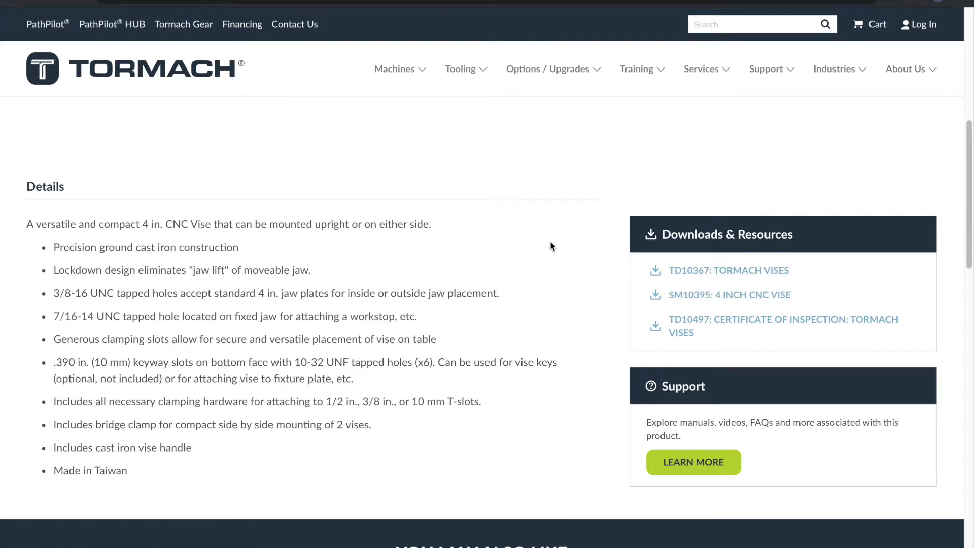
{"action": "scroll", "coordinate": [550, 242], "scroll_direction": "up", "scroll_amount": 5}
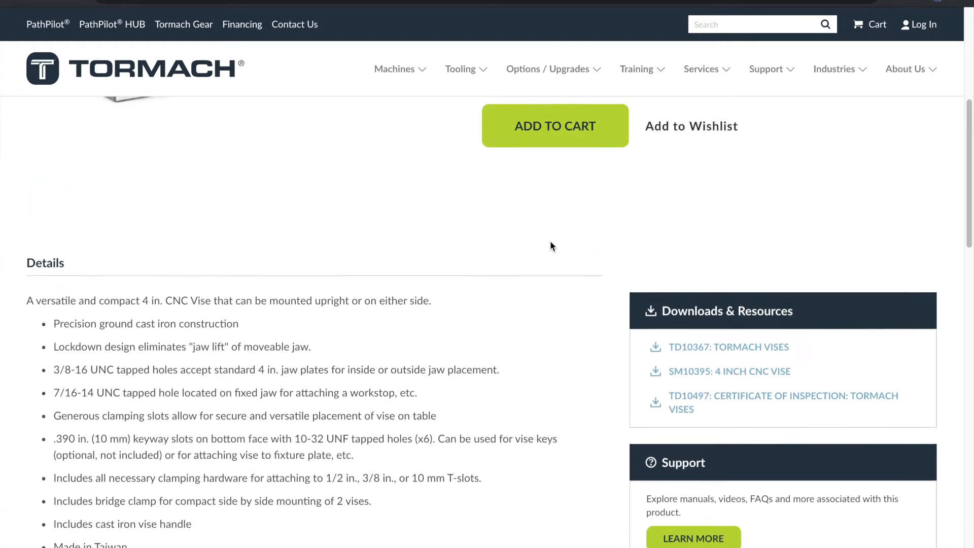
{"action": "scroll", "coordinate": [550, 240], "scroll_direction": "up", "scroll_amount": 2}
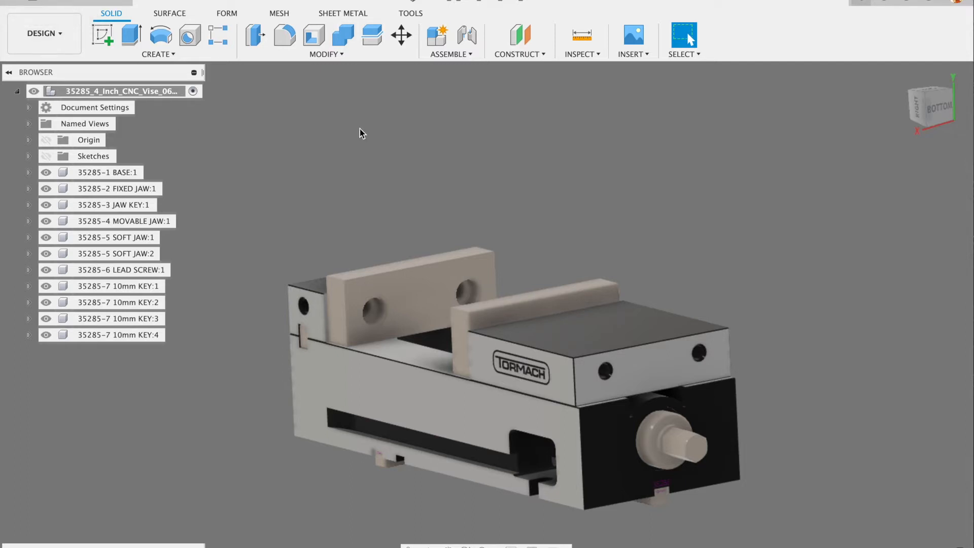
- Turn on design history capture for the 4-inch CNC vise assembly
{"action": "mouse_move", "coordinate": [314, 199]}
{"action": "middle_mouse_down", "text": "shift"}
{"action": "mouse_move", "coordinate": [320, 176]}
{"action": "mouse_move", "coordinate": [311, 208]}
{"action": "middle_mouse_up", "text": "shift"}
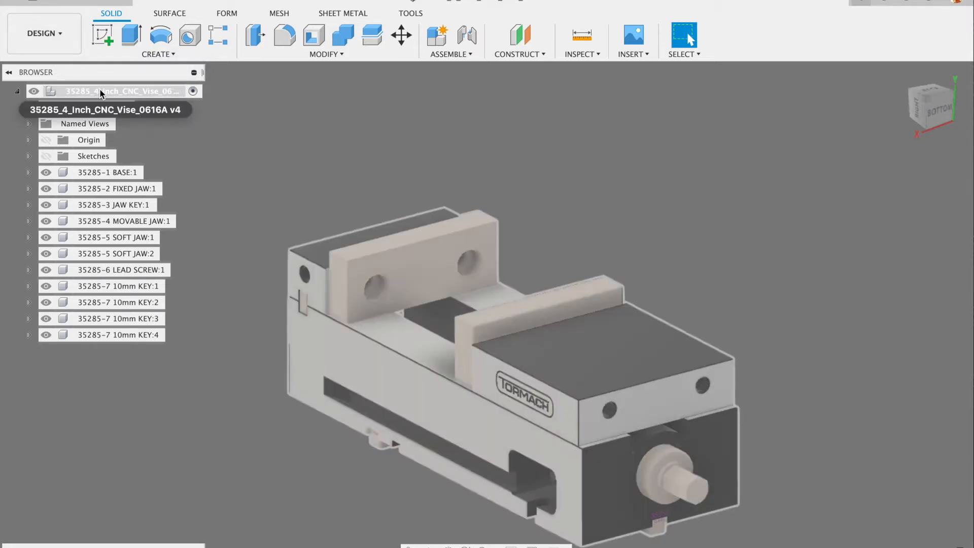
{"action": "right_click", "coordinate": [101, 94]}
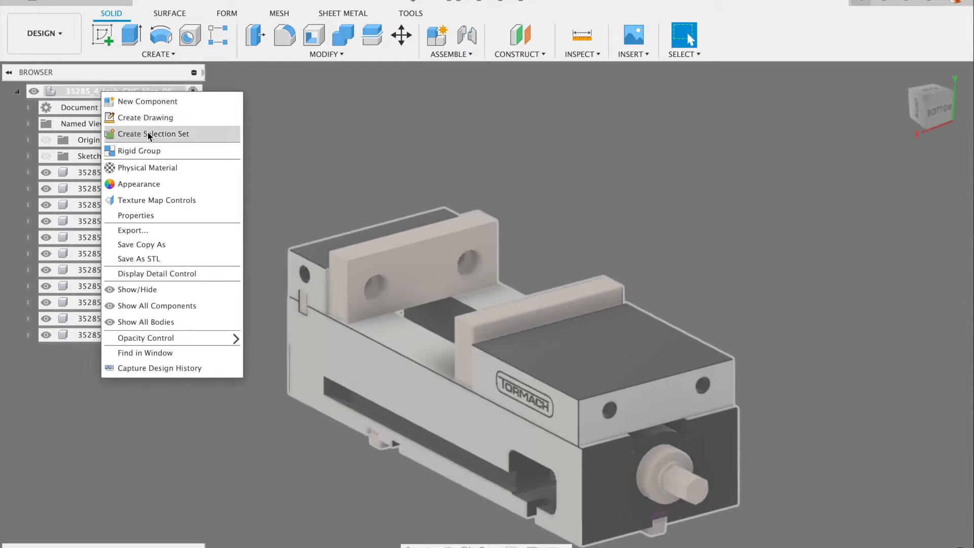
{"action": "left_click", "coordinate": [165, 369]}
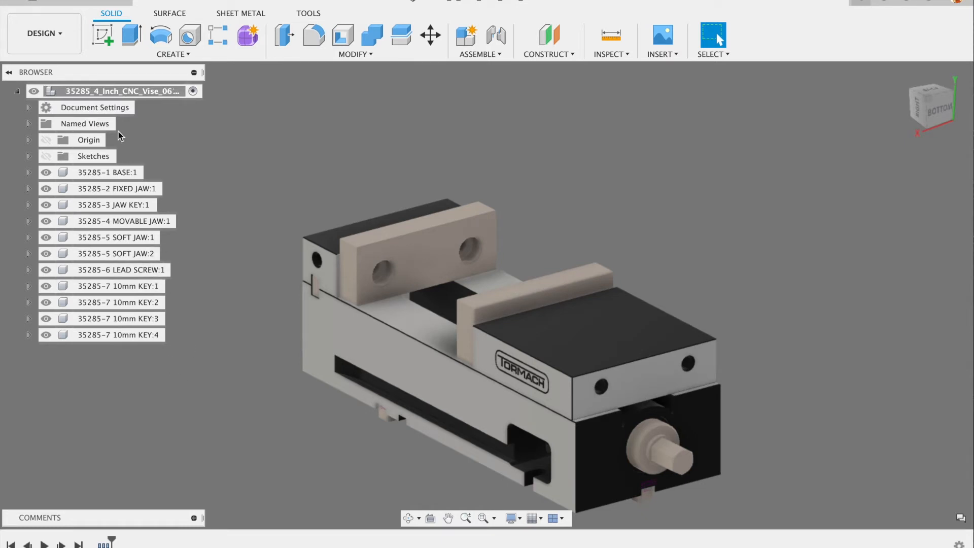
- Ground all vise components together, from 35285-1 BASE:1 through 35285-7 10mm KEY:4
{"action": "left_click", "coordinate": [99, 175]}
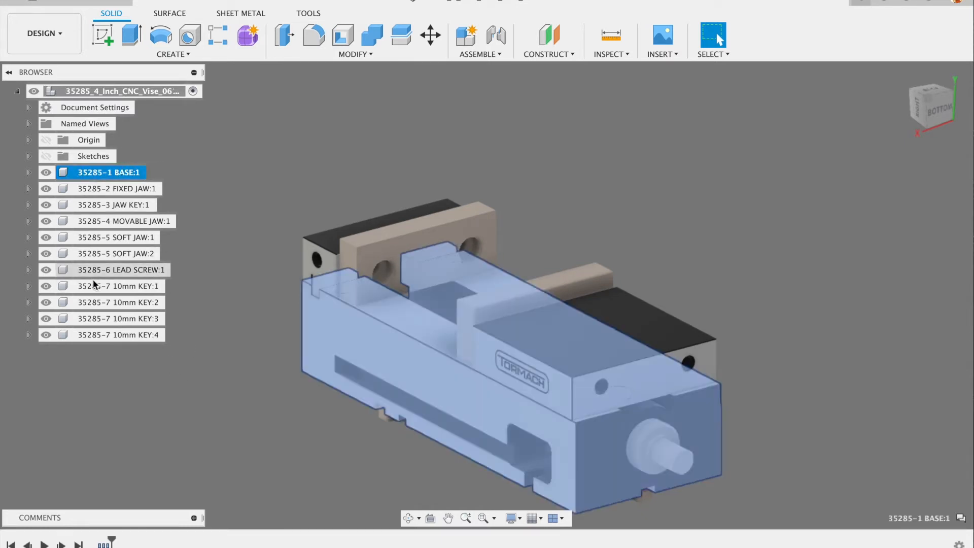
{"action": "left_click", "coordinate": [100, 337], "text": "shift"}
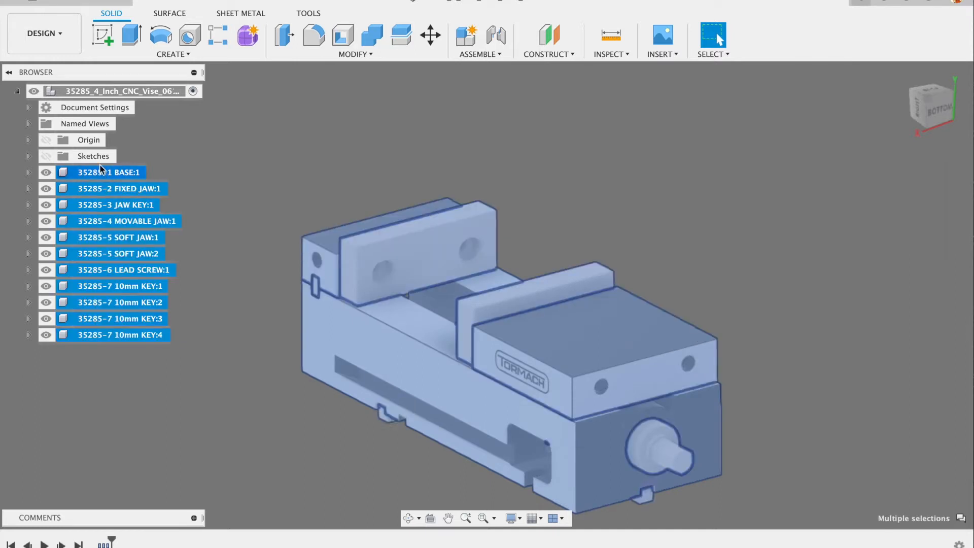
{"action": "right_click", "coordinate": [105, 222]}
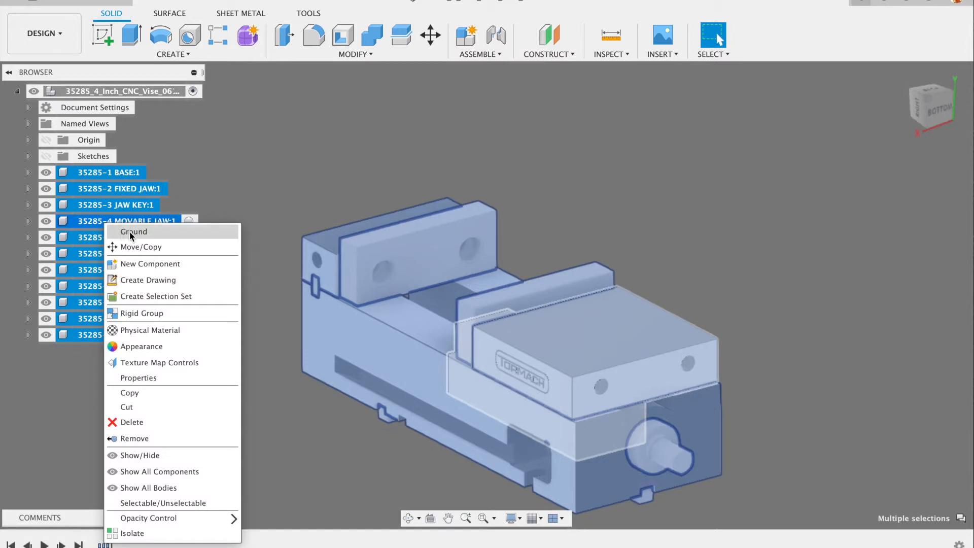
{"action": "left_click", "coordinate": [134, 232]}
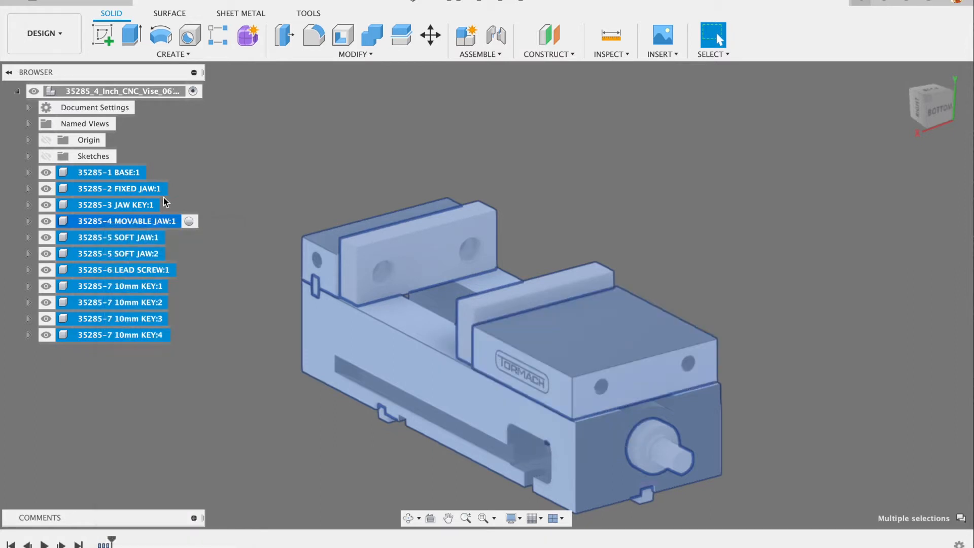
{"action": "left_click", "coordinate": [213, 158]}
- Examine the vise's soft jaws and their mounting holes from several angles
{"action": "middle_click_drag", "start_coordinate": [255, 216], "coordinate": [284, 196], "text": "shift"}
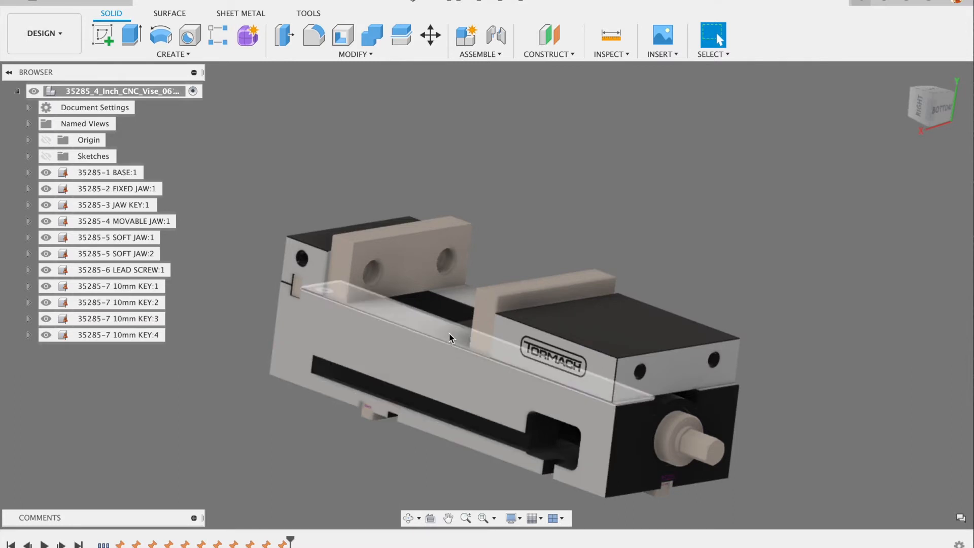
{"action": "middle_click_drag", "start_coordinate": [454, 345], "coordinate": [352, 301], "text": "shift"}
{"action": "scroll", "coordinate": [435, 292], "scroll_direction": "up", "scroll_amount": 10}
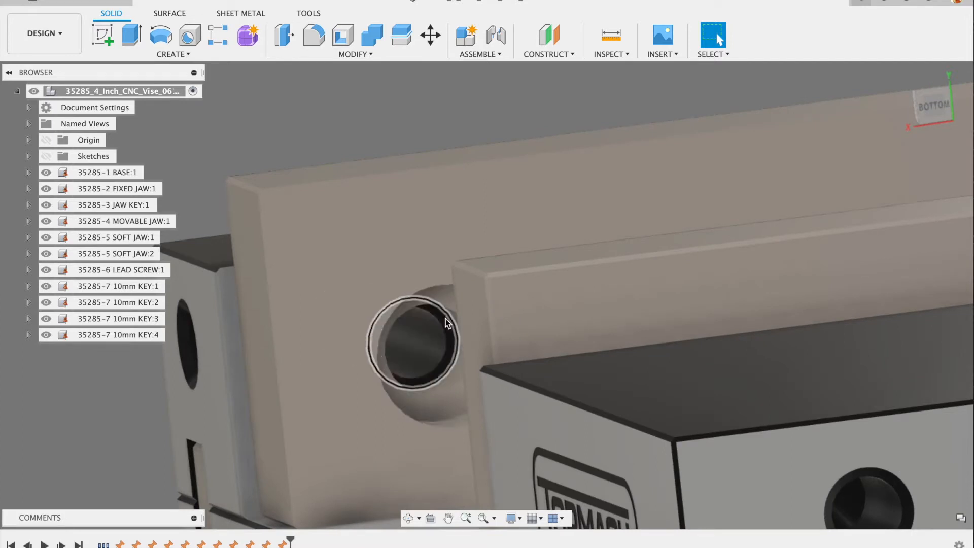
{"action": "scroll", "coordinate": [435, 284], "scroll_direction": "down", "scroll_amount": 3}
{"action": "scroll", "coordinate": [435, 284], "scroll_direction": "down", "scroll_amount": 3}
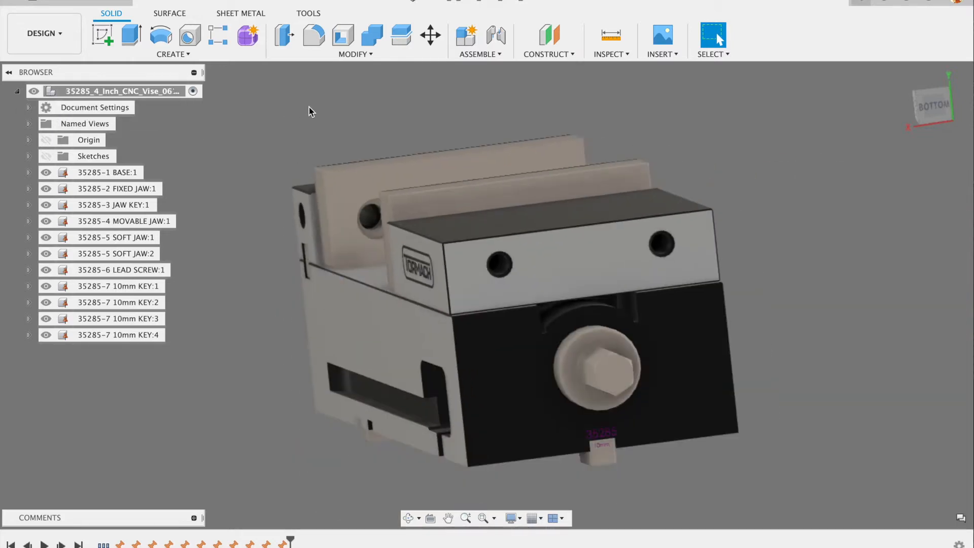
{"action": "middle_click_drag", "start_coordinate": [309, 107], "coordinate": [339, 129], "text": "shift"}
{"action": "scroll", "coordinate": [418, 148], "scroll_direction": "down", "scroll_amount": 4}
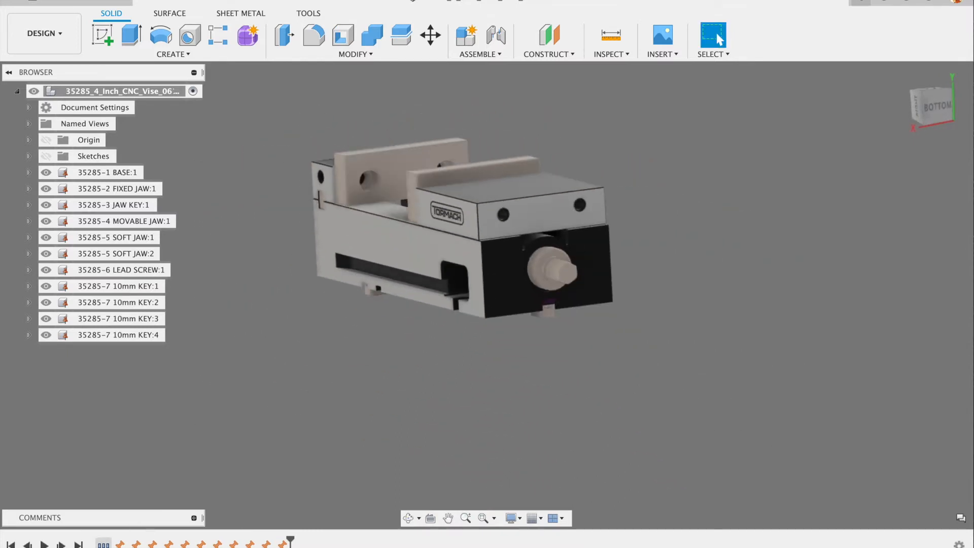
{"action": "mouse_move", "coordinate": [104, 546]}
- Create and activate an internal standard component under the vise assembly, named with the owner's first name followed by "Soft Jaw"
{"action": "right_click", "coordinate": [112, 95]}
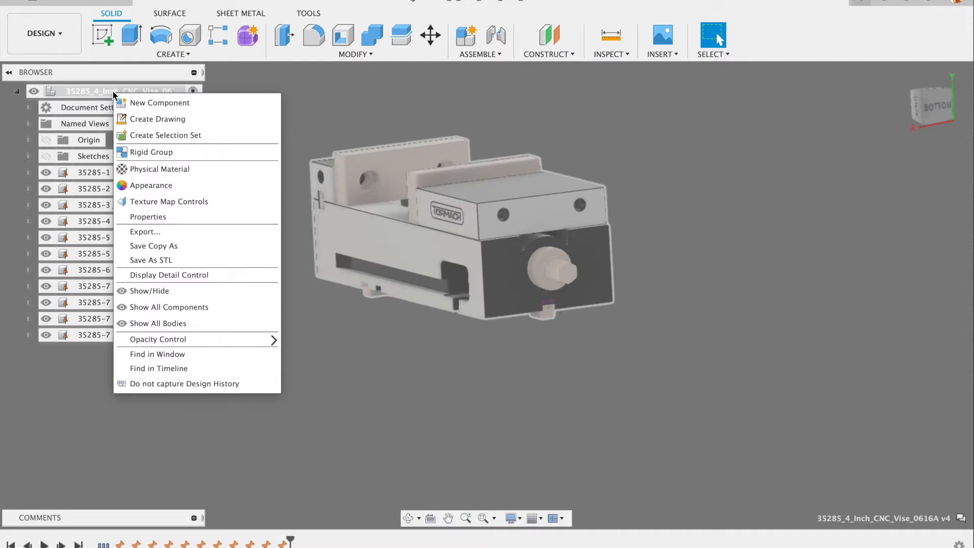
{"action": "left_click", "coordinate": [148, 103]}
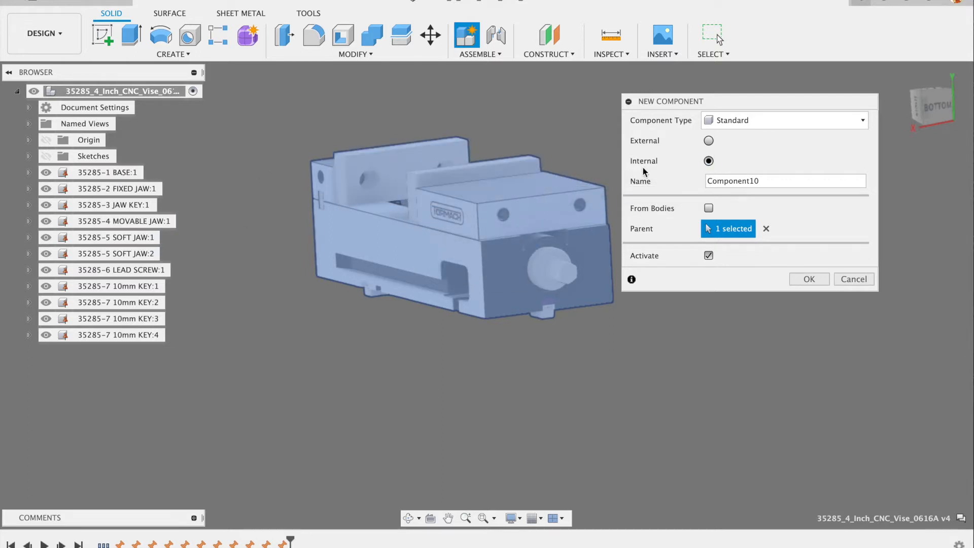
{"action": "left_click", "coordinate": [709, 161]}
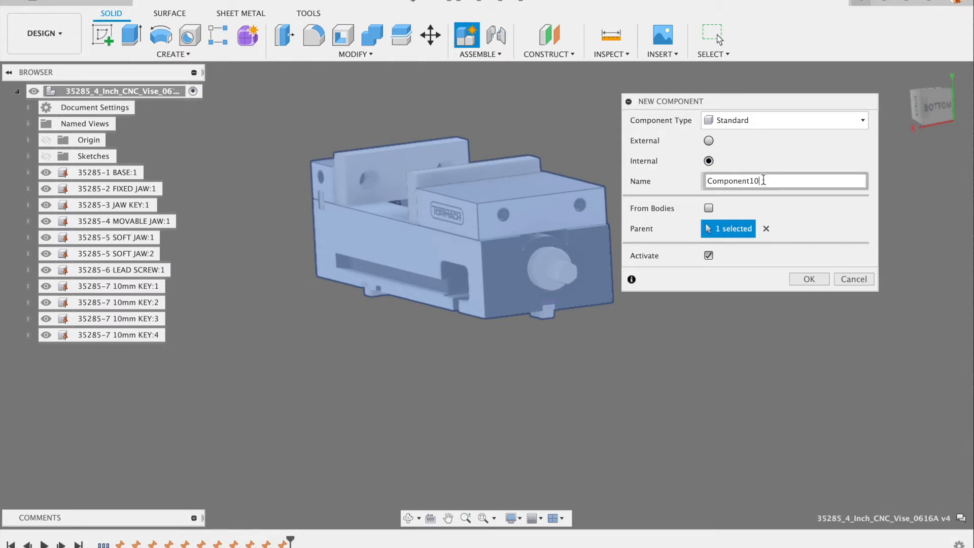
{"action": "type", "text": "Alex's "}
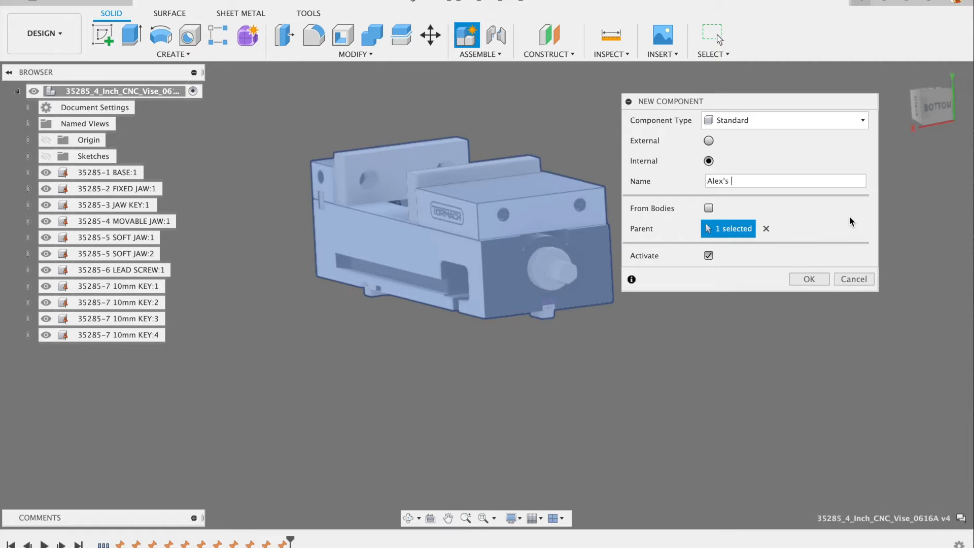
{"action": "type", "text": "Soft Jaw"}
{"action": "left_click", "coordinate": [809, 279]}
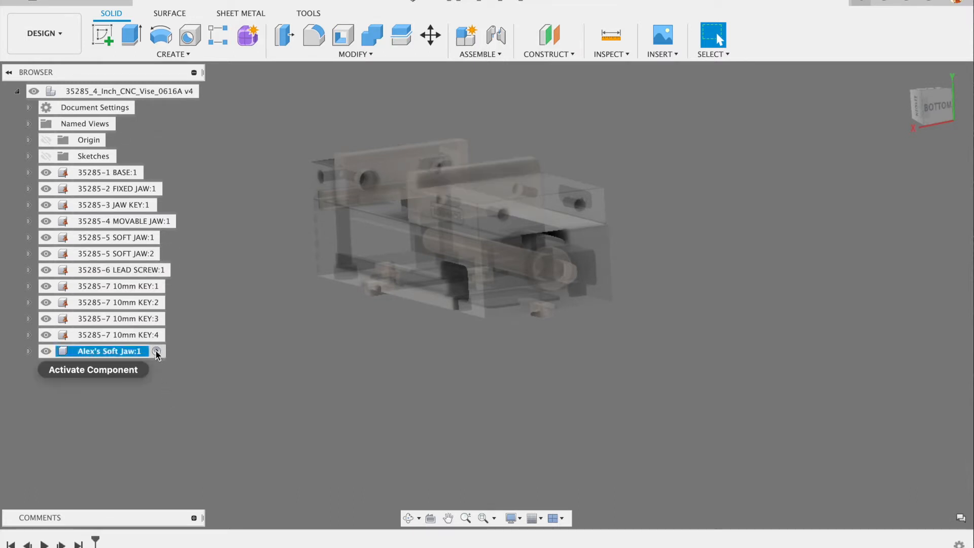
- Hide the existing soft jaw mounted on the fixed jaw, 35285-5 SOFT JAW:1
{"action": "scroll", "coordinate": [332, 174], "scroll_direction": "up", "scroll_amount": 5}
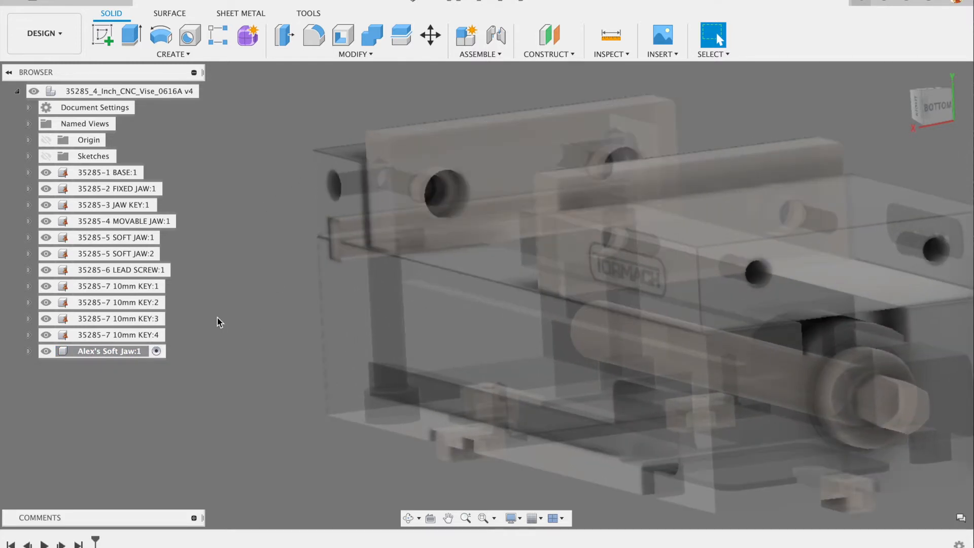
{"action": "scroll", "coordinate": [274, 188], "scroll_direction": "down", "scroll_amount": 3}
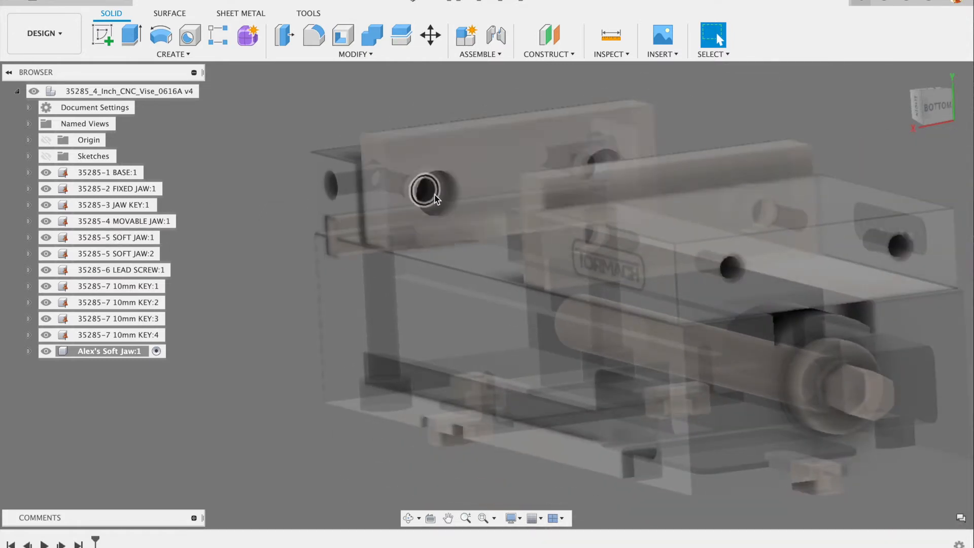
{"action": "left_click", "coordinate": [449, 153]}
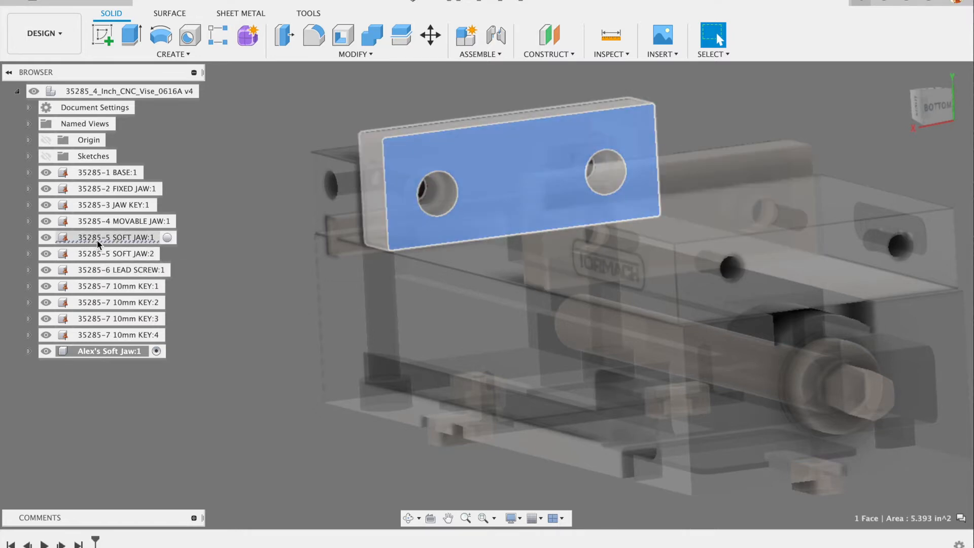
{"action": "left_click", "coordinate": [56, 239]}
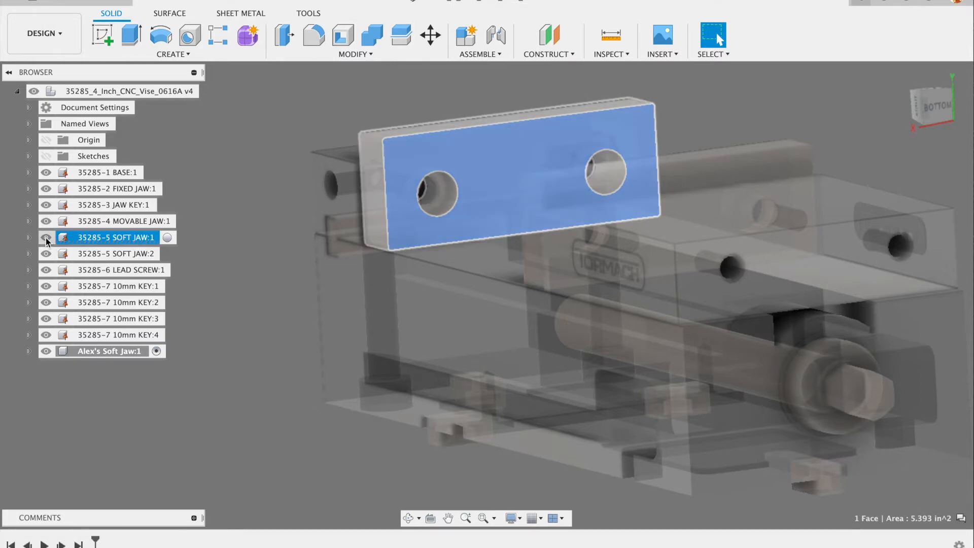
{"action": "left_click", "coordinate": [46, 239]}
- Start a sketch in the new soft jaw component on the fixed jaw's exposed mounting face
{"action": "middle_click_drag", "start_coordinate": [239, 157], "coordinate": [246, 178], "text": "shift"}
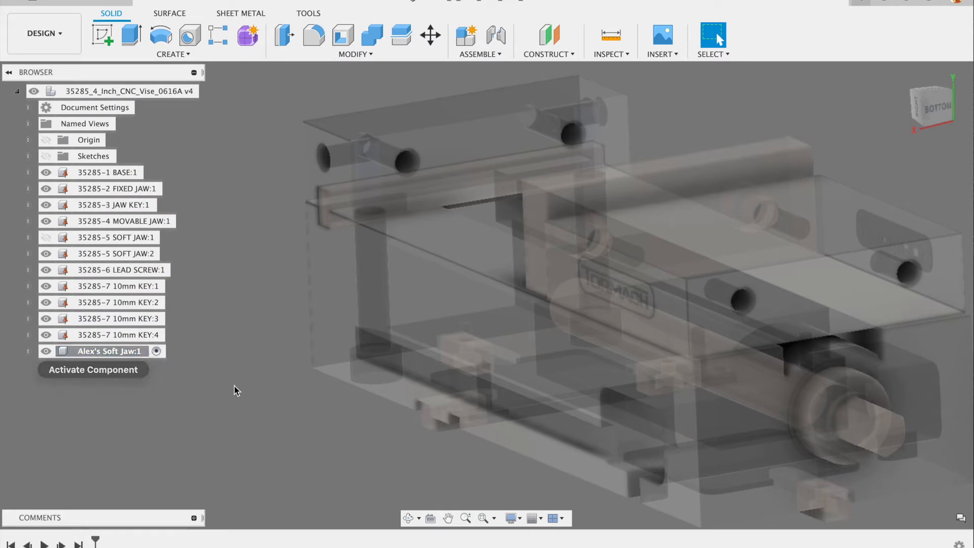
{"action": "left_click", "coordinate": [104, 36]}
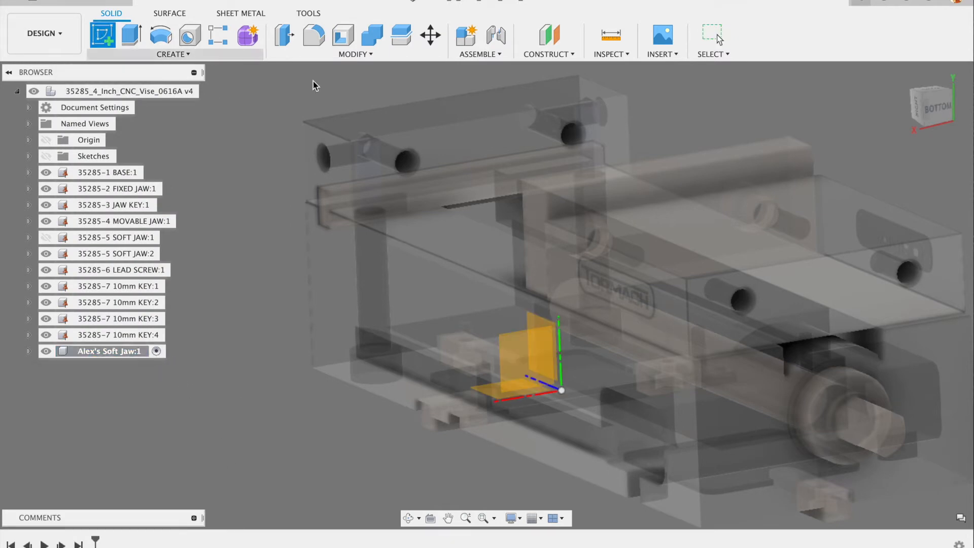
{"action": "left_click", "coordinate": [446, 157]}
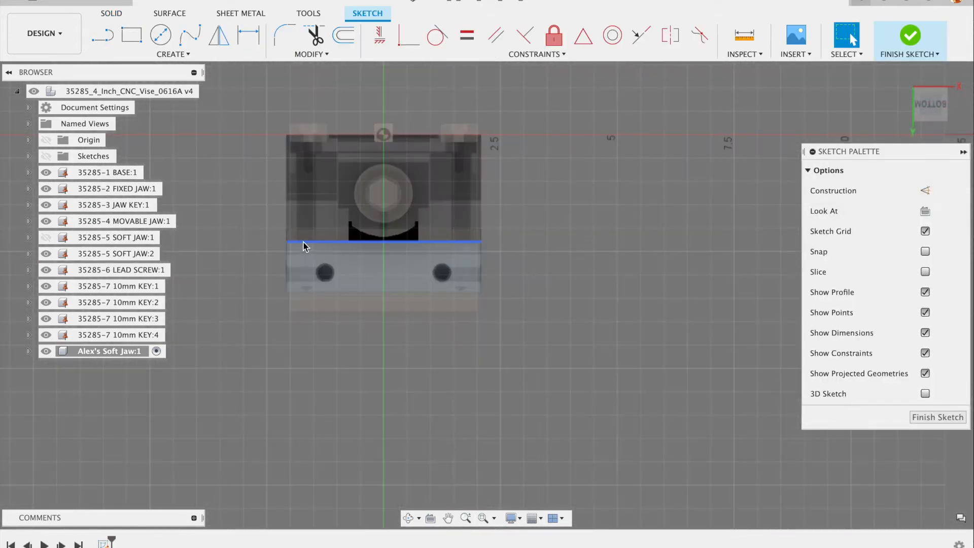
{"action": "scroll", "coordinate": [304, 245], "scroll_direction": "down", "scroll_amount": 3}
{"action": "scroll", "coordinate": [321, 296], "scroll_direction": "down", "scroll_amount": 2}
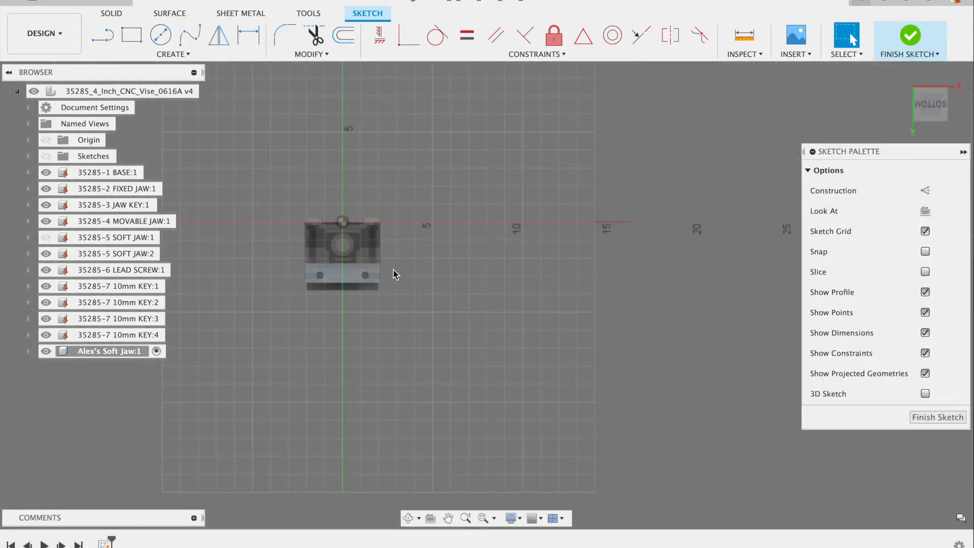
{"action": "mouse_move", "coordinate": [407, 193]}
{"action": "middle_mouse_down", "text": "shift"}
{"action": "mouse_move", "coordinate": [406, 170]}
{"action": "mouse_move", "coordinate": [425, 166]}
{"action": "mouse_move", "coordinate": [407, 98]}
{"action": "mouse_move", "coordinate": [276, 182]}
{"action": "mouse_move", "coordinate": [359, 285]}
{"action": "mouse_move", "coordinate": [380, 265]}
{"action": "mouse_move", "coordinate": [374, 243]}
{"action": "middle_mouse_up", "text": "shift"}
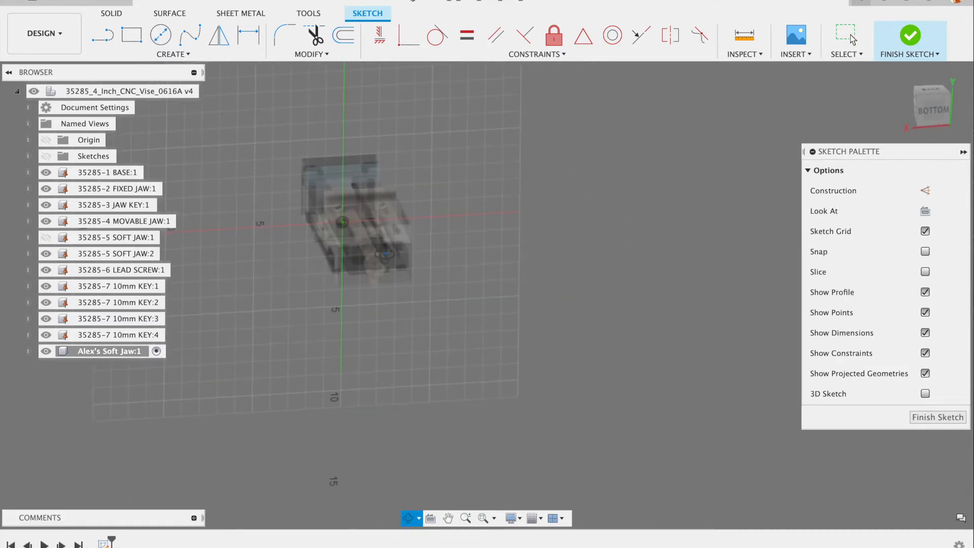
{"action": "scroll", "coordinate": [298, 163], "scroll_direction": "up", "scroll_amount": 10}
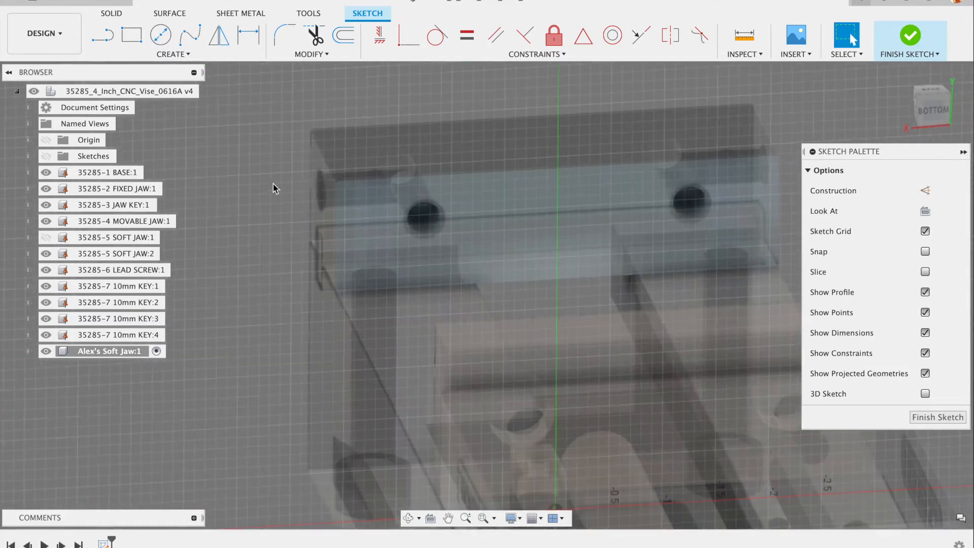
{"action": "middle_click_drag", "start_coordinate": [211, 231], "coordinate": [277, 213], "text": "shift"}
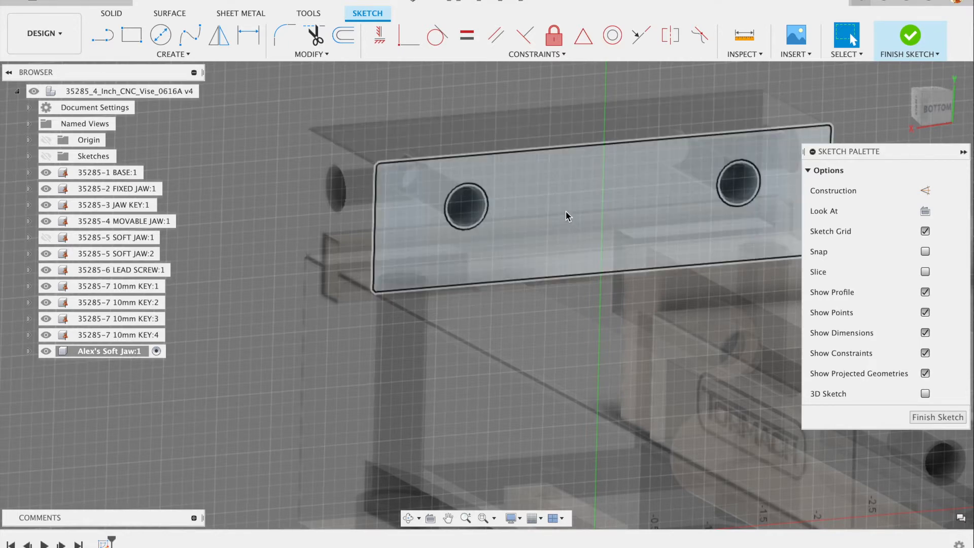
{"action": "mouse_move", "coordinate": [548, 223]}
{"action": "middle_mouse_down", "text": "shift"}
{"action": "mouse_move", "coordinate": [552, 203]}
{"action": "mouse_move", "coordinate": [549, 224]}
{"action": "middle_mouse_up", "text": "shift"}
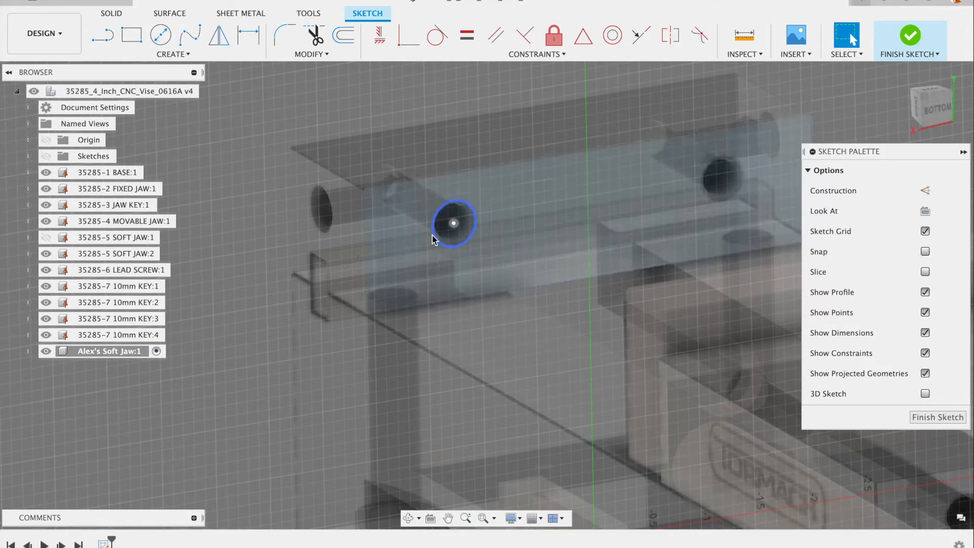
- Project the fixed jaw's mounting face, with its outline and both bolt holes, into the sketch with Projection Link enabled
{"action": "left_click", "coordinate": [188, 56]}
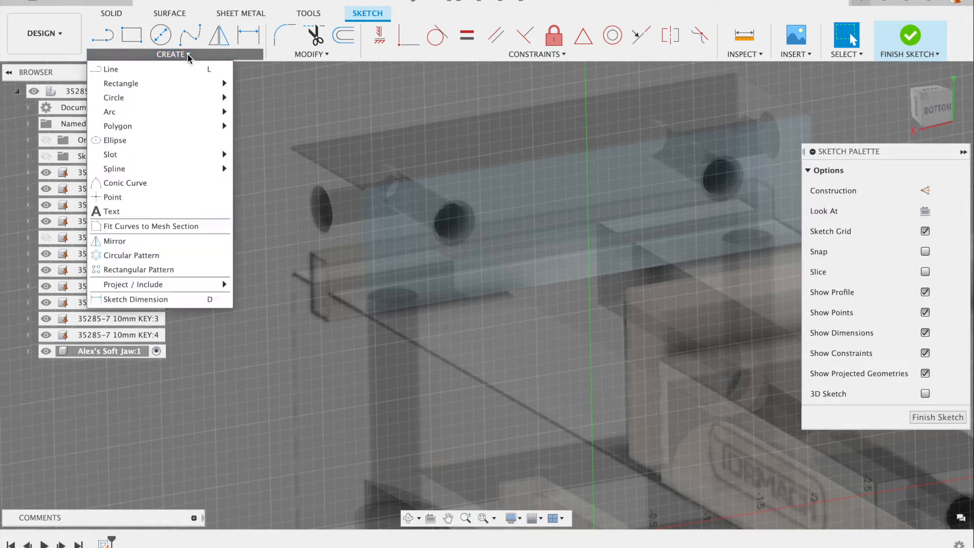
{"action": "mouse_move", "coordinate": [223, 279]}
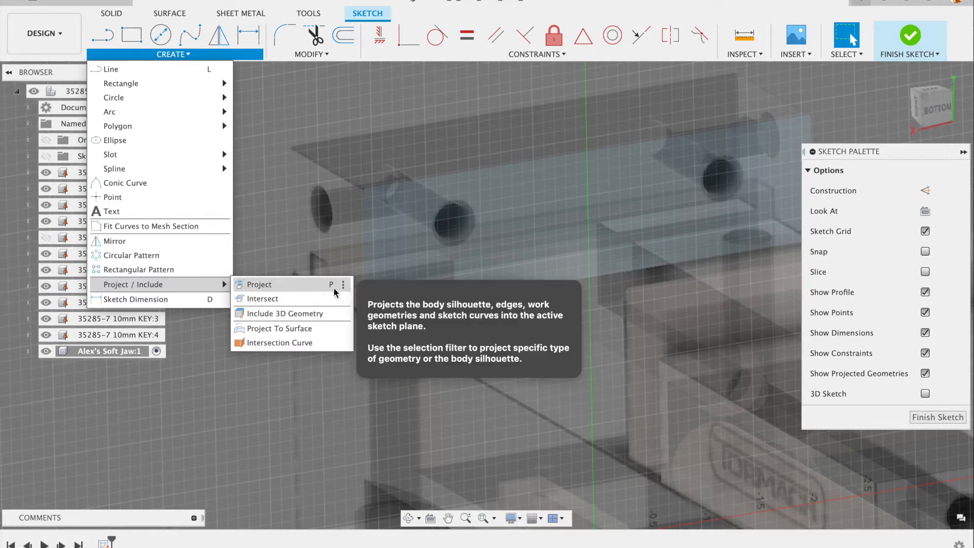
{"action": "left_click", "coordinate": [273, 286]}
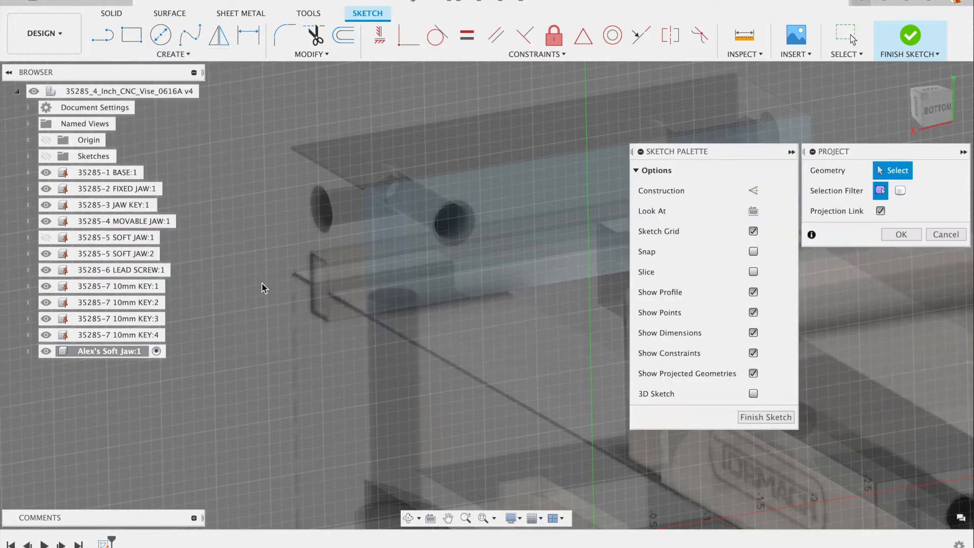
{"action": "left_click", "coordinate": [397, 238]}
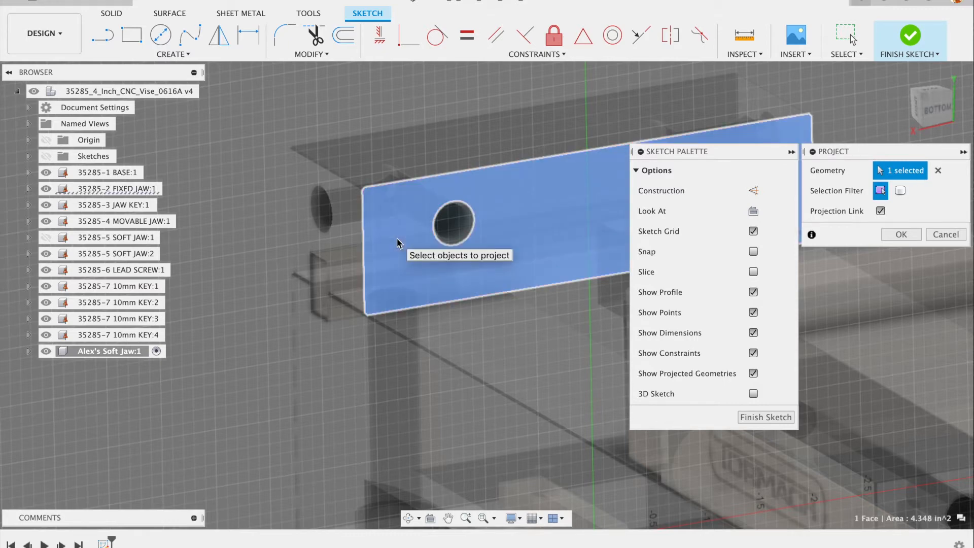
{"action": "left_click", "coordinate": [902, 235]}
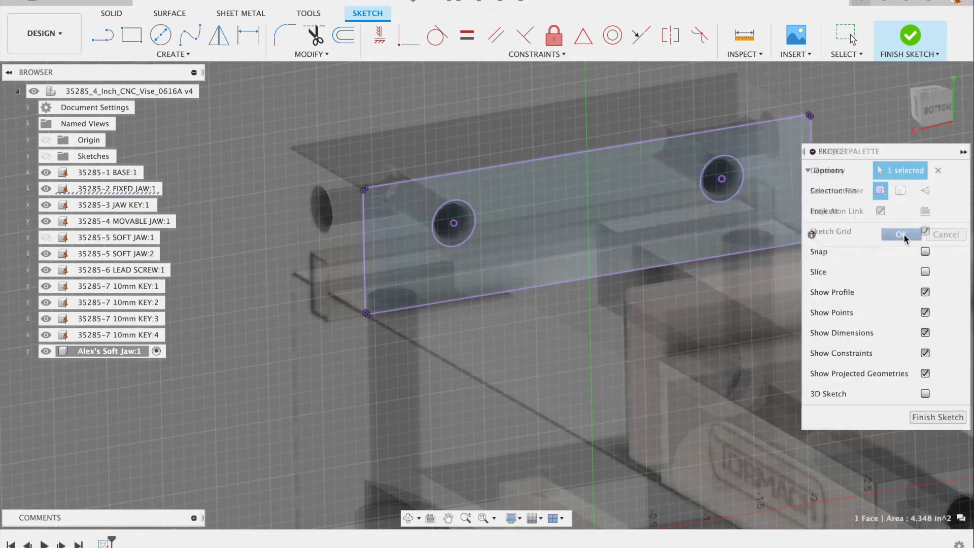
- Show the hidden 35285-5 SOFT JAW:1 on the fixed jaw again while keeping the sketch open
{"action": "scroll", "coordinate": [263, 258], "scroll_direction": "down", "scroll_amount": 5}
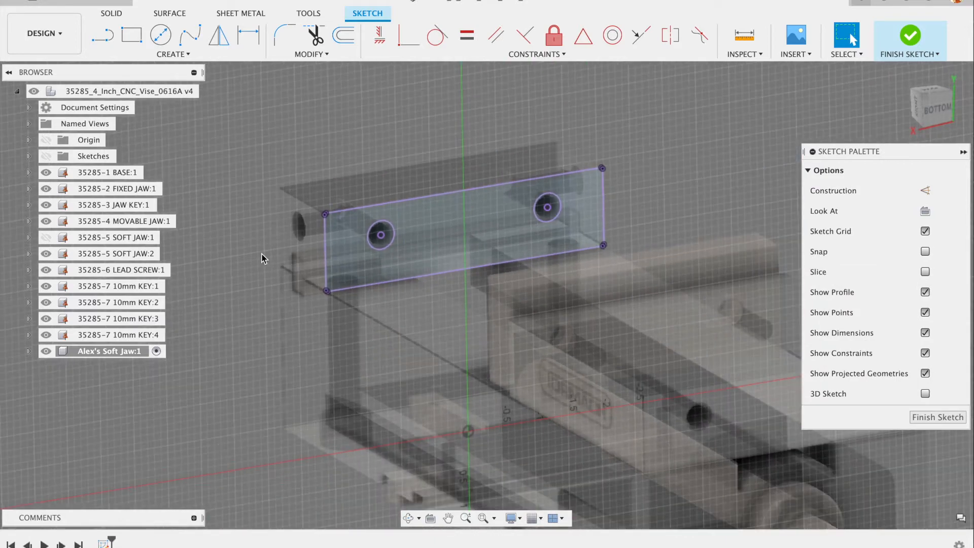
{"action": "scroll", "coordinate": [248, 259], "scroll_direction": "down", "scroll_amount": 2}
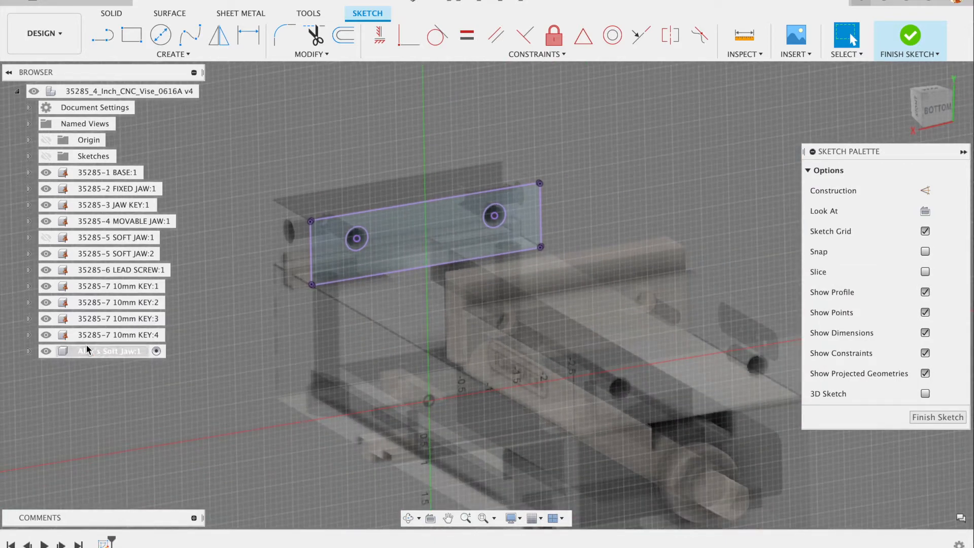
{"action": "left_click", "coordinate": [45, 238]}
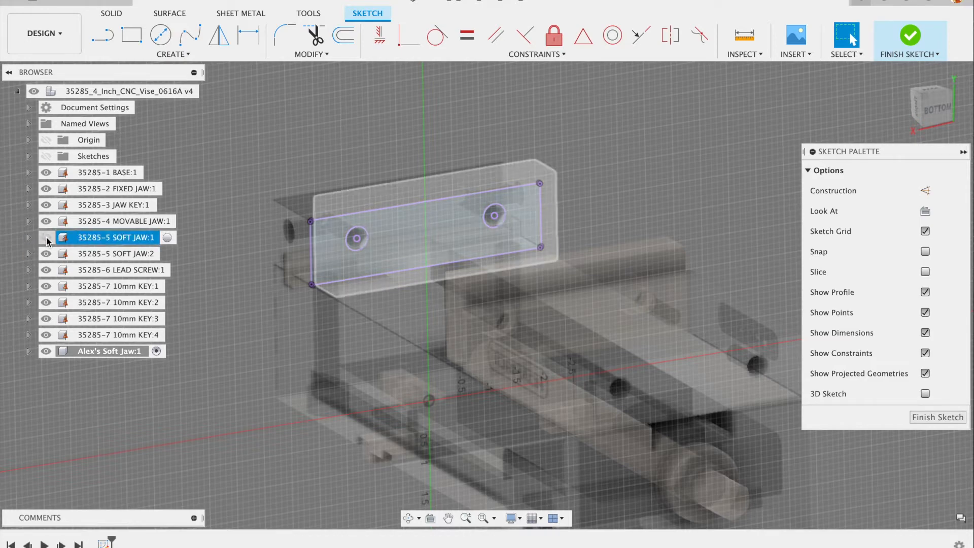
{"action": "left_click", "coordinate": [45, 237]}
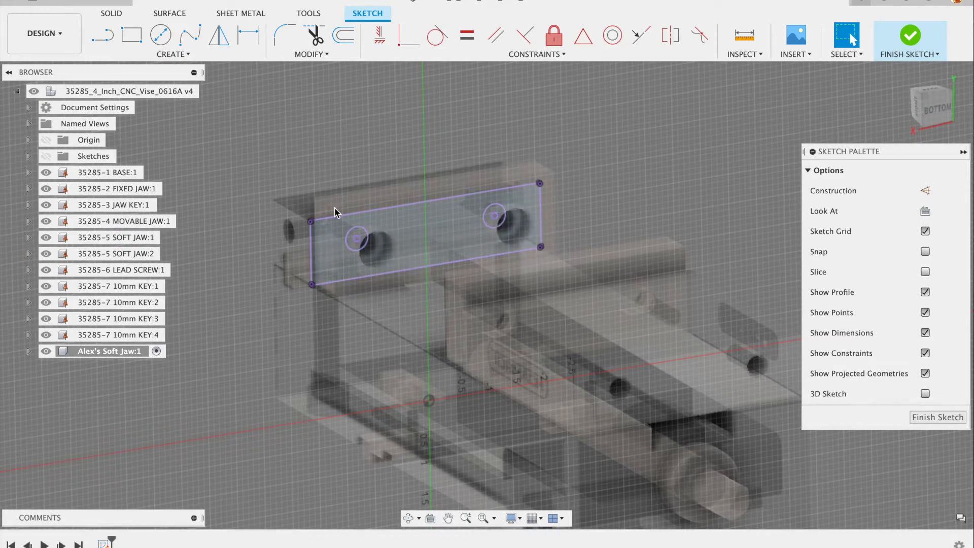
- Project the ring-shaped counterbore faces of both bolt holes in 35285-5 SOFT JAW:1 into the sketch with Projection Link enabled
{"action": "scroll", "coordinate": [355, 223], "scroll_direction": "up", "scroll_amount": 5}
{"action": "mouse_move", "coordinate": [381, 256]}
{"action": "middle_mouse_down", "text": "shift"}
{"action": "mouse_move", "coordinate": [350, 249]}
{"action": "mouse_move", "coordinate": [373, 221]}
{"action": "mouse_move", "coordinate": [370, 235]}
{"action": "mouse_move", "coordinate": [334, 232]}
{"action": "middle_mouse_up", "text": "shift"}
{"action": "scroll", "coordinate": [315, 225], "scroll_direction": "up", "scroll_amount": 5}
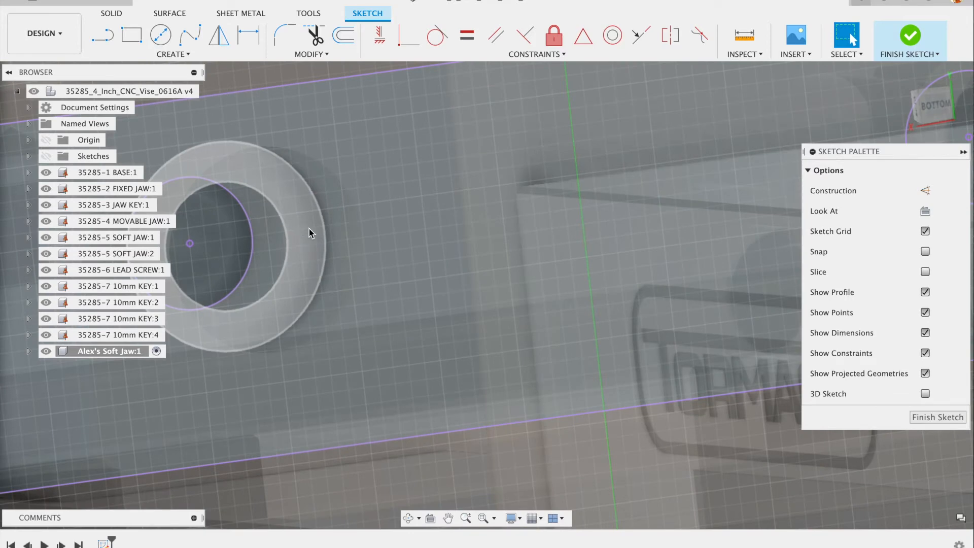
{"action": "key", "text": "p"}
{"action": "left_click", "coordinate": [303, 233]}
{"action": "scroll", "coordinate": [320, 264], "scroll_direction": "down", "scroll_amount": 5}
{"action": "middle_click_drag", "start_coordinate": [324, 268], "coordinate": [393, 241], "text": "shift"}
{"action": "scroll", "coordinate": [478, 249], "scroll_direction": "up", "scroll_amount": 5}
{"action": "scroll", "coordinate": [477, 250], "scroll_direction": "up", "scroll_amount": 3}
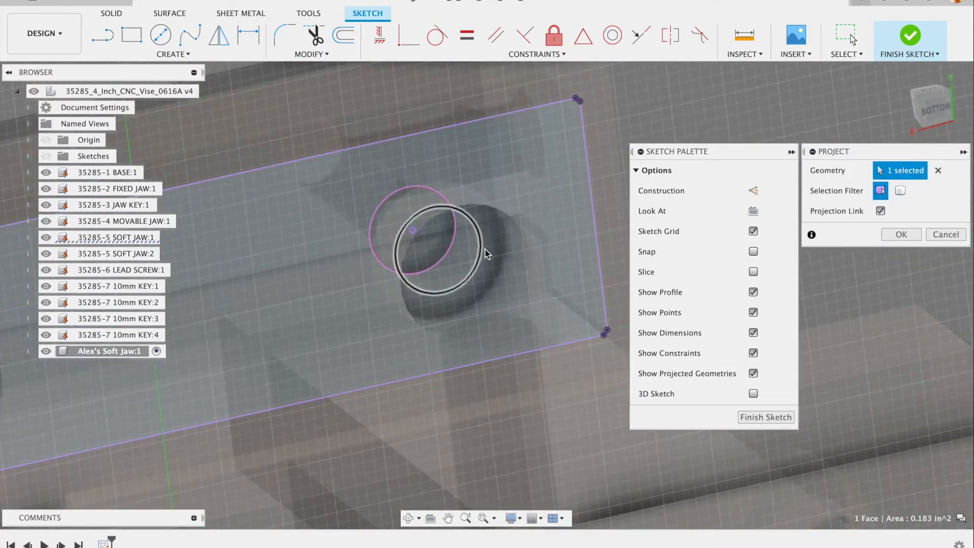
{"action": "left_click", "coordinate": [488, 250]}
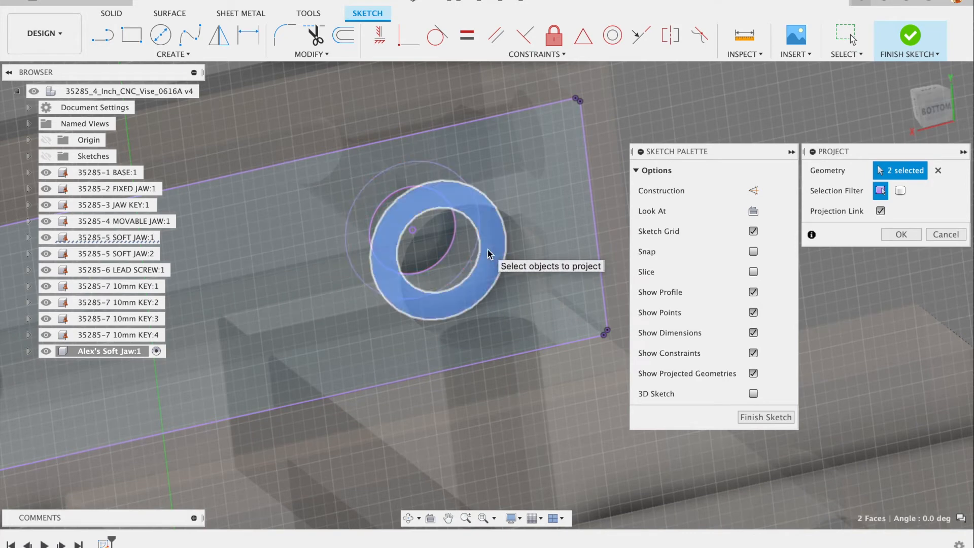
{"action": "left_click", "coordinate": [901, 235]}
- Hide 35285-5 SOFT JAW:1 again to expose the fixed jaw behind the sketch
{"action": "scroll", "coordinate": [645, 279], "scroll_direction": "down", "scroll_amount": 6}
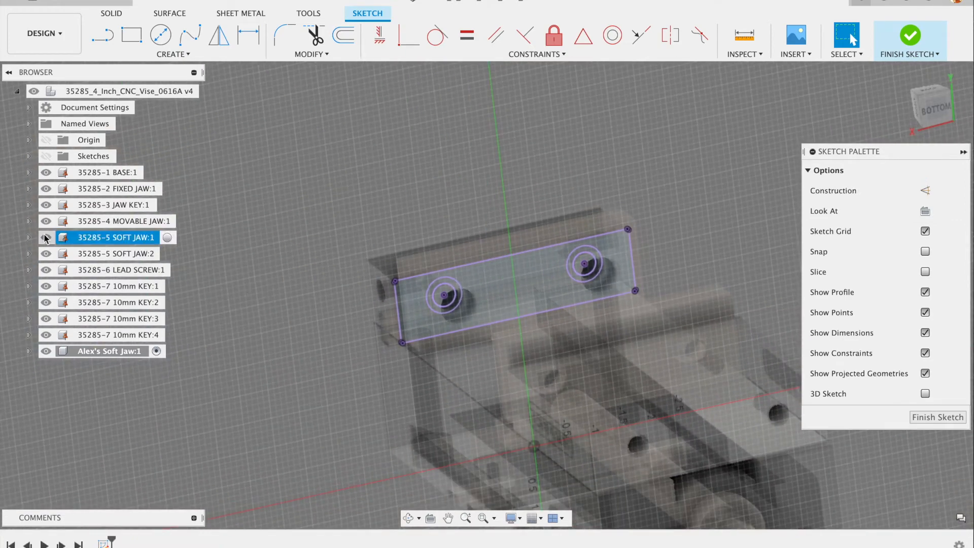
{"action": "middle_click_drag", "start_coordinate": [276, 293], "coordinate": [287, 290], "text": "shift"}
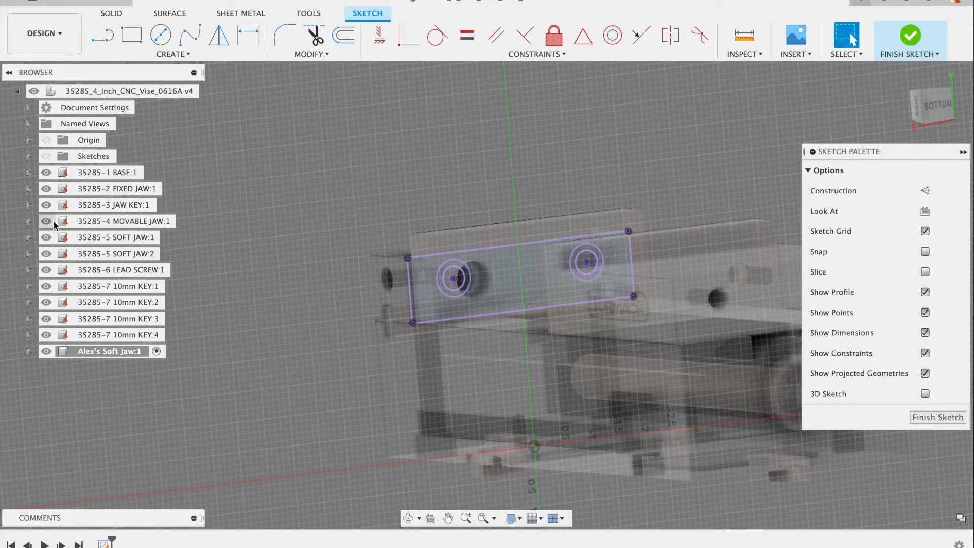
{"action": "left_click", "coordinate": [46, 237]}
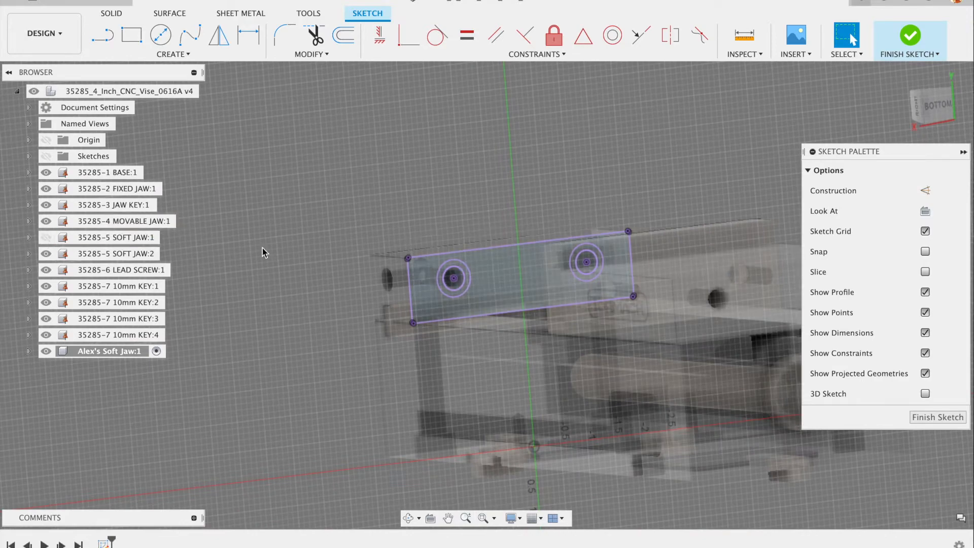
- Examine the nearly coincident inner circles projected at the first bolt hole, selecting the smaller one to compare it with the hole edge
{"action": "scroll", "coordinate": [478, 259], "scroll_direction": "up", "scroll_amount": 10}
{"action": "scroll", "coordinate": [408, 345], "scroll_direction": "up", "scroll_amount": 2}
{"action": "scroll", "coordinate": [411, 330], "scroll_direction": "down", "scroll_amount": 4}
{"action": "scroll", "coordinate": [406, 320], "scroll_direction": "up", "scroll_amount": 6}
{"action": "scroll", "coordinate": [413, 302], "scroll_direction": "up", "scroll_amount": 5}
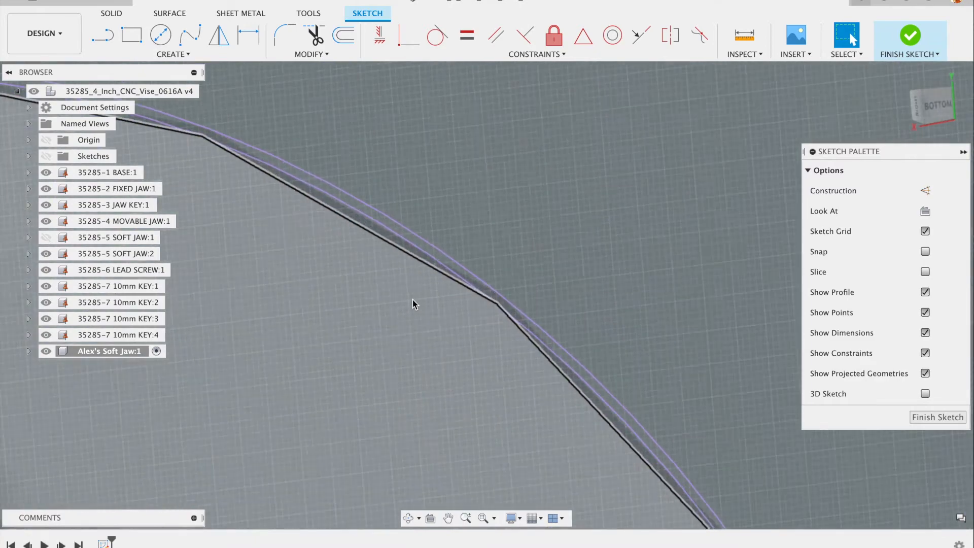
{"action": "scroll", "coordinate": [476, 269], "scroll_direction": "down", "scroll_amount": 2}
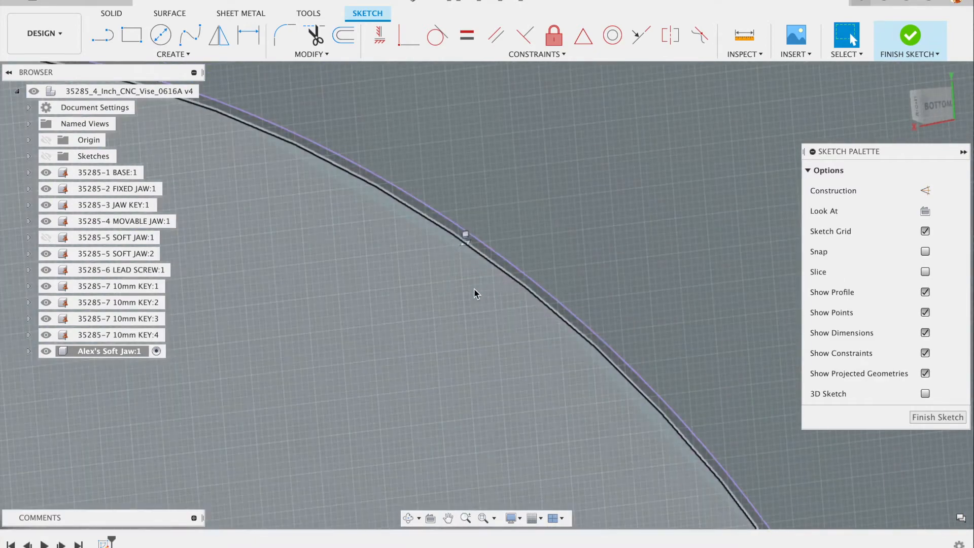
{"action": "scroll", "coordinate": [562, 273], "scroll_direction": "down", "scroll_amount": 4}
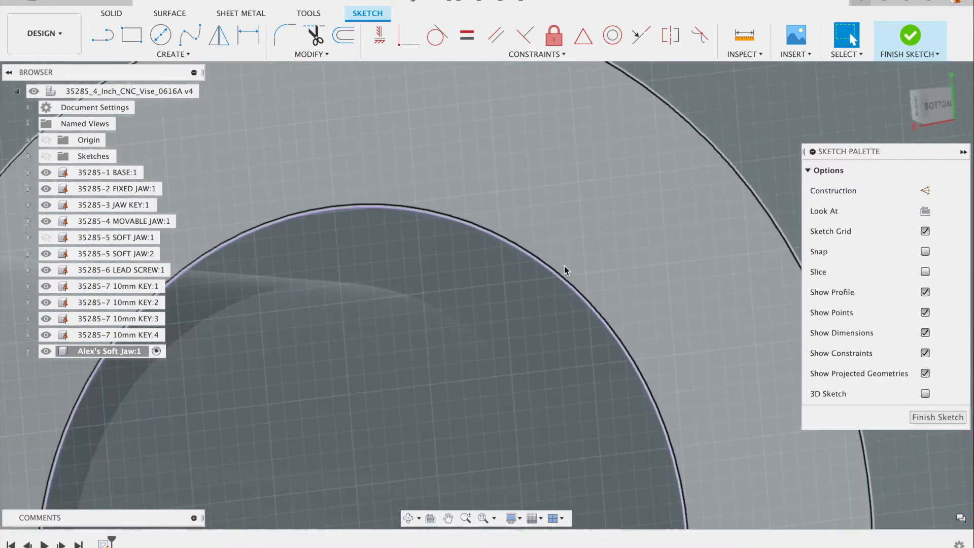
{"action": "scroll", "coordinate": [306, 231], "scroll_direction": "up", "scroll_amount": 3}
{"action": "scroll", "coordinate": [307, 229], "scroll_direction": "up", "scroll_amount": 5}
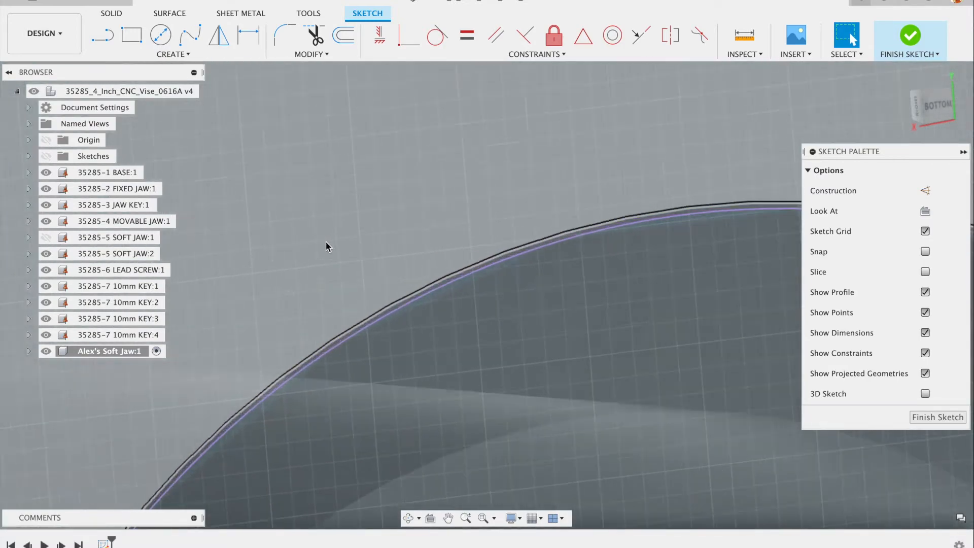
{"action": "middle_click_drag", "start_coordinate": [326, 242], "coordinate": [320, 237], "text": "shift"}
{"action": "scroll", "coordinate": [327, 262], "scroll_direction": "down", "scroll_amount": 5}
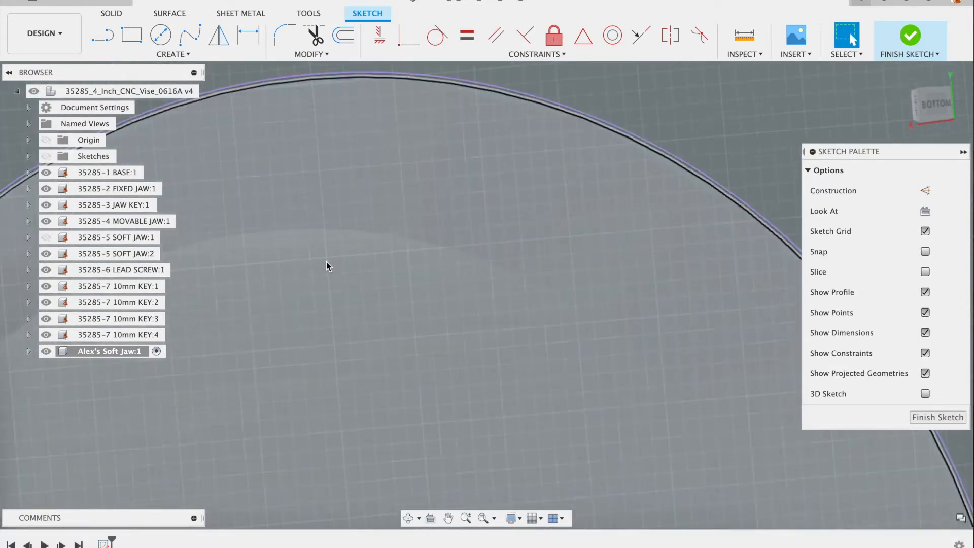
{"action": "scroll", "coordinate": [498, 185], "scroll_direction": "up", "scroll_amount": 5}
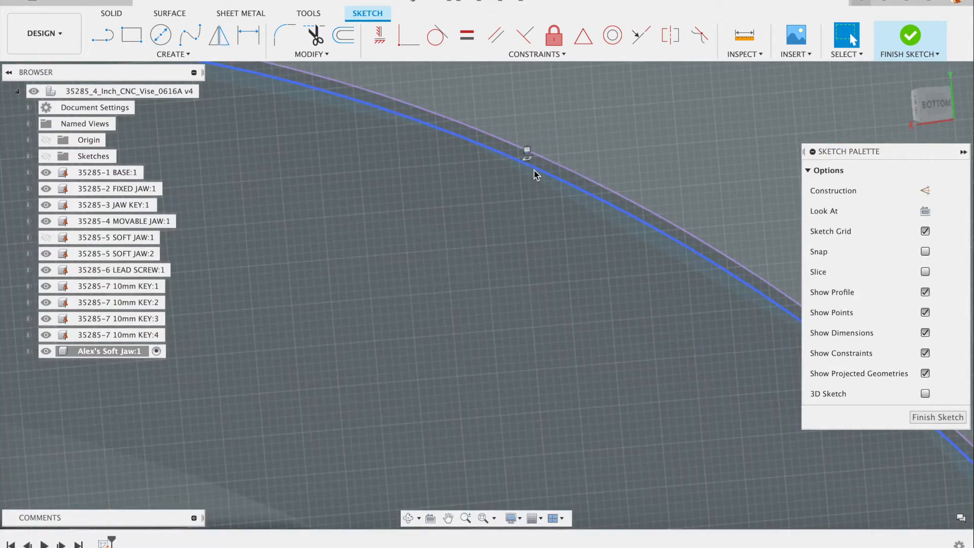
{"action": "left_click", "coordinate": [534, 175]}
{"action": "scroll", "coordinate": [528, 188], "scroll_direction": "down", "scroll_amount": 5}
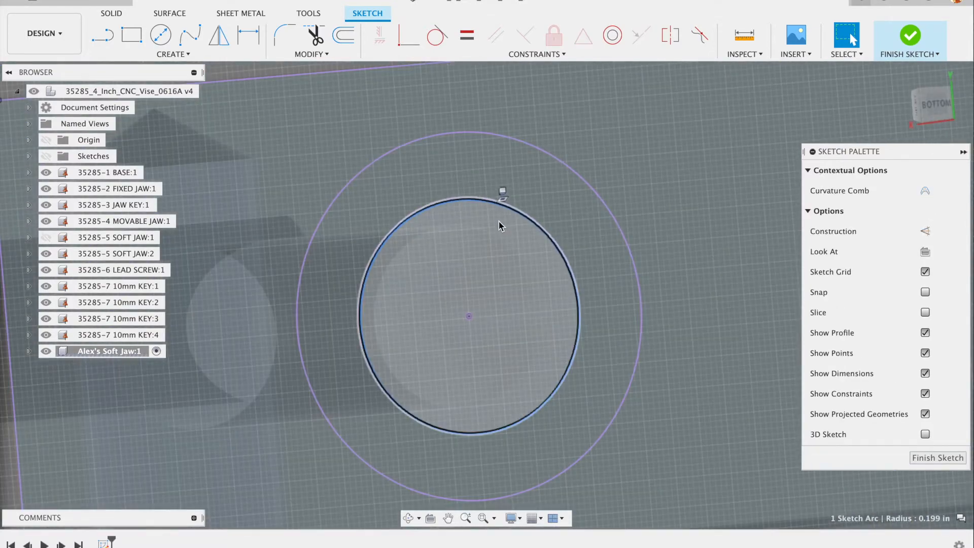
{"action": "scroll", "coordinate": [504, 213], "scroll_direction": "up", "scroll_amount": 10}
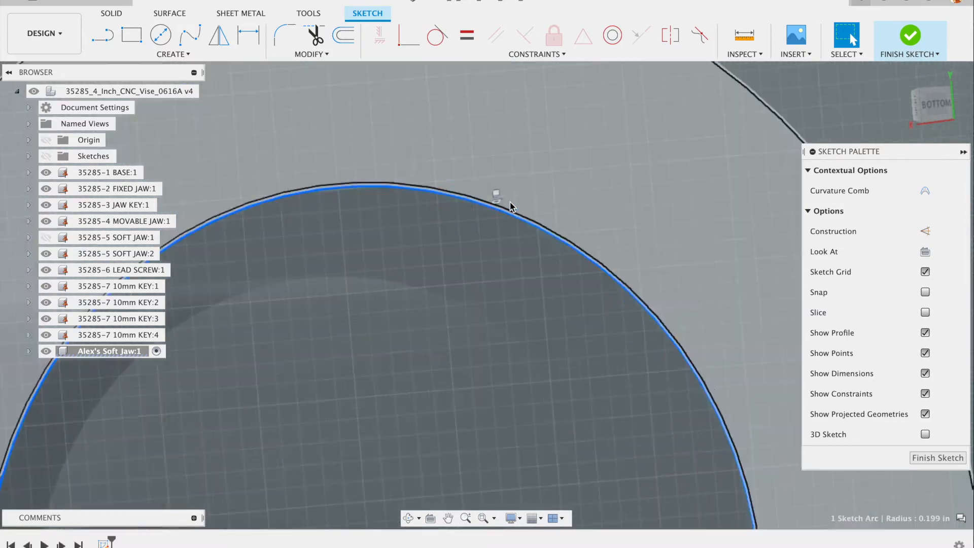
{"action": "scroll", "coordinate": [502, 257], "scroll_direction": "up", "scroll_amount": 5}
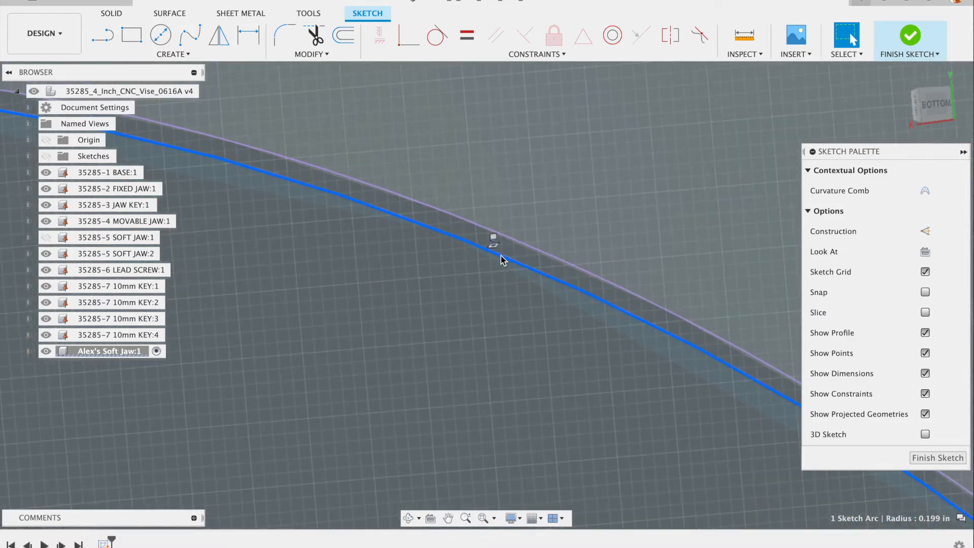
{"action": "left_click", "coordinate": [477, 260]}
{"action": "scroll", "coordinate": [477, 260], "scroll_direction": "down", "scroll_amount": 10}
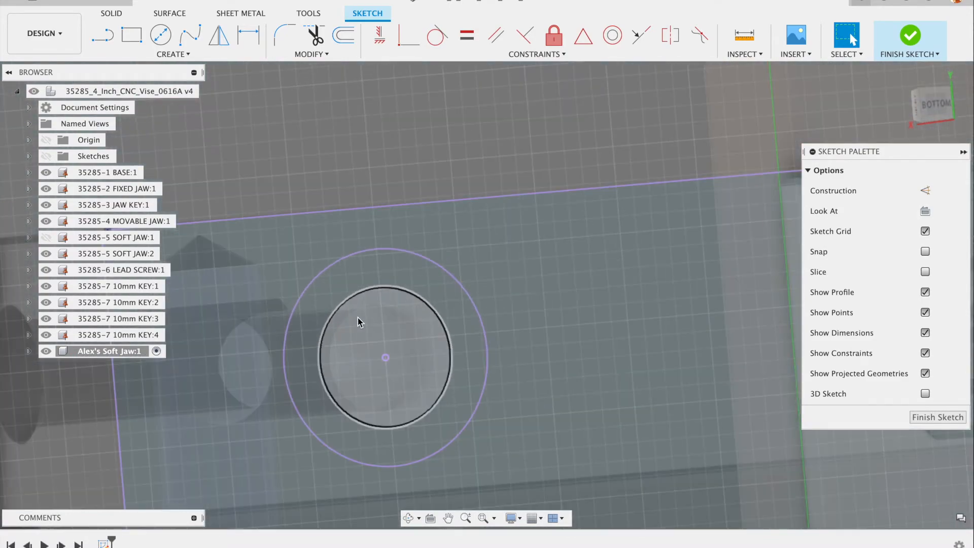
- Examine the two inner projected circles at the second bolt hole, selecting the smaller one
{"action": "scroll", "coordinate": [359, 322], "scroll_direction": "down", "scroll_amount": 5}
{"action": "scroll", "coordinate": [411, 312], "scroll_direction": "down", "scroll_amount": 5}
{"action": "scroll", "coordinate": [708, 274], "scroll_direction": "up", "scroll_amount": 5}
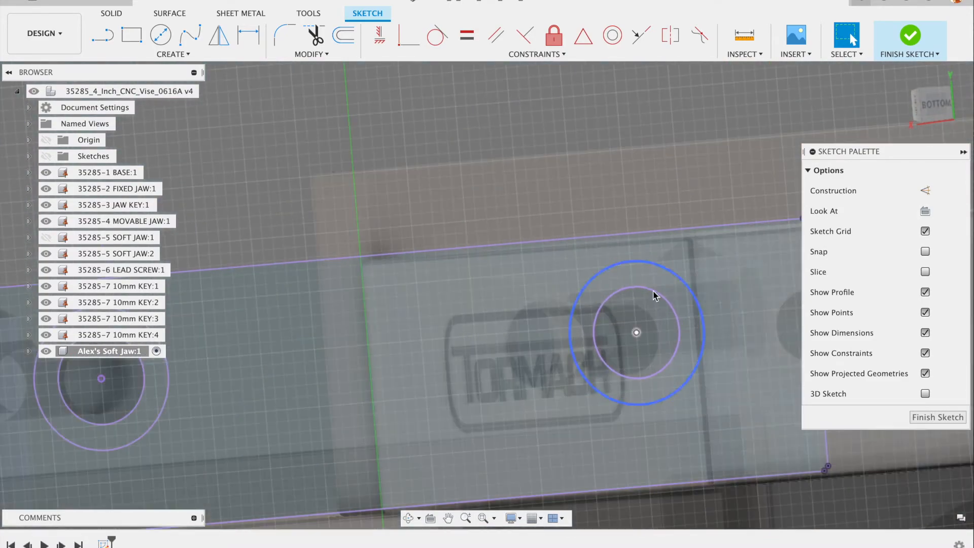
{"action": "scroll", "coordinate": [655, 296], "scroll_direction": "up", "scroll_amount": 10}
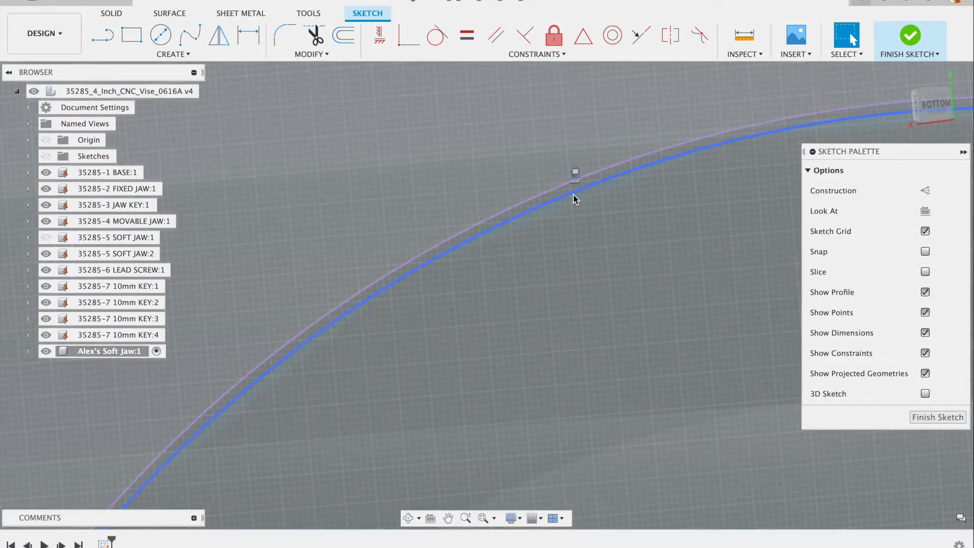
{"action": "left_click", "coordinate": [574, 195]}
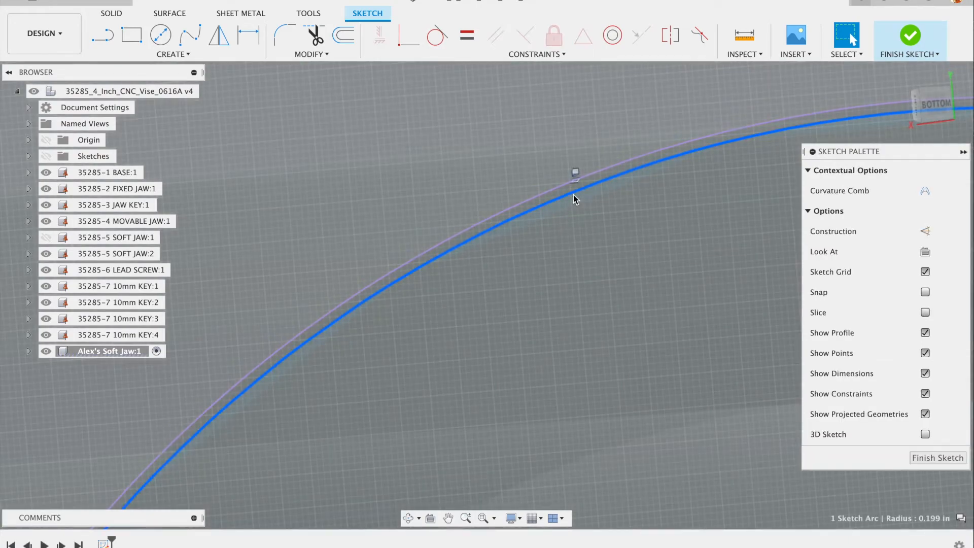
{"action": "left_click", "coordinate": [576, 208]}
{"action": "scroll", "coordinate": [583, 233], "scroll_direction": "down", "scroll_amount": 6}
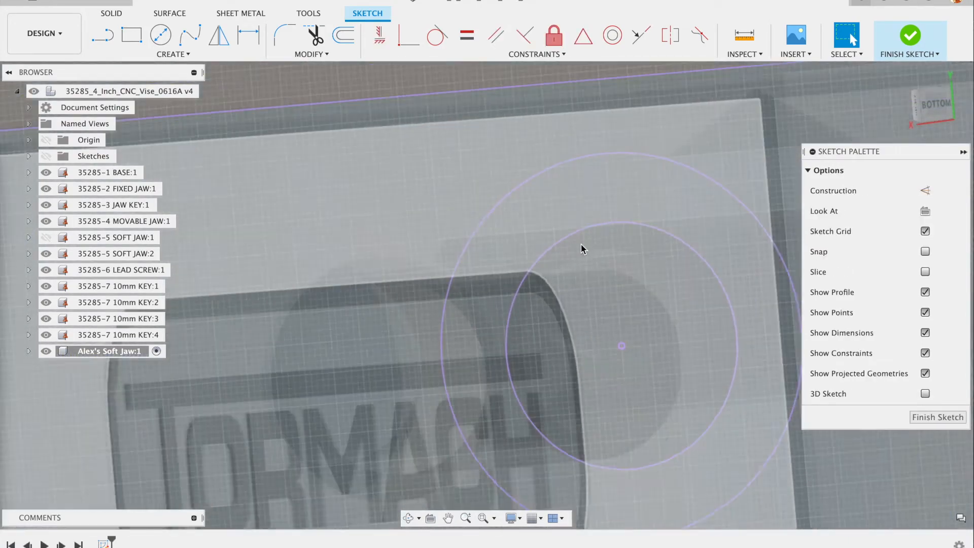
- Hide 35285-4 MOVABLE JAW:1 and 35285-5 SOFT JAW:2 to clear the view of the fixed jaw
{"action": "scroll", "coordinate": [583, 248], "scroll_direction": "down", "scroll_amount": 10}
{"action": "mouse_move", "coordinate": [530, 166]}
{"action": "middle_mouse_down", "text": "shift"}
{"action": "mouse_move", "coordinate": [513, 147]}
{"action": "mouse_move", "coordinate": [512, 176]}
{"action": "middle_mouse_up", "text": "shift"}
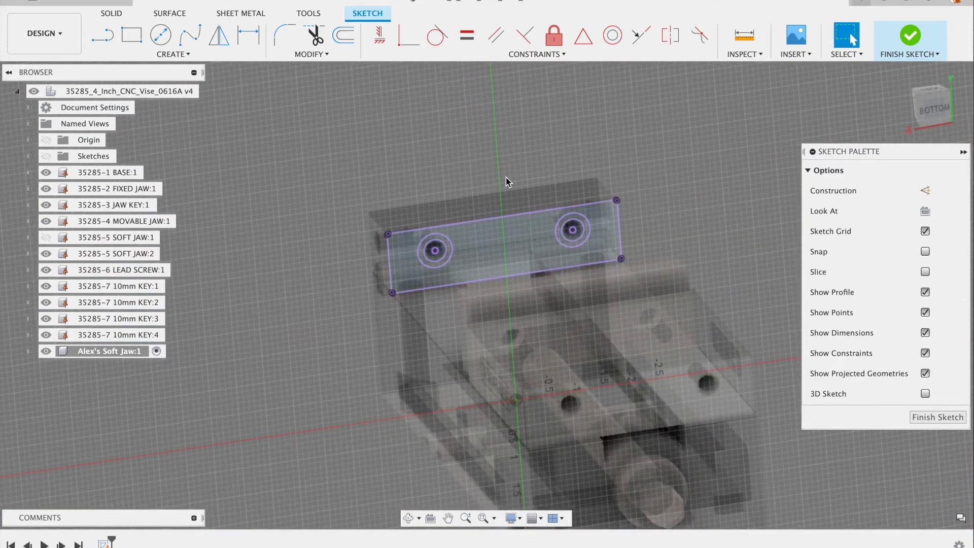
{"action": "scroll", "coordinate": [456, 213], "scroll_direction": "up", "scroll_amount": 4}
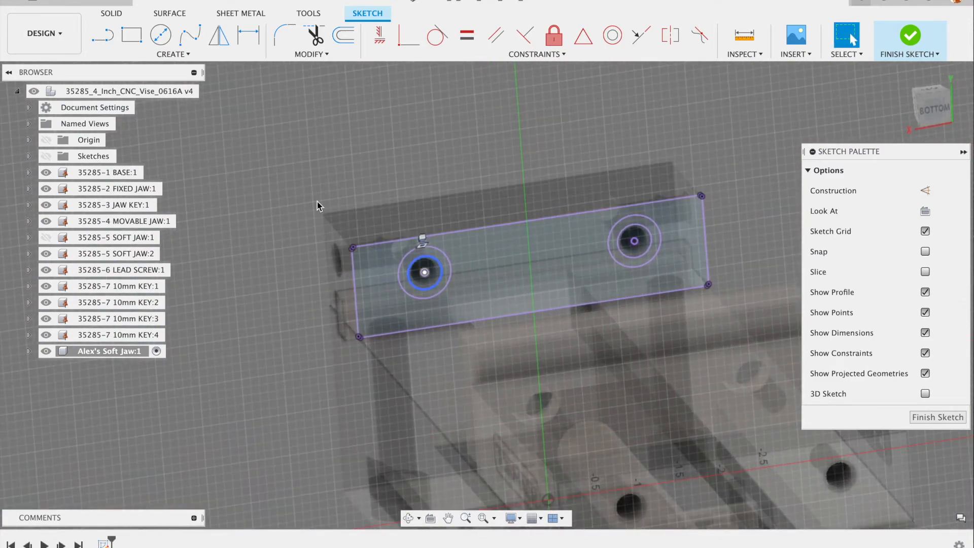
{"action": "scroll", "coordinate": [279, 173], "scroll_direction": "down", "scroll_amount": 6}
{"action": "middle_click_drag", "start_coordinate": [389, 302], "coordinate": [414, 283], "text": "shift"}
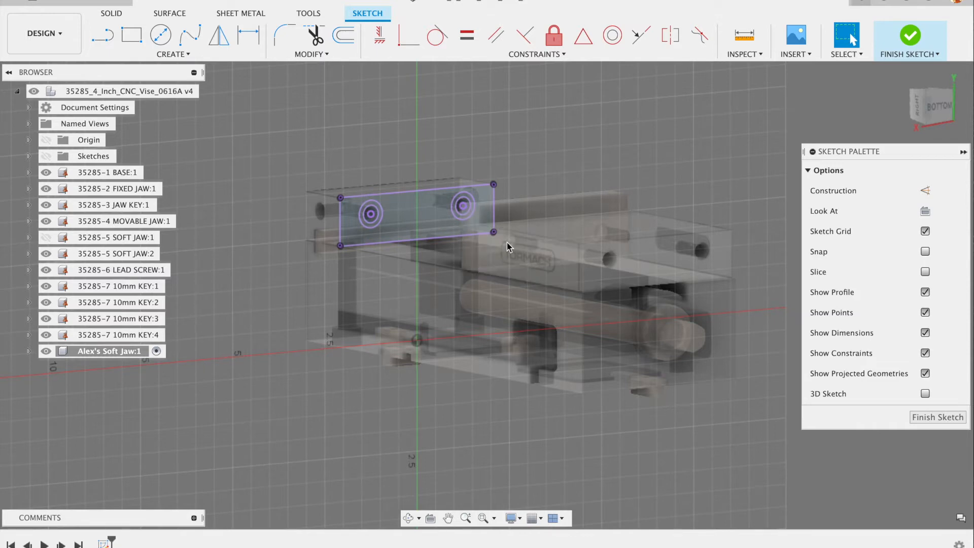
{"action": "left_click", "coordinate": [569, 256]}
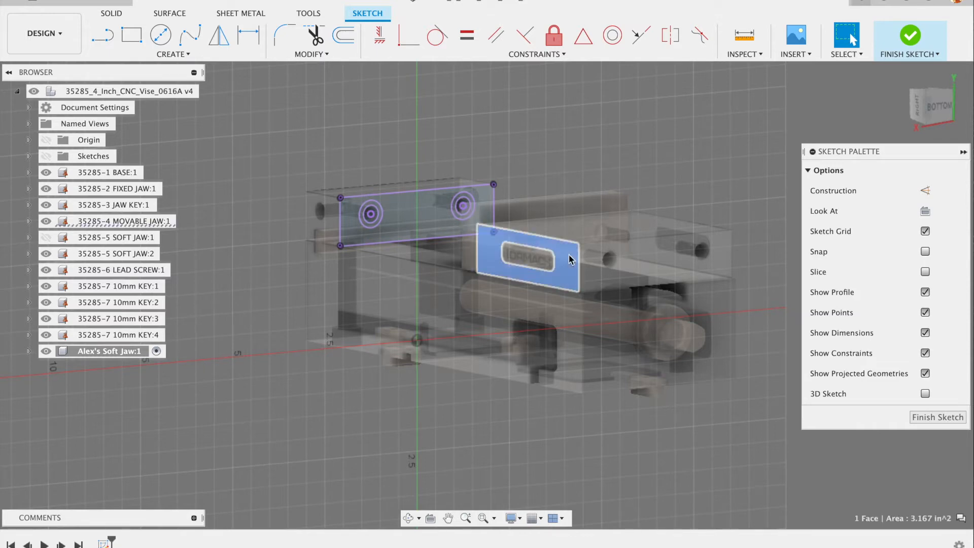
{"action": "left_click", "coordinate": [46, 221]}
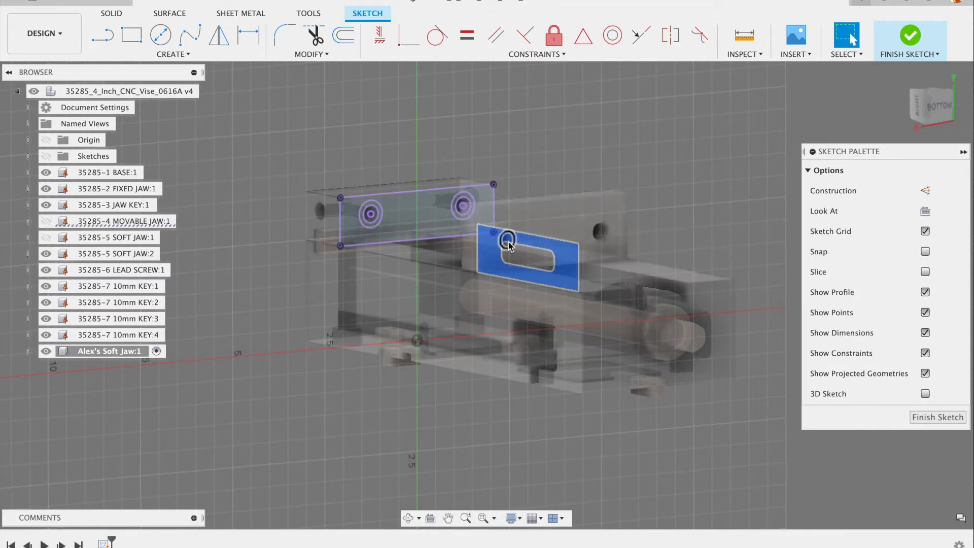
{"action": "left_click", "coordinate": [518, 219]}
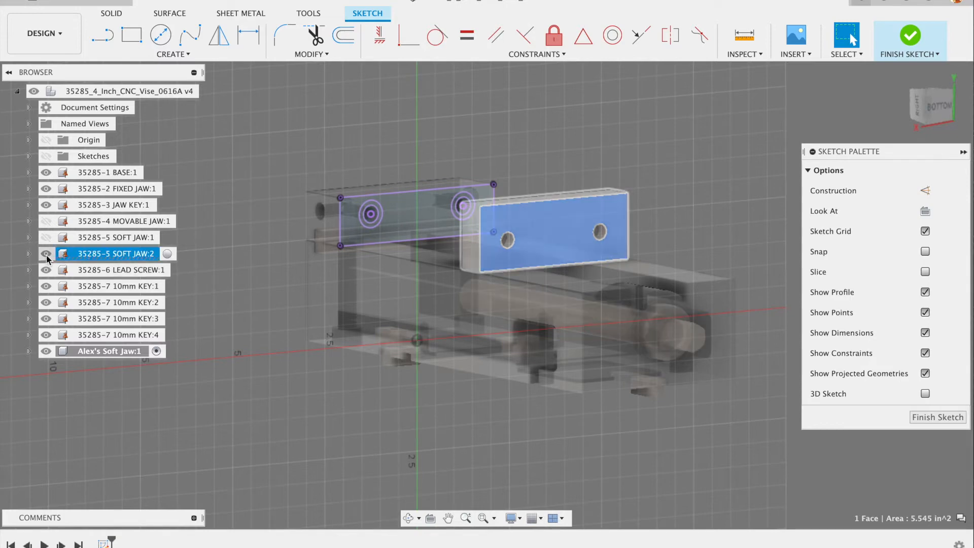
{"action": "left_click", "coordinate": [46, 254]}
- Examine where the projected jaw outline meets the vise base below the fixed jaw
{"action": "middle_click_drag", "start_coordinate": [263, 167], "coordinate": [355, 115], "text": "shift"}
{"action": "left_click_drag", "start_coordinate": [336, 125], "coordinate": [382, 119]}
{"action": "middle_click_drag", "start_coordinate": [382, 120], "coordinate": [357, 181], "text": "shift"}
{"action": "scroll", "coordinate": [352, 185], "scroll_direction": "up", "scroll_amount": 5}
{"action": "scroll", "coordinate": [339, 204], "scroll_direction": "down", "scroll_amount": 3}
{"action": "mouse_move", "coordinate": [352, 217]}
{"action": "middle_mouse_down", "text": "shift"}
{"action": "mouse_move", "coordinate": [354, 322]}
{"action": "mouse_move", "coordinate": [363, 311]}
{"action": "mouse_move", "coordinate": [374, 320]}
{"action": "mouse_move", "coordinate": [370, 300]}
{"action": "middle_mouse_up", "text": "shift"}
{"action": "scroll", "coordinate": [366, 313], "scroll_direction": "up", "scroll_amount": 5}
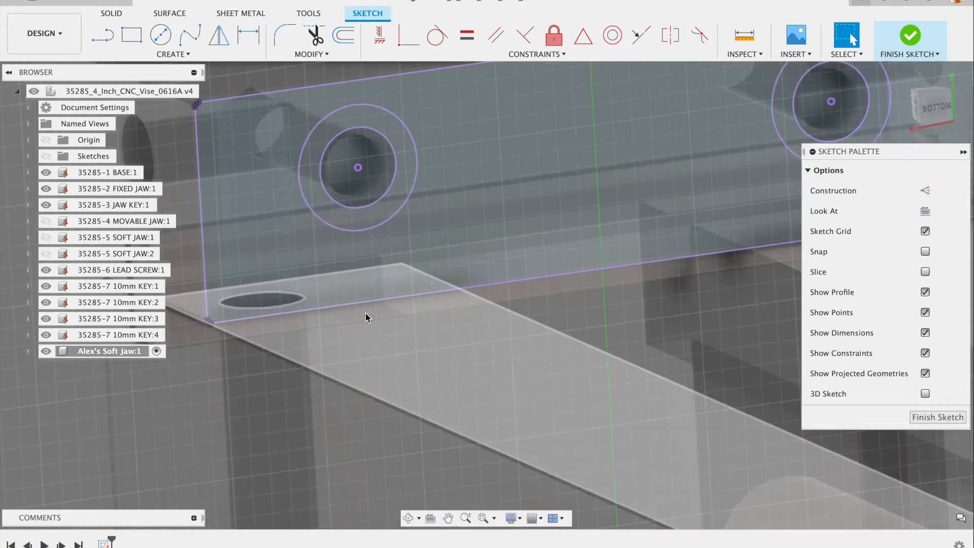
{"action": "scroll", "coordinate": [366, 313], "scroll_direction": "down", "scroll_amount": 3}
{"action": "mouse_move", "coordinate": [317, 319]}
{"action": "middle_mouse_down", "text": "shift"}
{"action": "mouse_move", "coordinate": [344, 316]}
{"action": "mouse_move", "coordinate": [287, 322]}
{"action": "mouse_move", "coordinate": [298, 320]}
{"action": "middle_mouse_up", "text": "shift"}
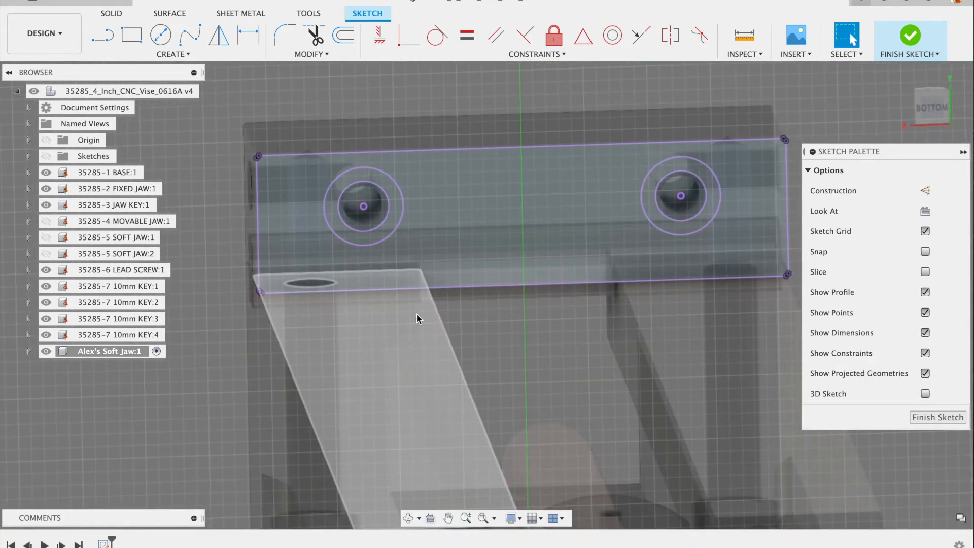
{"action": "scroll", "coordinate": [418, 320], "scroll_direction": "down", "scroll_amount": 3}
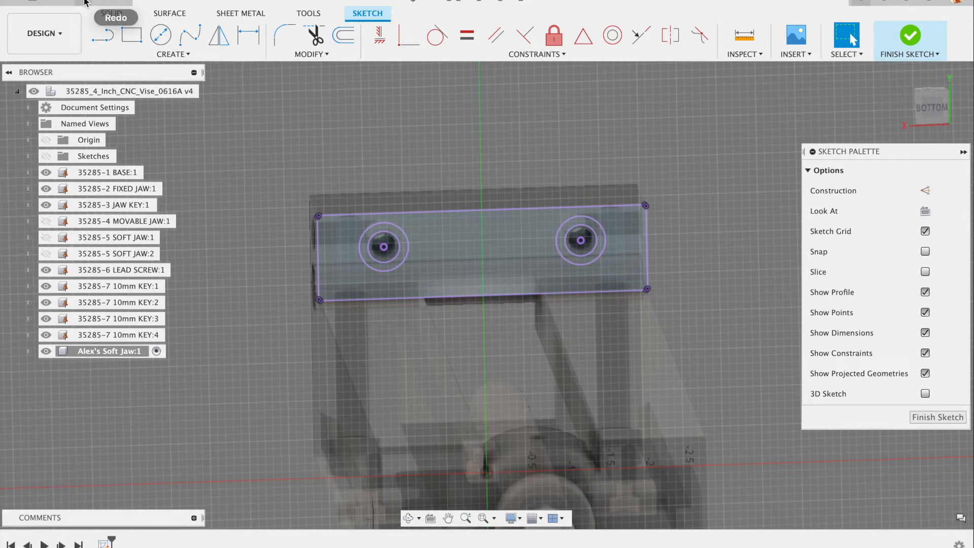
- Sketch a two-point rectangle about 1.79 in high over the projected jaw outline, extending past both of its ends
{"action": "left_click", "coordinate": [133, 35]}
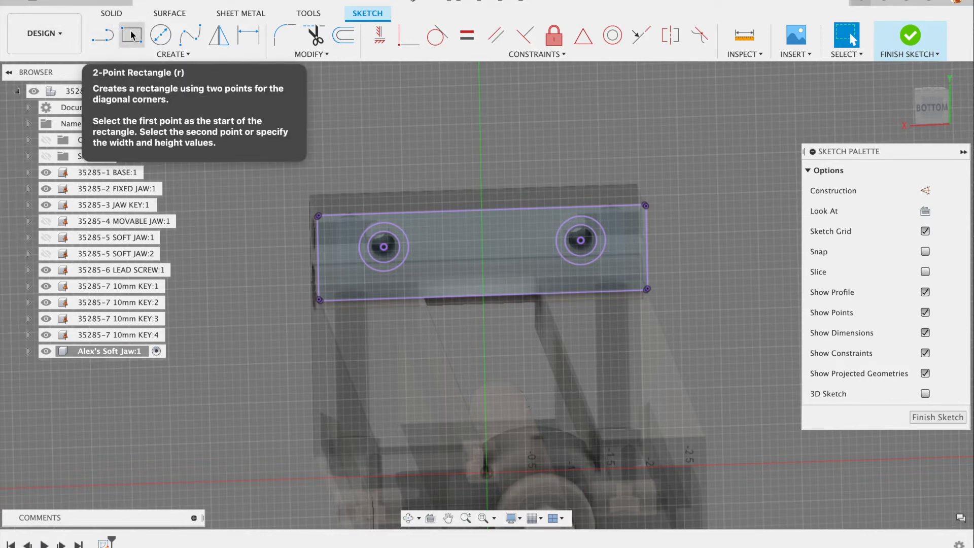
{"action": "left_click", "coordinate": [131, 36]}
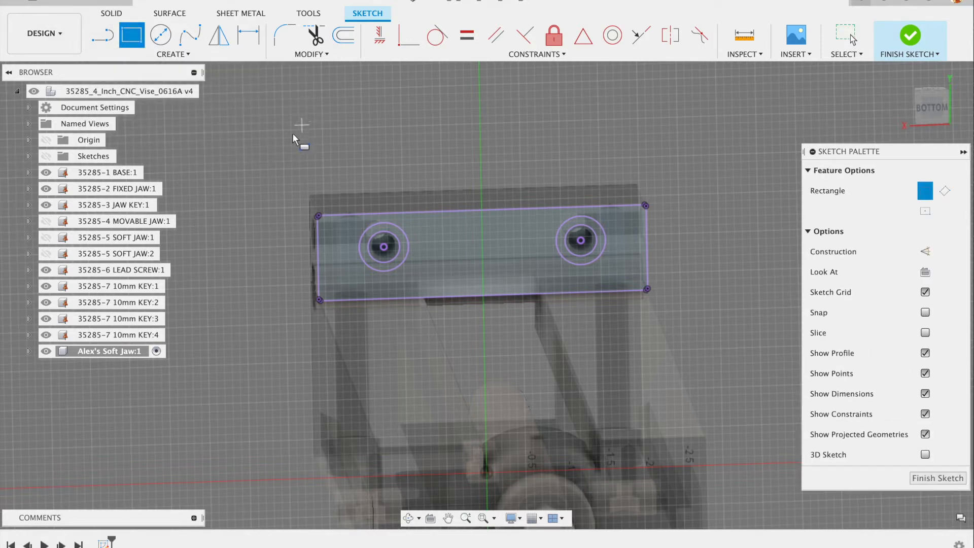
{"action": "left_click", "coordinate": [252, 154]}
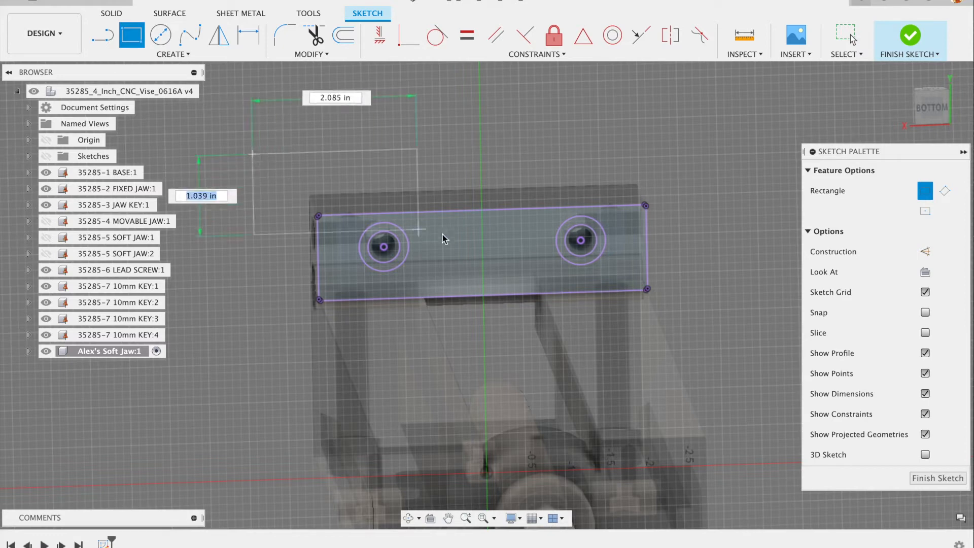
{"action": "left_click", "coordinate": [727, 277]}
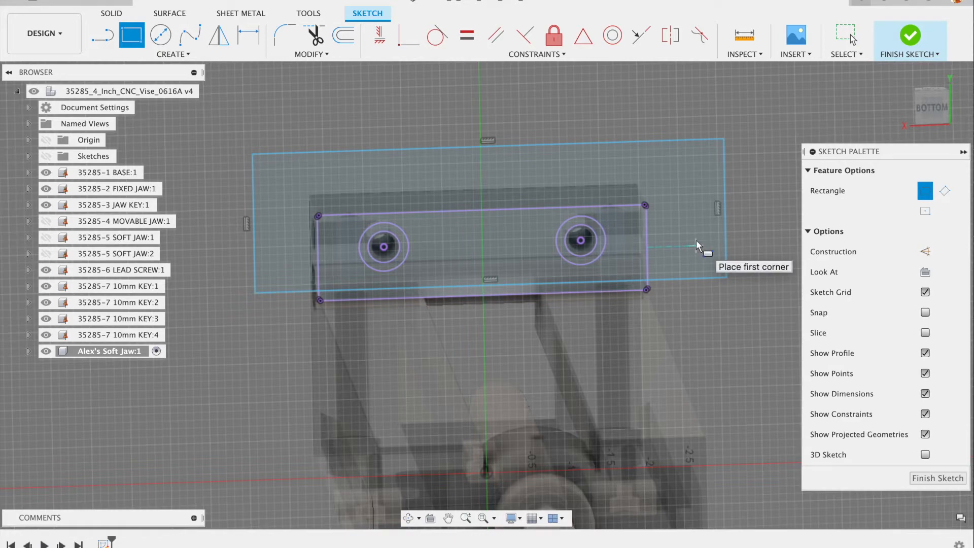
{"action": "mouse_move", "coordinate": [736, 356]}
{"action": "middle_mouse_down", "text": "shift"}
{"action": "mouse_move", "coordinate": [734, 331]}
{"action": "mouse_move", "coordinate": [738, 348]}
{"action": "middle_mouse_up", "text": "shift"}
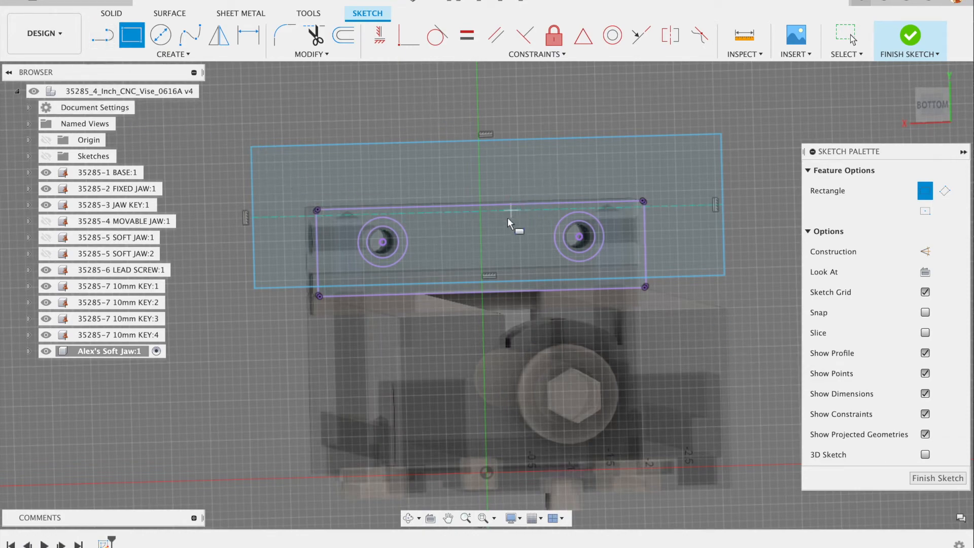
{"action": "scroll", "coordinate": [509, 215], "scroll_direction": "up", "scroll_amount": 4}
{"action": "scroll", "coordinate": [470, 223], "scroll_direction": "down", "scroll_amount": 3}
{"action": "key", "text": "Escape"}
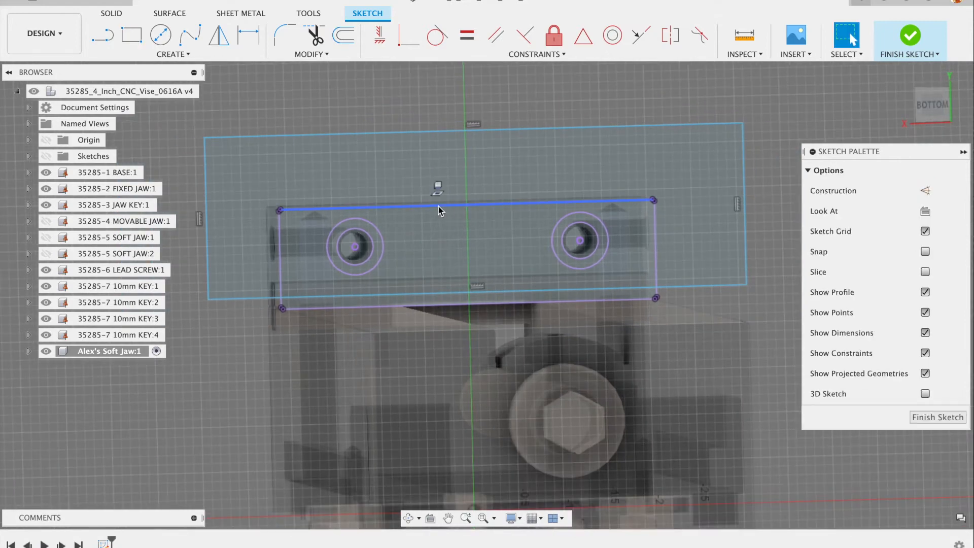
- Move one short side of the new rectangle slightly inward to test how freely it resizes
{"action": "scroll", "coordinate": [434, 235], "scroll_direction": "up", "scroll_amount": 2}
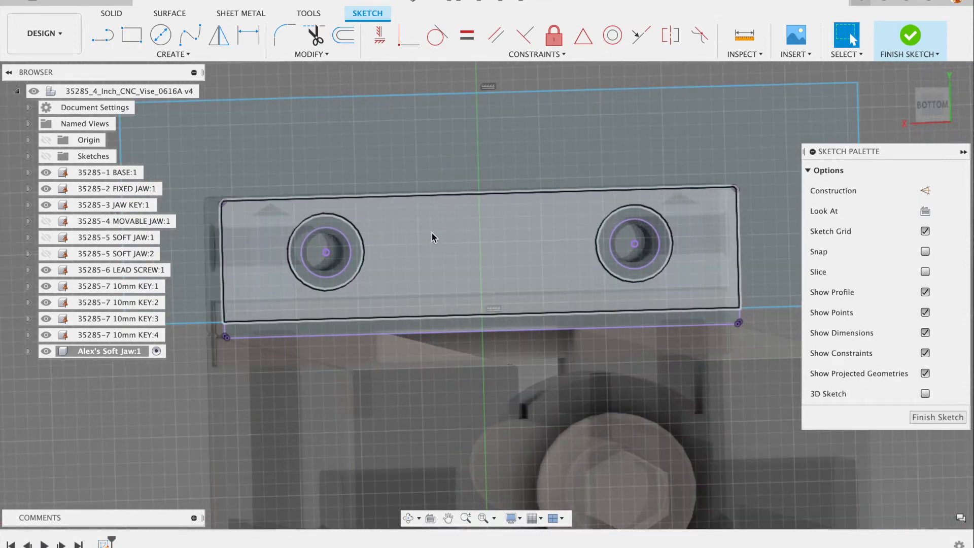
{"action": "scroll", "coordinate": [432, 237], "scroll_direction": "down", "scroll_amount": 3}
{"action": "left_click_drag", "start_coordinate": [725, 229], "coordinate": [713, 248]}
{"action": "mouse_move", "coordinate": [733, 253]}
{"action": "middle_mouse_down", "text": "shift"}
{"action": "mouse_move", "coordinate": [723, 268]}
{"action": "mouse_move", "coordinate": [733, 255]}
{"action": "mouse_move", "coordinate": [724, 255]}
{"action": "middle_mouse_up", "text": "shift"}
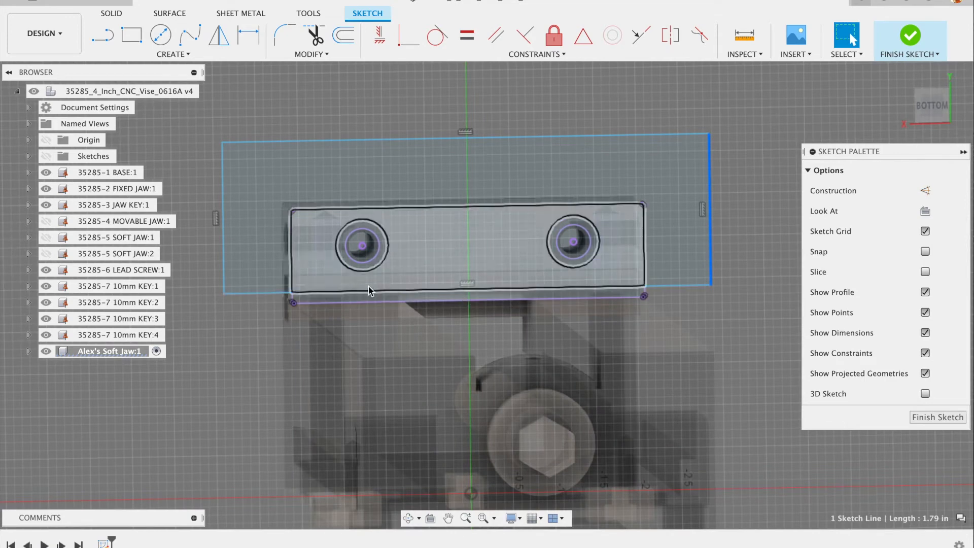
{"action": "mouse_move", "coordinate": [713, 243]}
{"action": "left_mouse_down"}
{"action": "mouse_move", "coordinate": [781, 233]}
{"action": "mouse_move", "coordinate": [711, 235]}
{"action": "mouse_move", "coordinate": [740, 240]}
{"action": "mouse_move", "coordinate": [717, 245]}
{"action": "left_mouse_up"}
- Examine the rectangle's lower edge against the projected jaw outline and the bolt-hole circles
{"action": "scroll", "coordinate": [565, 302], "scroll_direction": "up", "scroll_amount": 3}
{"action": "left_click", "coordinate": [554, 297]}
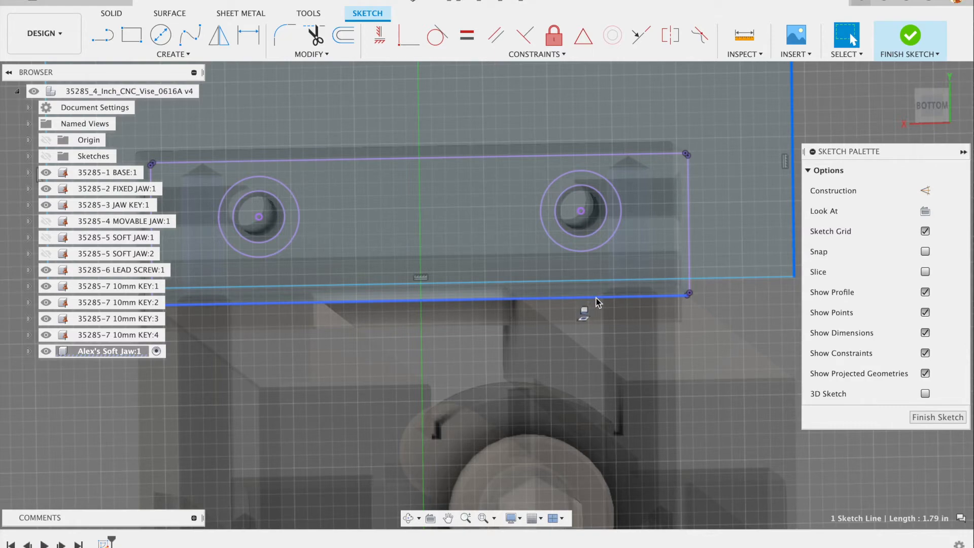
{"action": "scroll", "coordinate": [597, 303], "scroll_direction": "down", "scroll_amount": 4}
{"action": "scroll", "coordinate": [480, 287], "scroll_direction": "up", "scroll_amount": 5}
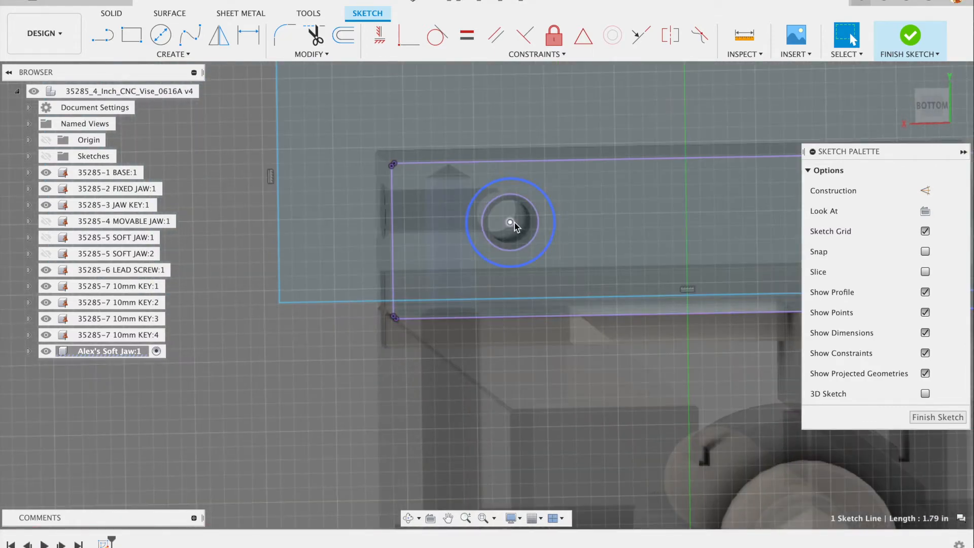
{"action": "scroll", "coordinate": [513, 224], "scroll_direction": "down", "scroll_amount": 5}
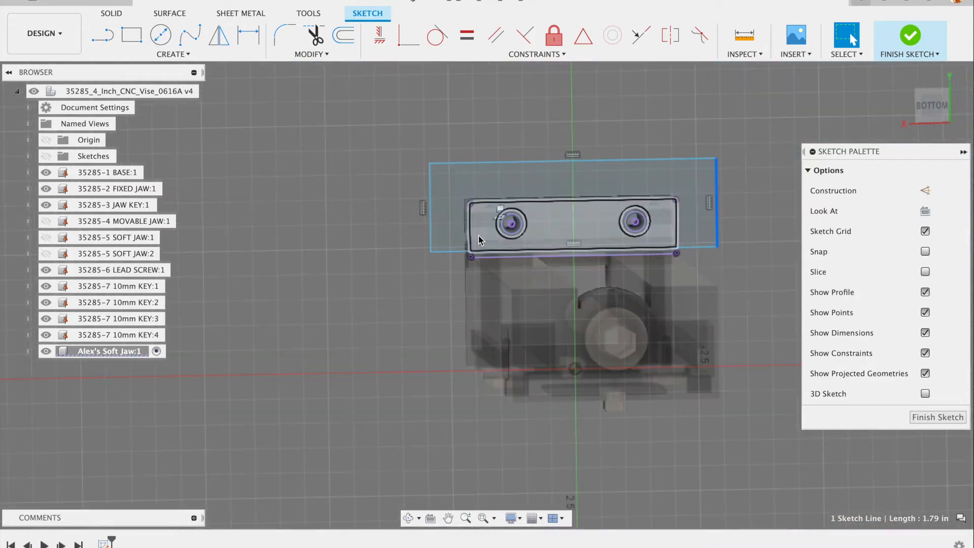
{"action": "scroll", "coordinate": [435, 240], "scroll_direction": "up", "scroll_amount": 4}
{"action": "scroll", "coordinate": [435, 240], "scroll_direction": "down", "scroll_amount": 3}
{"action": "scroll", "coordinate": [534, 212], "scroll_direction": "up", "scroll_amount": 4}
{"action": "scroll", "coordinate": [310, 239], "scroll_direction": "up", "scroll_amount": 2}
{"action": "scroll", "coordinate": [310, 246], "scroll_direction": "down", "scroll_amount": 3}
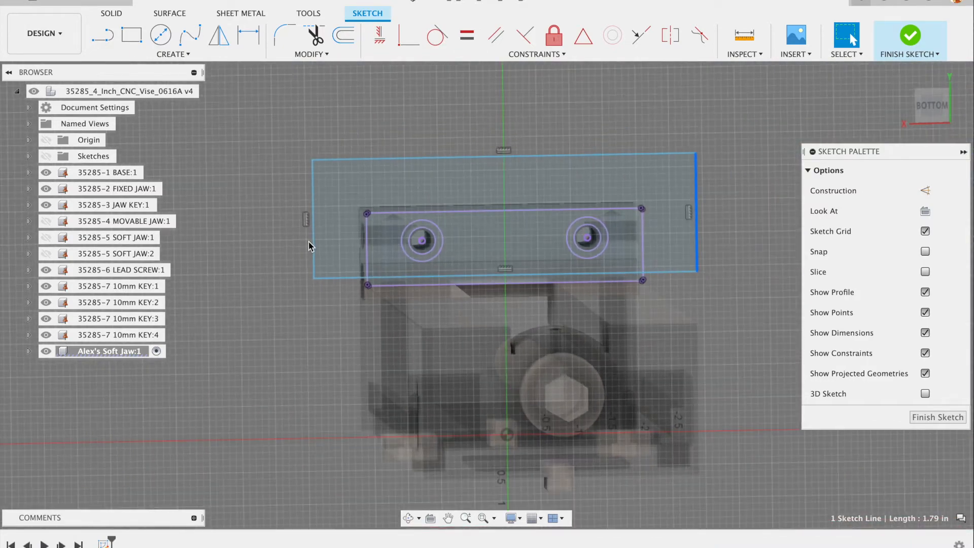
- Draw a line about 2.41 in long from the sketch origin to the midpoint of the rectangle's lower edge
{"action": "left_click", "coordinate": [103, 37]}
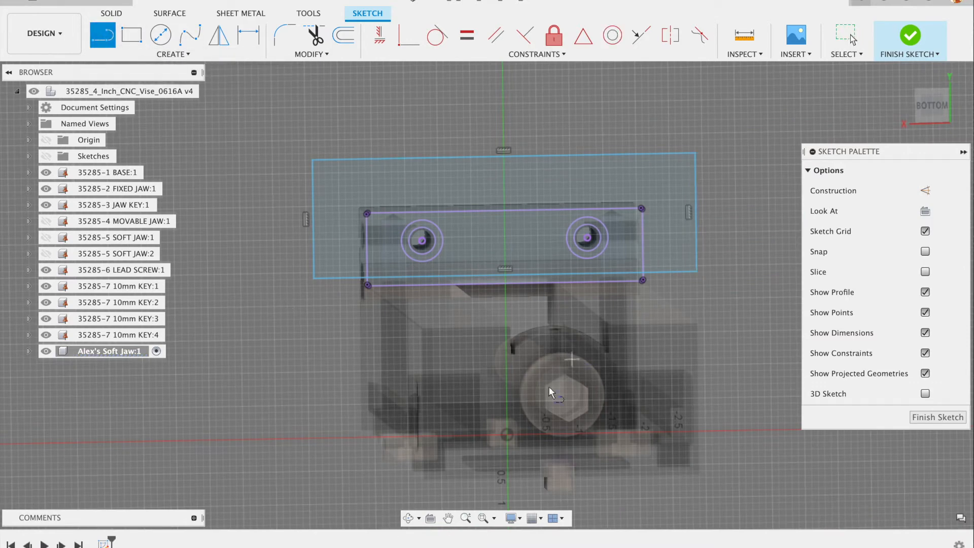
{"action": "left_click", "coordinate": [508, 434]}
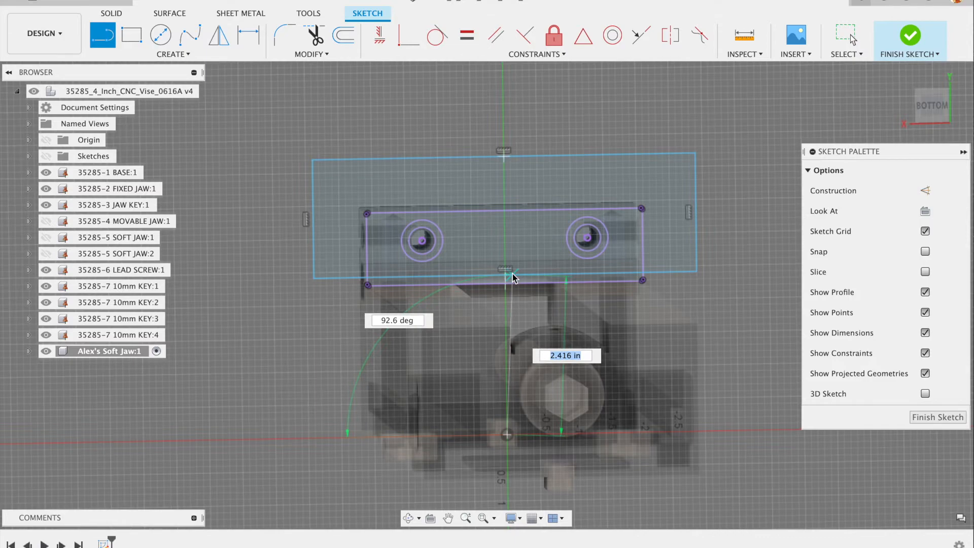
{"action": "scroll", "coordinate": [511, 277], "scroll_direction": "up", "scroll_amount": 4}
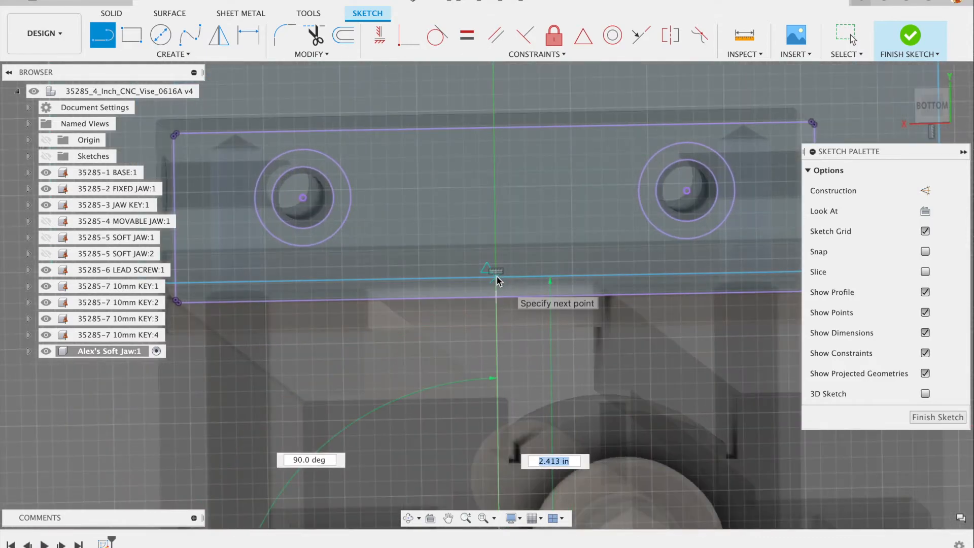
{"action": "double_click", "coordinate": [497, 277]}
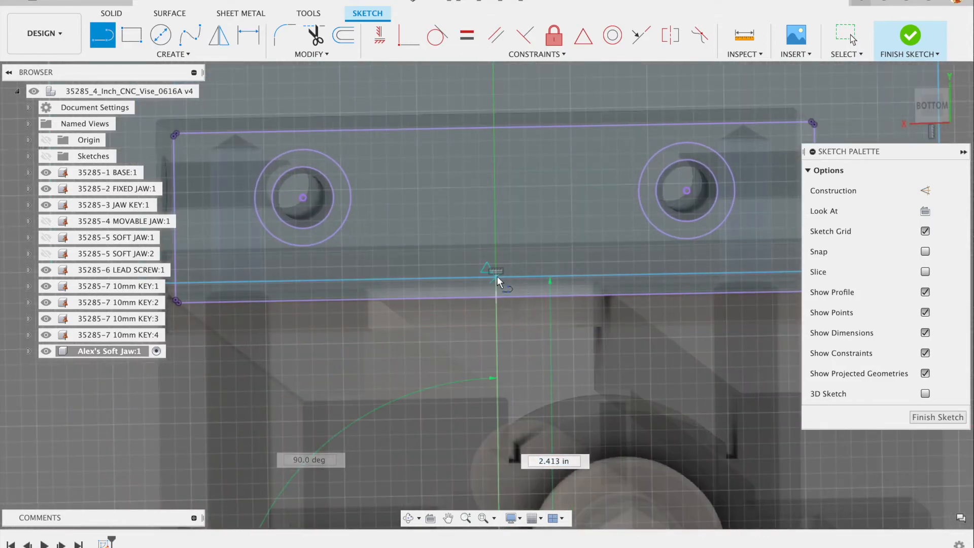
{"action": "scroll", "coordinate": [497, 276], "scroll_direction": "down", "scroll_amount": 5}
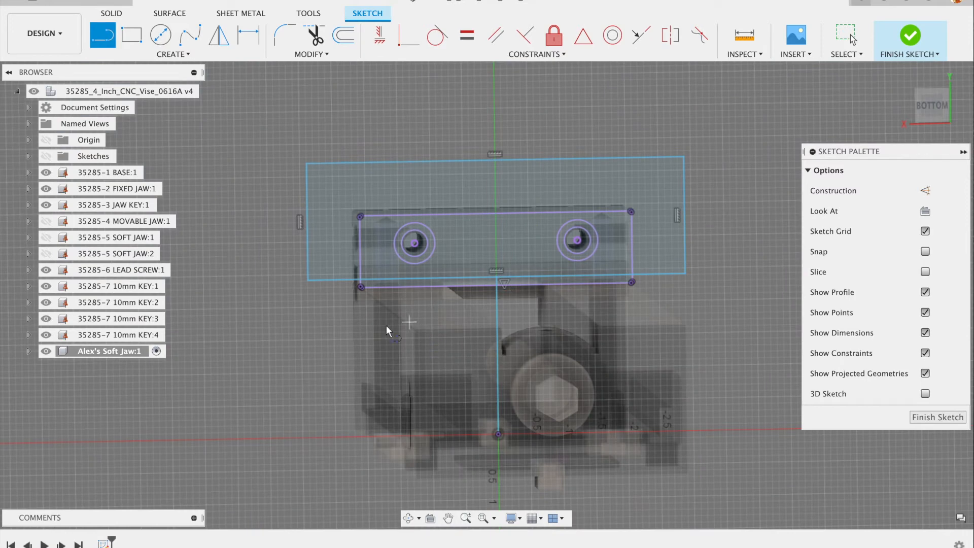
{"action": "key", "text": "Escape"}
- Widen the rectangle by moving one short side outward and shift its lower midpoint off the vertical axis
{"action": "left_click", "coordinate": [688, 205]}
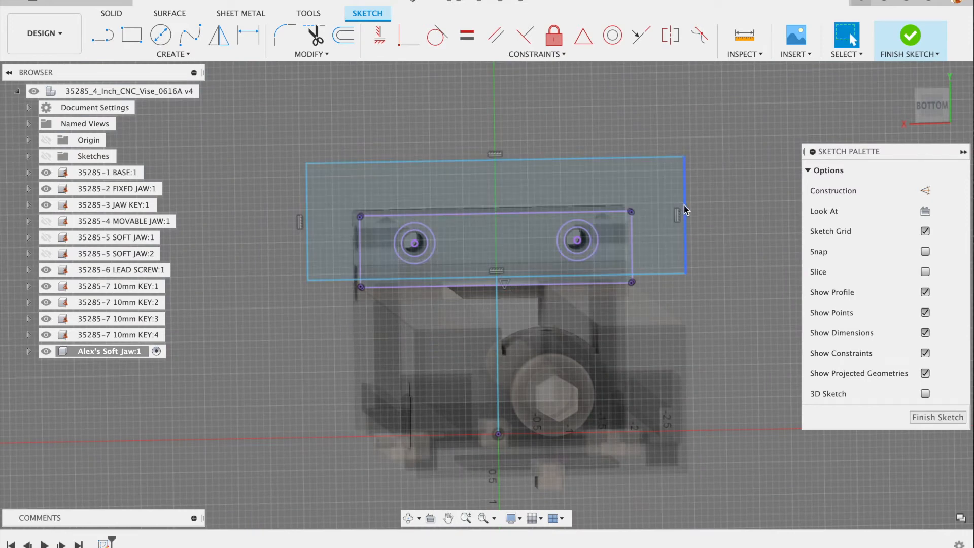
{"action": "left_click_drag", "start_coordinate": [699, 206], "coordinate": [720, 208]}
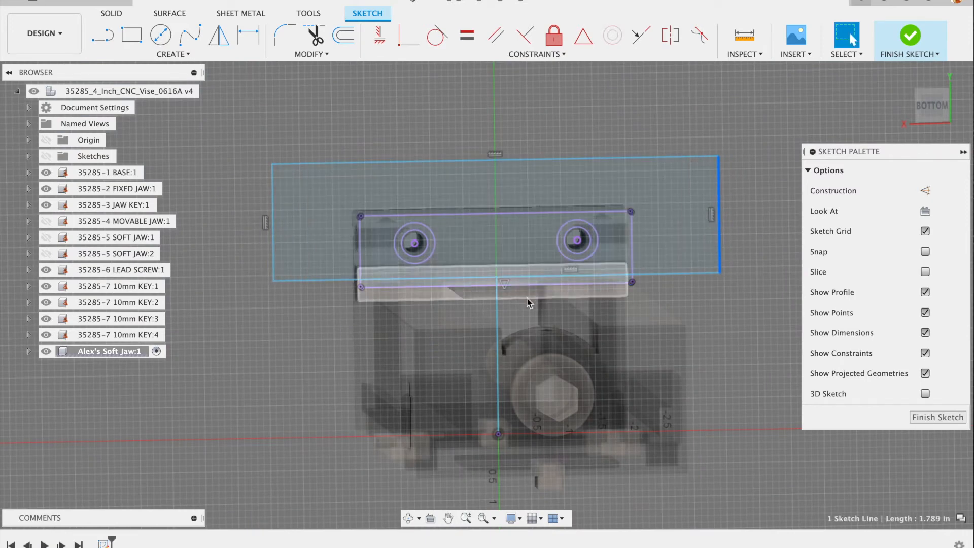
{"action": "left_click_drag", "start_coordinate": [497, 278], "coordinate": [519, 280]}
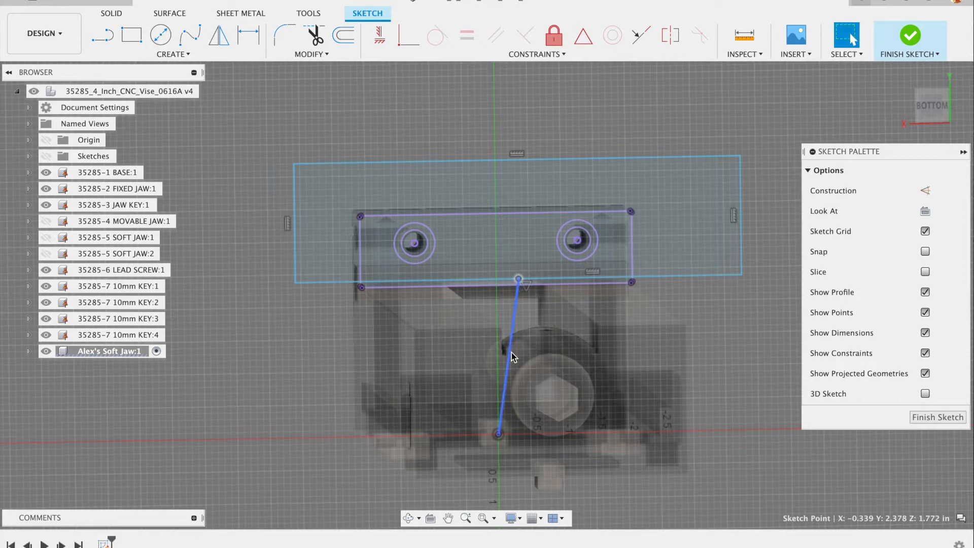
- Convert the line between the origin and the rectangle's lower edge to construction geometry
{"action": "left_click", "coordinate": [516, 311]}
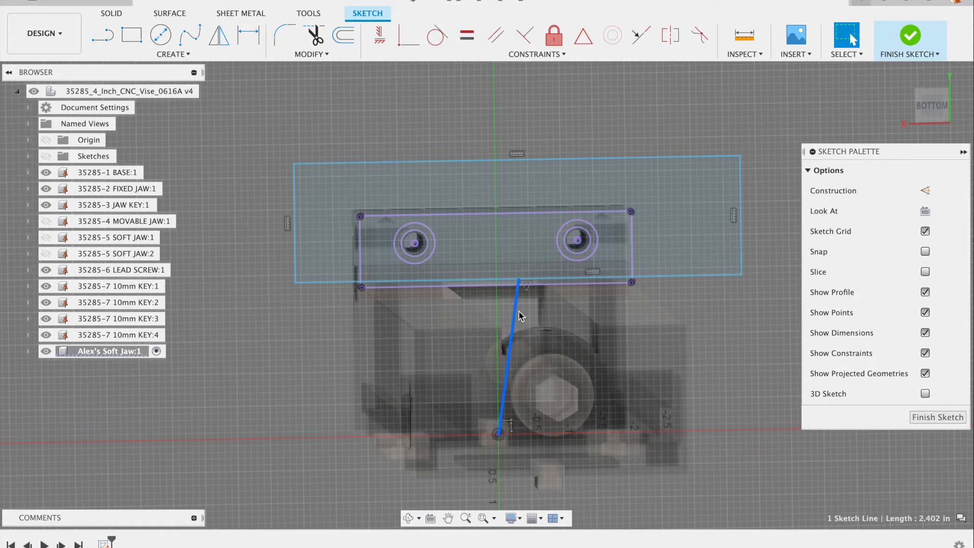
{"action": "left_click", "coordinate": [924, 190]}
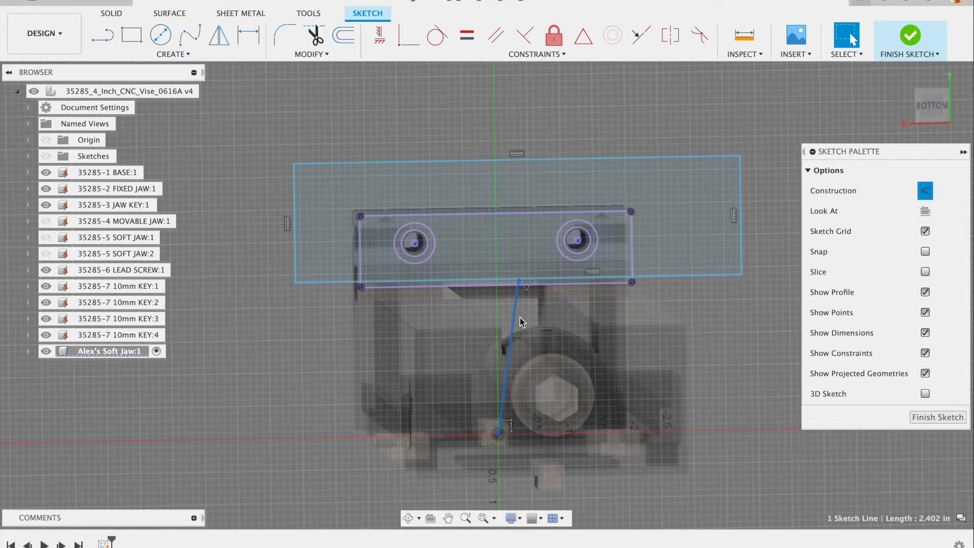
{"action": "scroll", "coordinate": [515, 315], "scroll_direction": "up", "scroll_amount": 5}
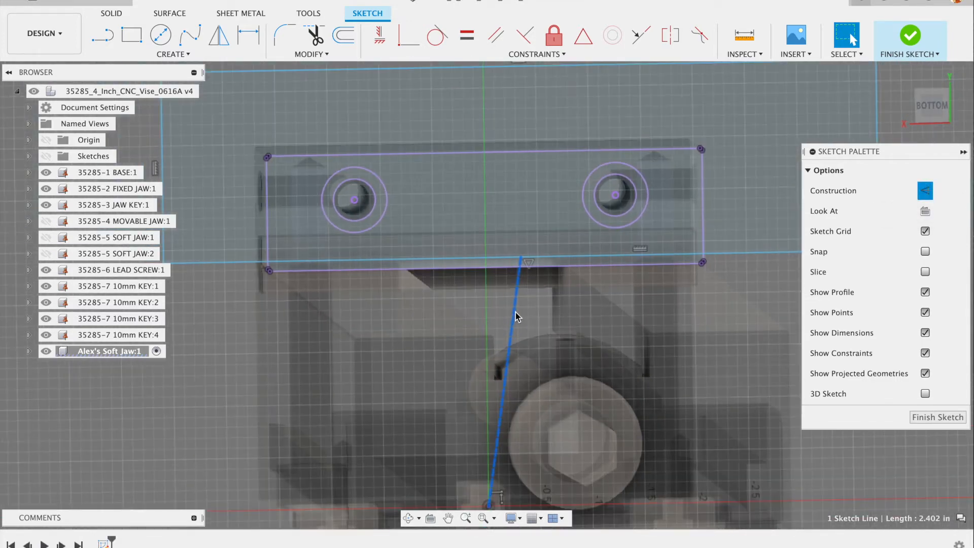
- Apply the Horizontal/Vertical constraint to the construction line so that it centres the rectangle on the vertical axis
{"action": "scroll", "coordinate": [516, 316], "scroll_direction": "down", "scroll_amount": 3}
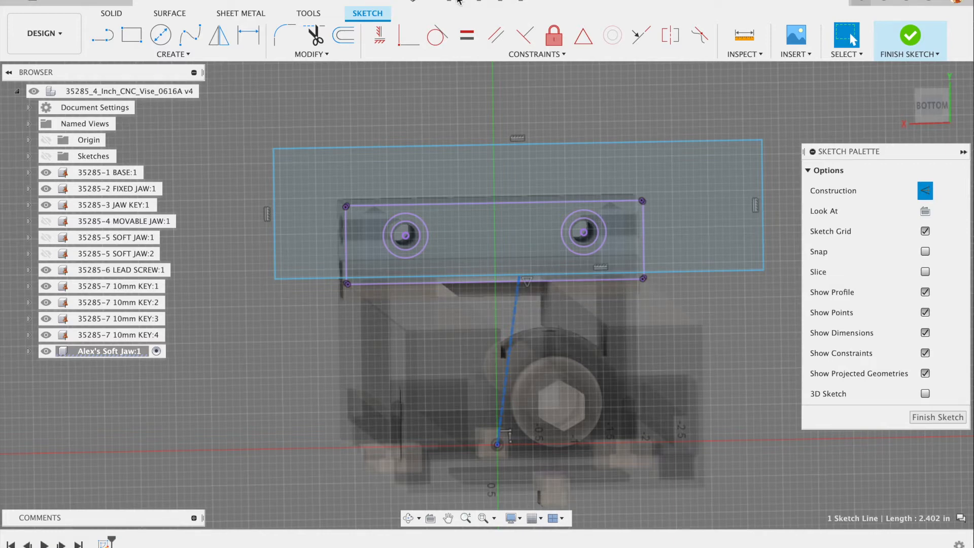
{"action": "left_click", "coordinate": [378, 36]}
{"action": "left_click", "coordinate": [475, 201]}
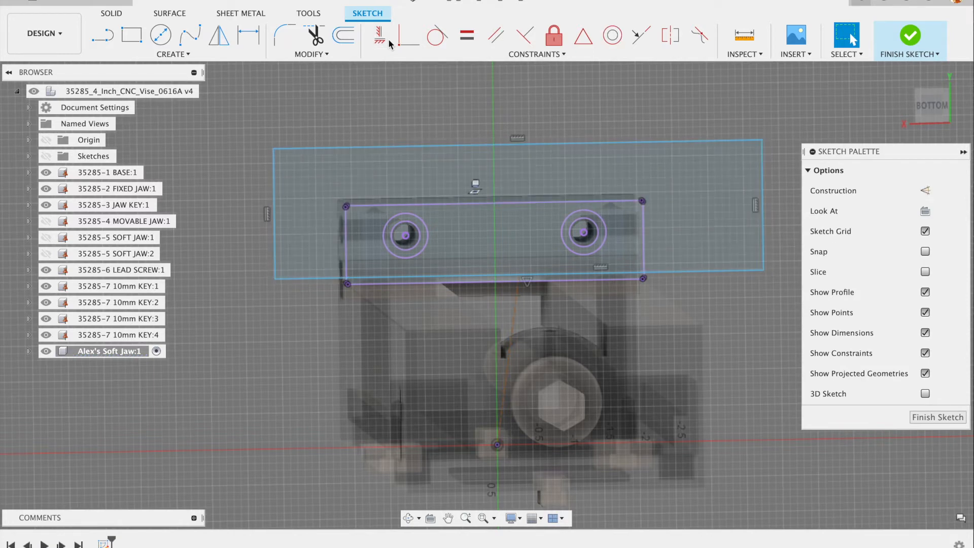
{"action": "left_click", "coordinate": [378, 36]}
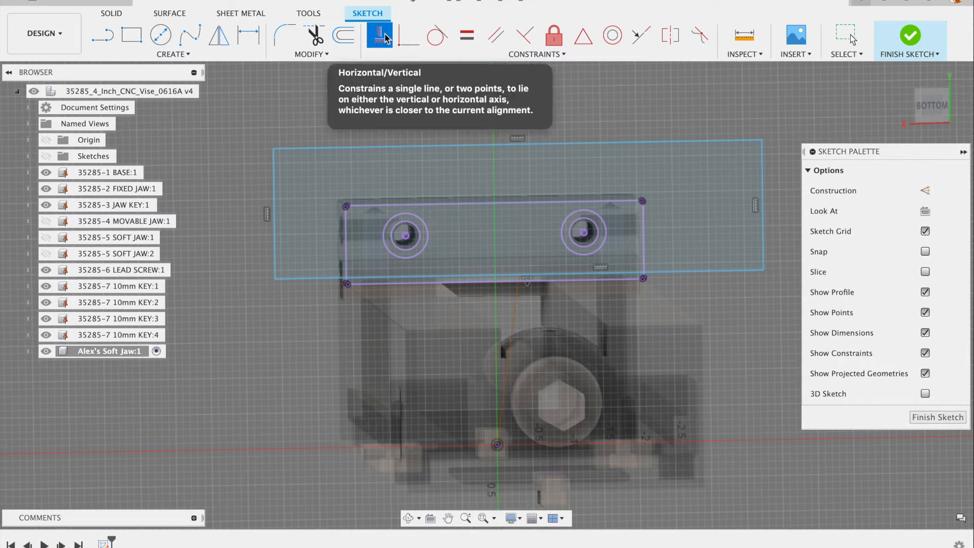
{"action": "left_click", "coordinate": [513, 317]}
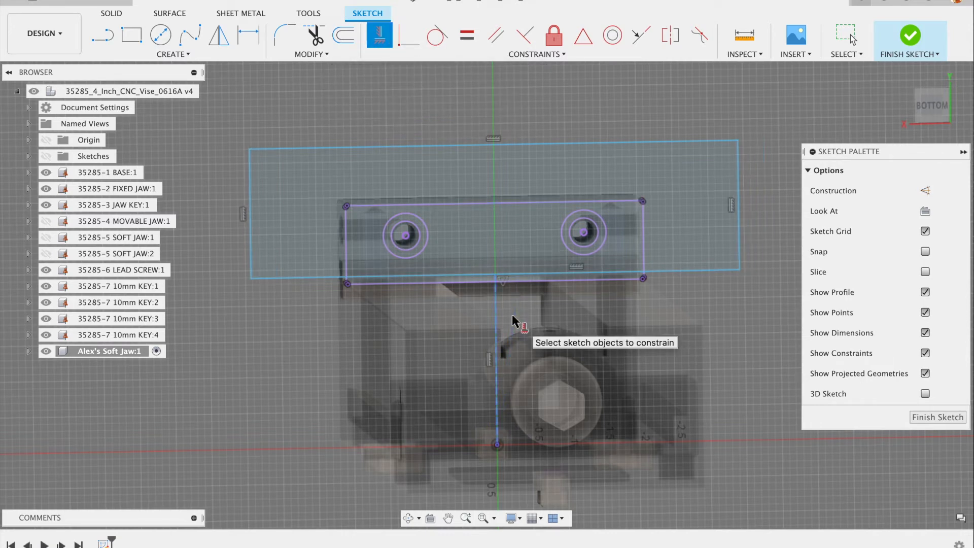
{"action": "key", "text": "Escape"}
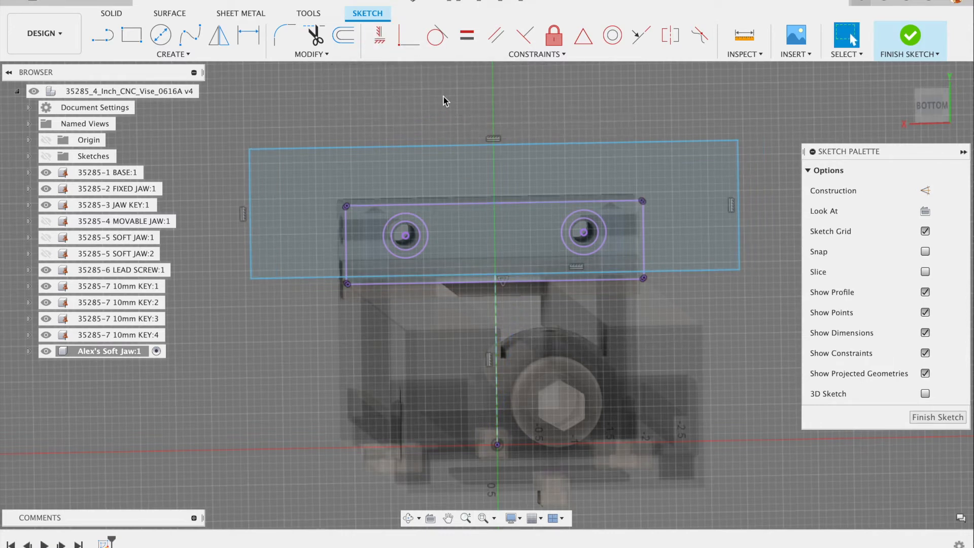
- Stretch the rectangle symmetrically by its short side and bring it back in to a moderately wider size than the jaw
{"action": "scroll", "coordinate": [669, 211], "scroll_direction": "down", "scroll_amount": 3}
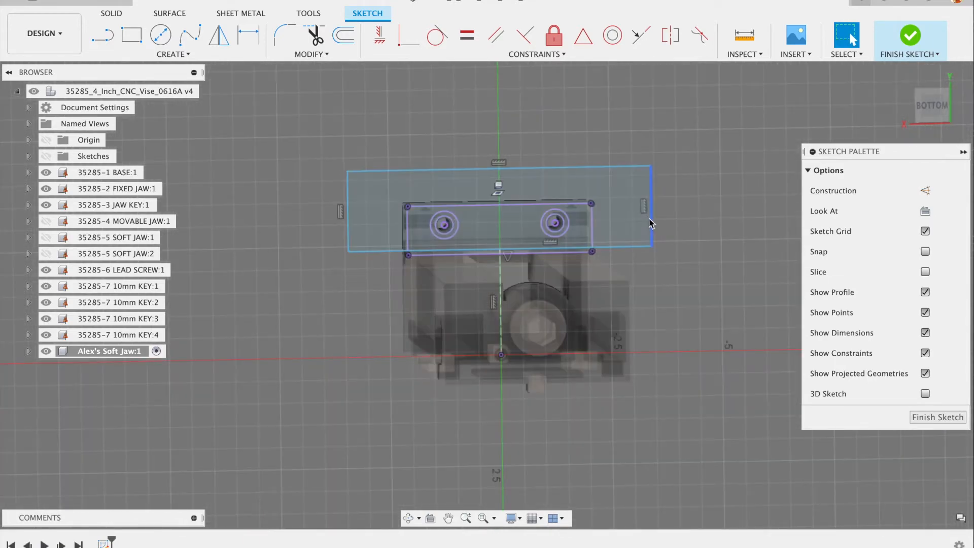
{"action": "mouse_move", "coordinate": [654, 225]}
{"action": "left_mouse_down"}
{"action": "mouse_move", "coordinate": [727, 231]}
{"action": "mouse_move", "coordinate": [583, 229]}
{"action": "mouse_move", "coordinate": [713, 235]}
{"action": "mouse_move", "coordinate": [603, 229]}
{"action": "mouse_move", "coordinate": [705, 238]}
{"action": "left_mouse_up"}
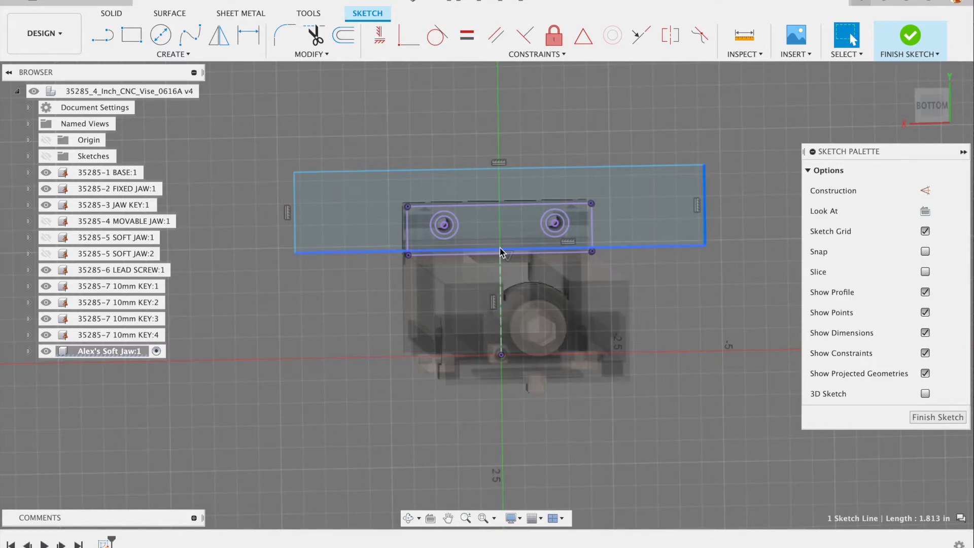
{"action": "mouse_move", "coordinate": [707, 220]}
{"action": "left_mouse_down"}
{"action": "mouse_move", "coordinate": [650, 228]}
{"action": "mouse_move", "coordinate": [724, 224]}
{"action": "mouse_move", "coordinate": [642, 218]}
{"action": "mouse_move", "coordinate": [654, 234]}
{"action": "left_mouse_up"}
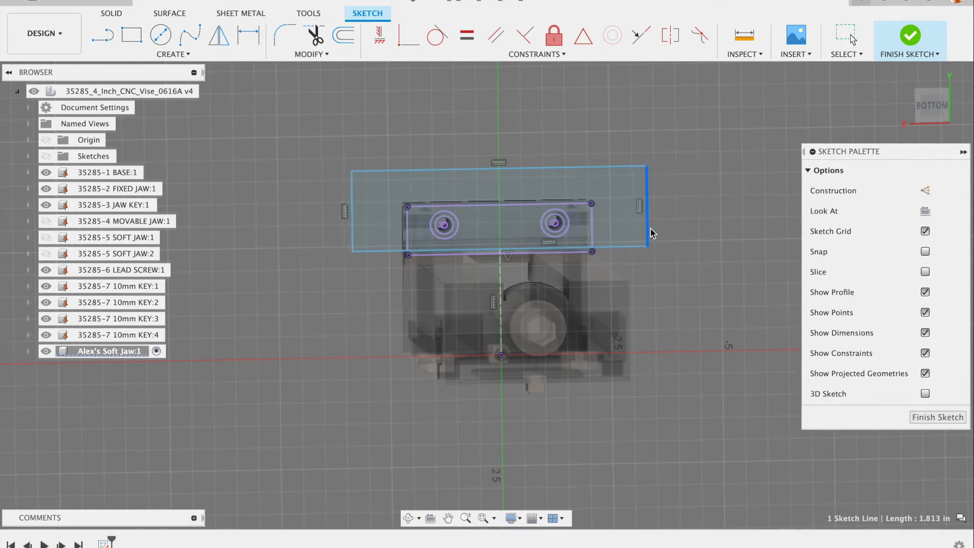
- Apply the Collinear constraint between the rectangle's lower edge and the bottom edge of the projected jaw outline
{"action": "scroll", "coordinate": [619, 230], "scroll_direction": "up", "scroll_amount": 10}
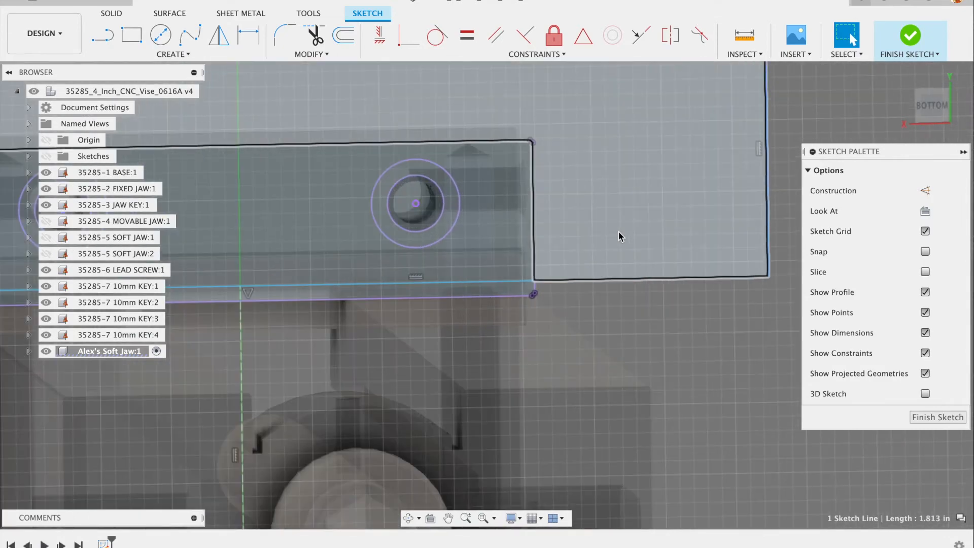
{"action": "scroll", "coordinate": [619, 230], "scroll_direction": "down", "scroll_amount": 10}
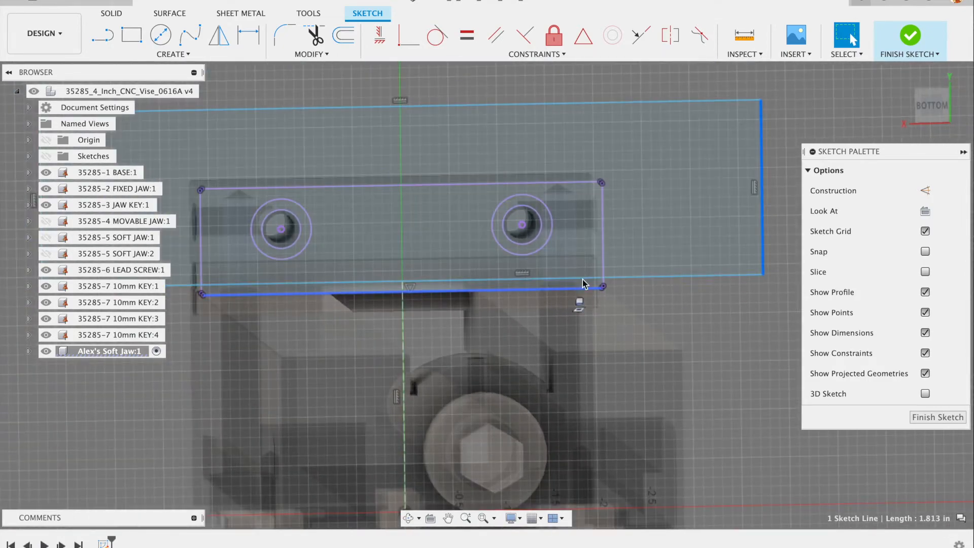
{"action": "left_click", "coordinate": [637, 34]}
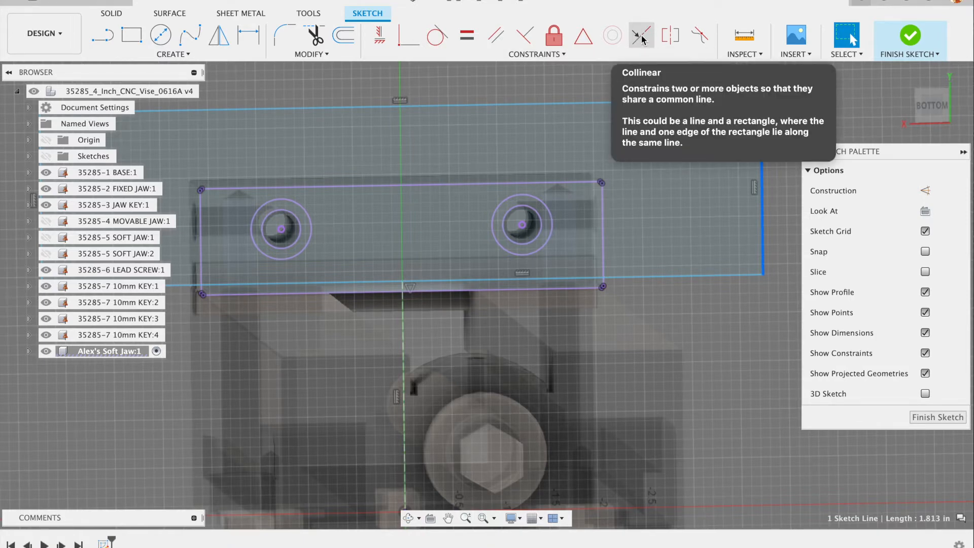
{"action": "left_click", "coordinate": [642, 39]}
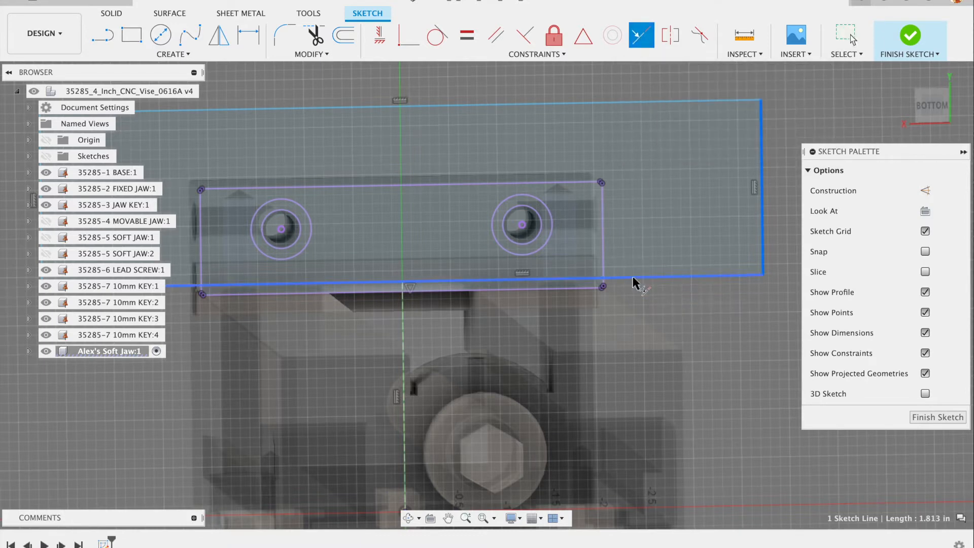
{"action": "left_click", "coordinate": [633, 277]}
{"action": "left_click", "coordinate": [597, 287]}
{"action": "scroll", "coordinate": [700, 291], "scroll_direction": "down", "scroll_amount": 3}
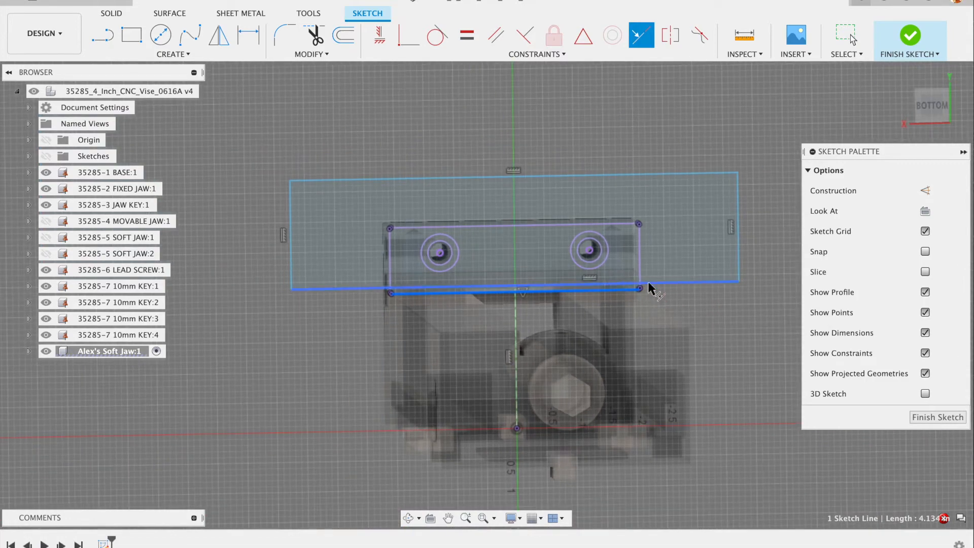
{"action": "left_click", "coordinate": [662, 288]}
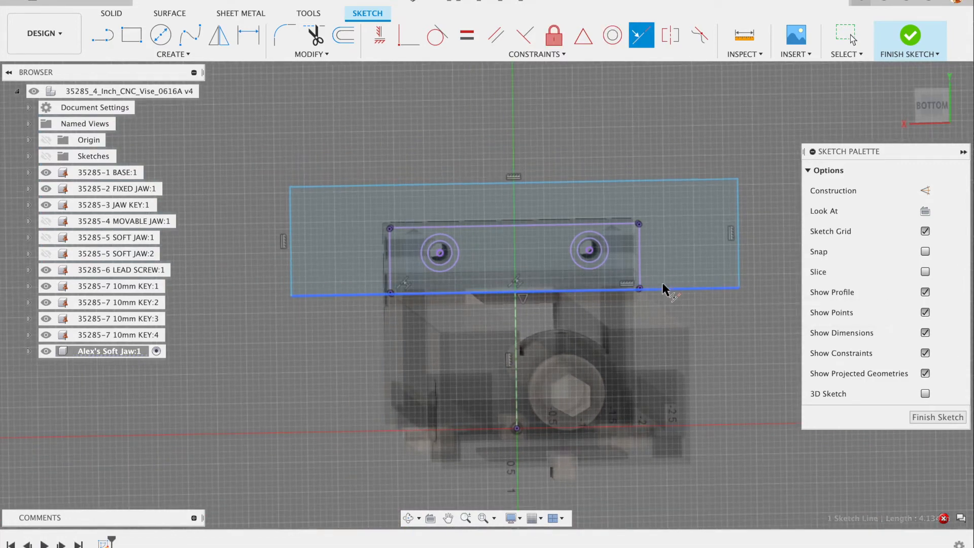
{"action": "scroll", "coordinate": [645, 277], "scroll_direction": "up", "scroll_amount": 5}
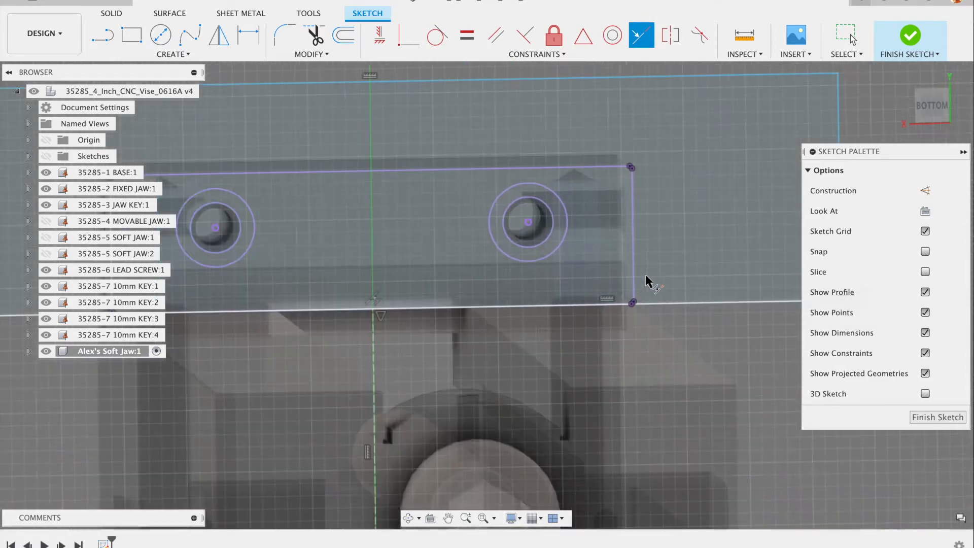
{"action": "scroll", "coordinate": [645, 274], "scroll_direction": "down", "scroll_amount": 8}
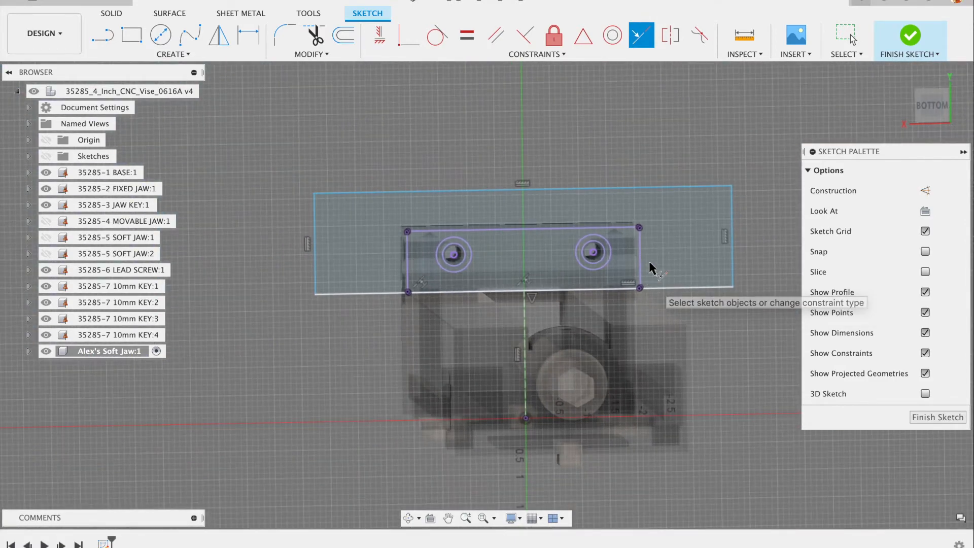
{"action": "key", "text": "Escape"}
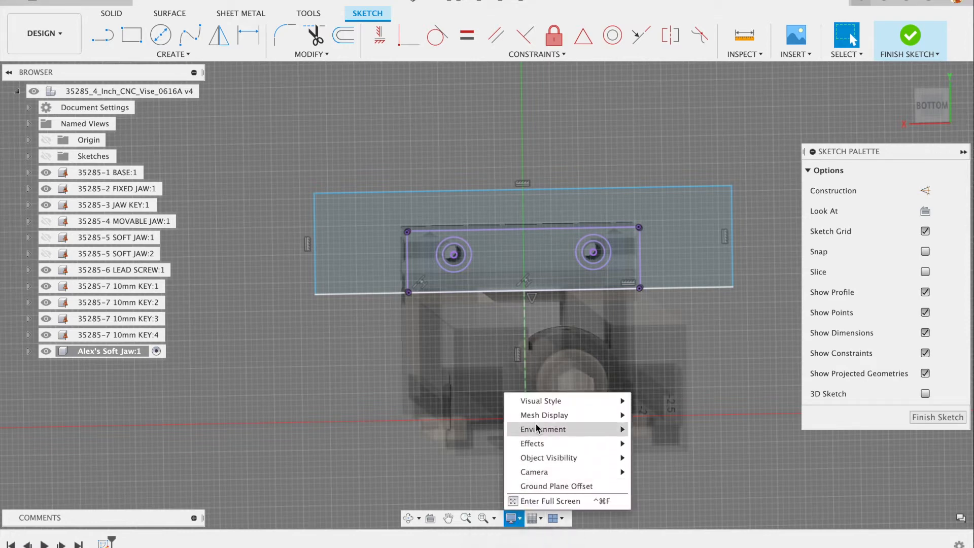
{"action": "mouse_move", "coordinate": [537, 430]}
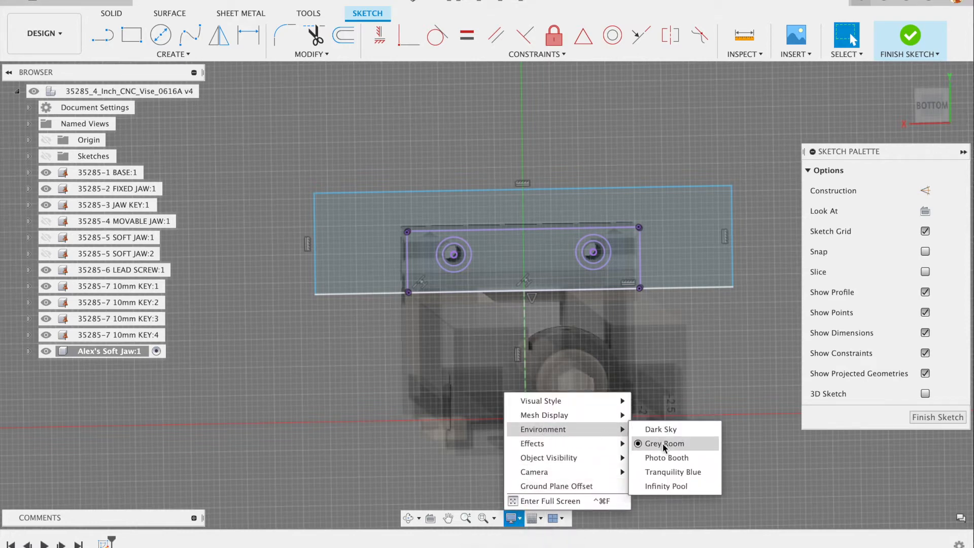
{"action": "left_click", "coordinate": [764, 357]}
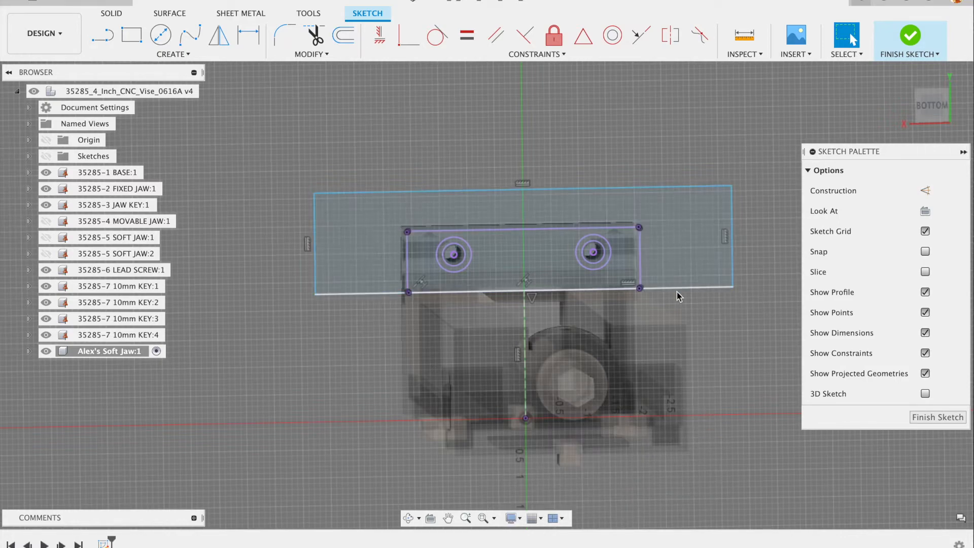
{"action": "scroll", "coordinate": [678, 291], "scroll_direction": "up", "scroll_amount": 3}
{"action": "scroll", "coordinate": [690, 293], "scroll_direction": "down", "scroll_amount": 2}
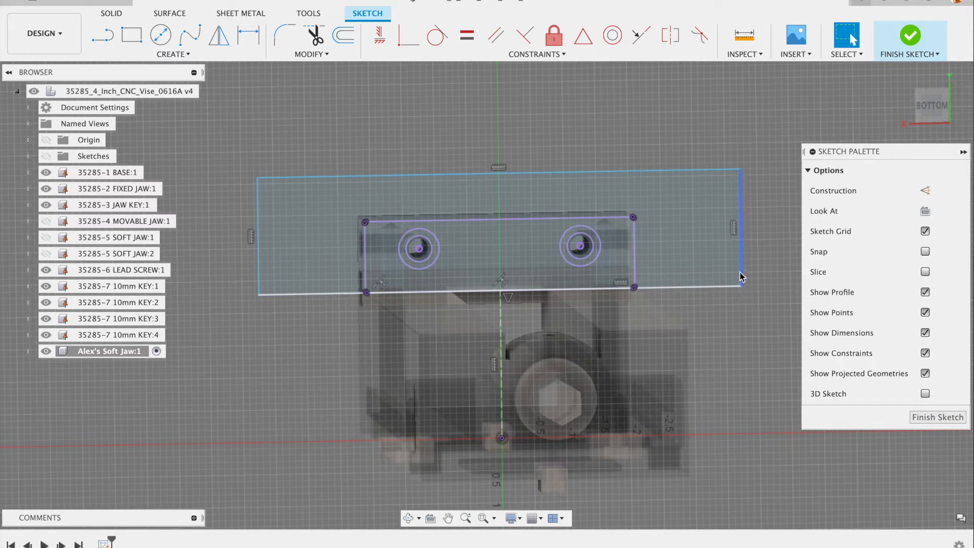
- Stretch and shrink the rectangle symmetrically by its short side and raise its upper edge slightly
{"action": "mouse_move", "coordinate": [741, 274]}
{"action": "left_mouse_down"}
{"action": "mouse_move", "coordinate": [710, 267]}
{"action": "mouse_move", "coordinate": [683, 244]}
{"action": "left_mouse_up"}
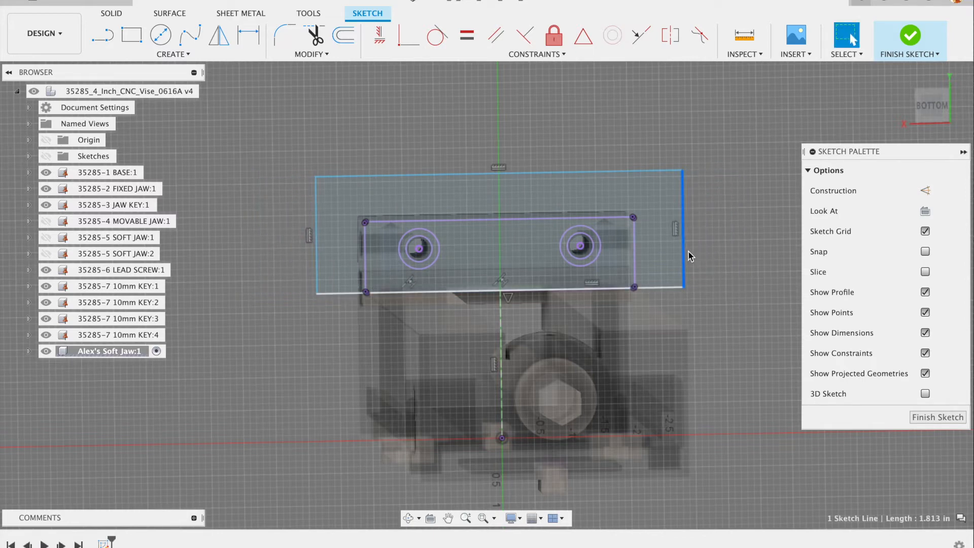
{"action": "left_click_drag", "start_coordinate": [684, 249], "coordinate": [732, 260]}
{"action": "left_click", "coordinate": [717, 313]}
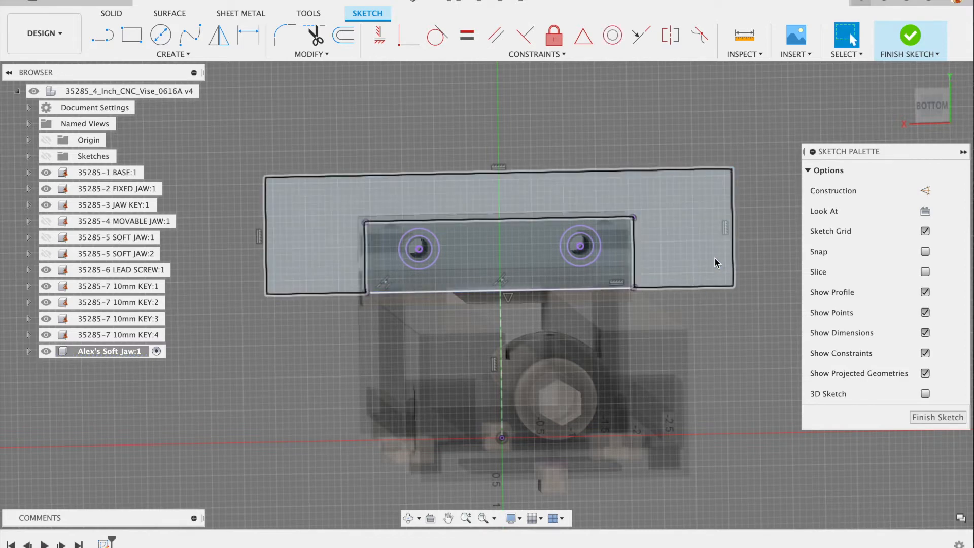
{"action": "mouse_move", "coordinate": [732, 255]}
{"action": "left_mouse_down"}
{"action": "mouse_move", "coordinate": [661, 249]}
{"action": "mouse_move", "coordinate": [766, 268]}
{"action": "mouse_move", "coordinate": [679, 258]}
{"action": "left_mouse_up"}
{"action": "mouse_move", "coordinate": [631, 171]}
{"action": "left_mouse_down"}
{"action": "mouse_move", "coordinate": [630, 183]}
{"action": "mouse_move", "coordinate": [635, 166]}
{"action": "left_mouse_up"}
{"action": "left_click_drag", "start_coordinate": [680, 255], "coordinate": [702, 259]}
- Resize the rectangle around the projected jaw outline to about 4.665 in wide and 1.444 in tall
{"action": "mouse_move", "coordinate": [726, 294]}
{"action": "middle_mouse_down", "text": "shift"}
{"action": "mouse_move", "coordinate": [718, 284]}
{"action": "mouse_move", "coordinate": [709, 319]}
{"action": "middle_mouse_up", "text": "shift"}
{"action": "left_click_drag", "start_coordinate": [708, 313], "coordinate": [658, 304]}
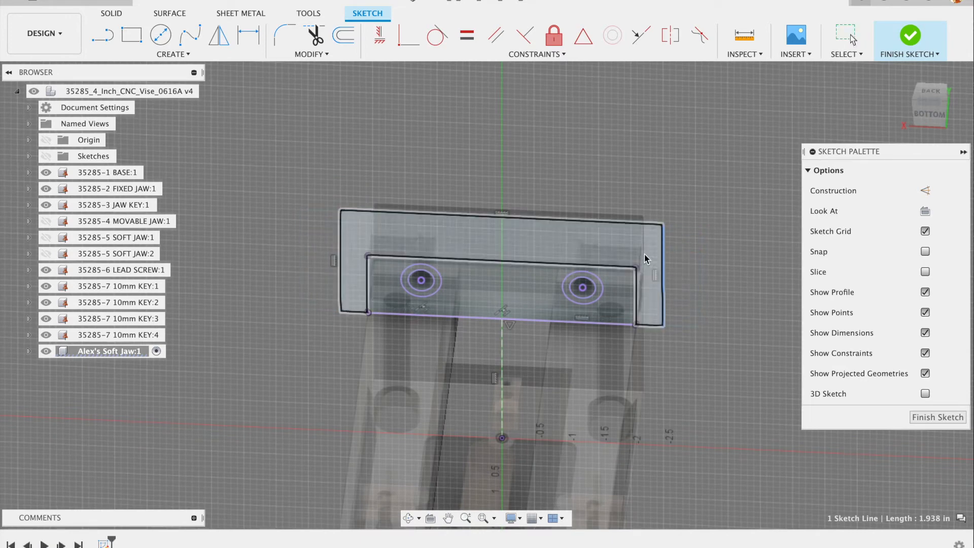
{"action": "left_click_drag", "start_coordinate": [649, 224], "coordinate": [647, 250]}
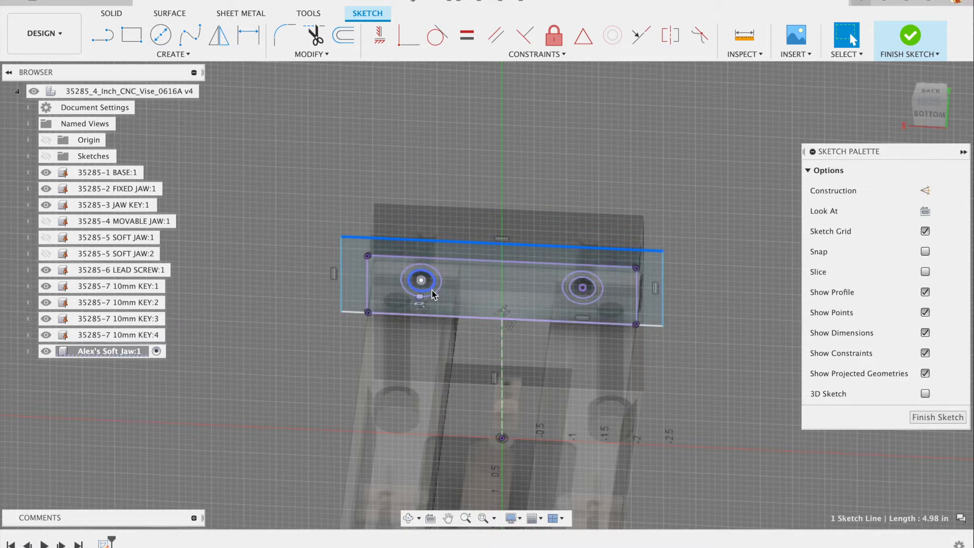
{"action": "mouse_move", "coordinate": [664, 310]}
{"action": "left_mouse_down"}
{"action": "mouse_move", "coordinate": [677, 313]}
{"action": "mouse_move", "coordinate": [655, 314]}
{"action": "mouse_move", "coordinate": [791, 337]}
{"action": "left_mouse_up"}
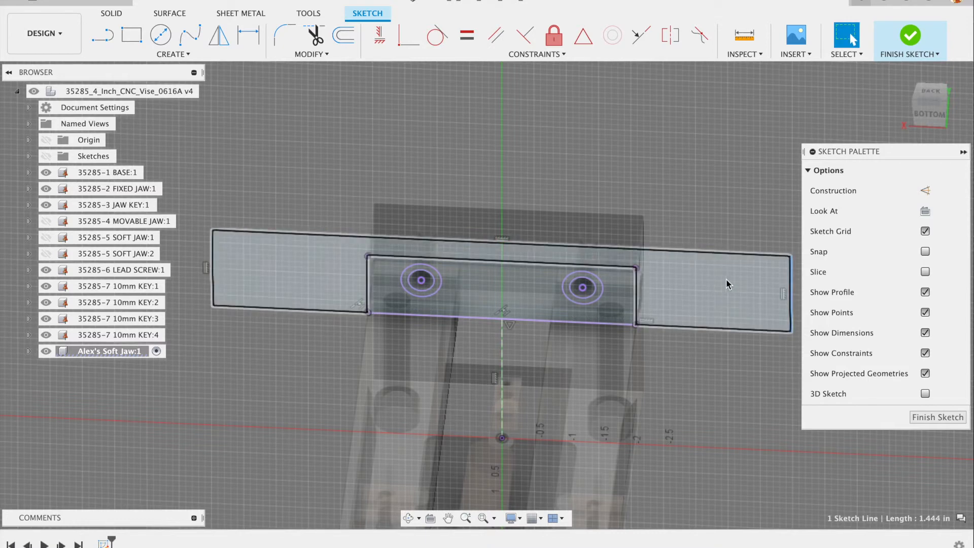
{"action": "left_click_drag", "start_coordinate": [790, 317], "coordinate": [651, 283]}
- Lower the rectangle's upper edge closer to the jaw outline and check its height against the fixed jaw from the side
{"action": "mouse_move", "coordinate": [672, 308]}
{"action": "middle_mouse_down", "text": "shift"}
{"action": "mouse_move", "coordinate": [658, 276]}
{"action": "mouse_move", "coordinate": [627, 273]}
{"action": "mouse_move", "coordinate": [649, 268]}
{"action": "mouse_move", "coordinate": [679, 344]}
{"action": "mouse_move", "coordinate": [687, 269]}
{"action": "mouse_move", "coordinate": [654, 219]}
{"action": "middle_mouse_up", "text": "shift"}
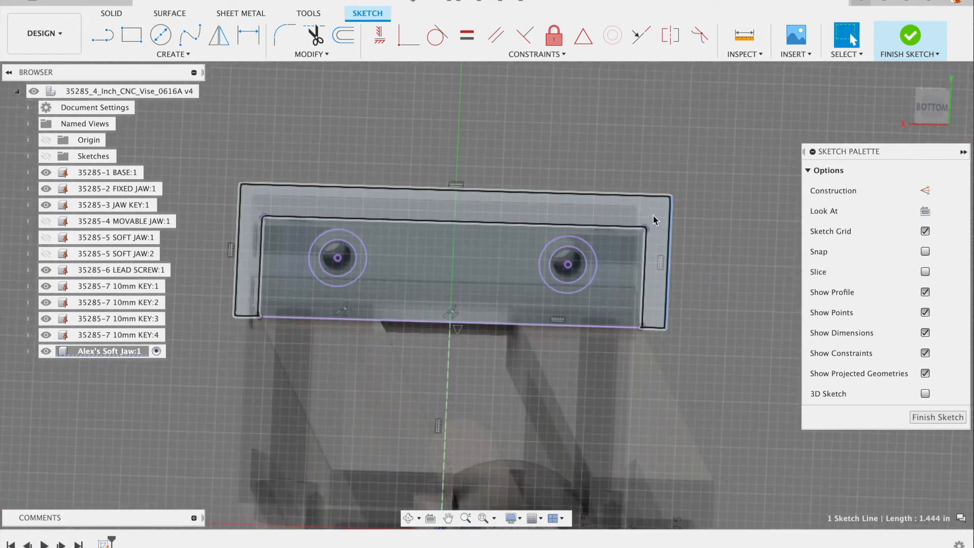
{"action": "left_click", "coordinate": [645, 208]}
{"action": "mouse_move", "coordinate": [644, 213]}
{"action": "middle_mouse_down", "text": "shift"}
{"action": "mouse_move", "coordinate": [646, 201]}
{"action": "mouse_move", "coordinate": [727, 259]}
{"action": "mouse_move", "coordinate": [728, 288]}
{"action": "mouse_move", "coordinate": [773, 286]}
{"action": "middle_mouse_up", "text": "shift"}
{"action": "scroll", "coordinate": [319, 178], "scroll_direction": "up", "scroll_amount": 4}
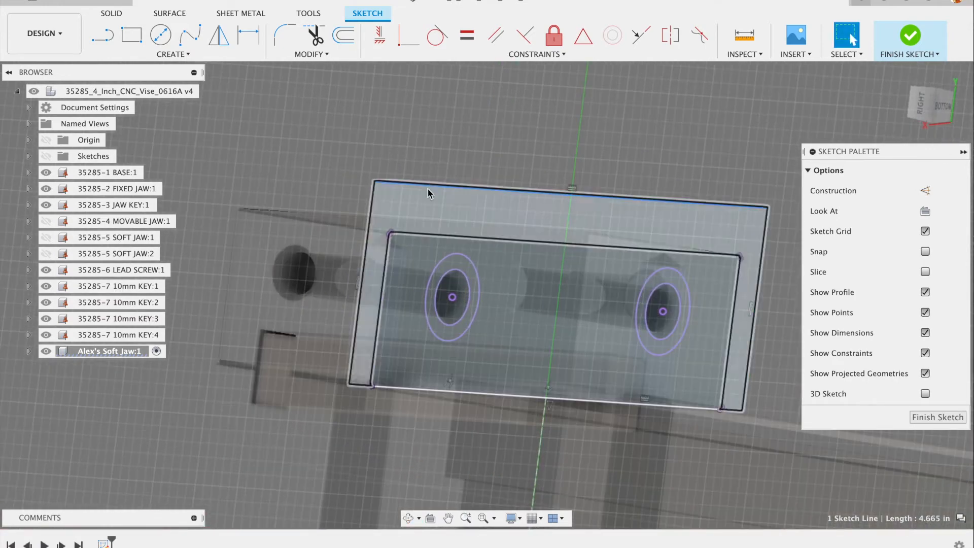
{"action": "left_click_drag", "start_coordinate": [428, 186], "coordinate": [424, 208]}
{"action": "middle_click_drag", "start_coordinate": [424, 209], "coordinate": [547, 217], "text": "shift"}
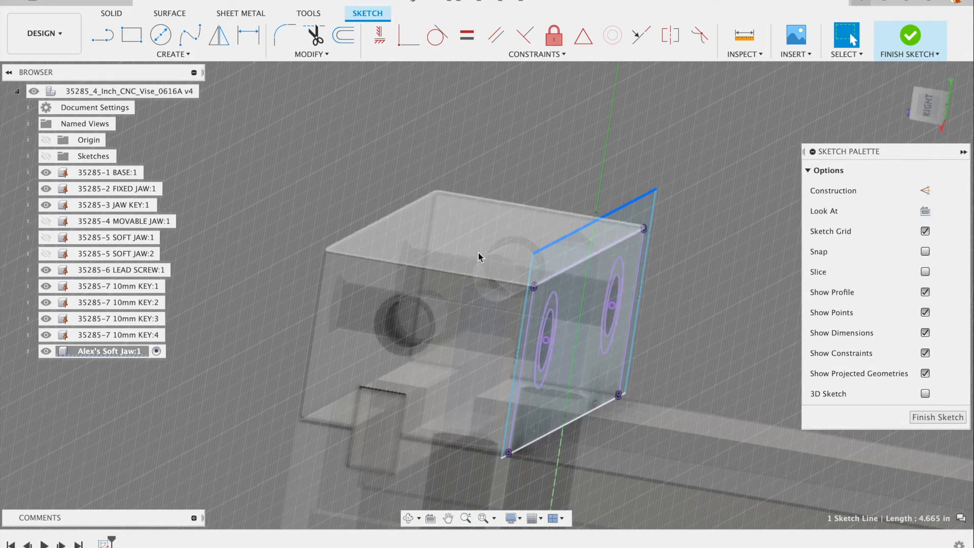
{"action": "scroll", "coordinate": [525, 221], "scroll_direction": "down", "scroll_amount": 5}
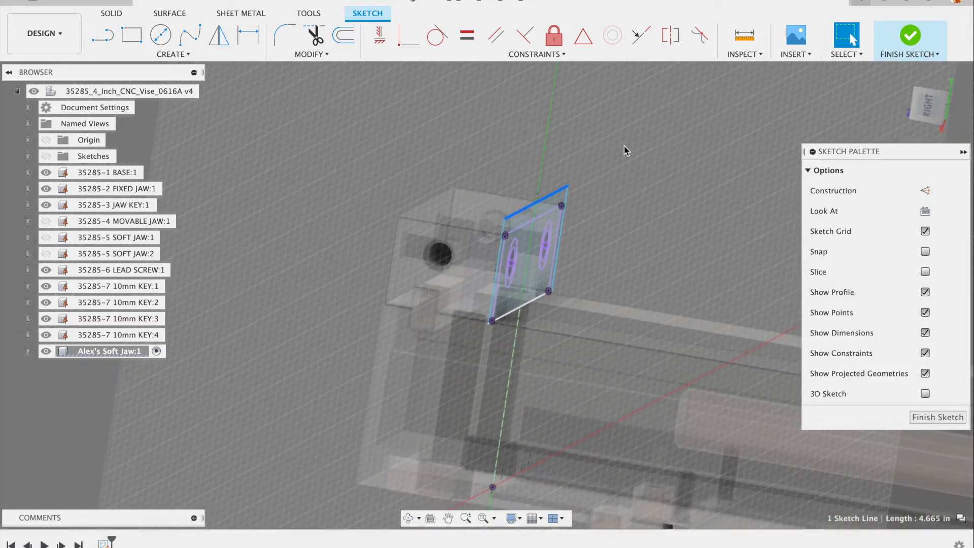
{"action": "mouse_move", "coordinate": [667, 157]}
{"action": "middle_mouse_down", "text": "shift"}
{"action": "mouse_move", "coordinate": [624, 158]}
{"action": "mouse_move", "coordinate": [581, 141]}
{"action": "mouse_move", "coordinate": [568, 149]}
{"action": "middle_mouse_up", "text": "shift"}
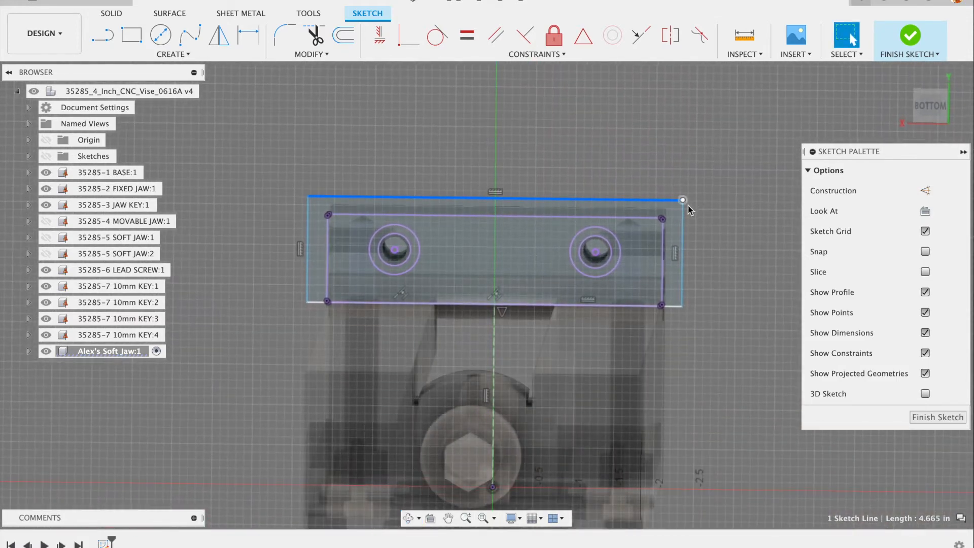
{"action": "left_click", "coordinate": [728, 214]}
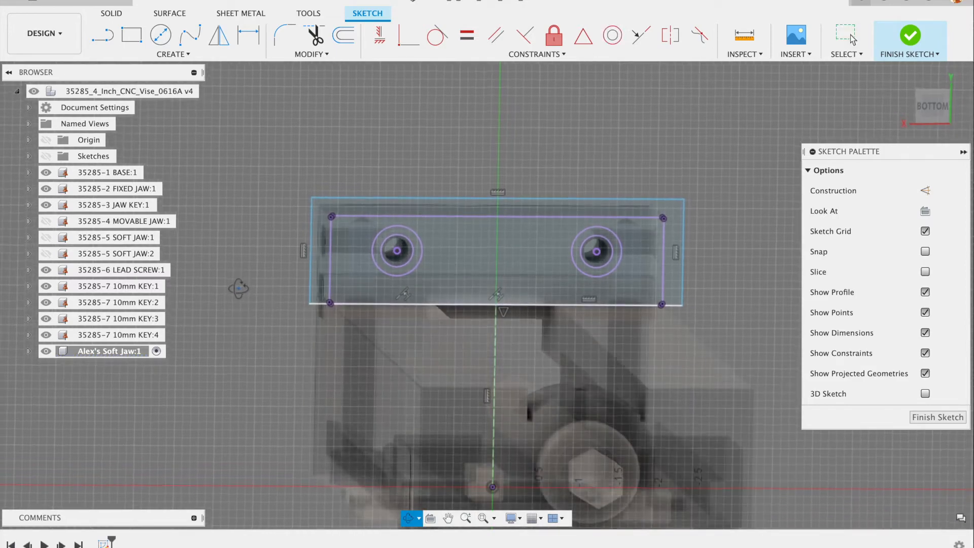
- Raise the rectangle's upper edge well above the top of the fixed jaw
{"action": "scroll", "coordinate": [279, 280], "scroll_direction": "up", "scroll_amount": 3}
{"action": "scroll", "coordinate": [279, 281], "scroll_direction": "down", "scroll_amount": 1}
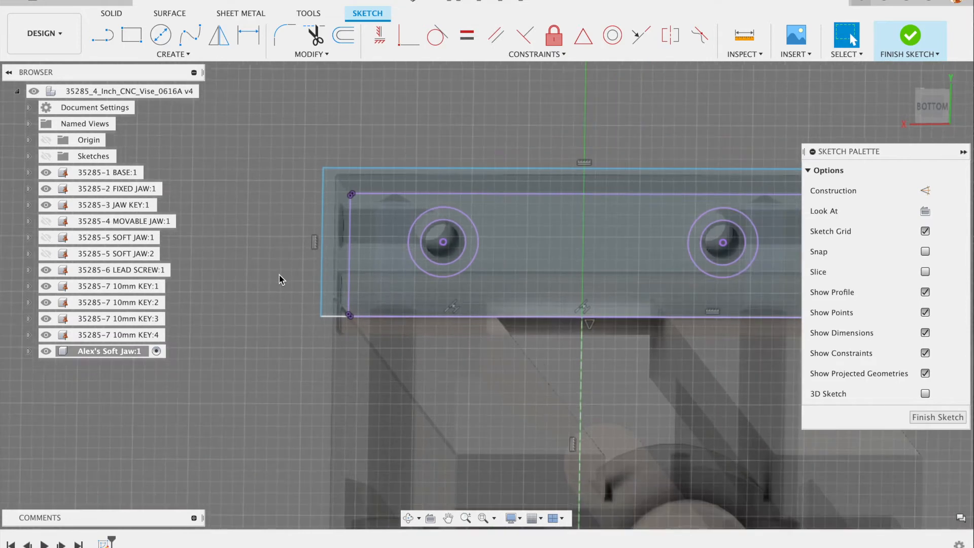
{"action": "left_click_drag", "start_coordinate": [409, 169], "coordinate": [411, 110]}
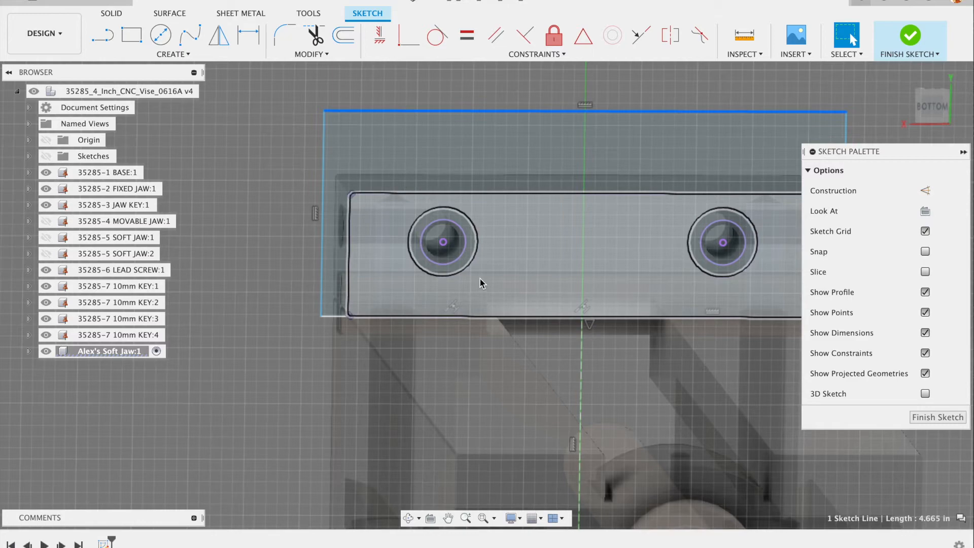
- Sketch a line about 0.676 in long from one bolt hole's centre to the bottom edge and a short line down from the rectangle's upper edge
{"action": "mouse_move", "coordinate": [320, 255]}
{"action": "middle_mouse_down", "text": "shift"}
{"action": "mouse_move", "coordinate": [278, 261]}
{"action": "mouse_move", "coordinate": [276, 275]}
{"action": "middle_mouse_up", "text": "shift"}
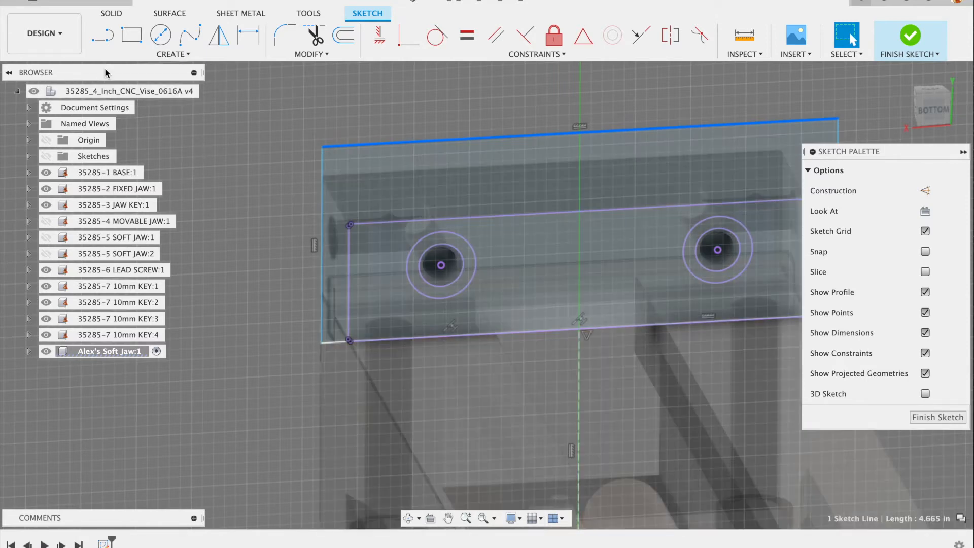
{"action": "left_click", "coordinate": [102, 36]}
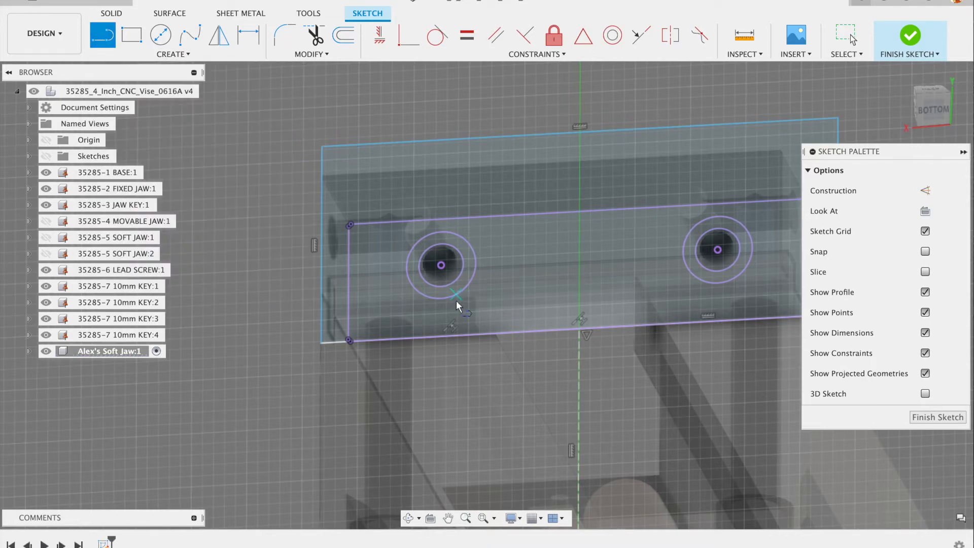
{"action": "left_click", "coordinate": [441, 265]}
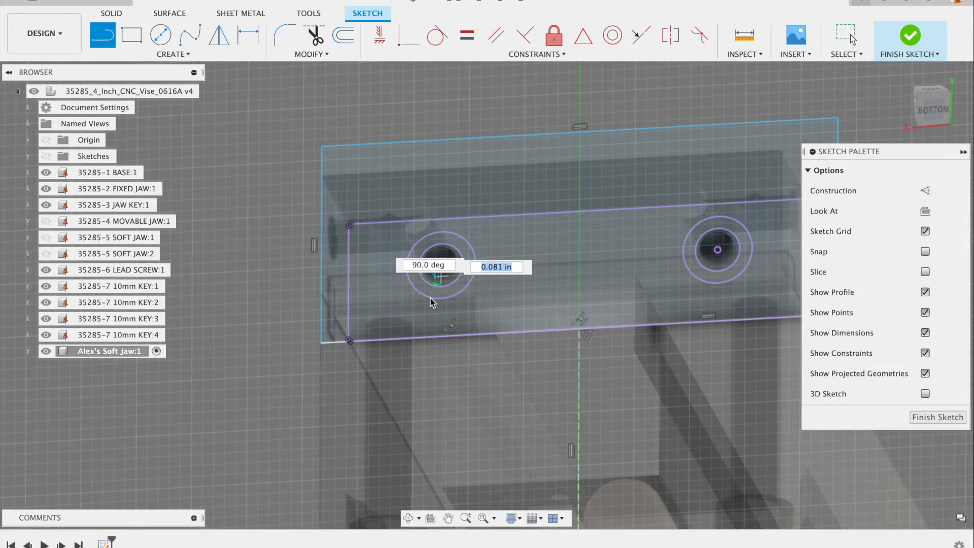
{"action": "double_click", "coordinate": [431, 336]}
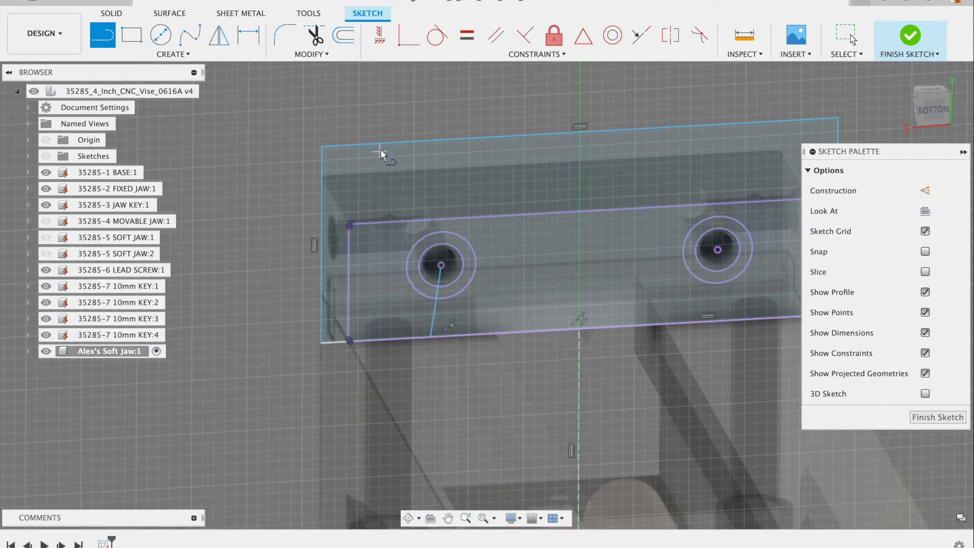
{"action": "left_click", "coordinate": [421, 138]}
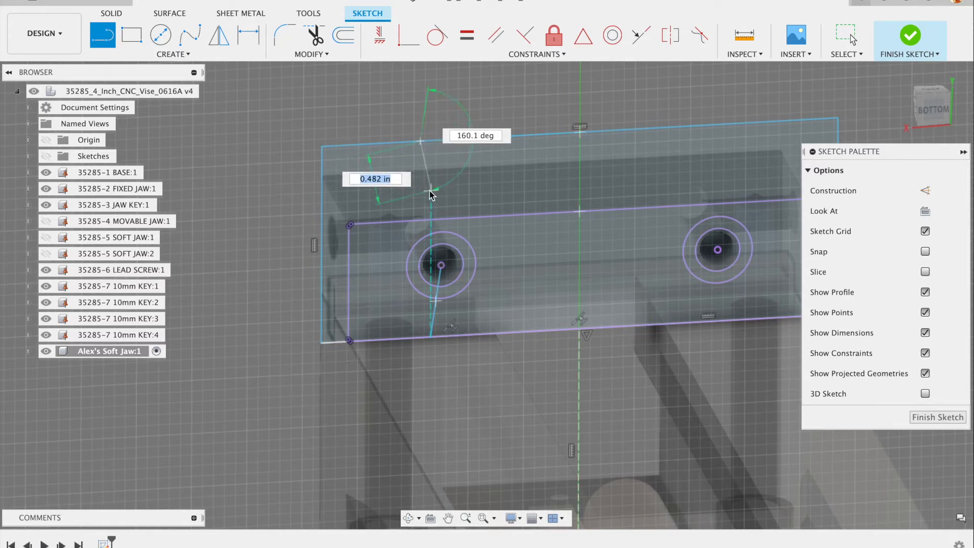
{"action": "left_click", "coordinate": [412, 203]}
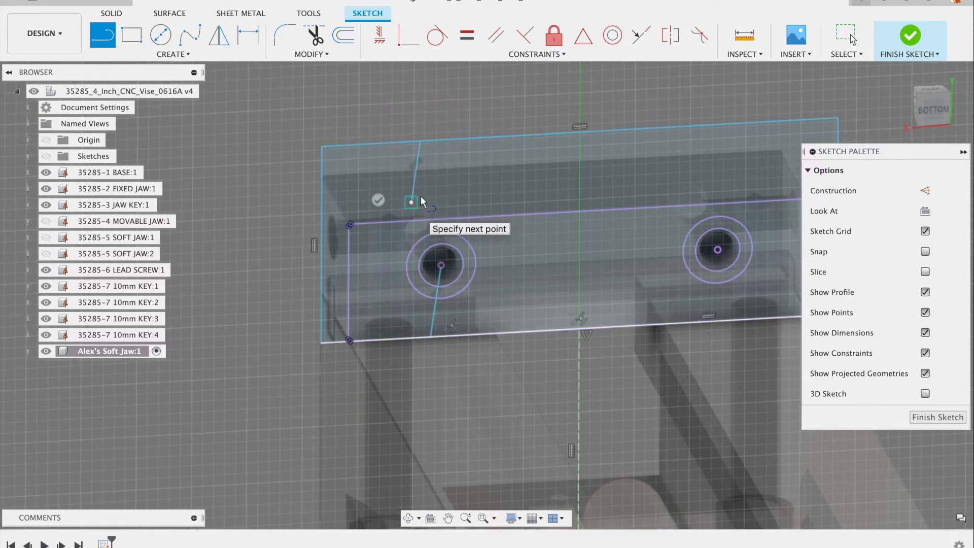
{"action": "key", "text": "Escape"}
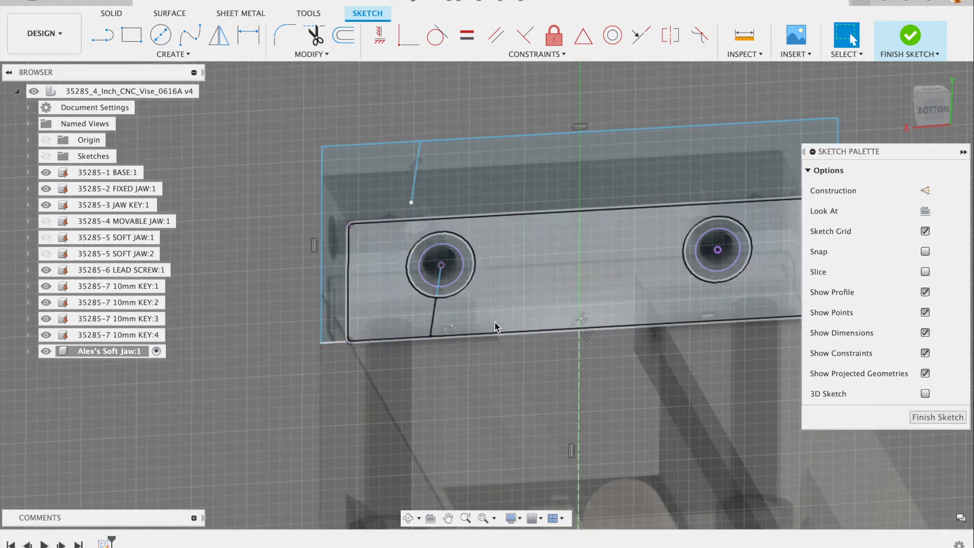
- Apply the Horizontal/Vertical constraint to the line between the bolt hole's centre and the bottom edge
{"action": "left_click", "coordinate": [434, 322]}
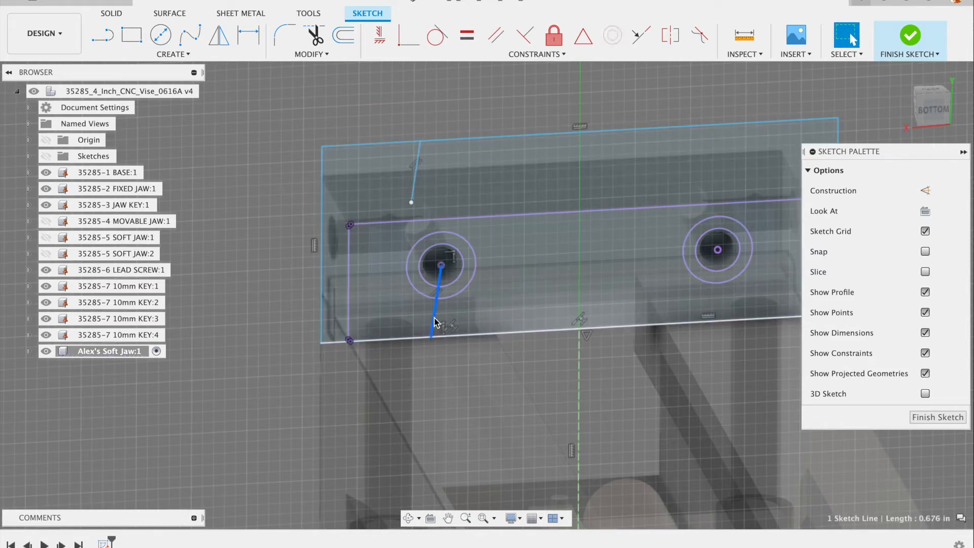
{"action": "left_click", "coordinate": [381, 35]}
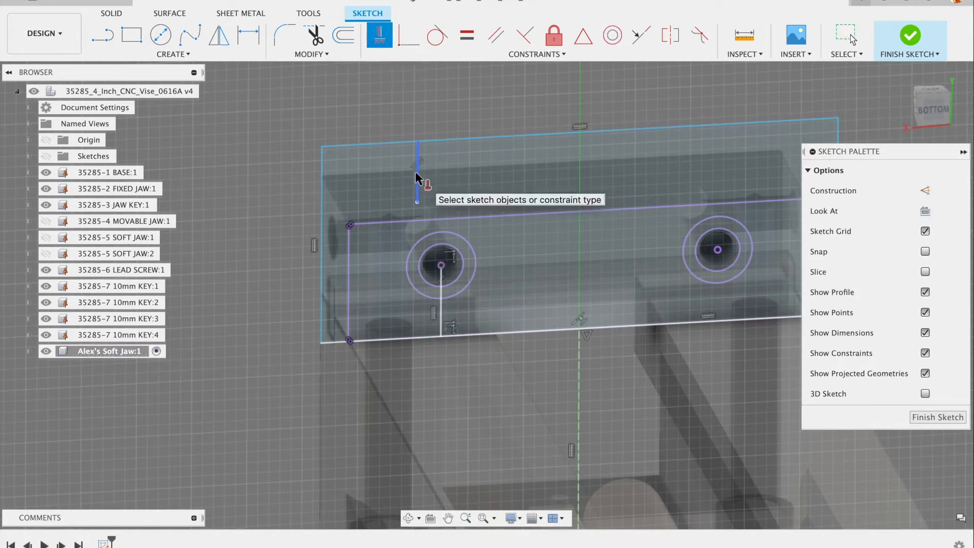
{"action": "key", "text": "Escape"}
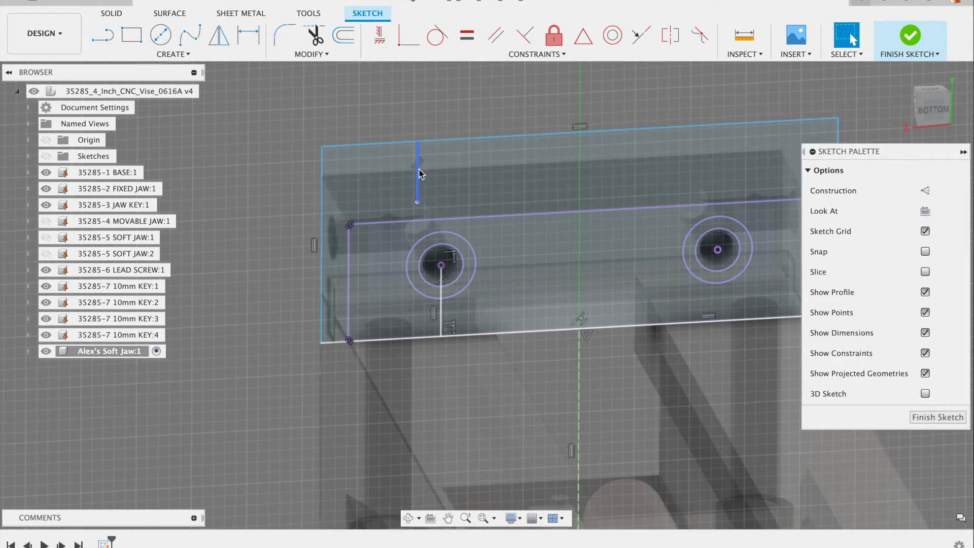
- Delete the Parallel constraint on the short upper line and make that line vertical, adjusting its free lower end
{"action": "left_click", "coordinate": [421, 162]}
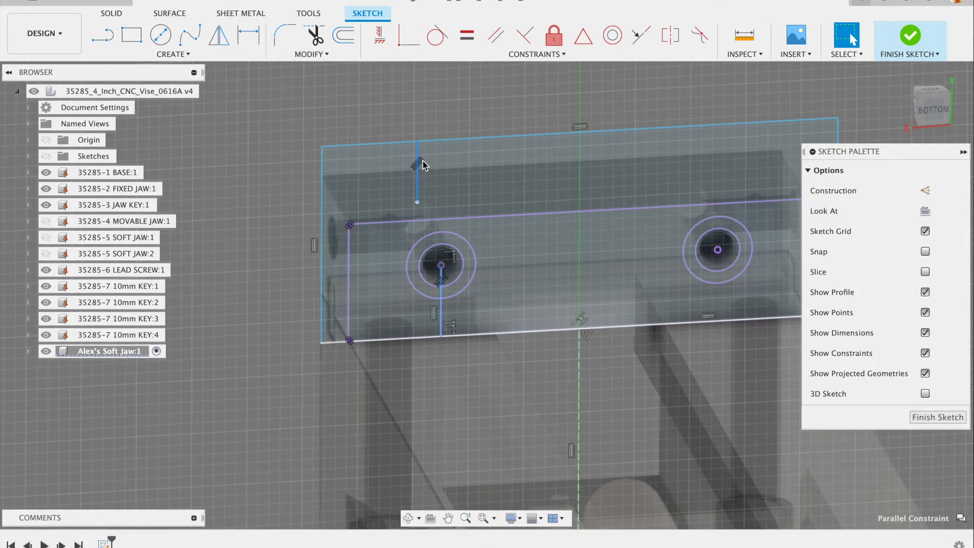
{"action": "scroll", "coordinate": [421, 161], "scroll_direction": "up", "scroll_amount": 5}
{"action": "scroll", "coordinate": [417, 187], "scroll_direction": "down", "scroll_amount": 3}
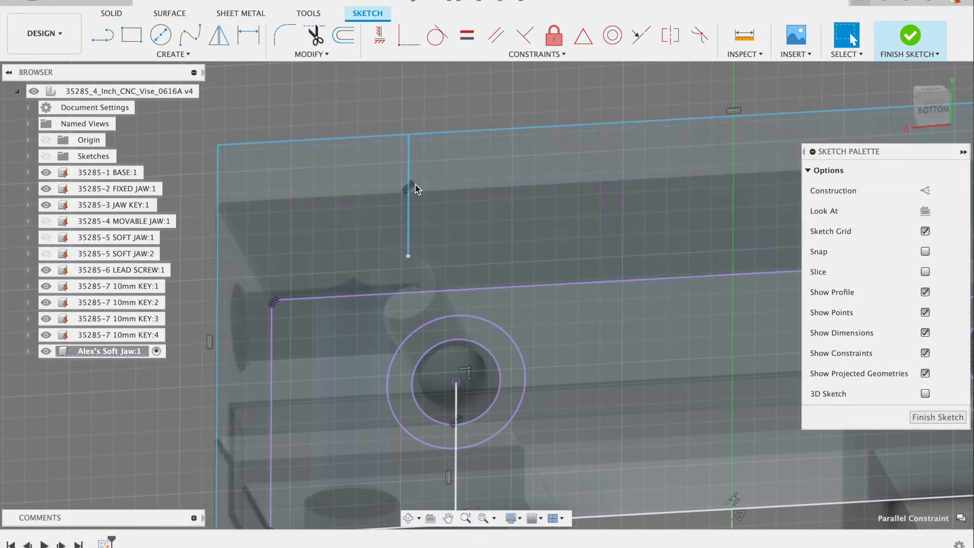
{"action": "scroll", "coordinate": [415, 189], "scroll_direction": "down", "scroll_amount": 3}
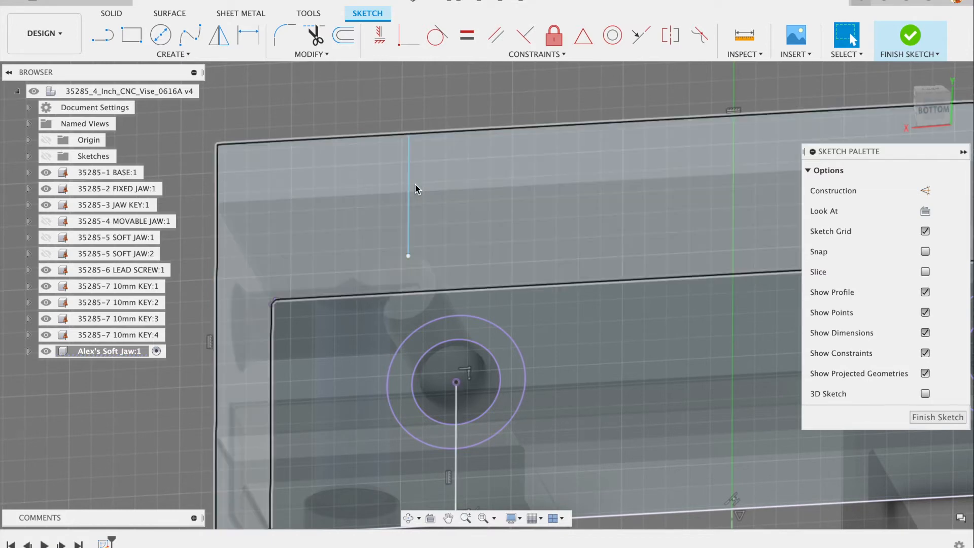
{"action": "mouse_move", "coordinate": [412, 234]}
{"action": "left_mouse_down"}
{"action": "mouse_move", "coordinate": [376, 232]}
{"action": "mouse_move", "coordinate": [424, 232]}
{"action": "mouse_move", "coordinate": [403, 232]}
{"action": "mouse_move", "coordinate": [411, 235]}
{"action": "mouse_move", "coordinate": [410, 205]}
{"action": "mouse_move", "coordinate": [414, 219]}
{"action": "left_mouse_up"}
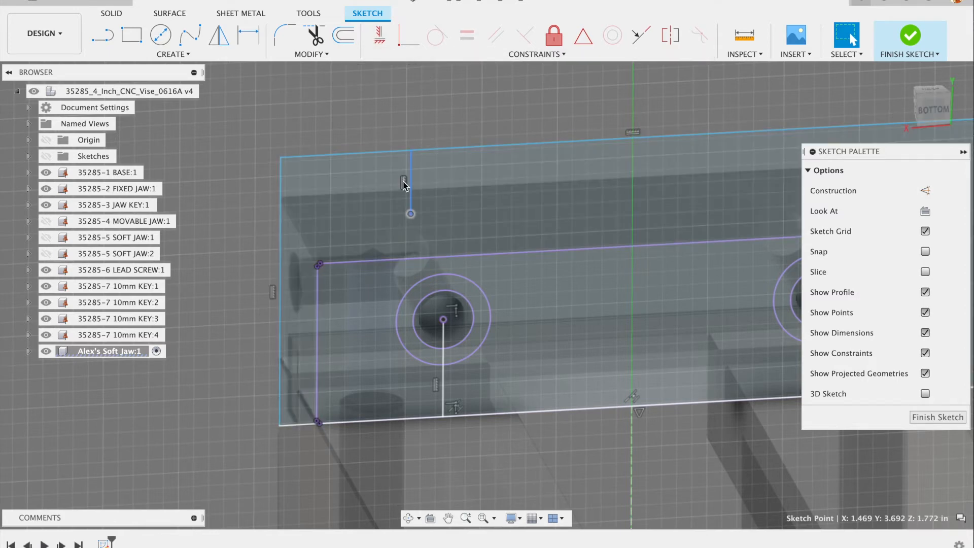
{"action": "scroll", "coordinate": [424, 224], "scroll_direction": "down", "scroll_amount": 2}
{"action": "left_click", "coordinate": [415, 216]}
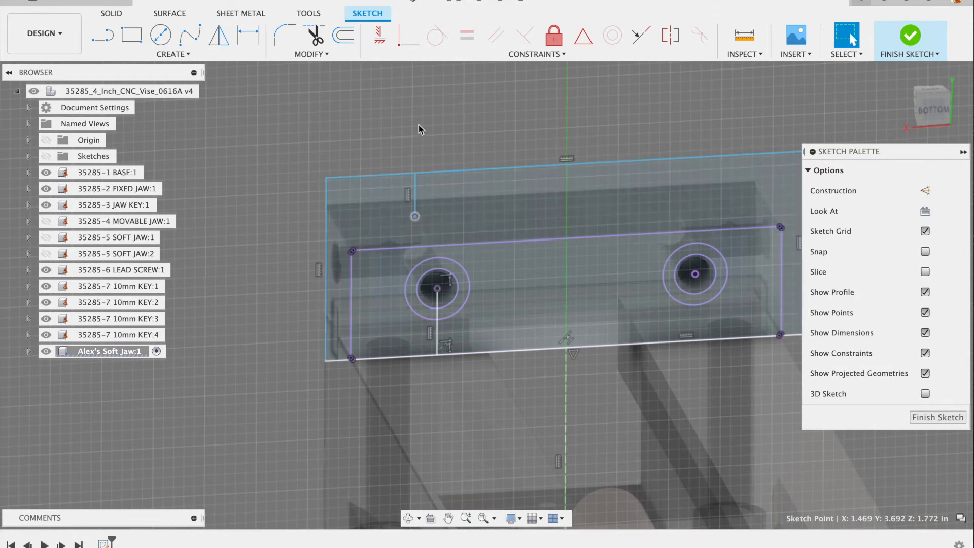
- Make the short upper line collinear with the line below the bolt hole and shorten it to about 0.302 in
{"action": "left_click", "coordinate": [417, 189]}
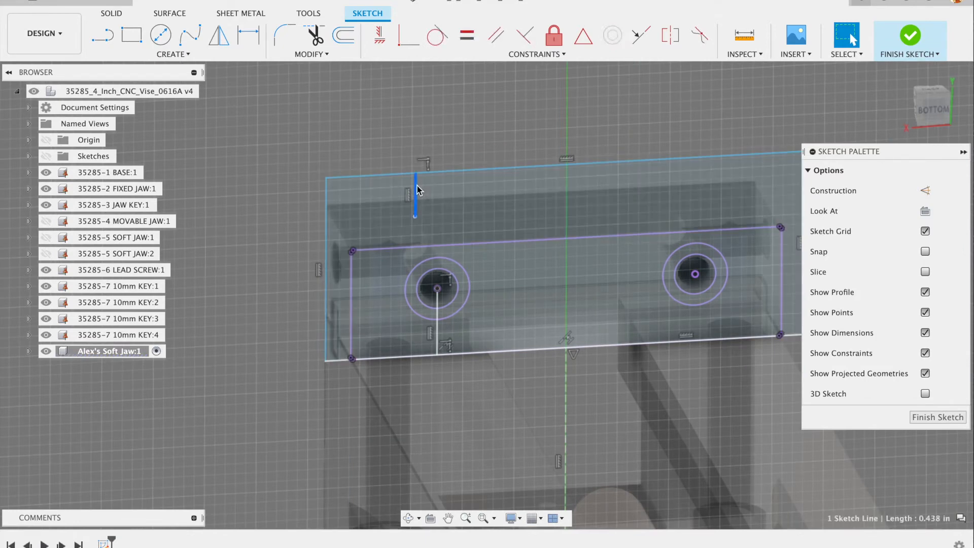
{"action": "left_click", "coordinate": [438, 328]}
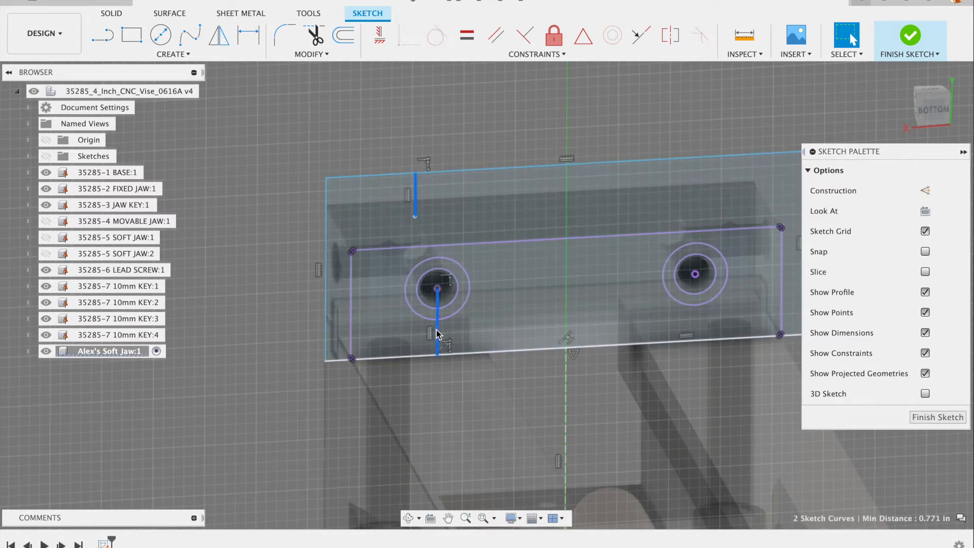
{"action": "left_click", "coordinate": [637, 34]}
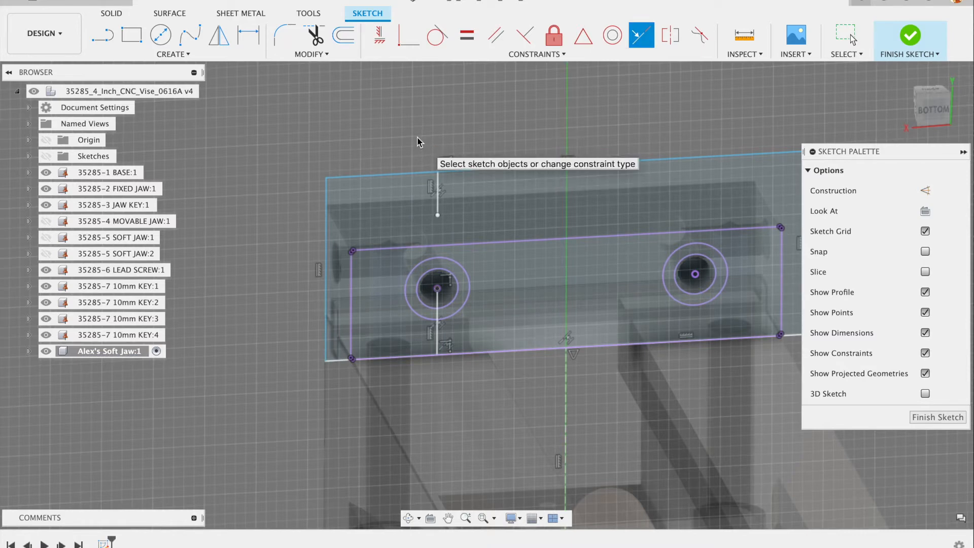
{"action": "mouse_move", "coordinate": [437, 215]}
{"action": "left_mouse_down"}
{"action": "mouse_move", "coordinate": [435, 258]}
{"action": "mouse_move", "coordinate": [427, 206]}
{"action": "mouse_move", "coordinate": [440, 204]}
{"action": "left_mouse_up"}
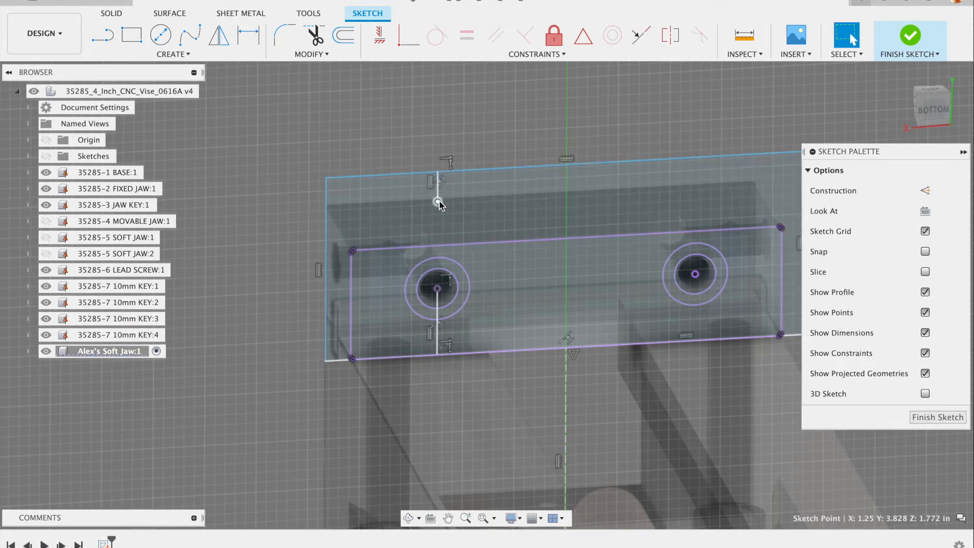
- Apply the Equal constraint to the short upper line and the line between the bolt hole's centre and the bottom edge
{"action": "left_click", "coordinate": [439, 191]}
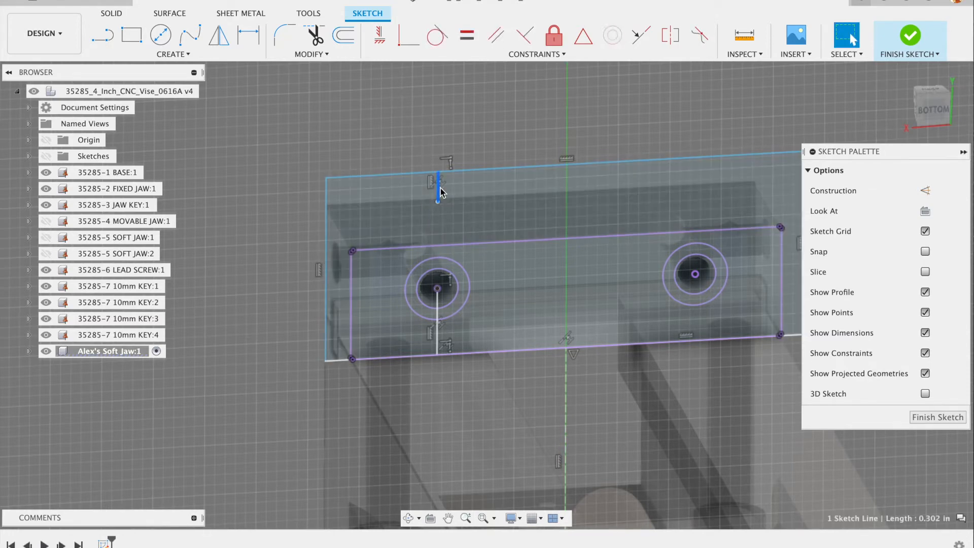
{"action": "left_click", "coordinate": [438, 333], "text": "shift"}
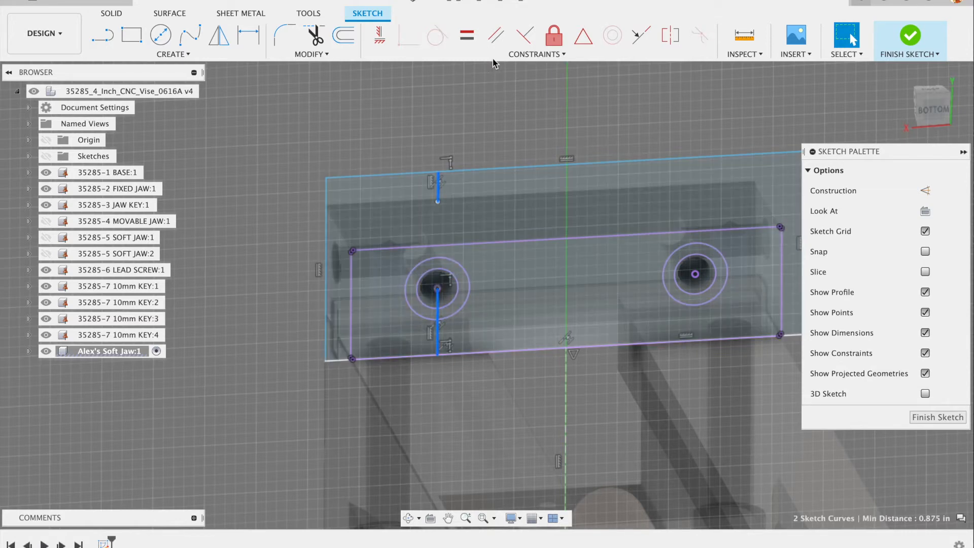
{"action": "left_click", "coordinate": [473, 39]}
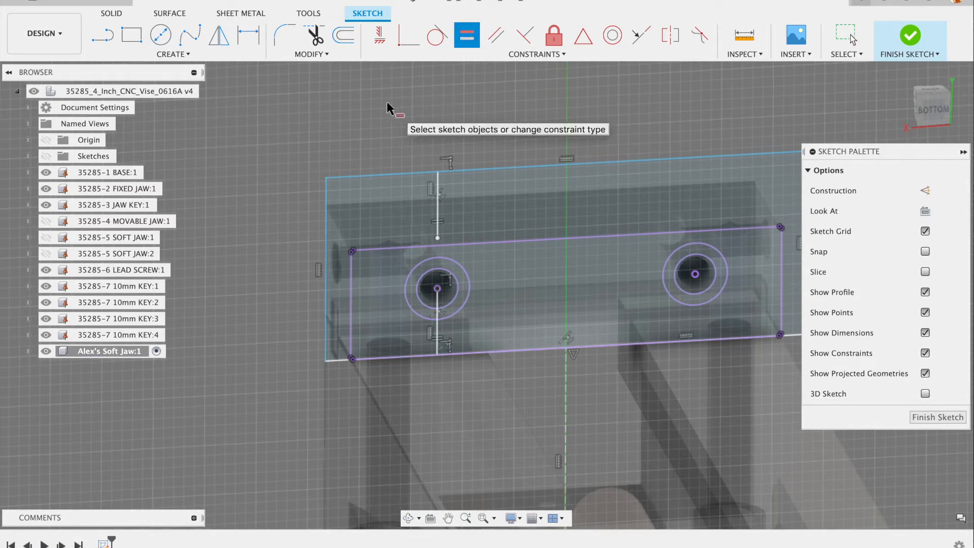
{"action": "key", "text": "Escape"}
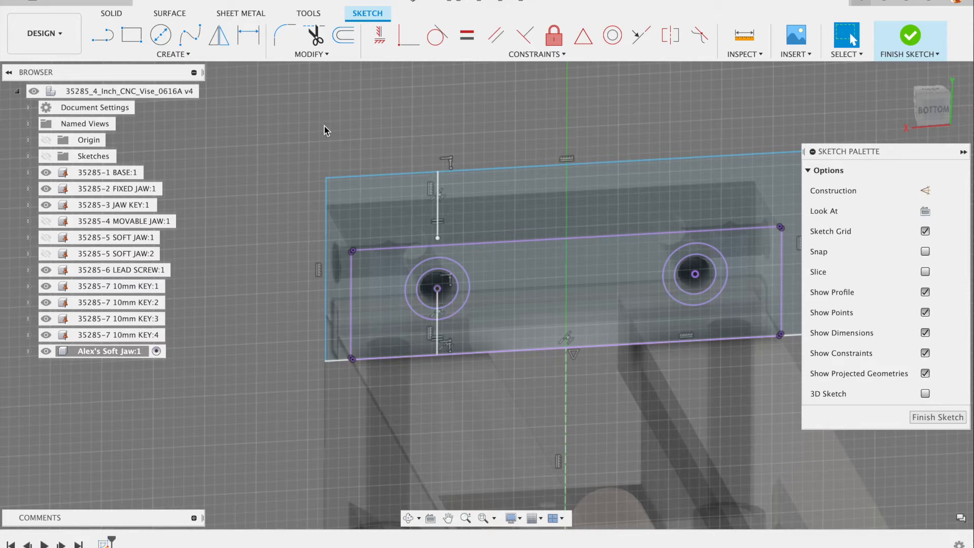
{"action": "scroll", "coordinate": [449, 188], "scroll_direction": "up", "scroll_amount": 4}
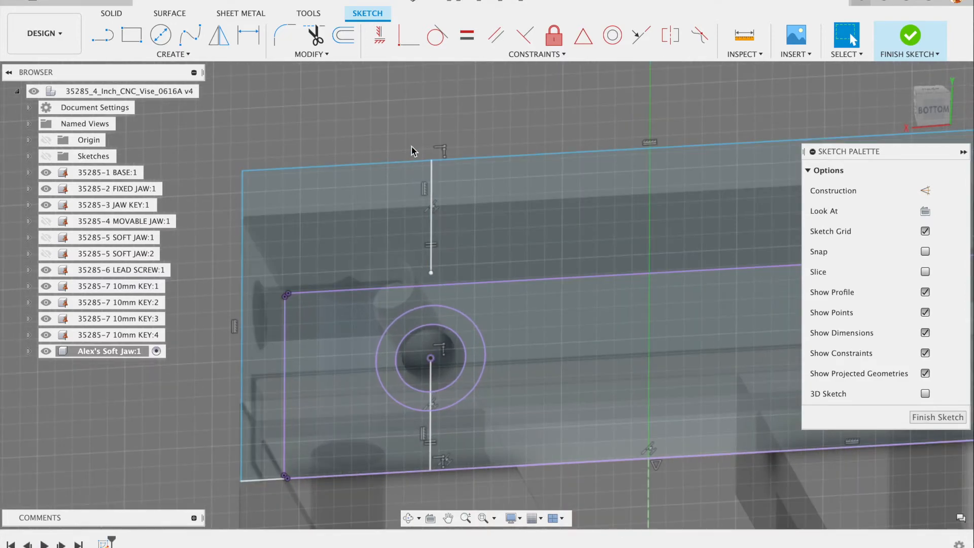
{"action": "scroll", "coordinate": [434, 131], "scroll_direction": "down", "scroll_amount": 3}
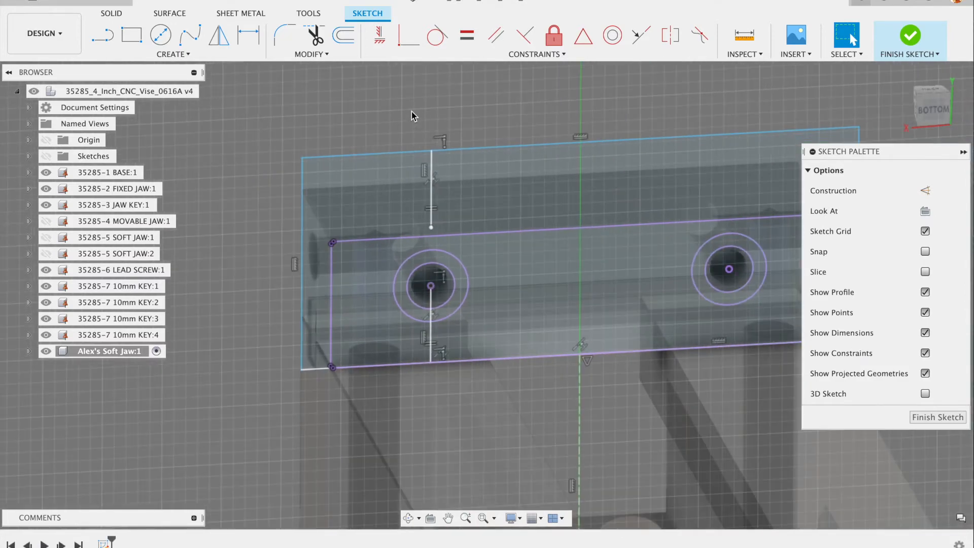
- Raise the rectangle's upper edge well above the fixed jaw and adjust its height while viewing the sketch from the side
{"action": "left_click_drag", "start_coordinate": [503, 147], "coordinate": [498, 79]}
{"action": "mouse_move", "coordinate": [409, 140]}
{"action": "middle_mouse_down", "text": "shift"}
{"action": "mouse_move", "coordinate": [279, 203]}
{"action": "mouse_move", "coordinate": [328, 184]}
{"action": "mouse_move", "coordinate": [344, 196]}
{"action": "middle_mouse_up", "text": "shift"}
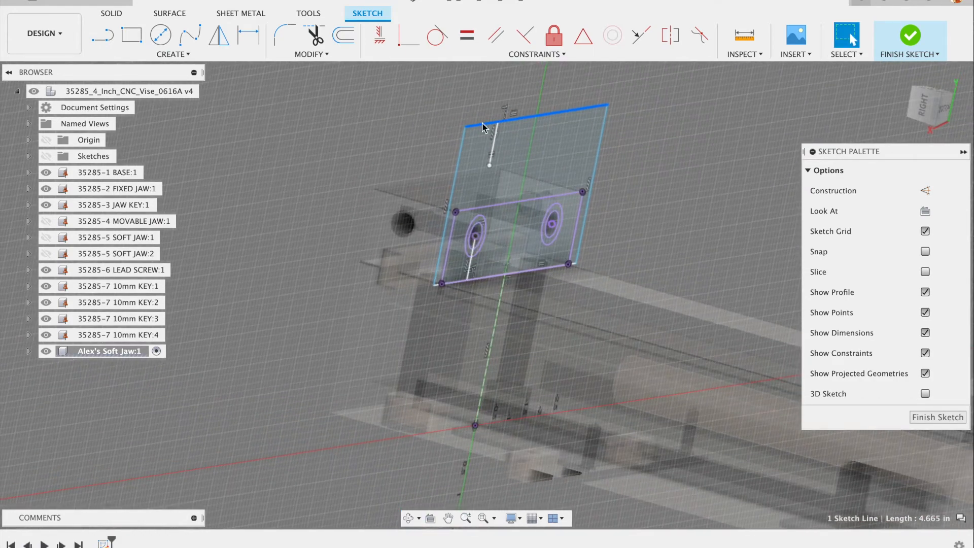
{"action": "left_click_drag", "start_coordinate": [485, 129], "coordinate": [477, 138]}
{"action": "middle_click_drag", "start_coordinate": [321, 151], "coordinate": [255, 140], "text": "shift"}
{"action": "left_click", "coordinate": [281, 100]}
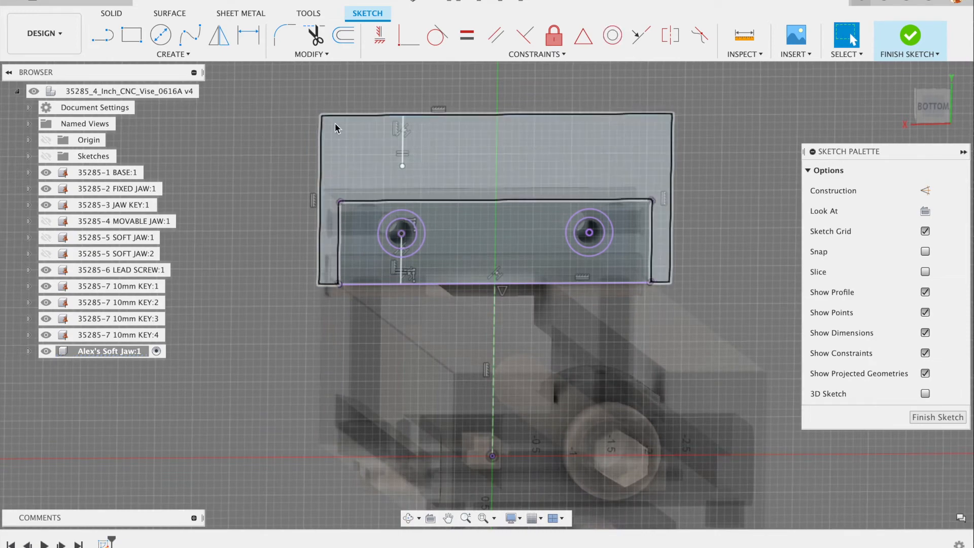
- Sketch two concentric circles centred on the free end of the short upper line, the inner one about 0.221 in in radius
{"action": "scroll", "coordinate": [337, 134], "scroll_direction": "up", "scroll_amount": 3}
{"action": "scroll", "coordinate": [343, 145], "scroll_direction": "up", "scroll_amount": 3}
{"action": "scroll", "coordinate": [513, 343], "scroll_direction": "up", "scroll_amount": 2}
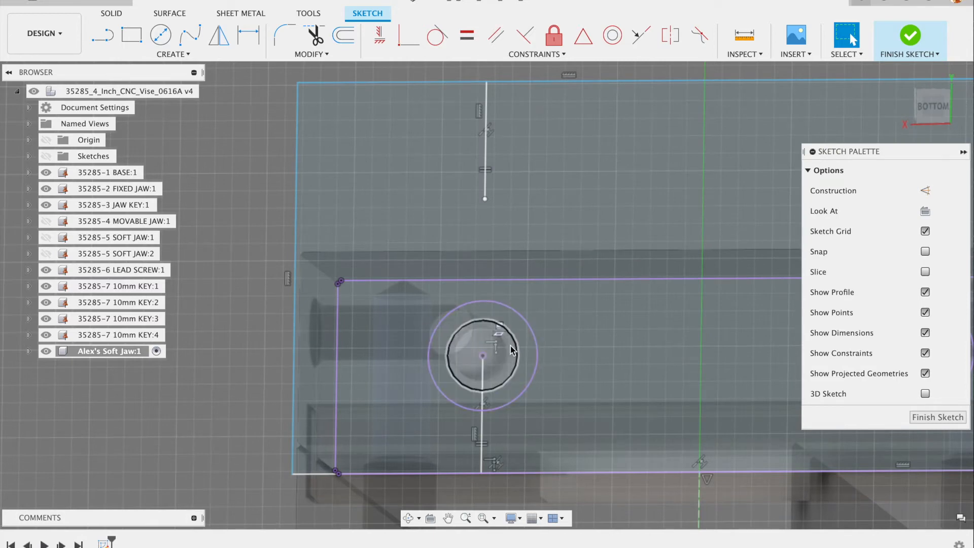
{"action": "scroll", "coordinate": [534, 334], "scroll_direction": "down", "scroll_amount": 2}
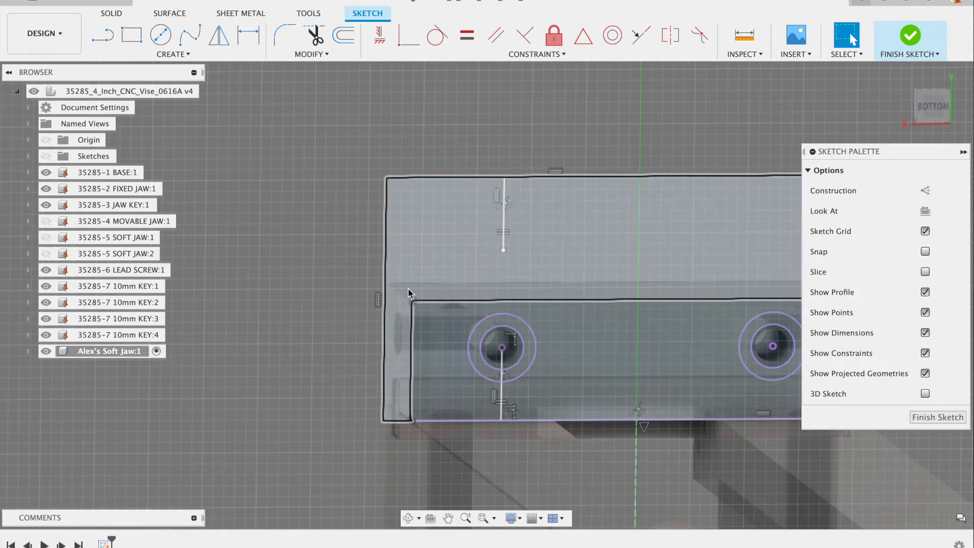
{"action": "key", "text": "c"}
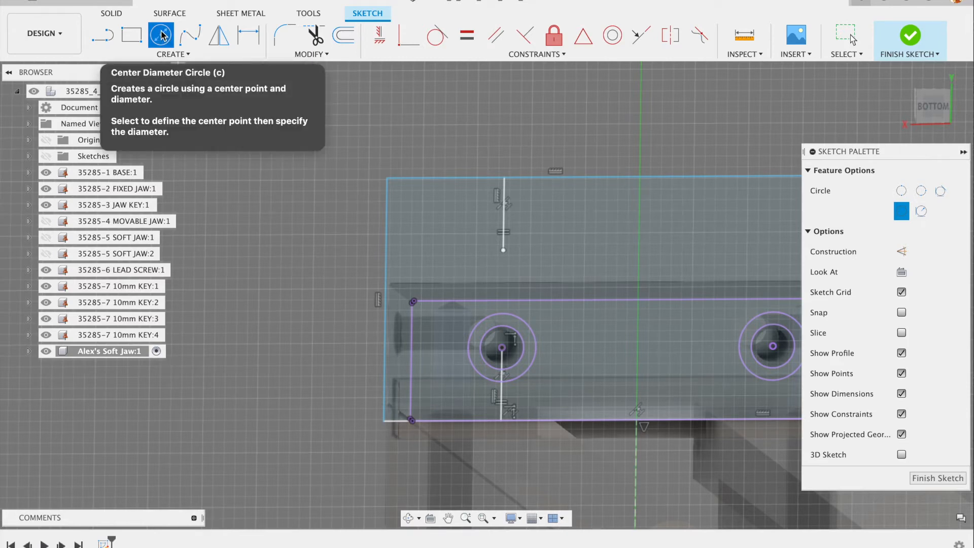
{"action": "left_click", "coordinate": [503, 252]}
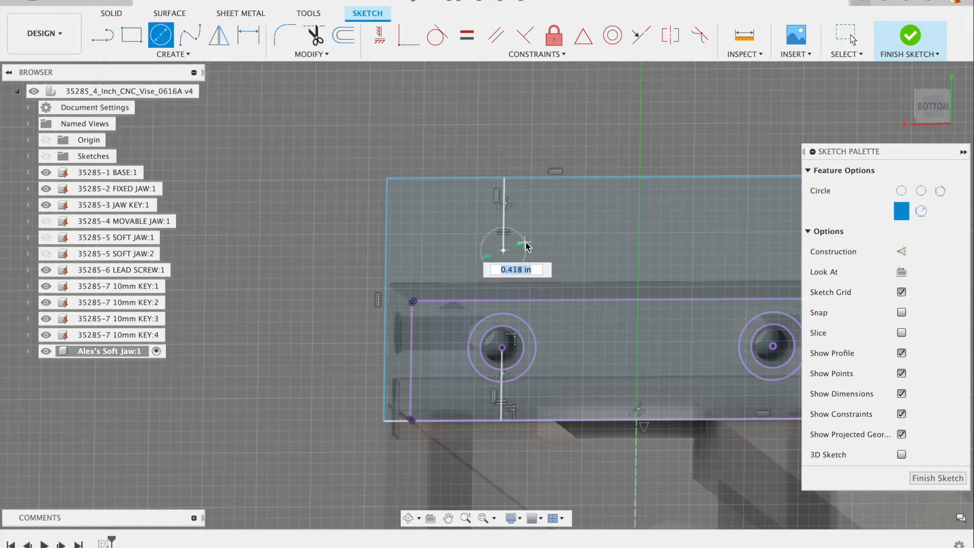
{"action": "left_click", "coordinate": [520, 268]}
{"action": "left_click", "coordinate": [503, 250]}
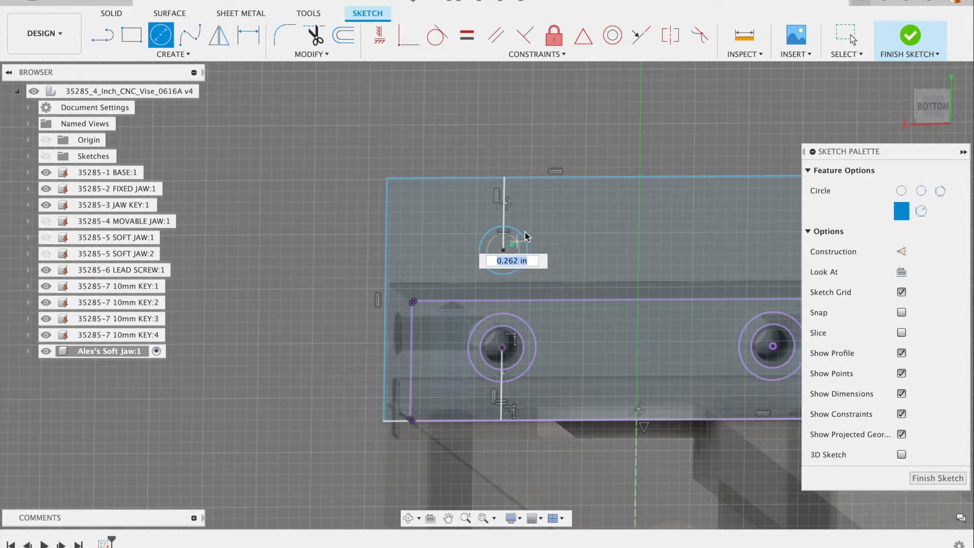
{"action": "left_click", "coordinate": [543, 233]}
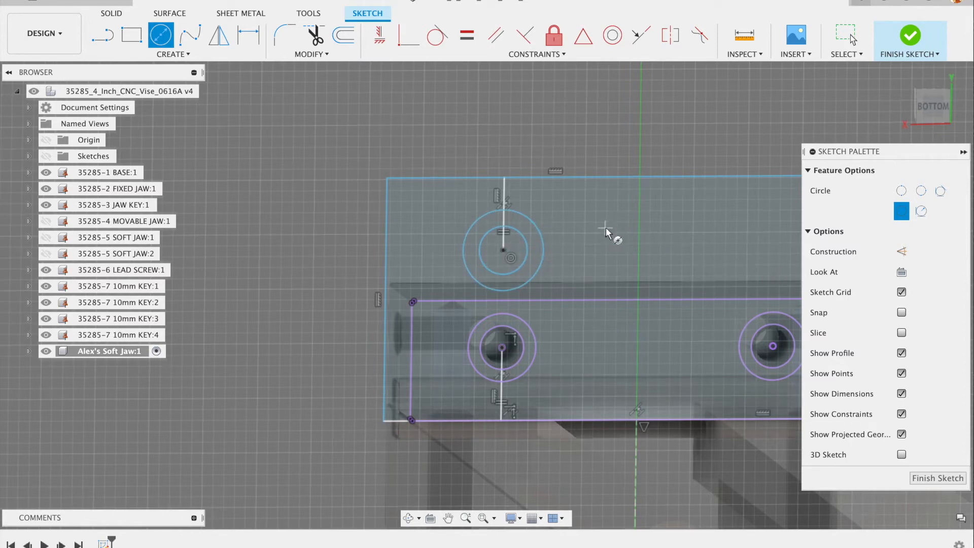
{"action": "key", "text": "Escape"}
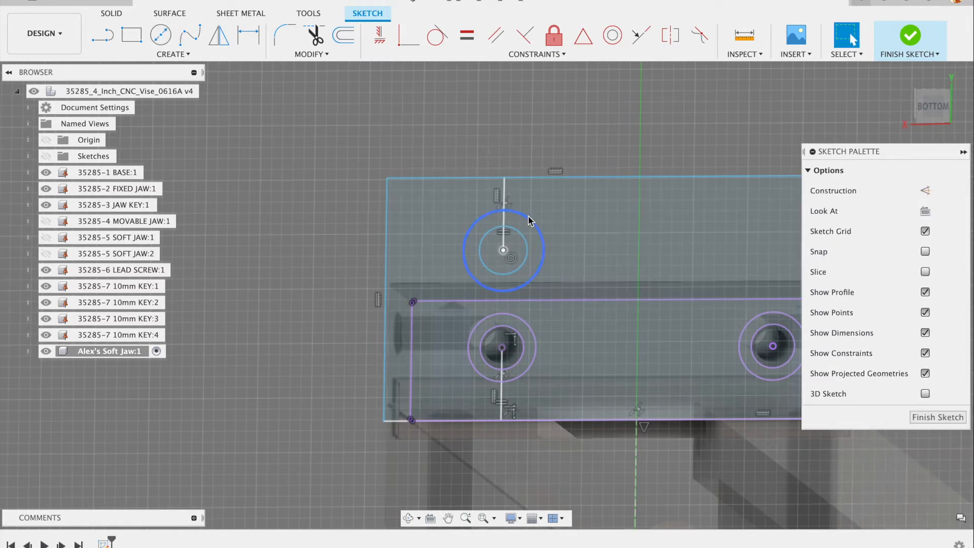
- Apply Equal constraints so the new inner and outer circles match the bolt hole's projected inner and outer circles
{"action": "left_click", "coordinate": [525, 236]}
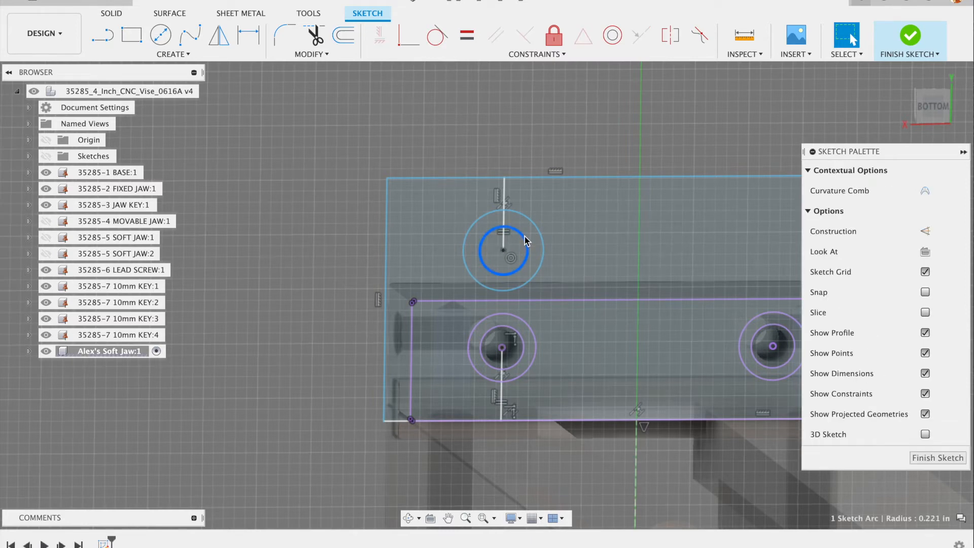
{"action": "left_click", "coordinate": [525, 345], "text": "shift"}
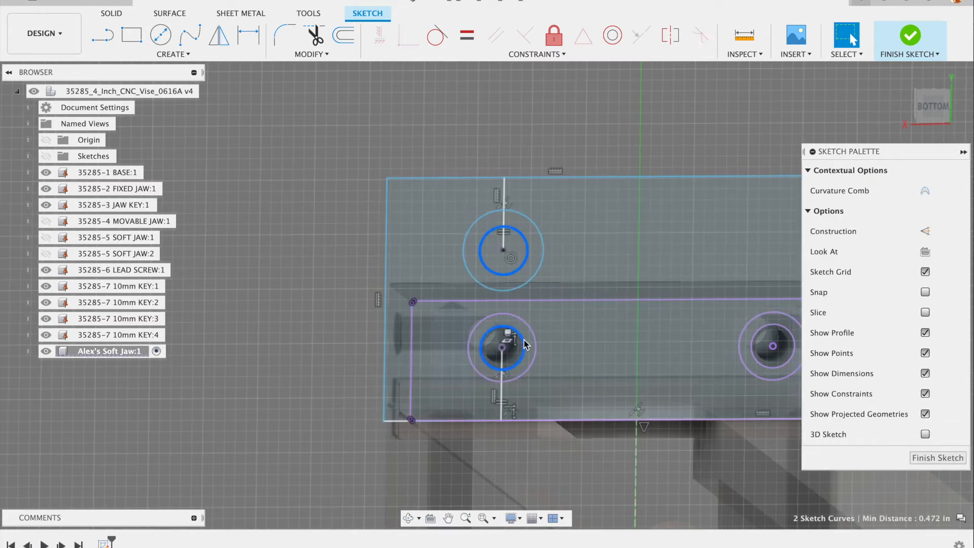
{"action": "left_click", "coordinate": [466, 36]}
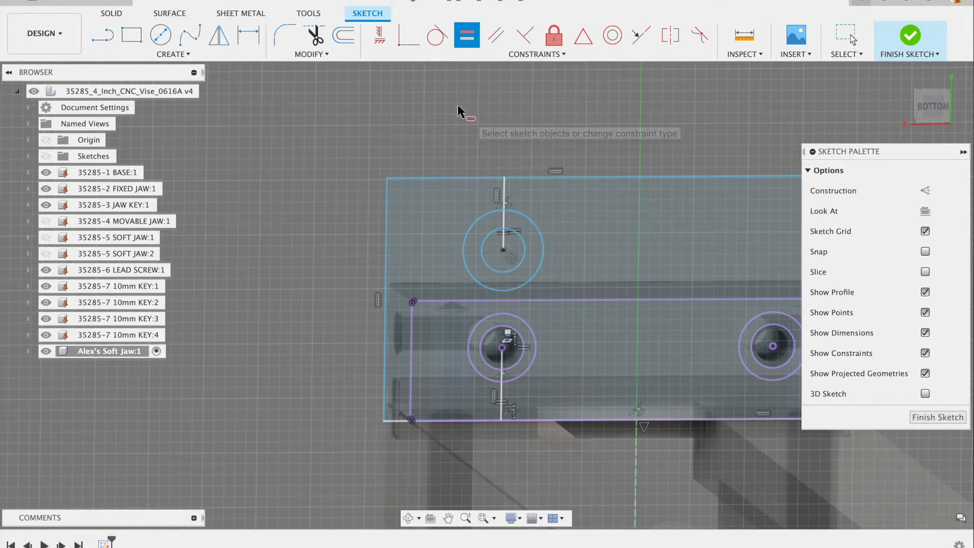
{"action": "left_click", "coordinate": [541, 232]}
{"action": "left_click", "coordinate": [535, 334]}
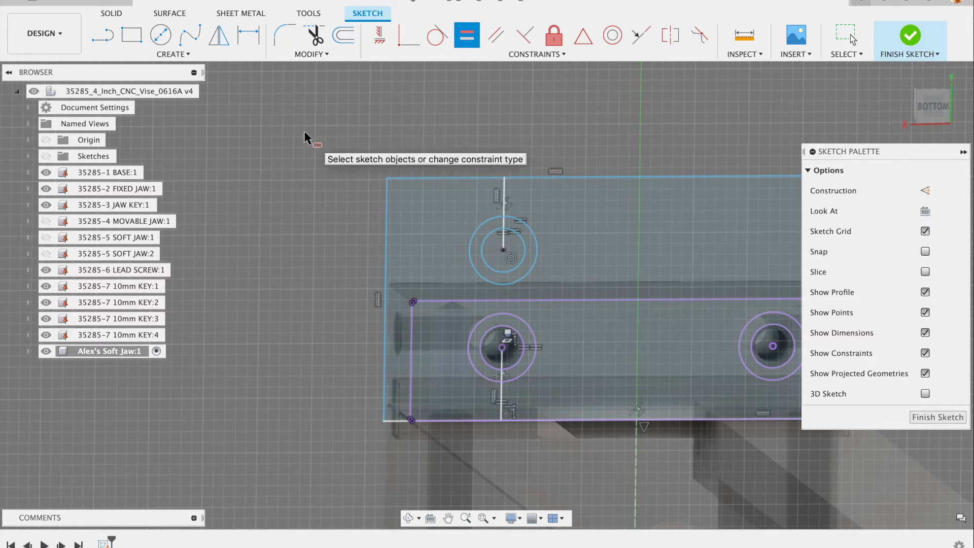
{"action": "key", "text": "Escape"}
- Widen the rectangle to about 5.419 in and adjust the height of its upper edge to test the constrained circles
{"action": "mouse_move", "coordinate": [706, 176]}
{"action": "left_mouse_down"}
{"action": "mouse_move", "coordinate": [706, 115]}
{"action": "mouse_move", "coordinate": [698, 176]}
{"action": "left_mouse_up"}
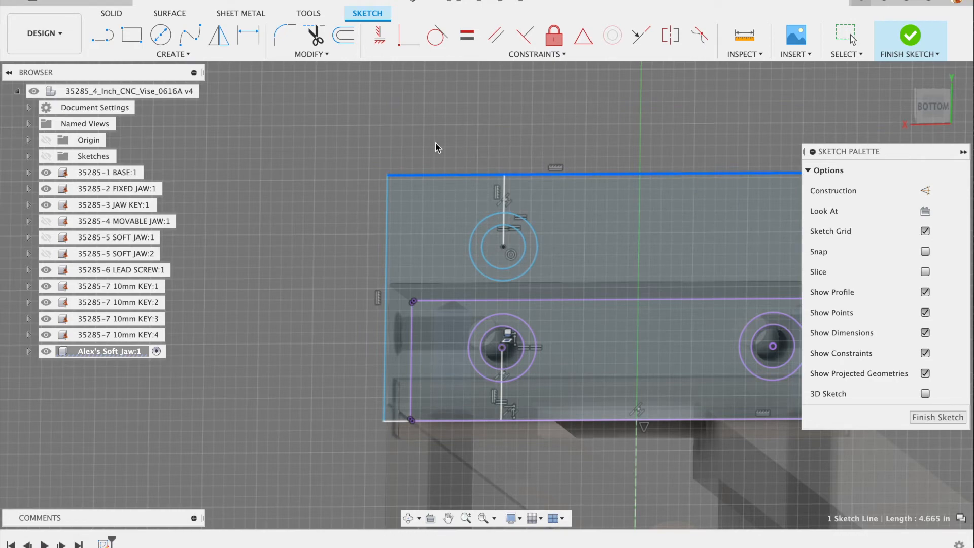
{"action": "scroll", "coordinate": [325, 150], "scroll_direction": "down", "scroll_amount": 3}
{"action": "scroll", "coordinate": [445, 215], "scroll_direction": "up", "scroll_amount": 3}
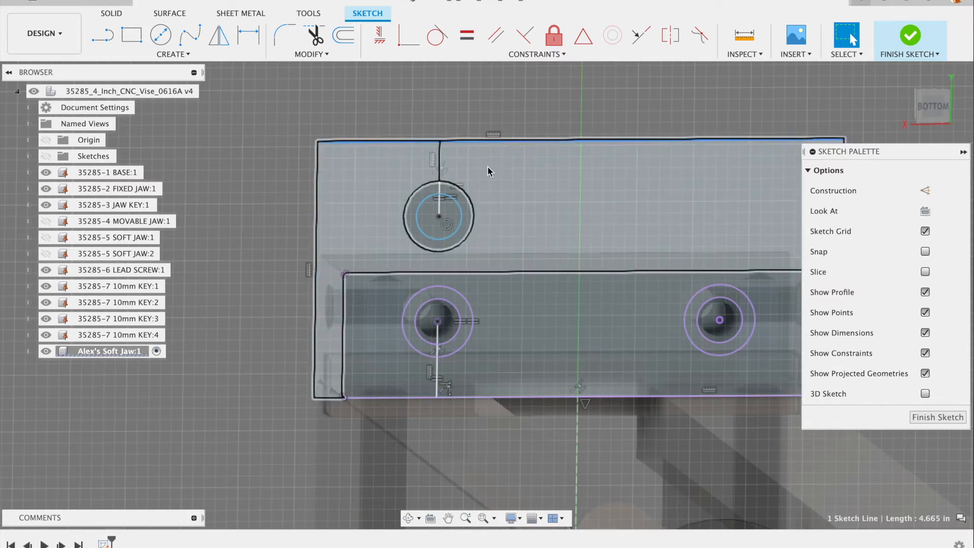
{"action": "left_click_drag", "start_coordinate": [507, 142], "coordinate": [502, 107]}
{"action": "mouse_move", "coordinate": [317, 191]}
{"action": "left_mouse_down"}
{"action": "mouse_move", "coordinate": [249, 196]}
{"action": "mouse_move", "coordinate": [284, 203]}
{"action": "mouse_move", "coordinate": [276, 204]}
{"action": "left_mouse_up"}
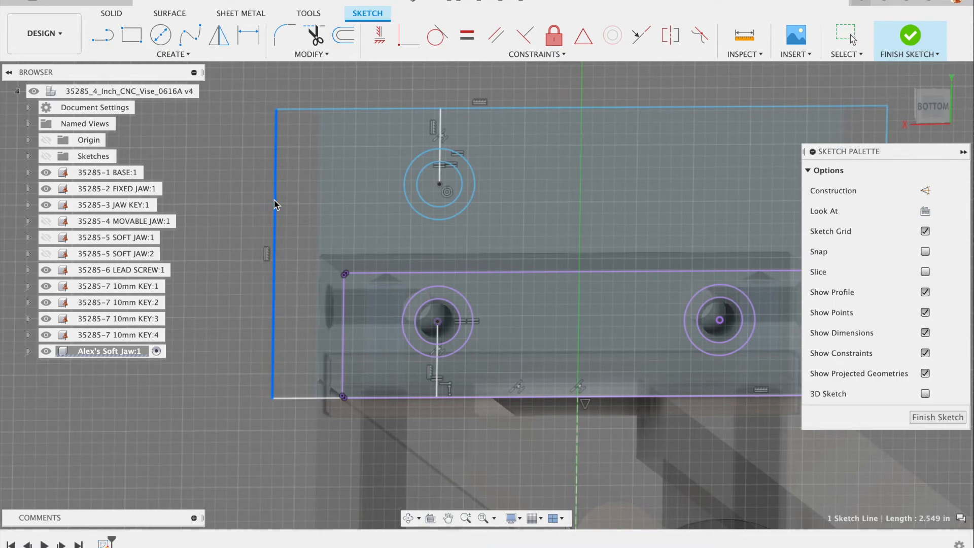
{"action": "scroll", "coordinate": [268, 215], "scroll_direction": "down", "scroll_amount": 4}
{"action": "left_click_drag", "start_coordinate": [422, 148], "coordinate": [422, 173]}
{"action": "scroll", "coordinate": [377, 225], "scroll_direction": "up", "scroll_amount": 3}
{"action": "scroll", "coordinate": [377, 225], "scroll_direction": "down", "scroll_amount": 2}
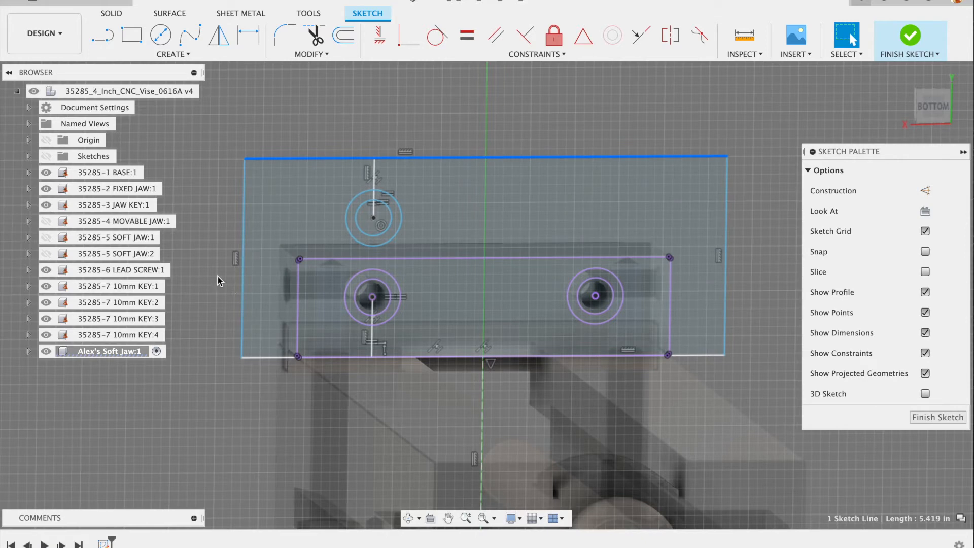
- Sketch a straight line connecting the centres of the two projected bolt holes
{"action": "left_click", "coordinate": [104, 41]}
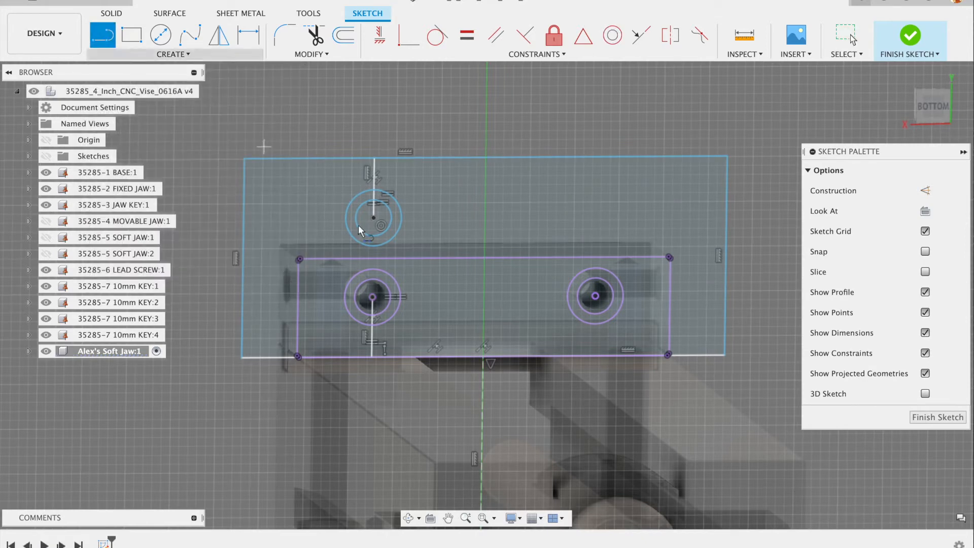
{"action": "left_click", "coordinate": [372, 297]}
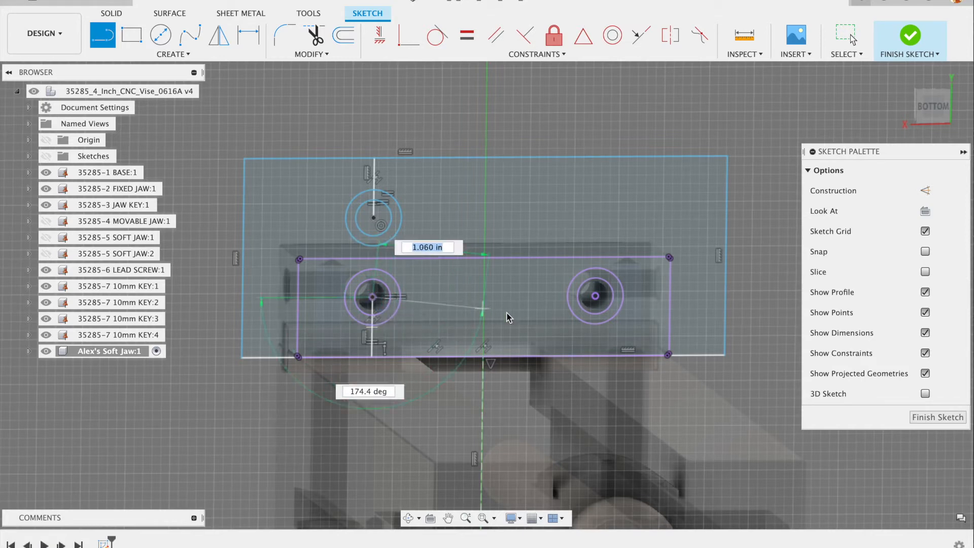
{"action": "left_click", "coordinate": [595, 296]}
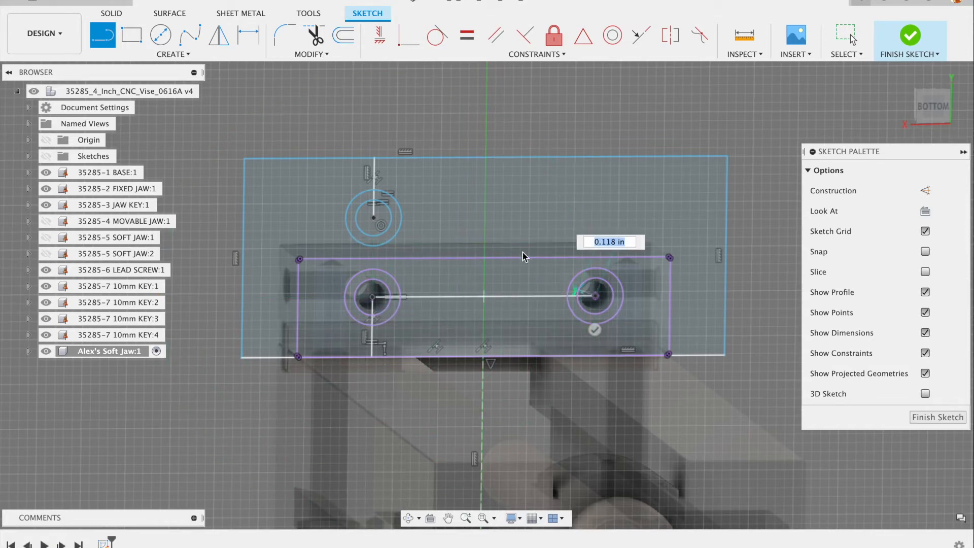
- Convert the line joining the centres of the two projected bolt holes into a construction line
{"action": "key", "text": "Escape"}
{"action": "left_click", "coordinate": [506, 297]}
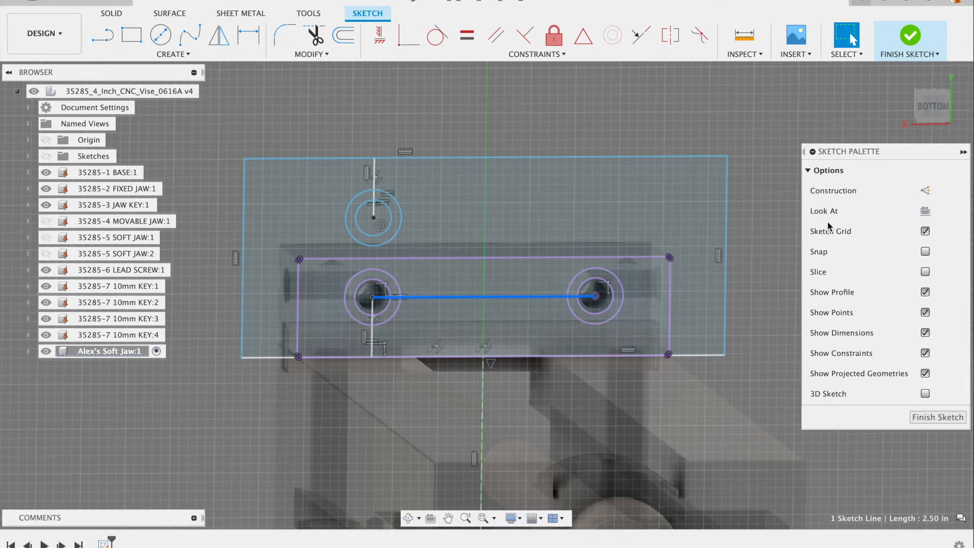
{"action": "left_click", "coordinate": [926, 191]}
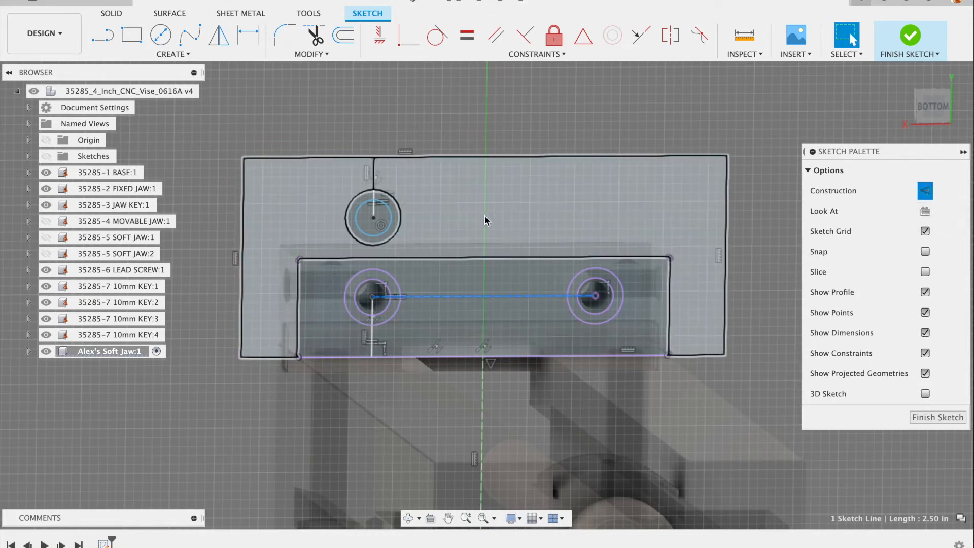
- Sketch a horizontal line about 1.96 in long from the centre of the upper concentric circles towards the other bolt hole's side
{"action": "scroll", "coordinate": [392, 205], "scroll_direction": "up", "scroll_amount": 1}
{"action": "scroll", "coordinate": [391, 205], "scroll_direction": "up", "scroll_amount": 1}
{"action": "key", "text": "l"}
{"action": "left_click", "coordinate": [369, 222]}
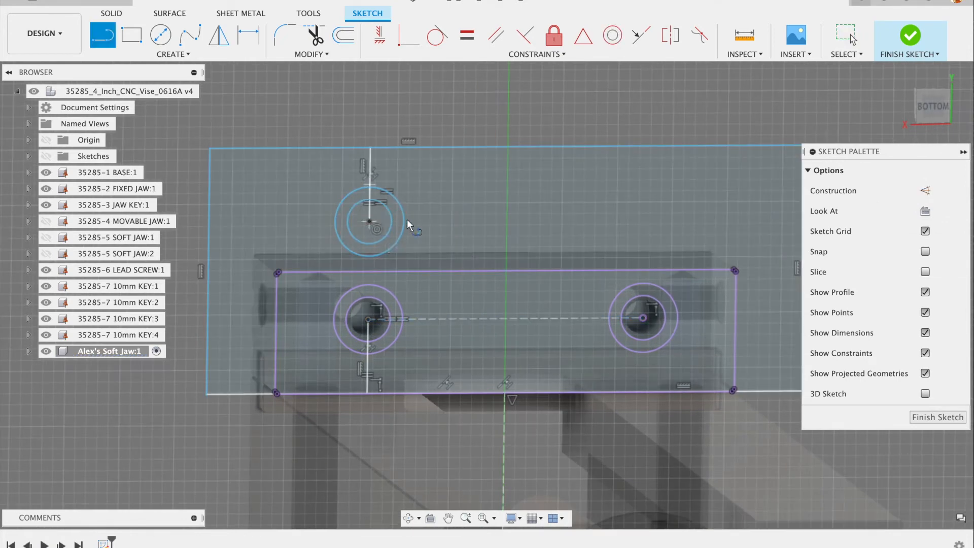
{"action": "left_click", "coordinate": [615, 221]}
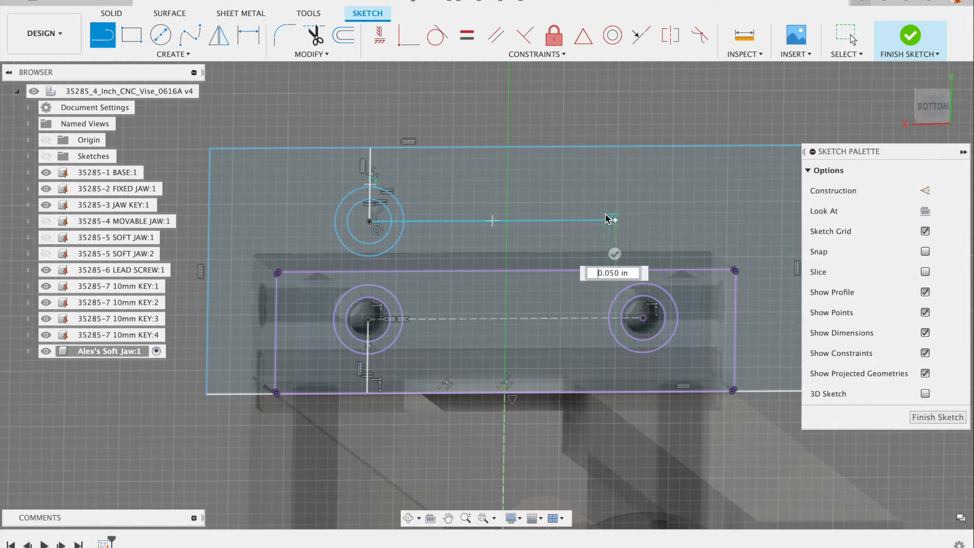
{"action": "key", "text": "Escape"}
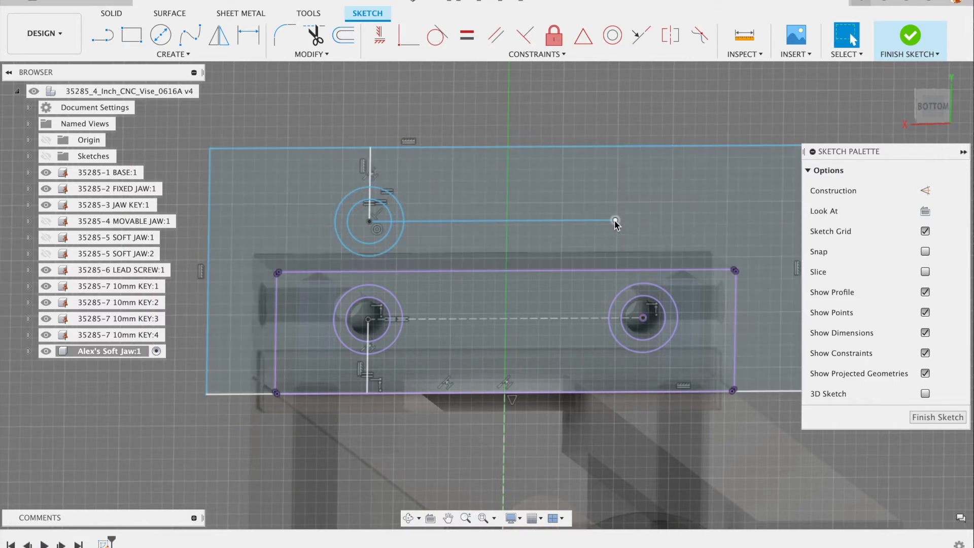
{"action": "left_click_drag", "start_coordinate": [608, 233], "coordinate": [604, 242]}
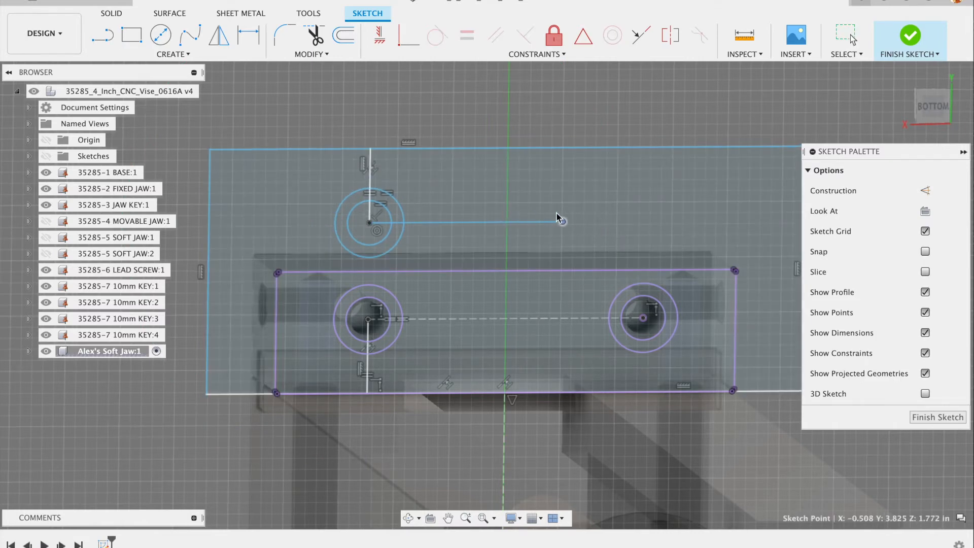
{"action": "mouse_move", "coordinate": [668, 227]}
{"action": "left_mouse_down"}
{"action": "mouse_move", "coordinate": [585, 218]}
{"action": "mouse_move", "coordinate": [626, 215]}
{"action": "mouse_move", "coordinate": [698, 233]}
{"action": "left_mouse_up"}
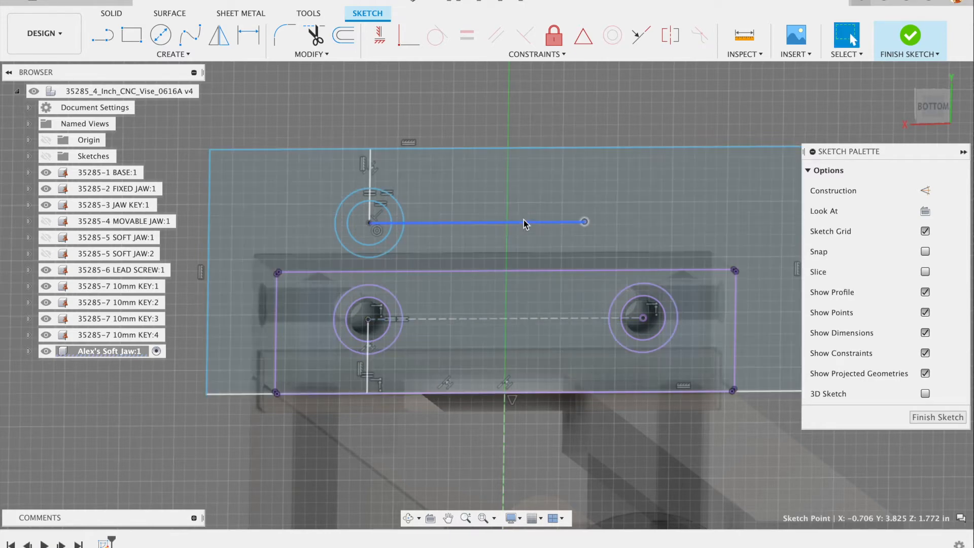
- Make the new upper line a construction line and constrain it Equal to the construction line between the projected holes
{"action": "left_click", "coordinate": [523, 222]}
{"action": "key", "text": "x"}
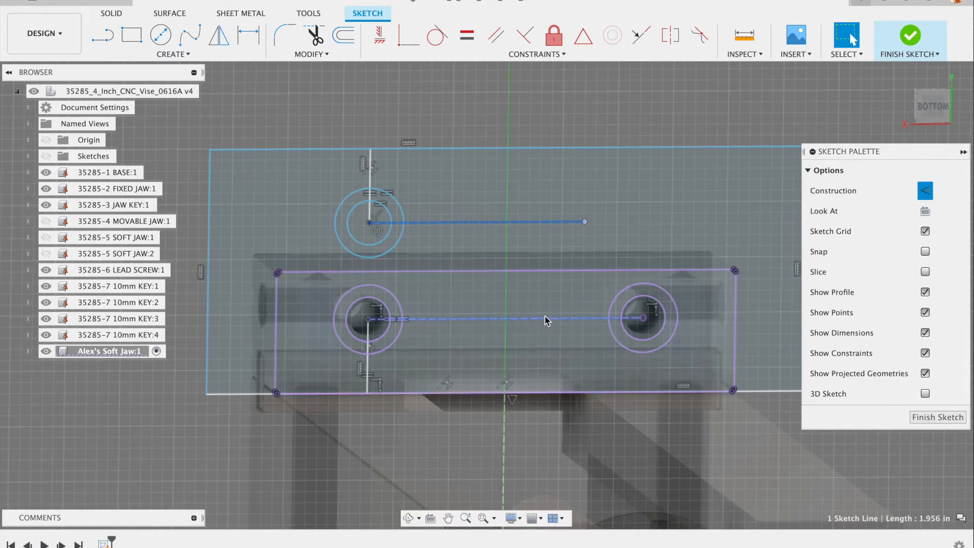
{"action": "left_click", "coordinate": [545, 318], "text": "shift"}
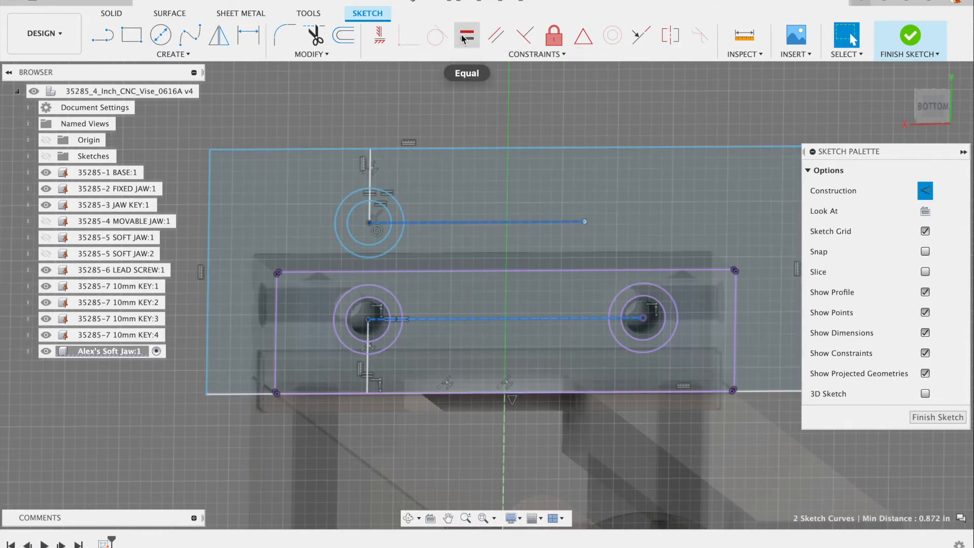
{"action": "left_click", "coordinate": [461, 35]}
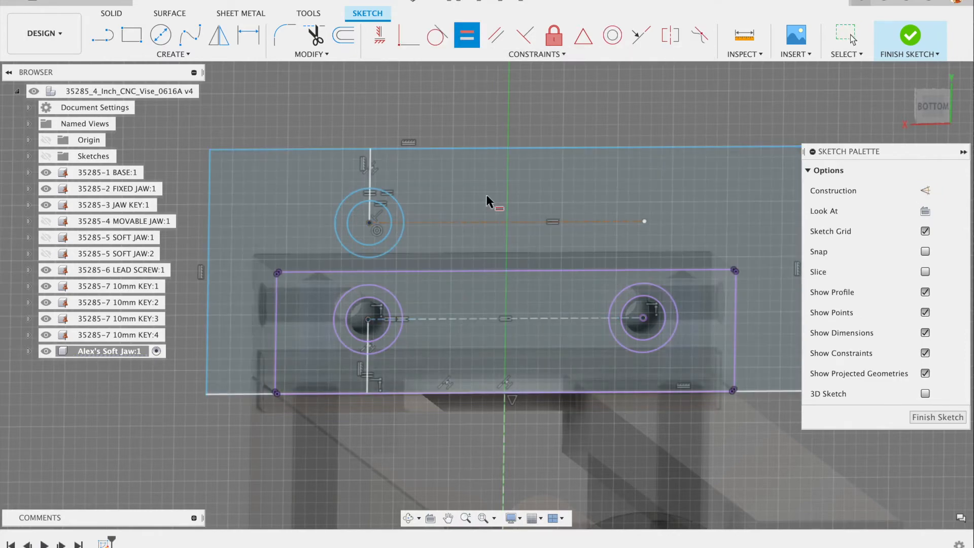
{"action": "scroll", "coordinate": [482, 188], "scroll_direction": "down", "scroll_amount": 2}
{"action": "scroll", "coordinate": [571, 200], "scroll_direction": "up", "scroll_amount": 4}
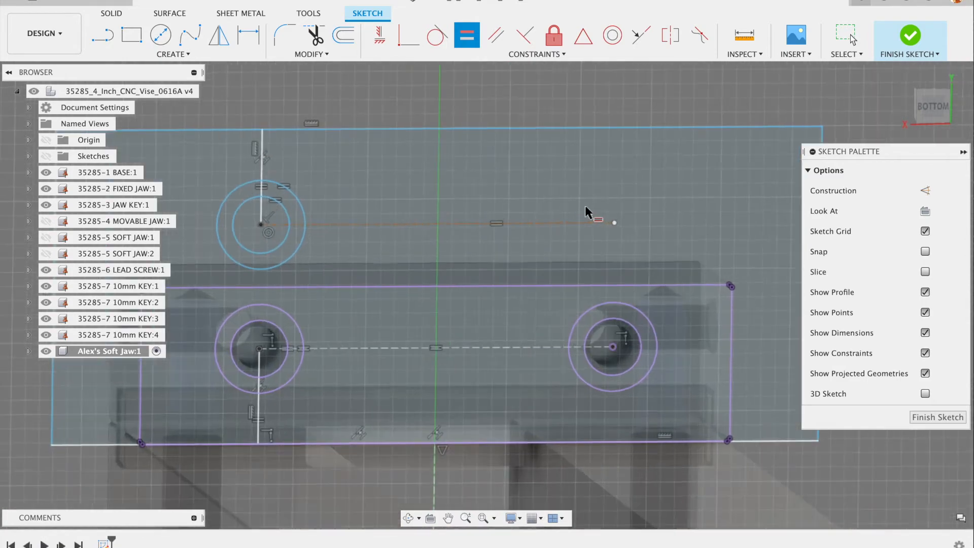
{"action": "scroll", "coordinate": [616, 228], "scroll_direction": "down", "scroll_amount": 2}
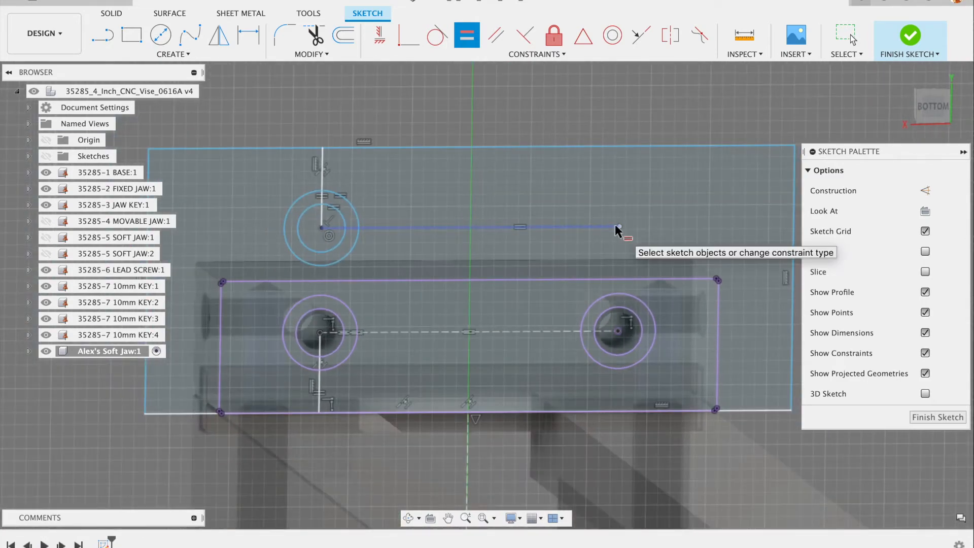
{"action": "key", "text": "Escape"}
- Sketch two concentric circles centred on the free end of the upper construction line, about 0.196 in and 0.353 in in radius
{"action": "scroll", "coordinate": [510, 219], "scroll_direction": "down", "scroll_amount": 3}
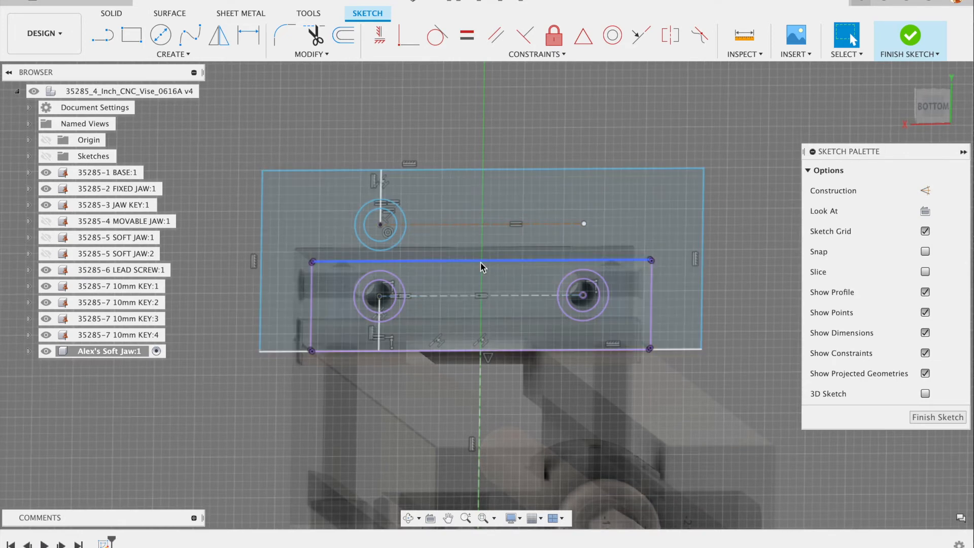
{"action": "left_click", "coordinate": [161, 36]}
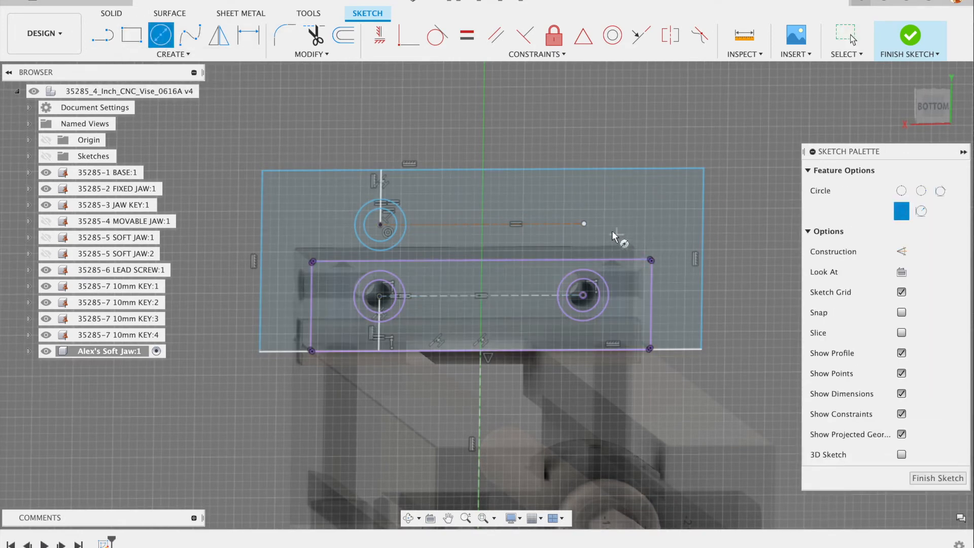
{"action": "left_click", "coordinate": [585, 223]}
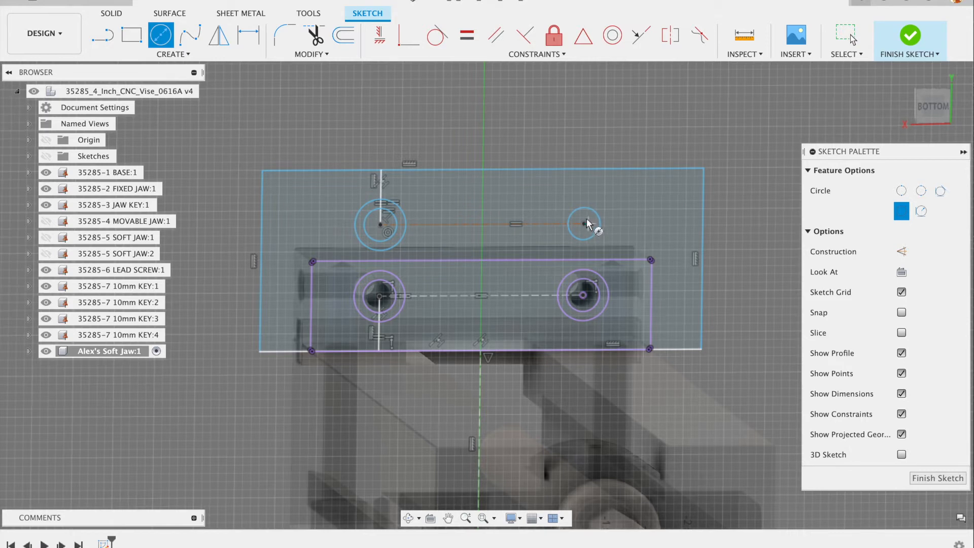
{"action": "left_click", "coordinate": [603, 207]}
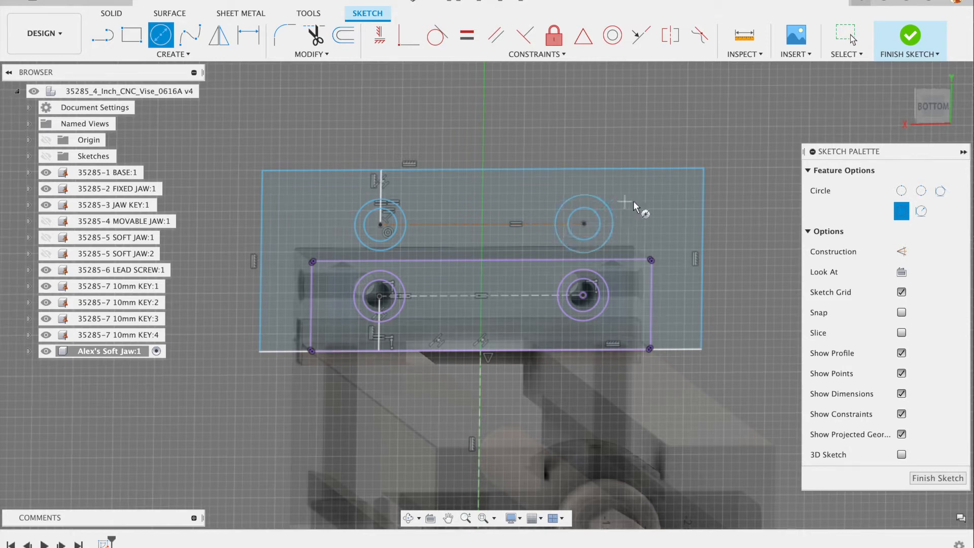
{"action": "key", "text": "Escape"}
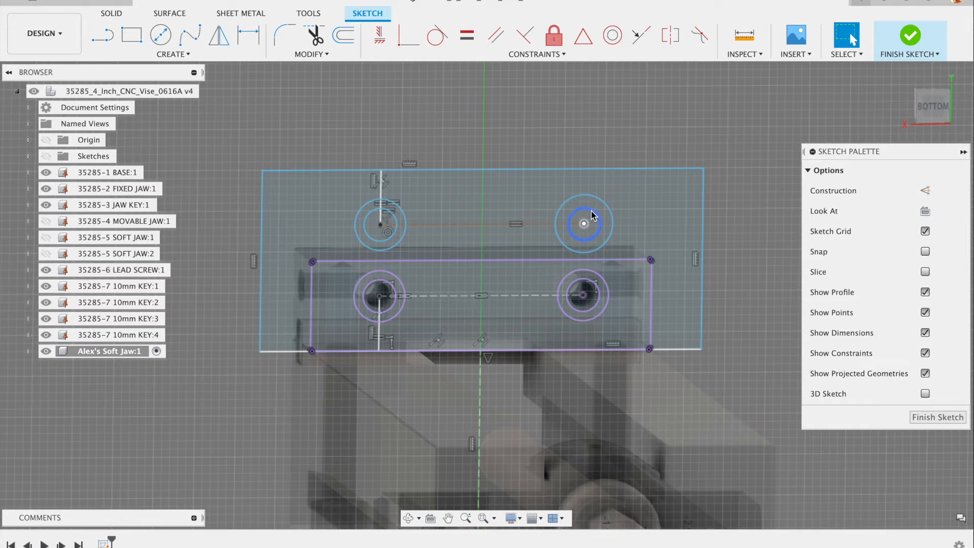
- Apply Equal constraints so the second upper hole's inner and outer circles match a projected bolt hole's inner and outer circles
{"action": "left_click", "coordinate": [593, 214]}
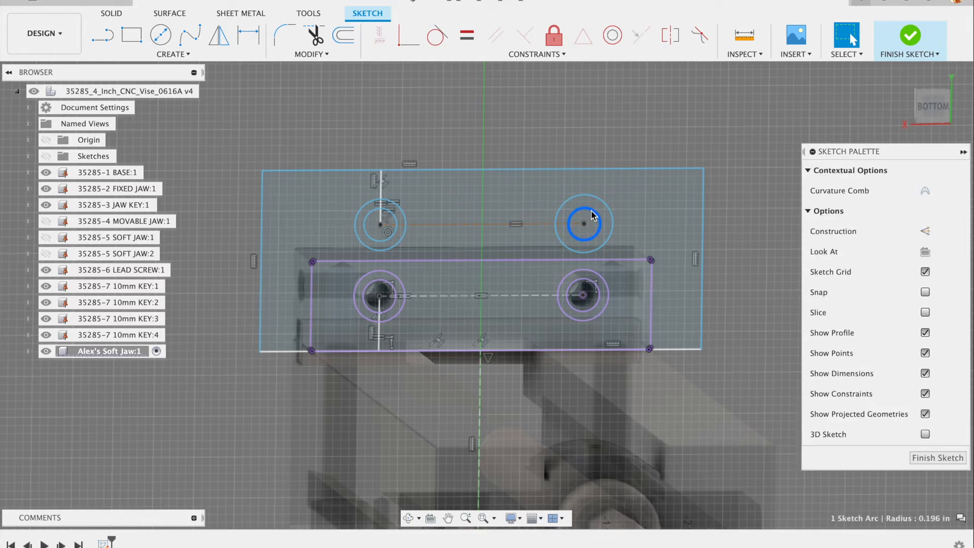
{"action": "left_click", "coordinate": [380, 283], "text": "shift"}
{"action": "left_click", "coordinate": [467, 35]}
{"action": "left_click", "coordinate": [605, 200]}
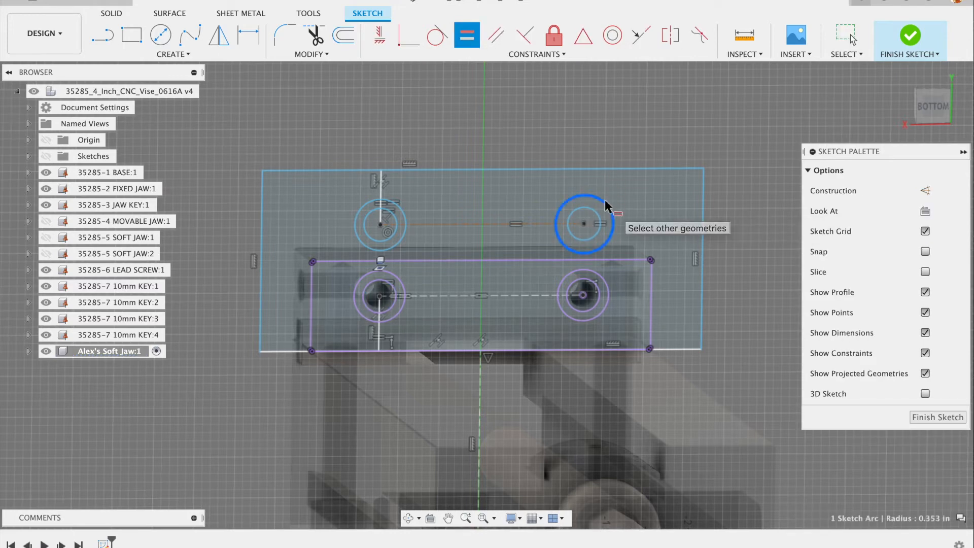
{"action": "left_click", "coordinate": [403, 282]}
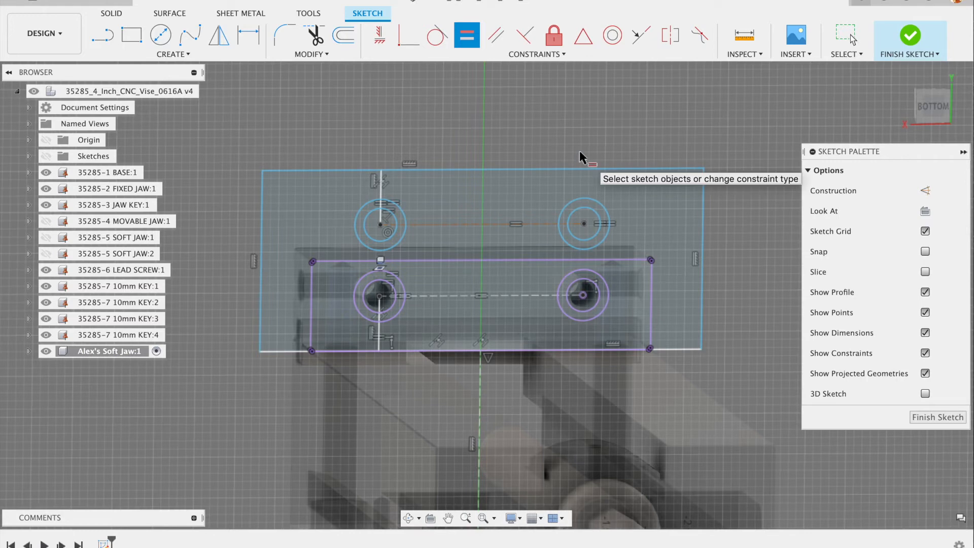
{"action": "key", "text": "Escape"}
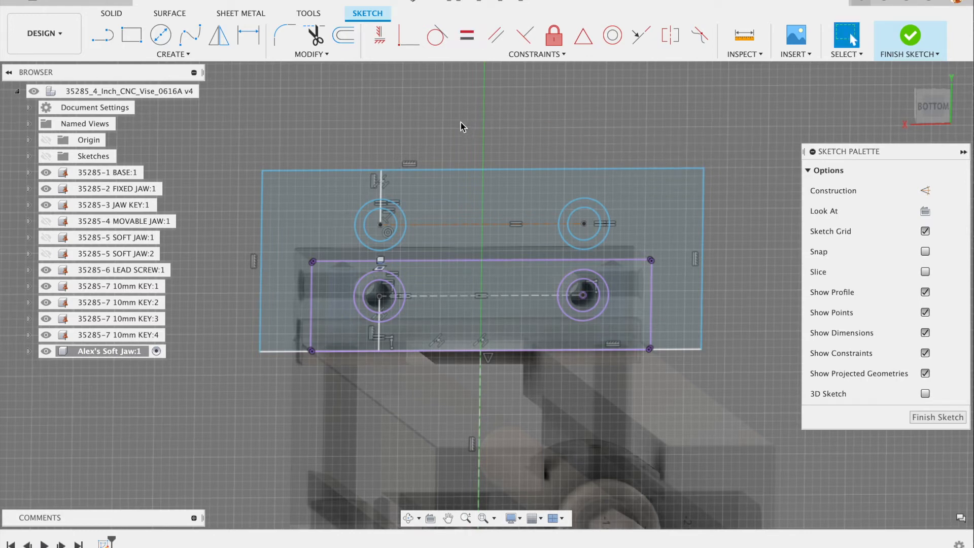
- Save the design as a new version
{"action": "left_click", "coordinate": [63, 2]}
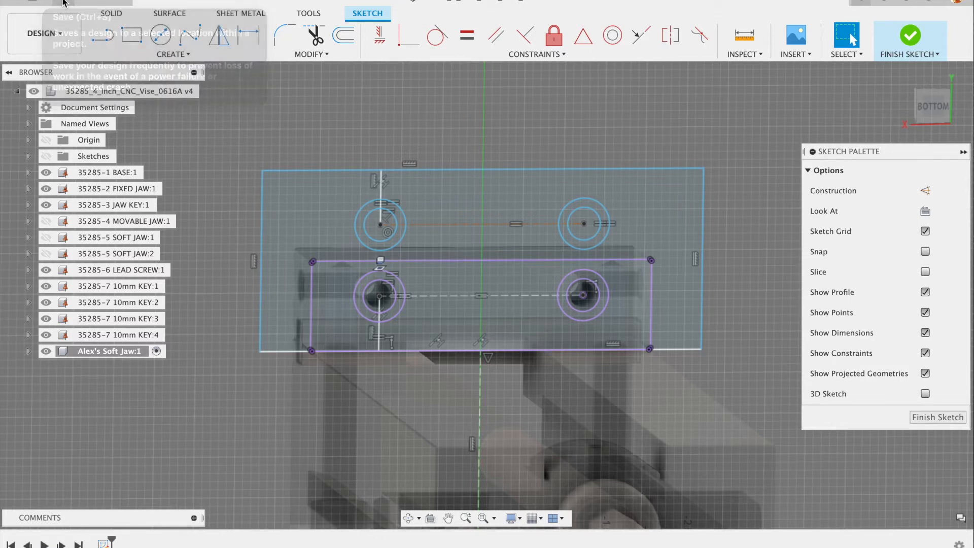
{"action": "left_click", "coordinate": [496, 283]}
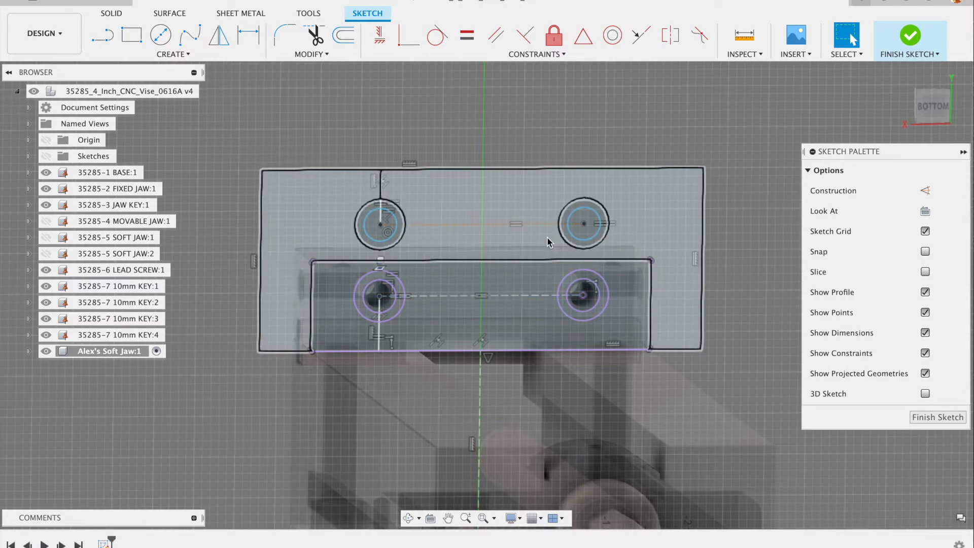
- Convert both short vertical lines, from the rectangle's edges to the centres of the upper and projected holes, into construction lines
{"action": "scroll", "coordinate": [377, 302], "scroll_direction": "up", "scroll_amount": 5}
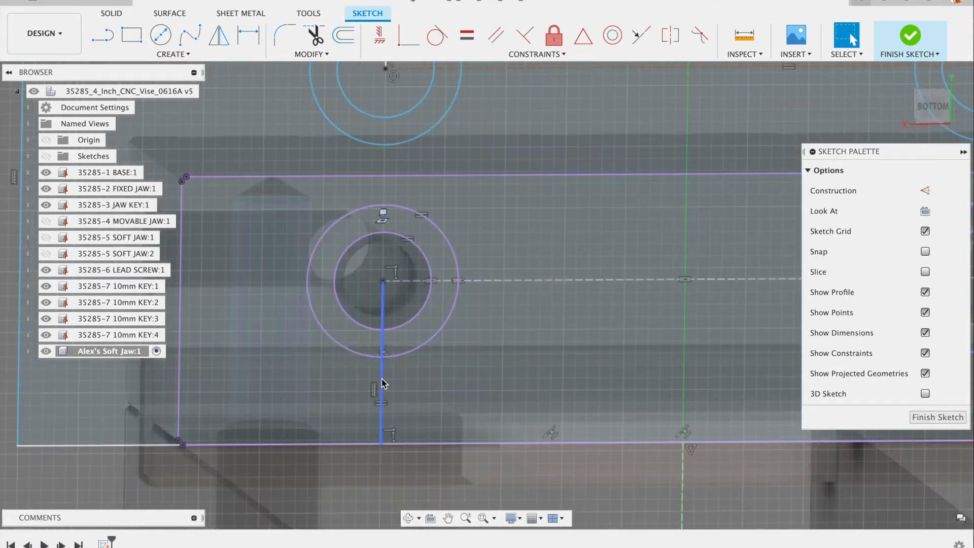
{"action": "left_click", "coordinate": [381, 383]}
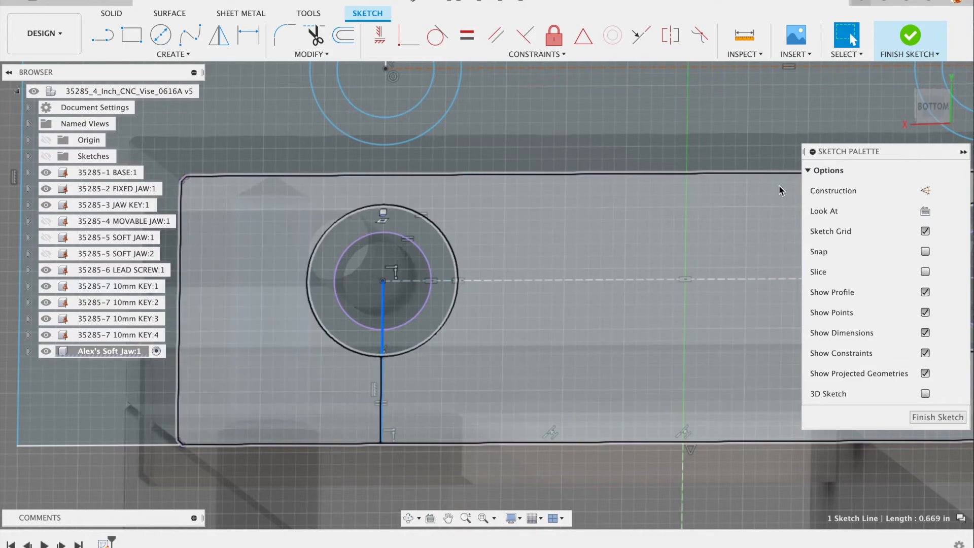
{"action": "key", "text": "x"}
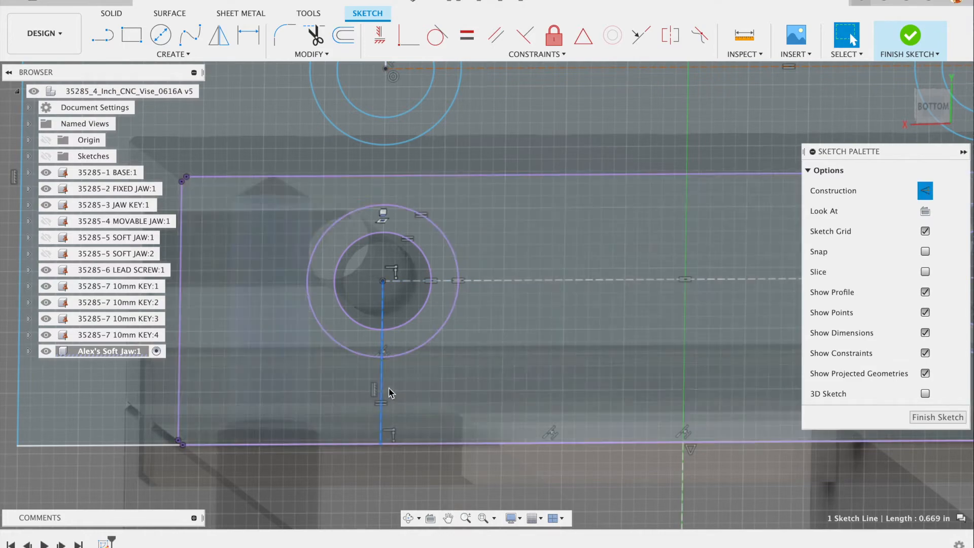
{"action": "scroll", "coordinate": [388, 398], "scroll_direction": "down", "scroll_amount": 3}
{"action": "left_click", "coordinate": [394, 84]}
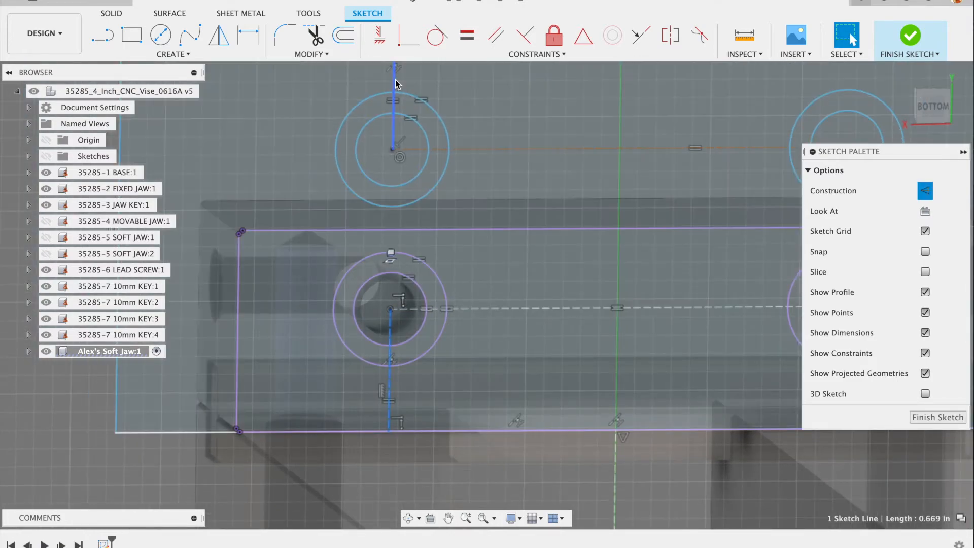
{"action": "key", "text": "x"}
{"action": "scroll", "coordinate": [470, 260], "scroll_direction": "down", "scroll_amount": 3}
{"action": "scroll", "coordinate": [262, 355], "scroll_direction": "down", "scroll_amount": 2}
{"action": "left_click", "coordinate": [186, 414]}
{"action": "scroll", "coordinate": [385, 391], "scroll_direction": "down", "scroll_amount": 2}
{"action": "scroll", "coordinate": [384, 391], "scroll_direction": "down", "scroll_amount": 2}
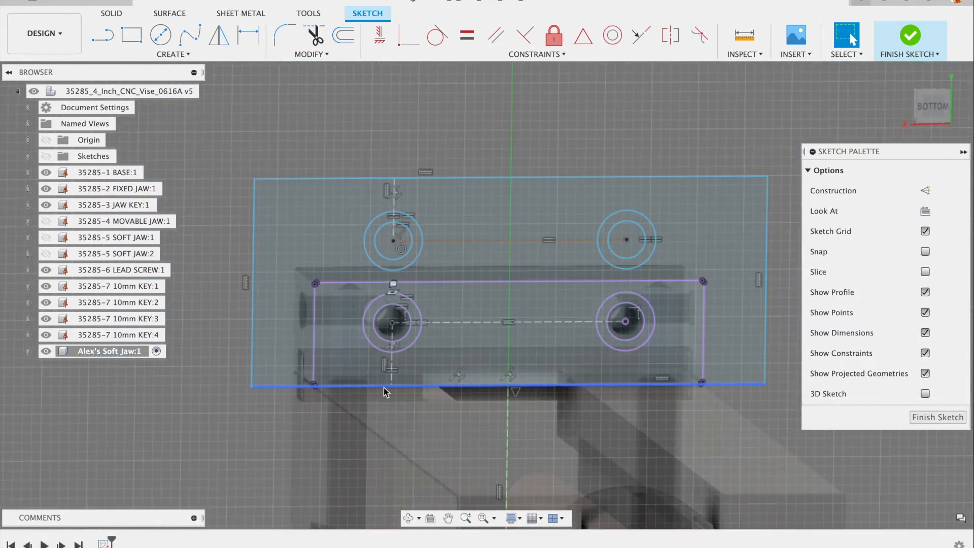
- Raise the rectangle's upper edge slightly to test how the upper holes follow it
{"action": "scroll", "coordinate": [262, 406], "scroll_direction": "down", "scroll_amount": 1}
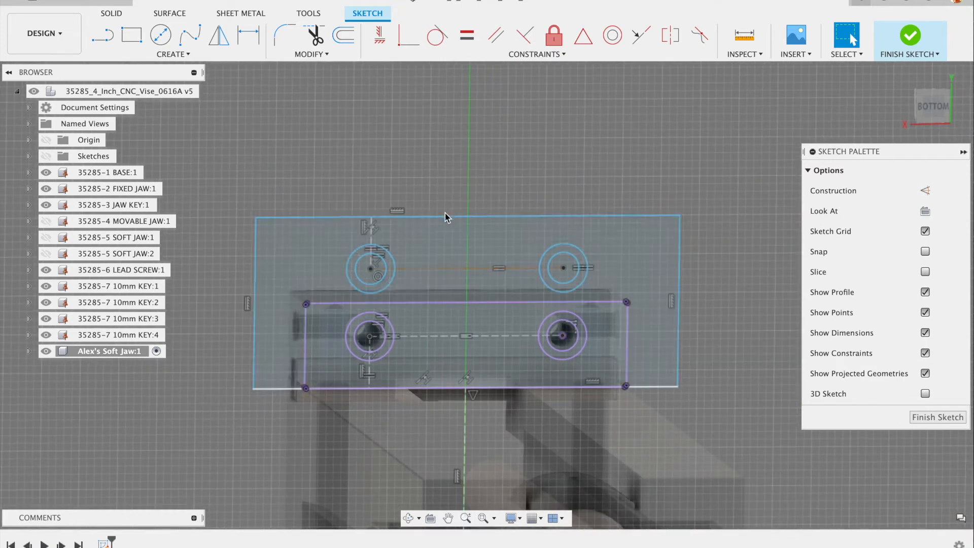
{"action": "mouse_move", "coordinate": [444, 217]}
{"action": "left_mouse_down"}
{"action": "mouse_move", "coordinate": [441, 245]}
{"action": "mouse_move", "coordinate": [445, 214]}
{"action": "left_mouse_up"}
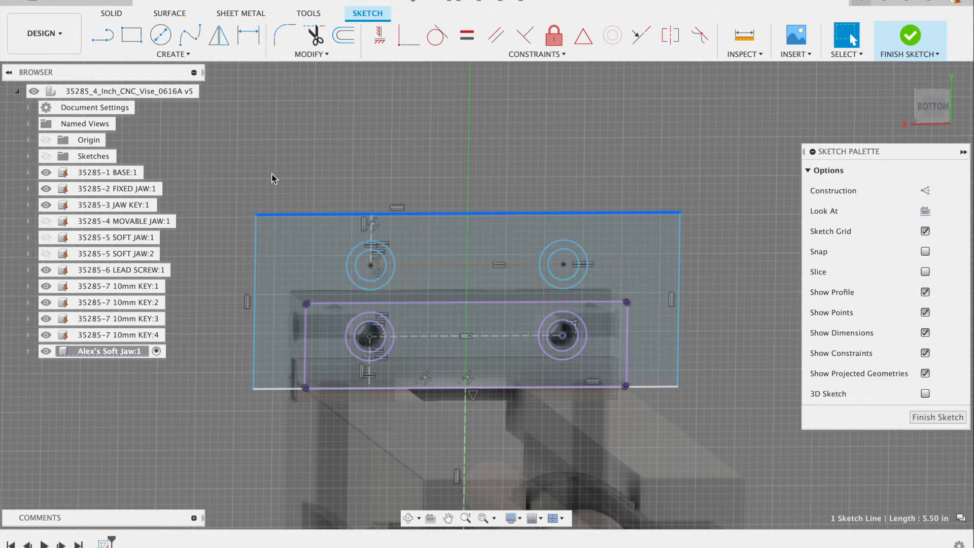
{"action": "scroll", "coordinate": [325, 318], "scroll_direction": "up", "scroll_amount": 2}
{"action": "scroll", "coordinate": [325, 318], "scroll_direction": "up", "scroll_amount": 2}
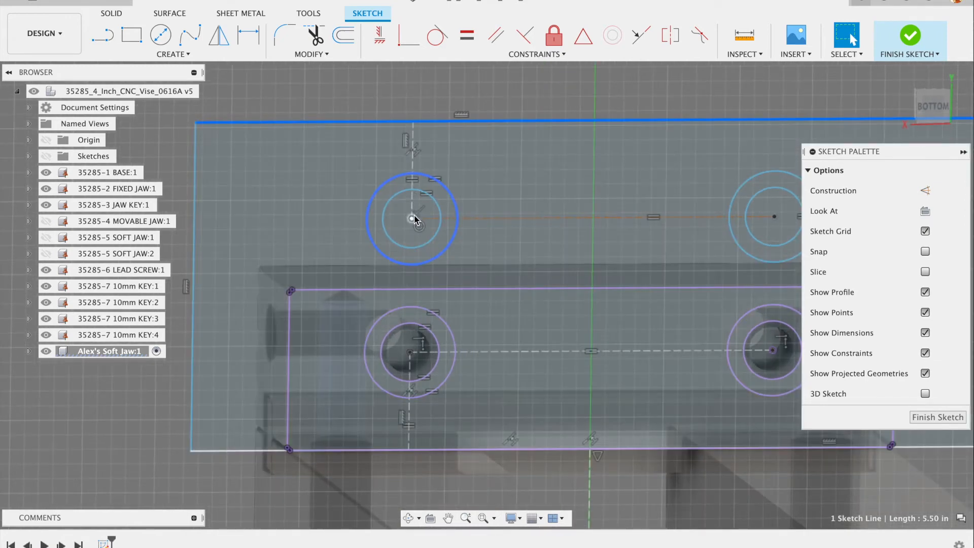
{"action": "left_click", "coordinate": [406, 314]}
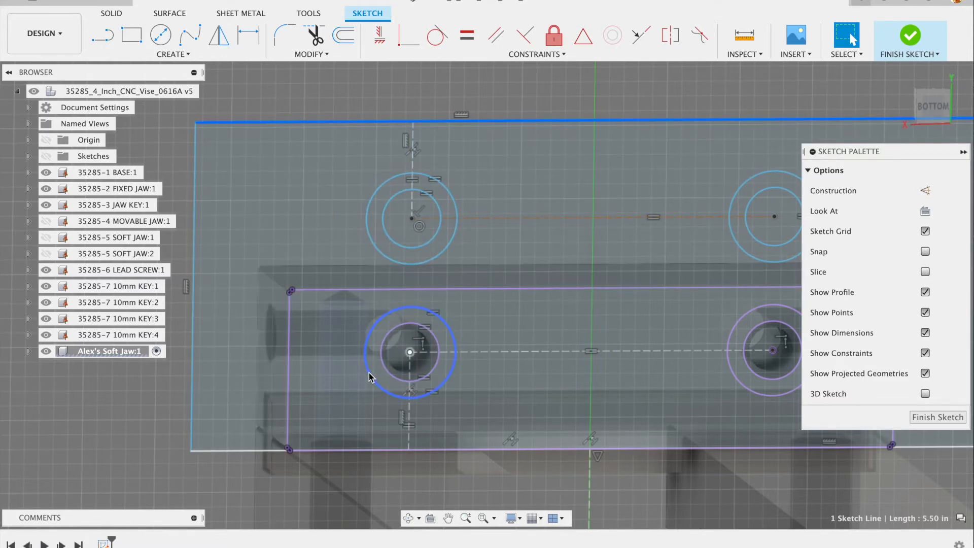
- Sketch a nearly vertical line about 0.63 in long between the outer circles of the upper hole and the projected hole beneath it
{"action": "left_click", "coordinate": [103, 37]}
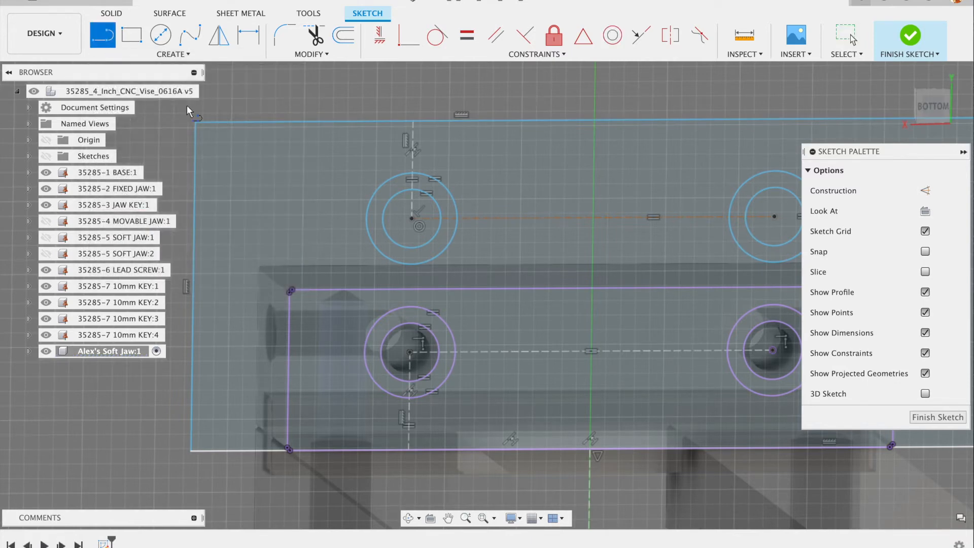
{"action": "scroll", "coordinate": [368, 236], "scroll_direction": "up", "scroll_amount": 3}
{"action": "left_click", "coordinate": [372, 239]}
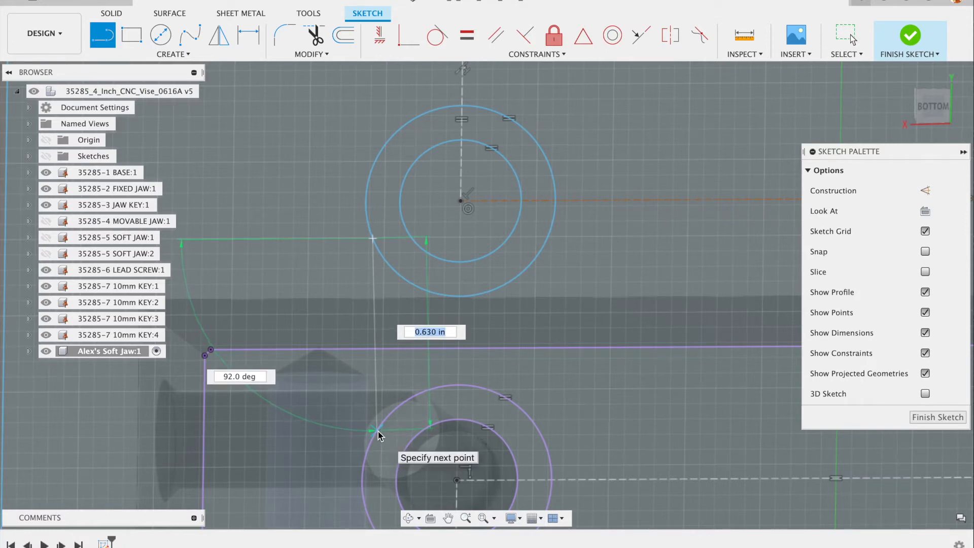
{"action": "left_click", "coordinate": [377, 431]}
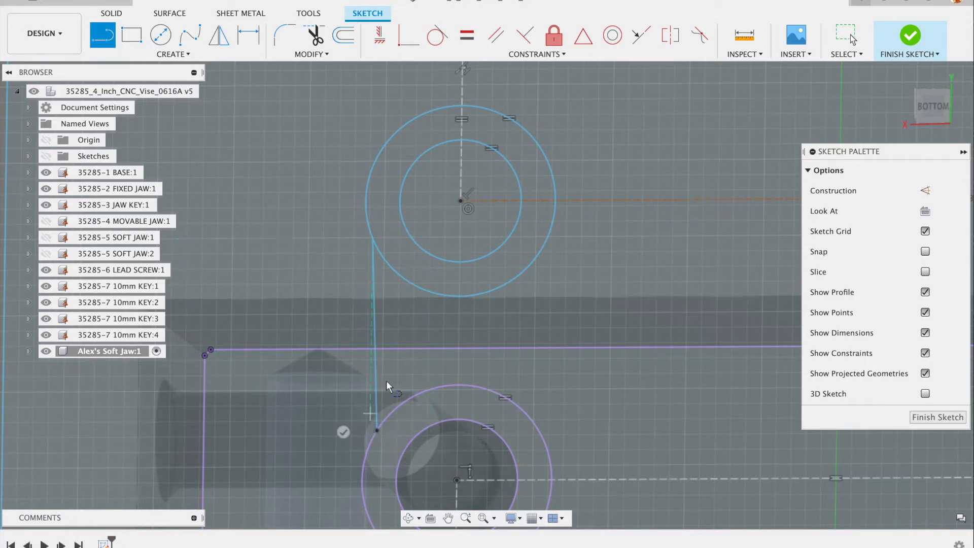
- Sketch a second, slanted line about 0.59 in long between the right sides of the upper and projected holes' outer circles
{"action": "left_click", "coordinate": [548, 237]}
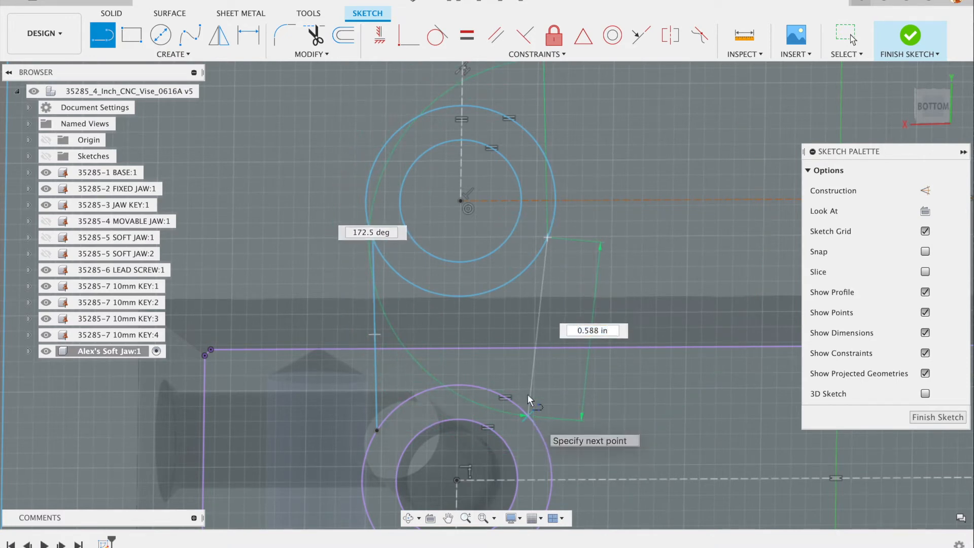
{"action": "double_click", "coordinate": [528, 416]}
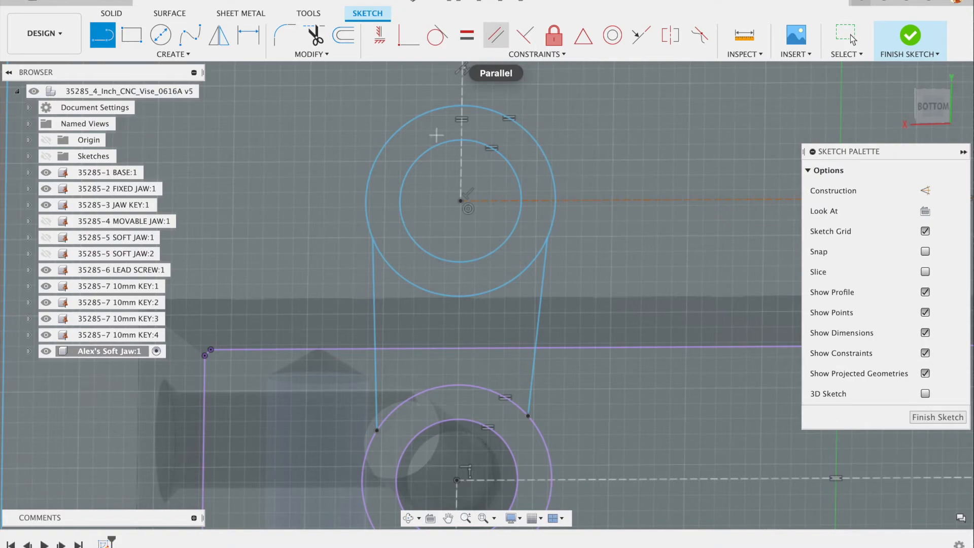
{"action": "scroll", "coordinate": [441, 156], "scroll_direction": "down", "scroll_amount": 5}
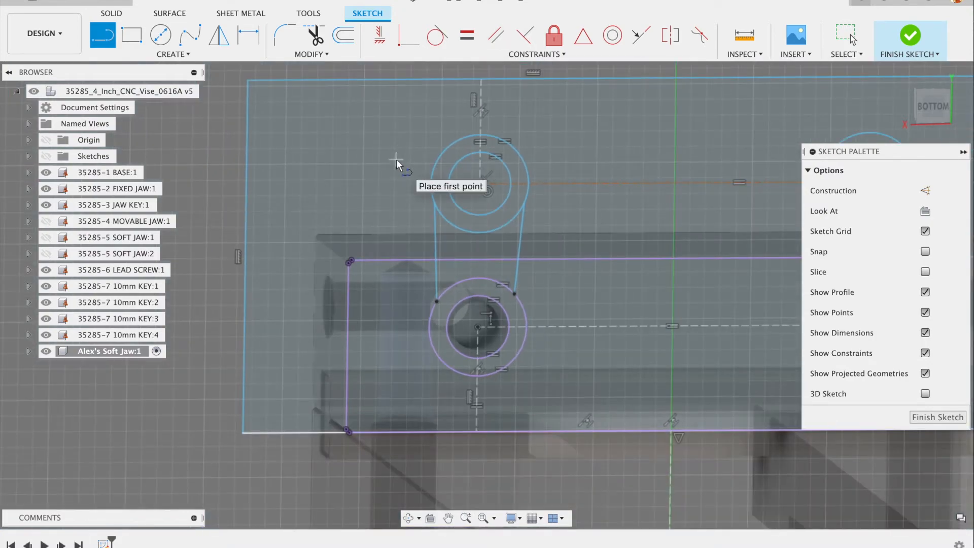
{"action": "scroll", "coordinate": [392, 160], "scroll_direction": "down", "scroll_amount": 3}
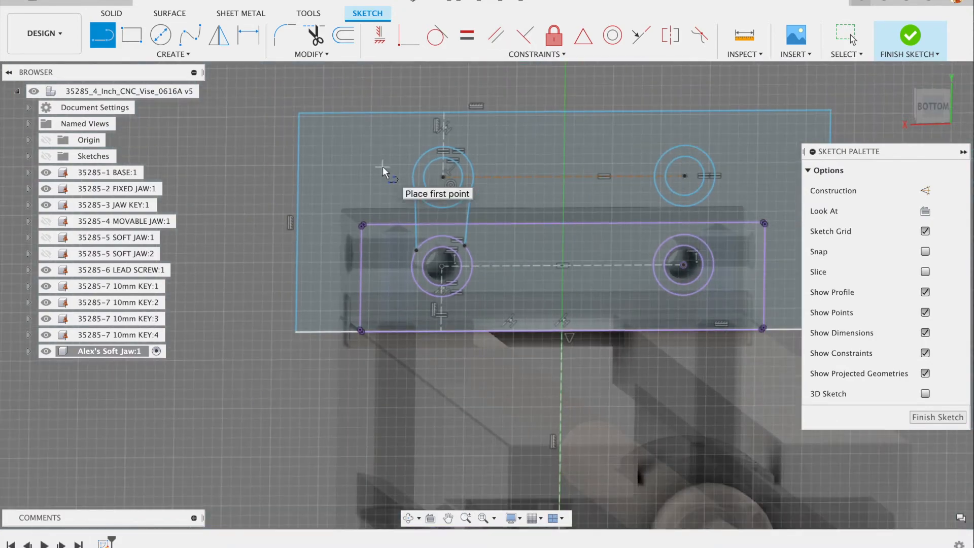
{"action": "scroll", "coordinate": [383, 166], "scroll_direction": "down", "scroll_amount": 4}
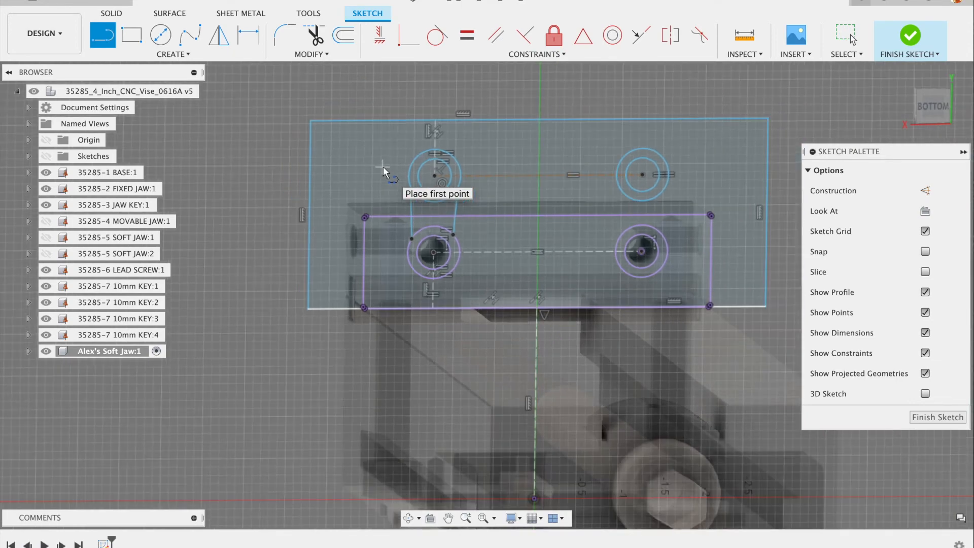
{"action": "scroll", "coordinate": [445, 209], "scroll_direction": "up", "scroll_amount": 5}
{"action": "scroll", "coordinate": [445, 209], "scroll_direction": "down", "scroll_amount": 5}
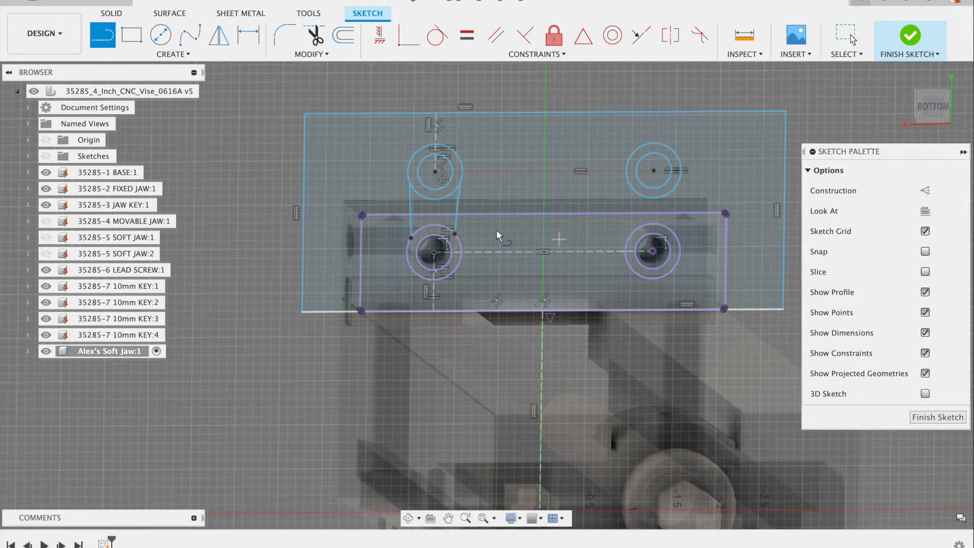
{"action": "scroll", "coordinate": [440, 230], "scroll_direction": "up", "scroll_amount": 2}
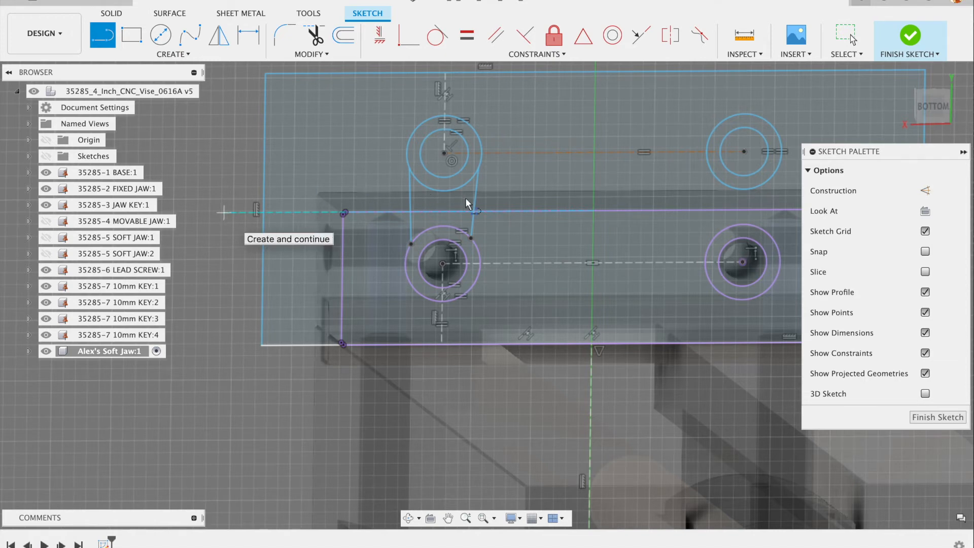
{"action": "key", "text": "Escape"}
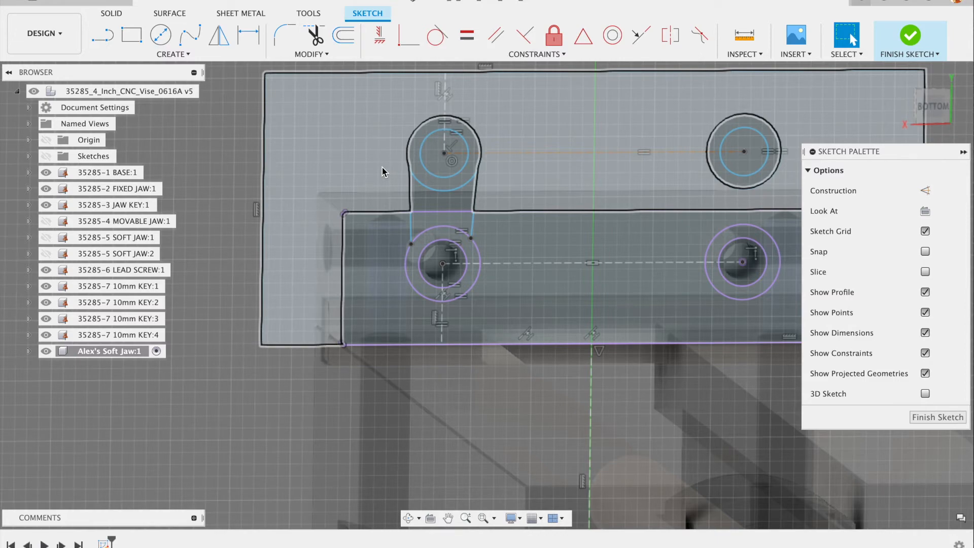
{"action": "scroll", "coordinate": [375, 170], "scroll_direction": "up", "scroll_amount": 3}
{"action": "scroll", "coordinate": [331, 222], "scroll_direction": "down", "scroll_amount": 6}
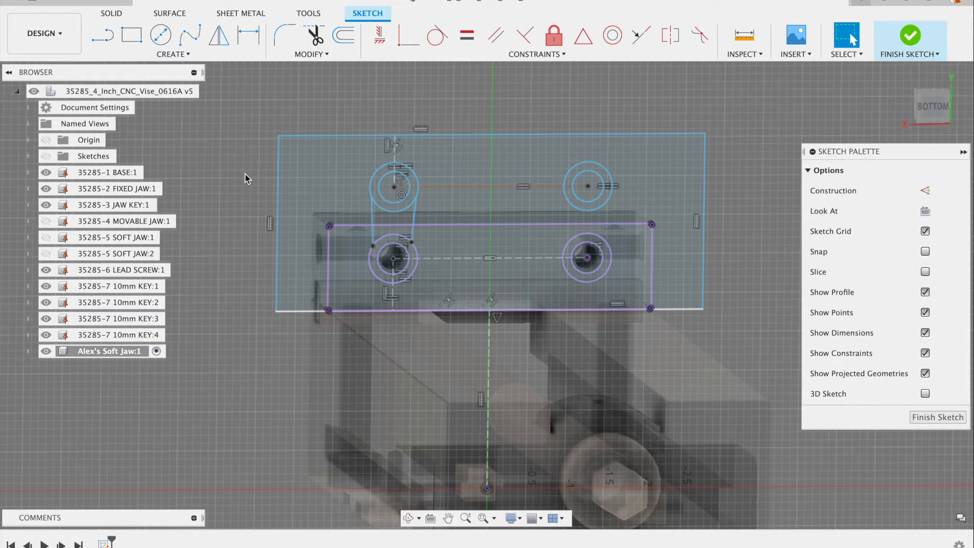
{"action": "left_click", "coordinate": [387, 32]}
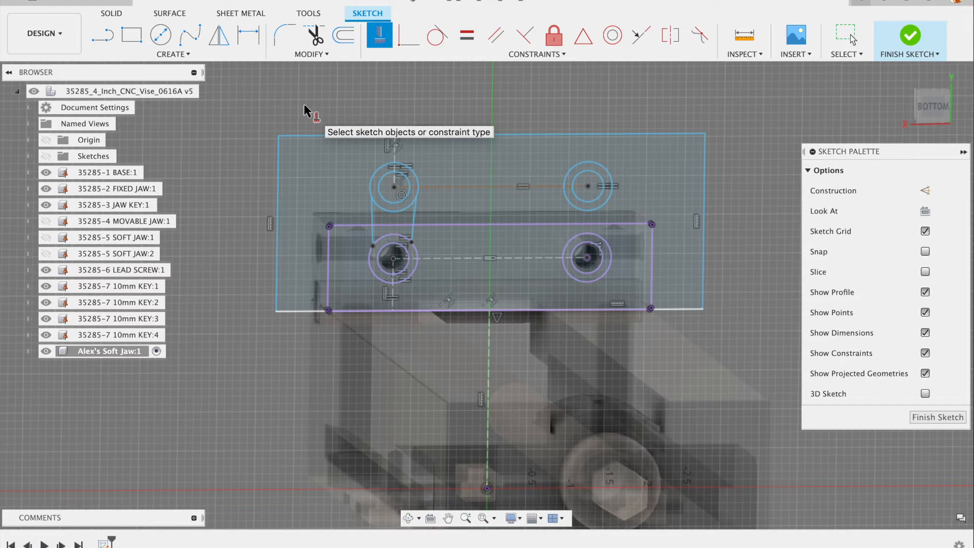
{"action": "key", "text": "Escape"}
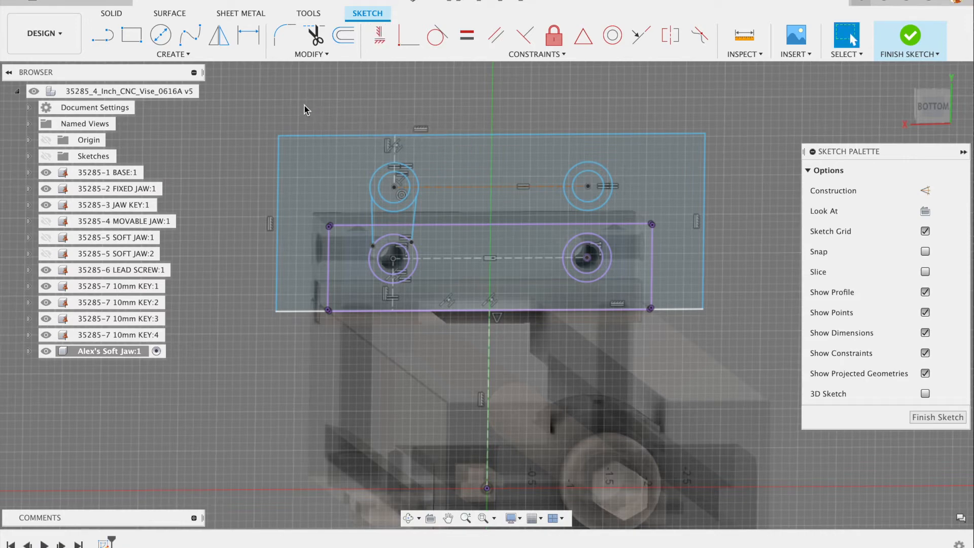
- Make the left line between the two holes tangent to both the upper and the projected outer circles
{"action": "scroll", "coordinate": [355, 210], "scroll_direction": "up", "scroll_amount": 3}
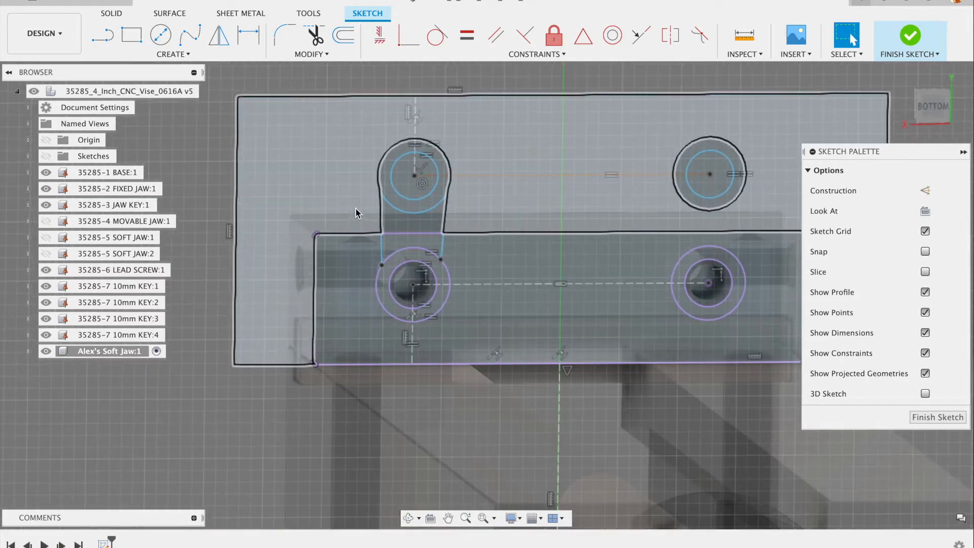
{"action": "scroll", "coordinate": [355, 207], "scroll_direction": "up", "scroll_amount": 5}
{"action": "left_click", "coordinate": [412, 214]}
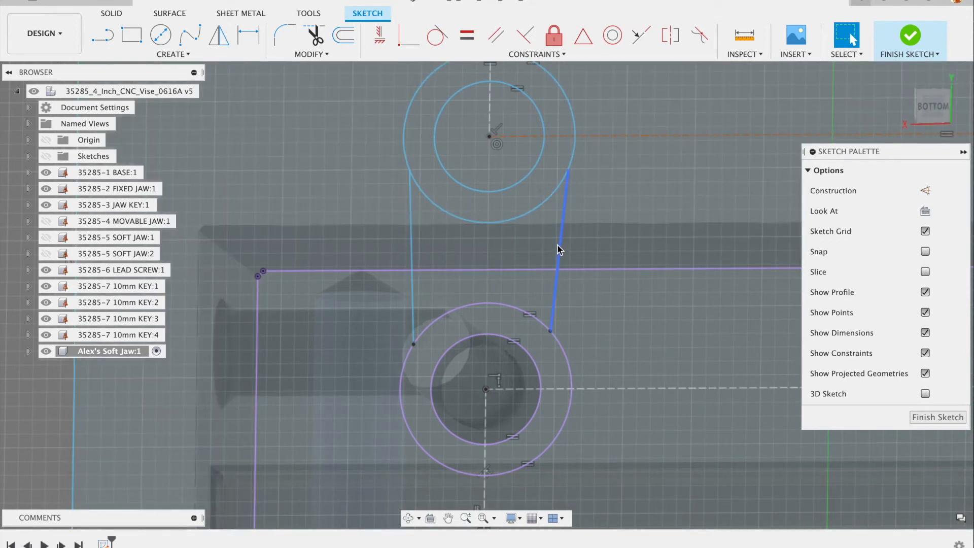
{"action": "left_click", "coordinate": [412, 215]}
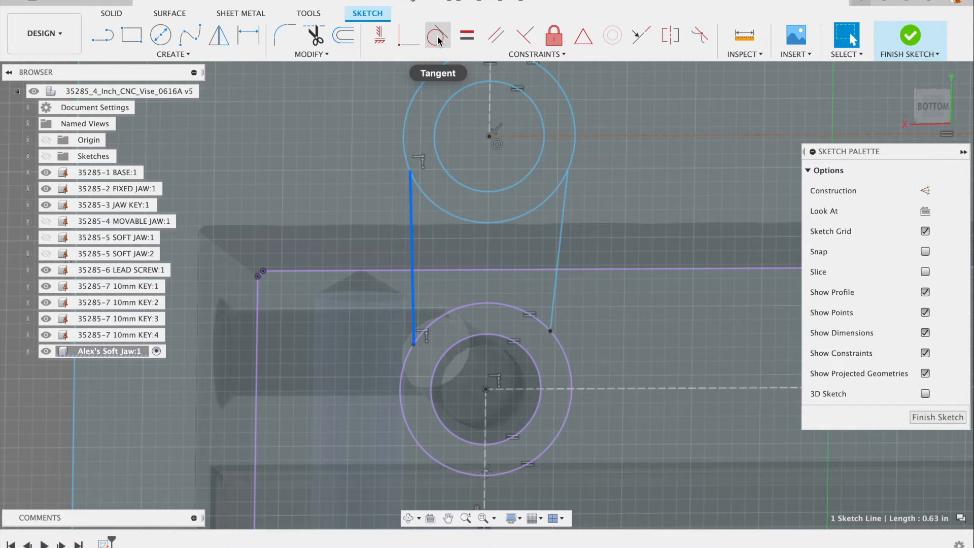
{"action": "left_click", "coordinate": [437, 35]}
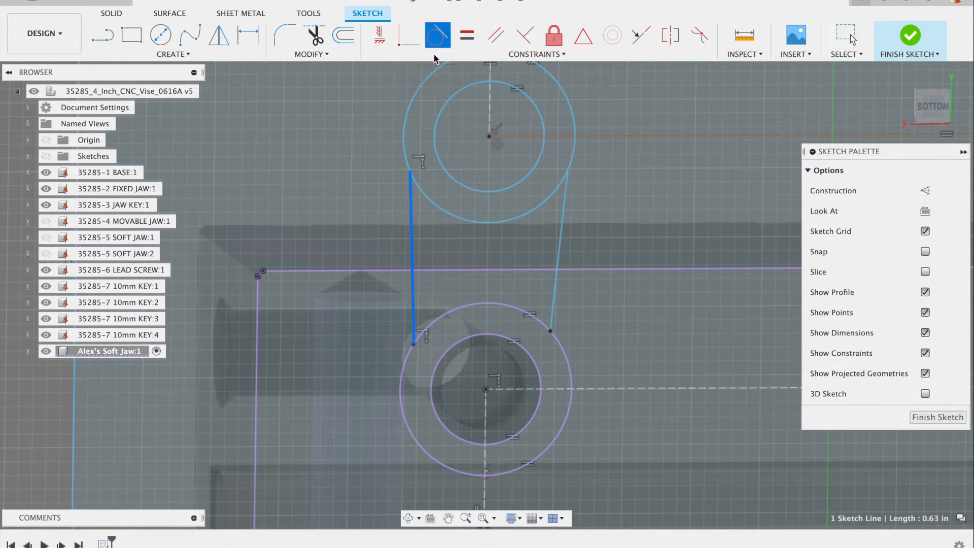
{"action": "left_click", "coordinate": [412, 108]}
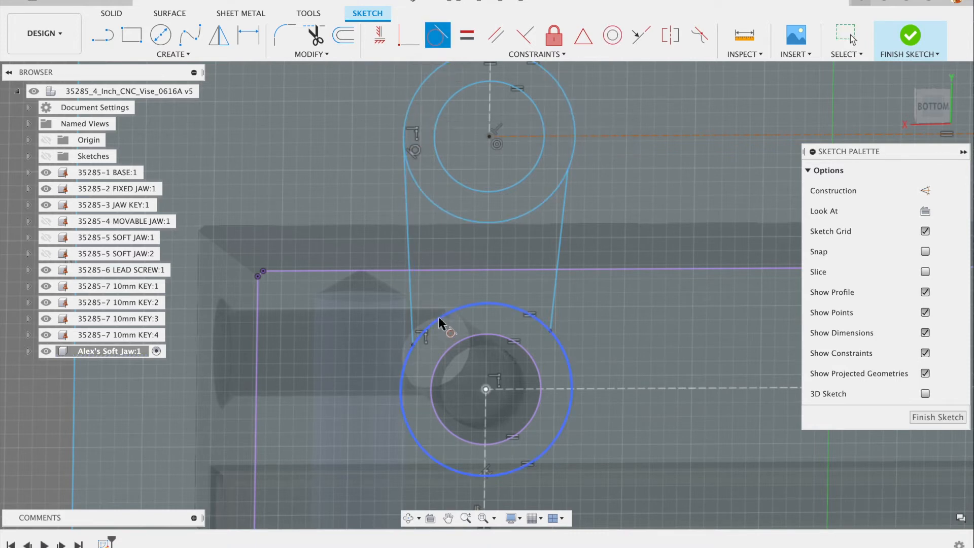
{"action": "left_click", "coordinate": [412, 306]}
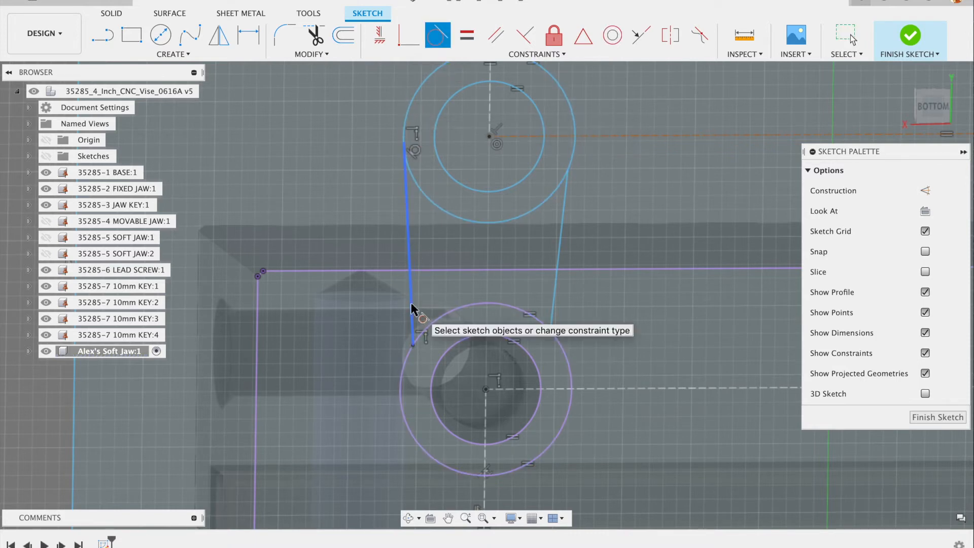
{"action": "left_click", "coordinate": [437, 316]}
- Make the right line between the two holes tangent to both the upper and the projected outer circles
{"action": "left_click", "coordinate": [564, 211]}
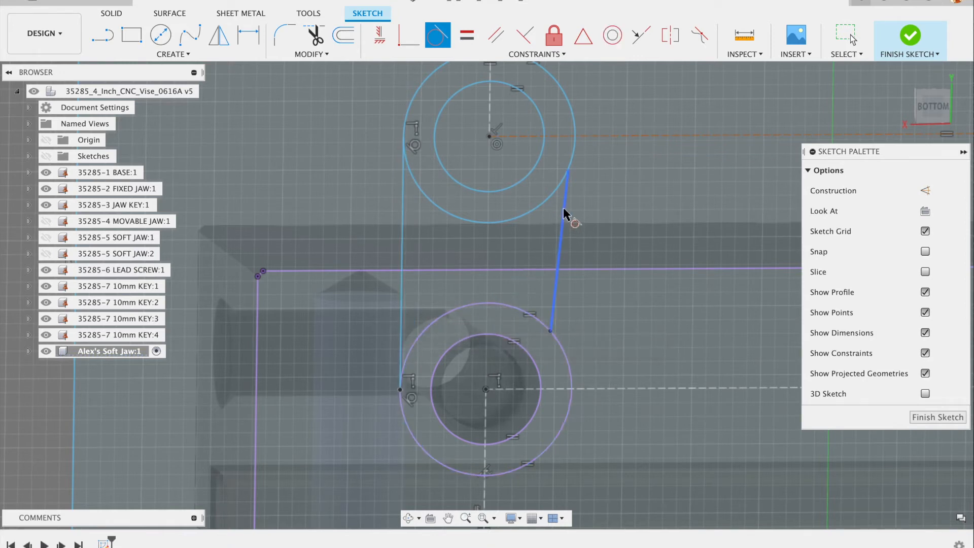
{"action": "left_click", "coordinate": [556, 195]}
{"action": "left_click", "coordinate": [542, 324]}
{"action": "scroll", "coordinate": [584, 308], "scroll_direction": "down", "scroll_amount": 5}
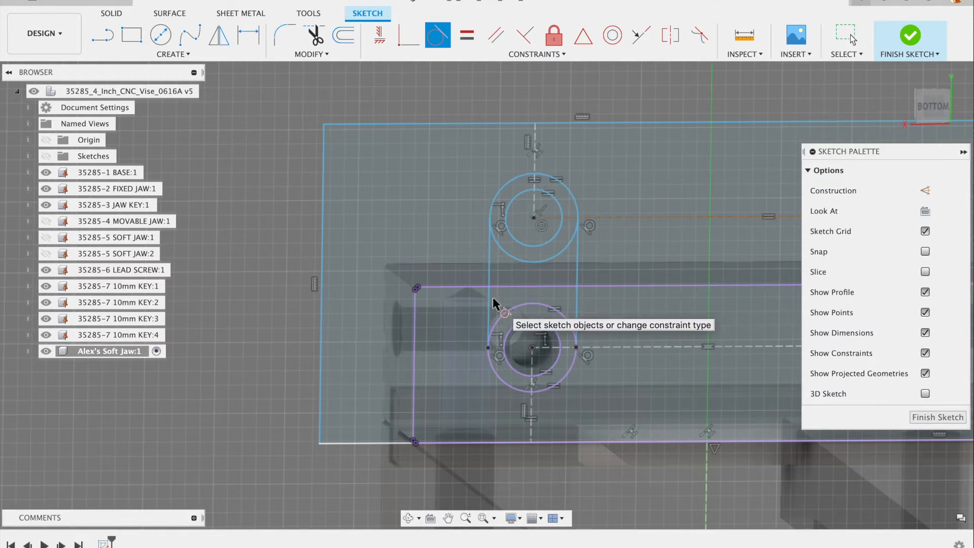
{"action": "key", "text": "Escape"}
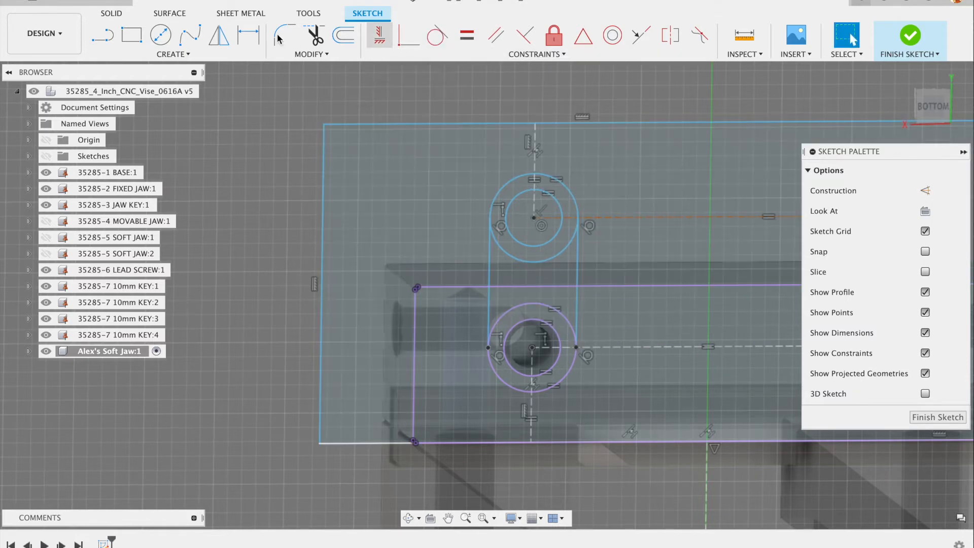
- Sketch two lines, about 0.69 in and 0.68 in long, joining the left and right sides of the two holes' inner circles
{"action": "left_click", "coordinate": [113, 36]}
{"action": "scroll", "coordinate": [525, 226], "scroll_direction": "up", "scroll_amount": 3}
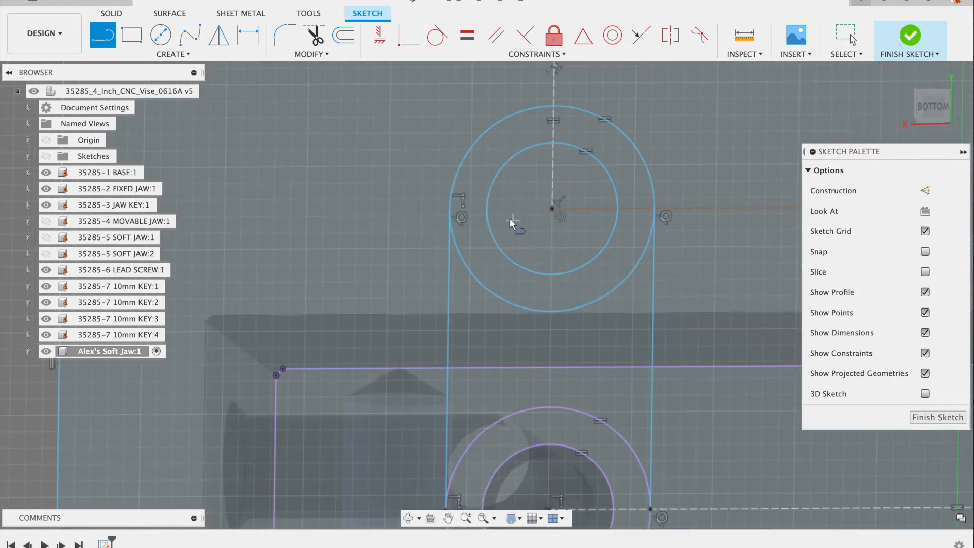
{"action": "left_click", "coordinate": [491, 233]}
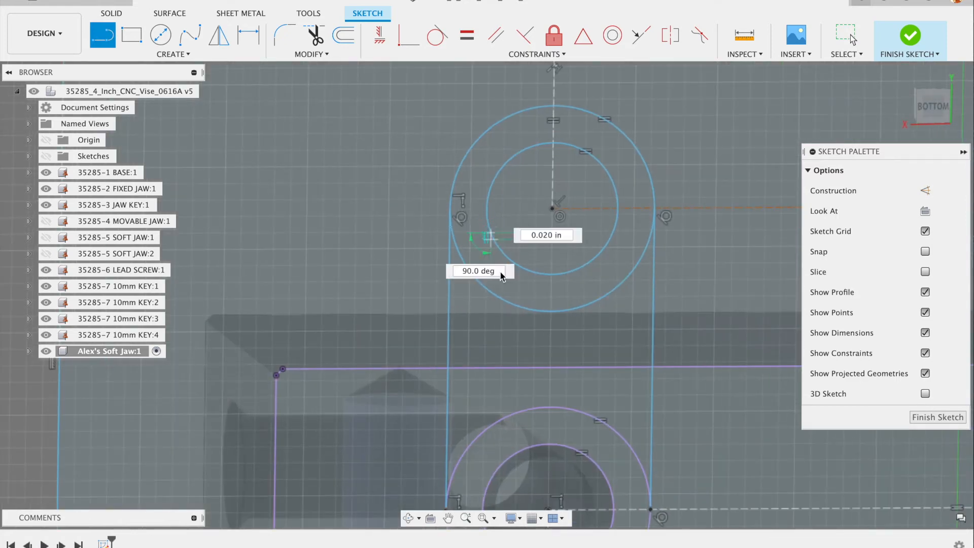
{"action": "double_click", "coordinate": [508, 459]}
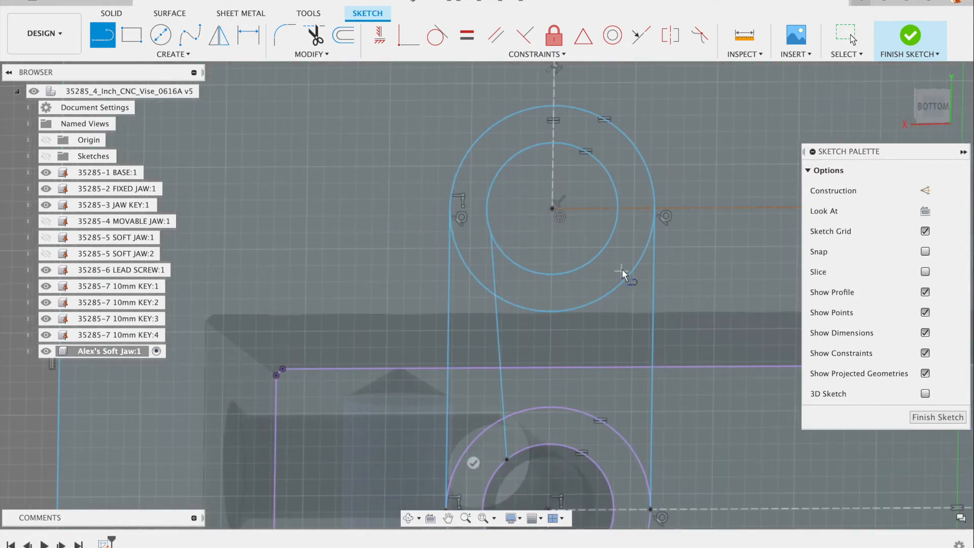
{"action": "left_click", "coordinate": [609, 242]}
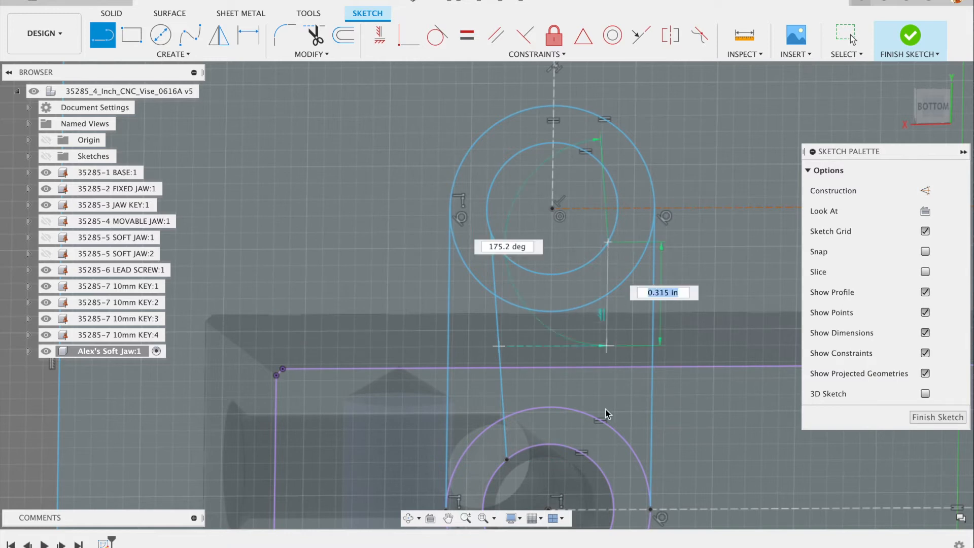
{"action": "double_click", "coordinate": [599, 466]}
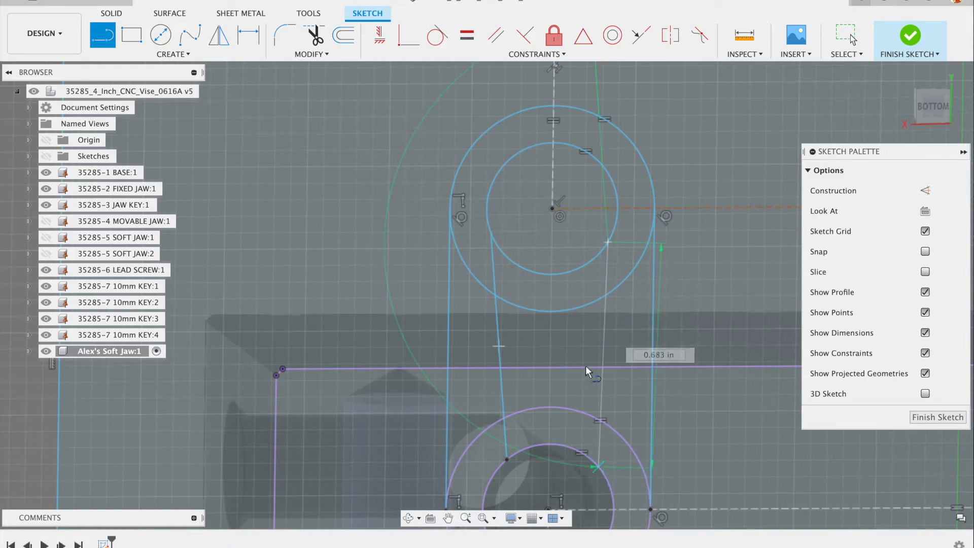
{"action": "key", "text": "Escape"}
- Make the left inner line tangent to the inner circles of the upper hole and the projected hole
{"action": "scroll", "coordinate": [415, 142], "scroll_direction": "down", "scroll_amount": 3}
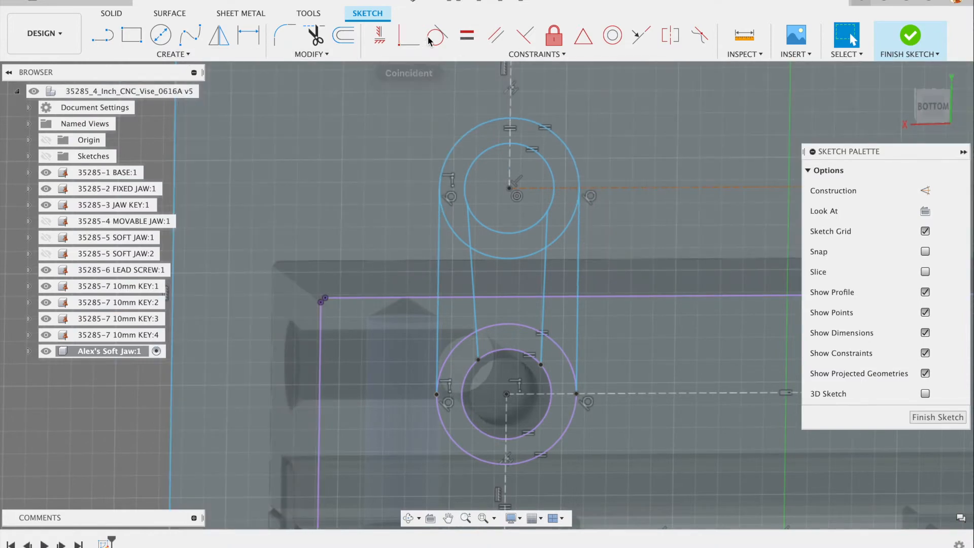
{"action": "left_click", "coordinate": [437, 35]}
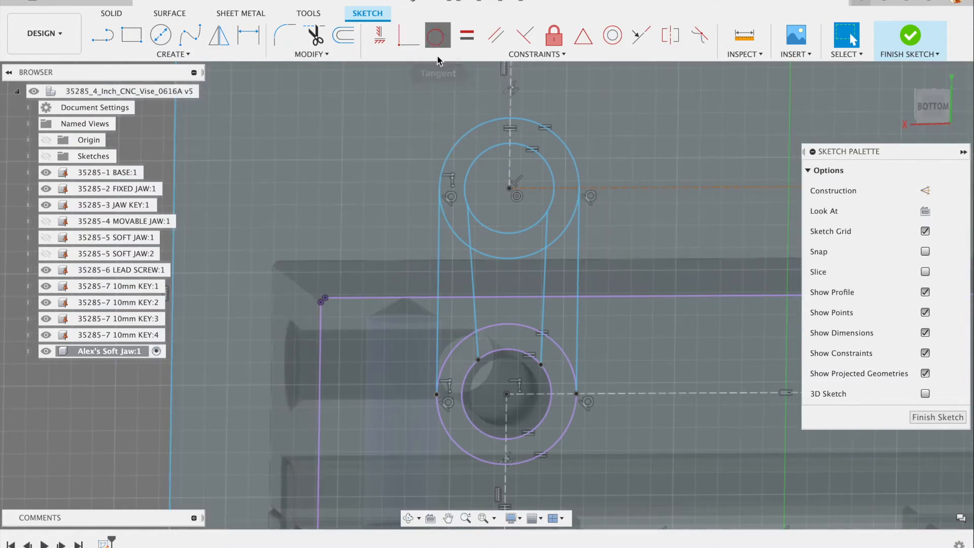
{"action": "left_click", "coordinate": [468, 232]}
{"action": "left_click", "coordinate": [463, 173]}
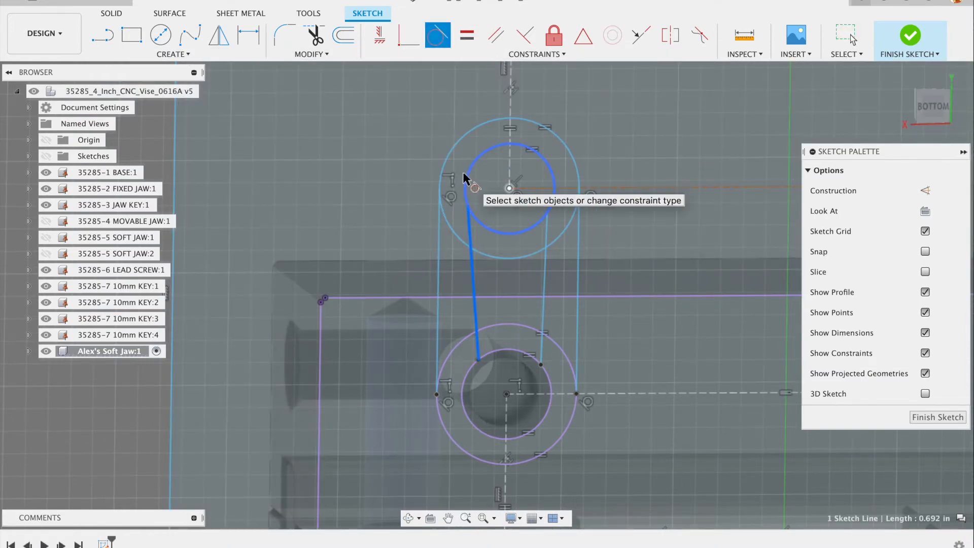
{"action": "left_click", "coordinate": [471, 279]}
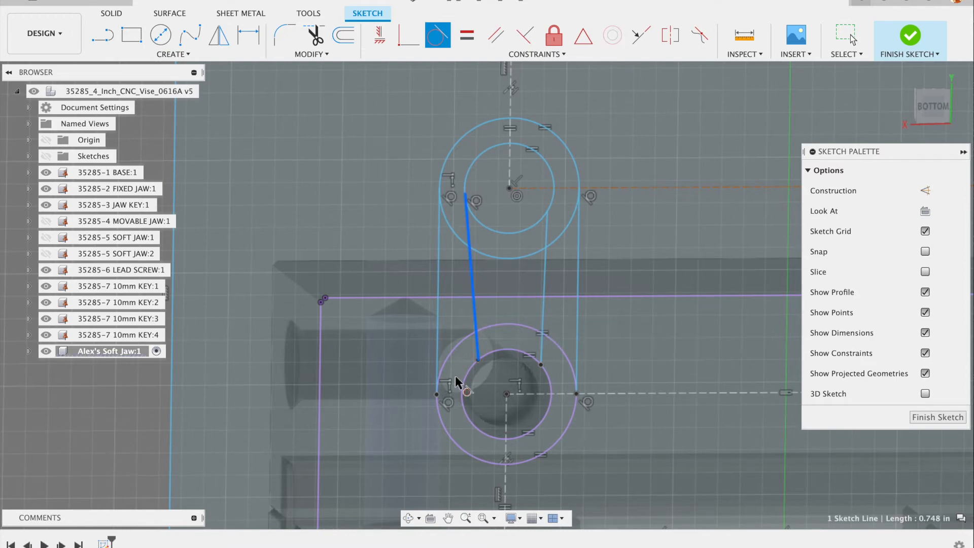
{"action": "left_click", "coordinate": [463, 392]}
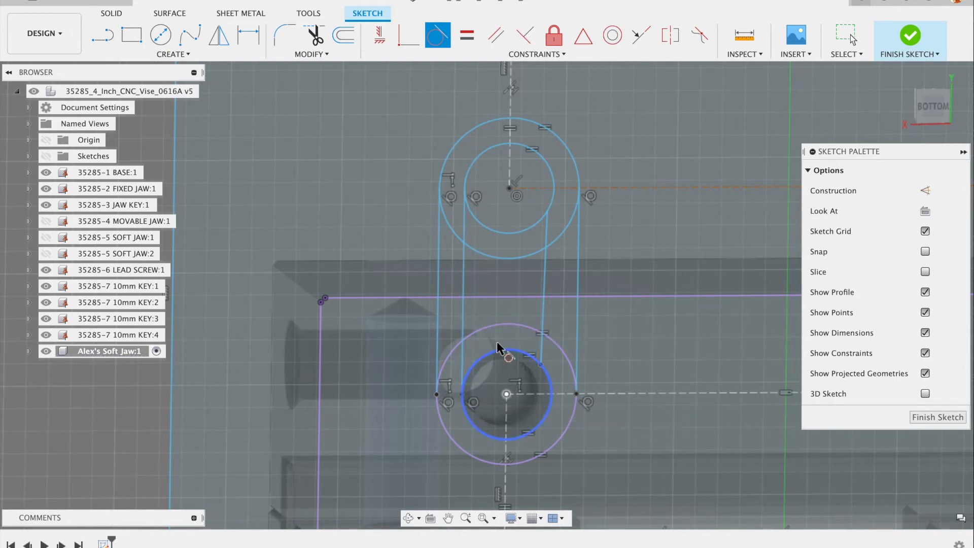
- Make the right inner line tangent to the inner circles of the upper hole and the projected hole
{"action": "left_click", "coordinate": [544, 226]}
{"action": "left_click_drag", "start_coordinate": [551, 204], "coordinate": [554, 192]}
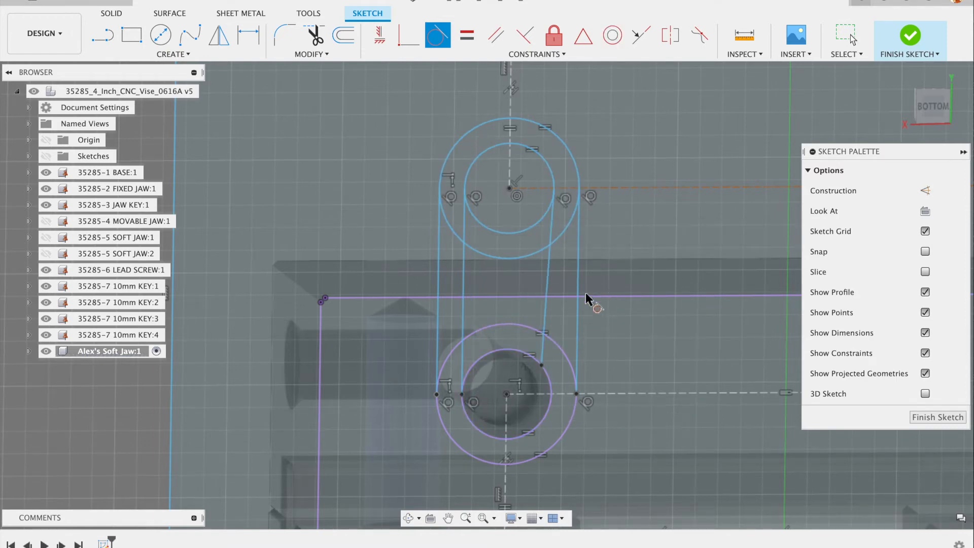
{"action": "left_click", "coordinate": [547, 381]}
{"action": "scroll", "coordinate": [489, 331], "scroll_direction": "down", "scroll_amount": 2}
{"action": "scroll", "coordinate": [302, 266], "scroll_direction": "down", "scroll_amount": 1}
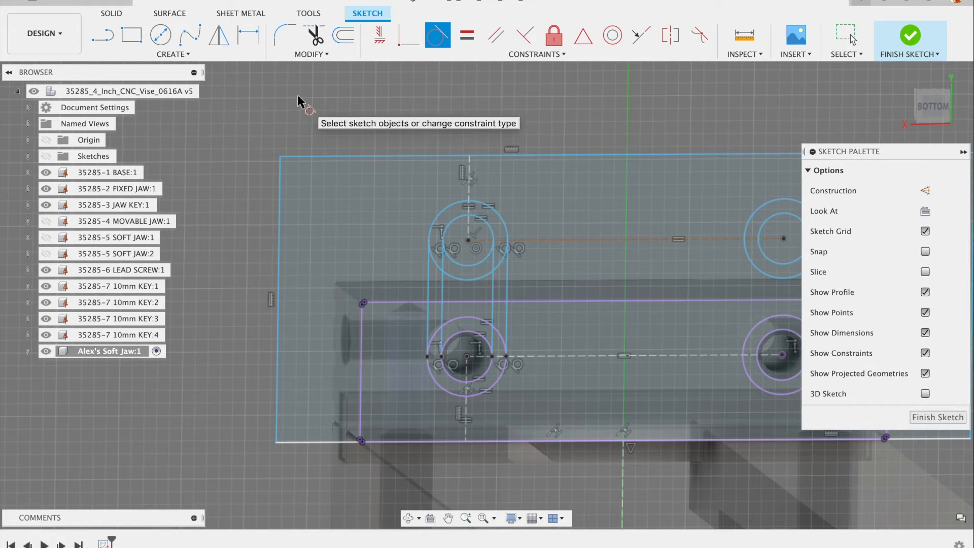
{"action": "key", "text": "Escape"}
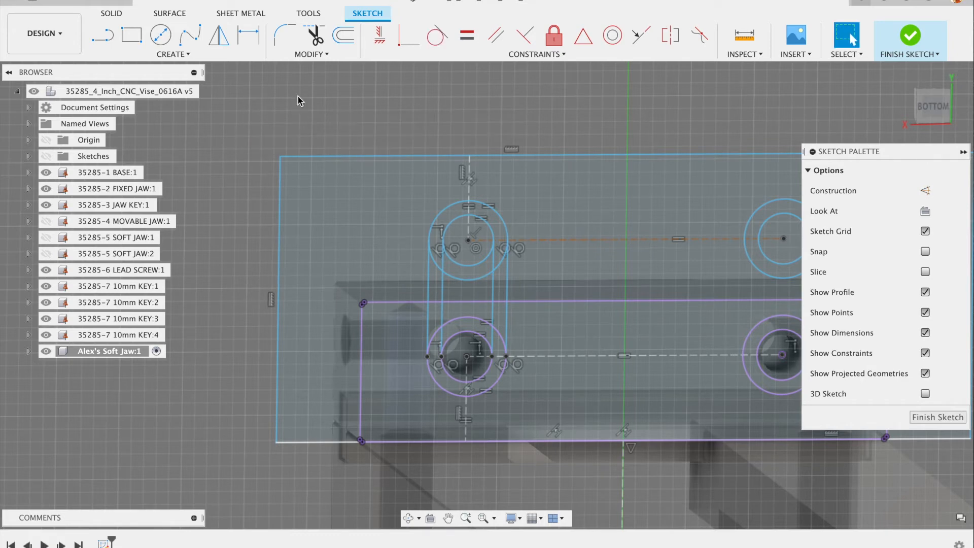
{"action": "scroll", "coordinate": [313, 104], "scroll_direction": "down", "scroll_amount": 3}
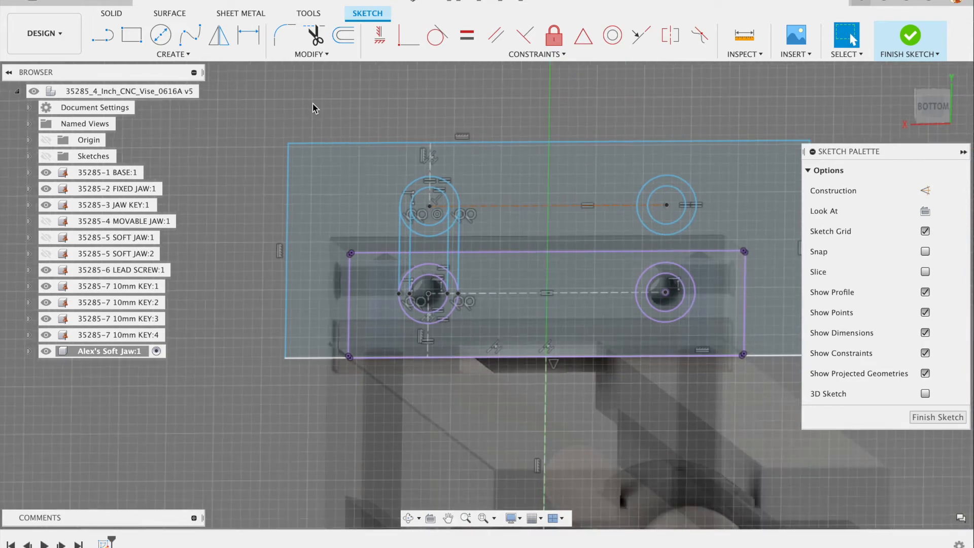
{"action": "scroll", "coordinate": [420, 272], "scroll_direction": "up", "scroll_amount": 4}
{"action": "scroll", "coordinate": [420, 275], "scroll_direction": "up", "scroll_amount": 2}
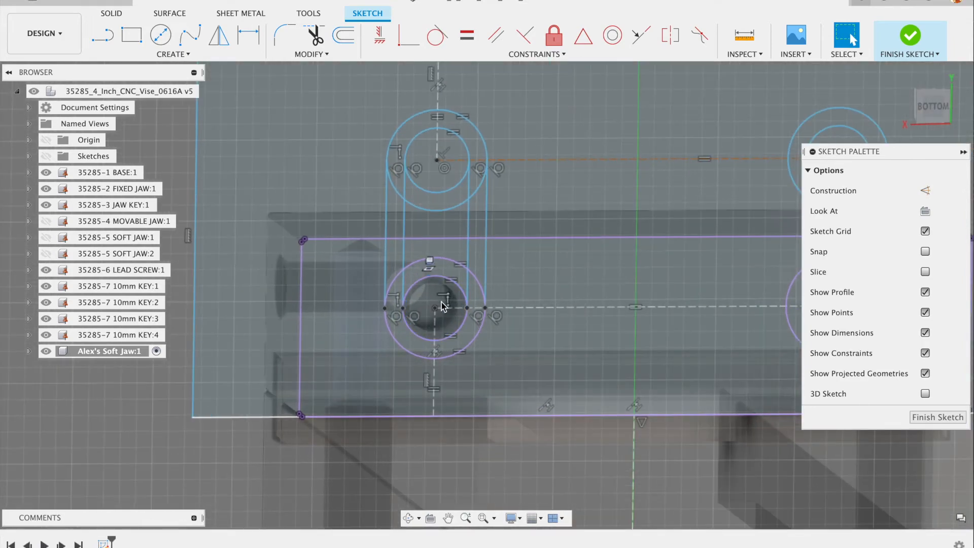
- Inspect the tangent lines and circles that form the slot between the left upper hole and the projected hole
{"action": "scroll", "coordinate": [441, 269], "scroll_direction": "up", "scroll_amount": 3}
{"action": "scroll", "coordinate": [451, 265], "scroll_direction": "down", "scroll_amount": 2}
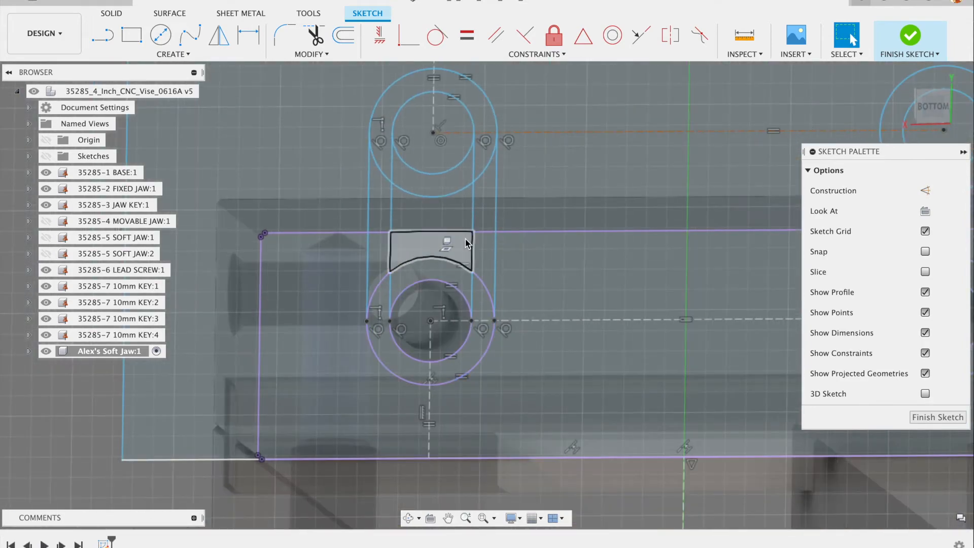
{"action": "left_click", "coordinate": [456, 160]}
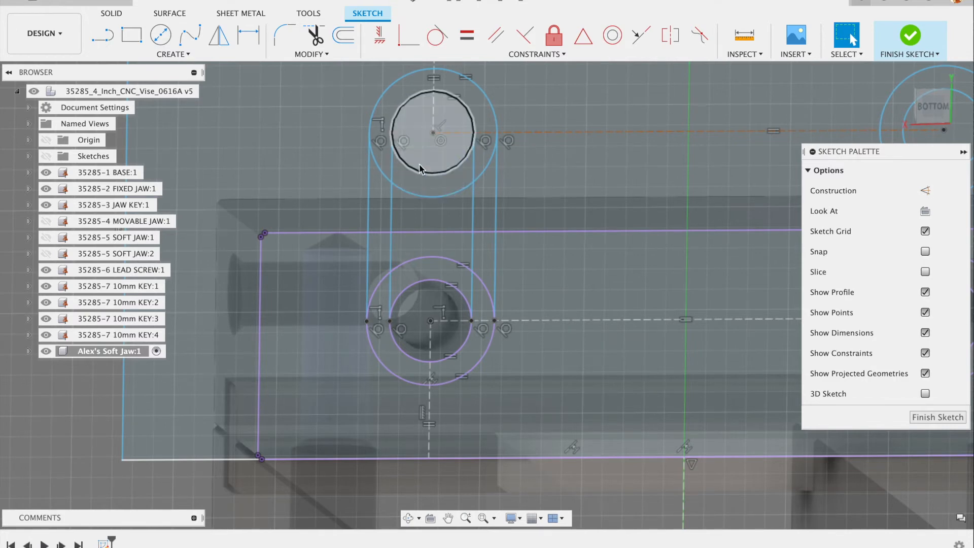
{"action": "scroll", "coordinate": [419, 170], "scroll_direction": "up", "scroll_amount": 2}
{"action": "key", "text": "t"}
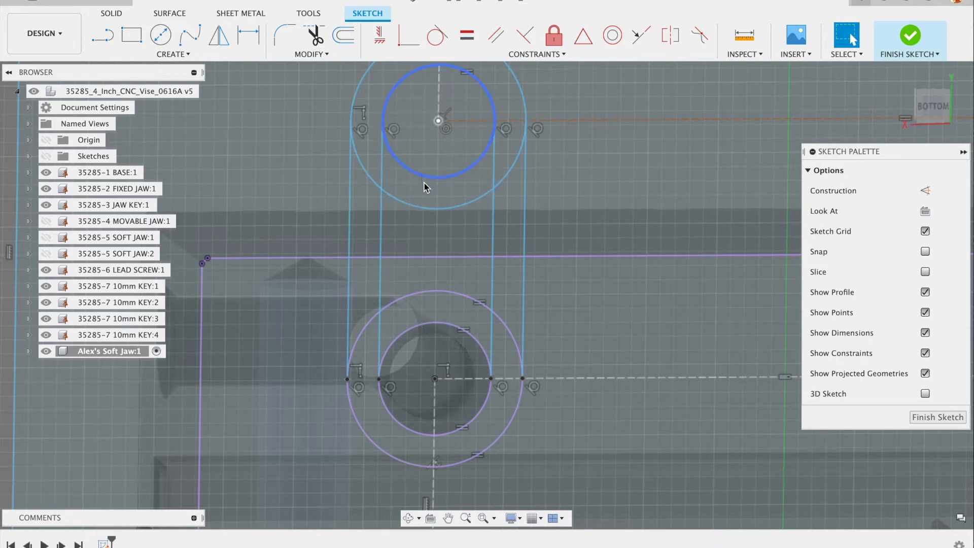
{"action": "left_click", "coordinate": [433, 210]}
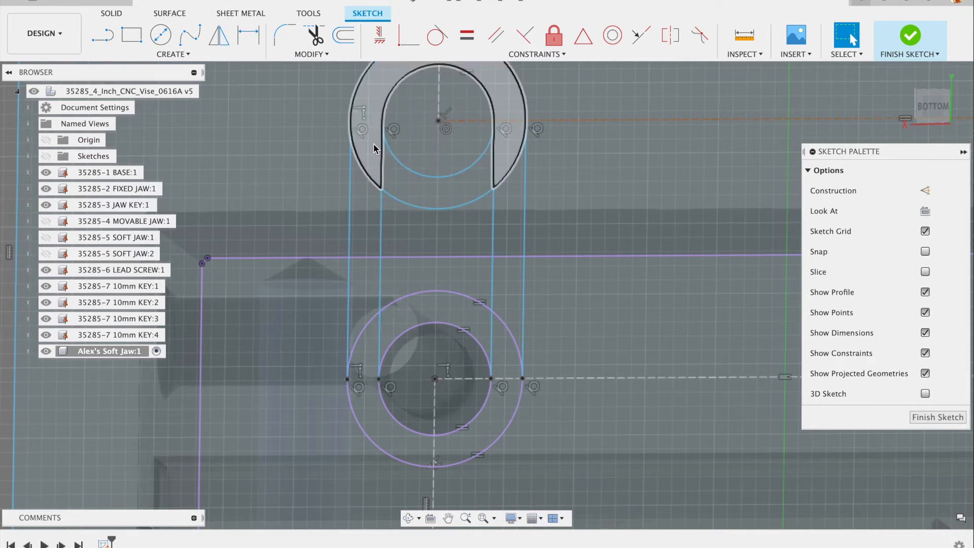
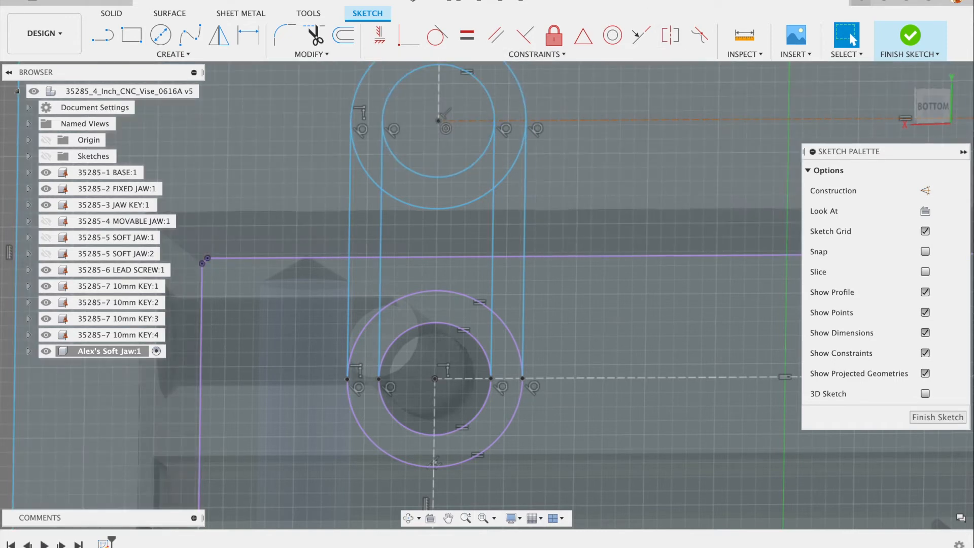
- Examine the whole jaw sketch against the vise body, both face-on and from a tilted view
{"action": "scroll", "coordinate": [688, 72], "scroll_direction": "down", "scroll_amount": 5}
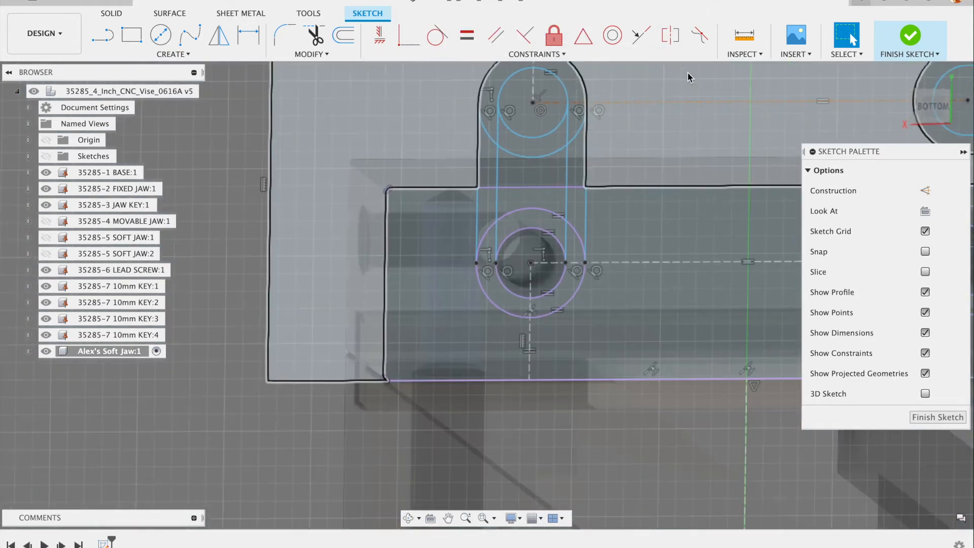
{"action": "scroll", "coordinate": [377, 236], "scroll_direction": "down", "scroll_amount": 4}
{"action": "scroll", "coordinate": [373, 268], "scroll_direction": "down", "scroll_amount": 3}
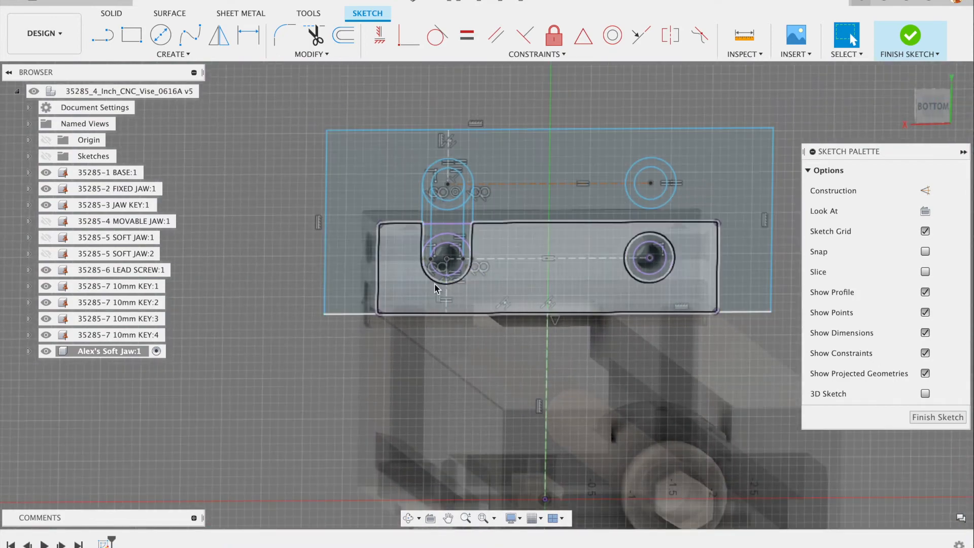
{"action": "scroll", "coordinate": [496, 275], "scroll_direction": "up", "scroll_amount": 3}
{"action": "scroll", "coordinate": [496, 275], "scroll_direction": "down", "scroll_amount": 3}
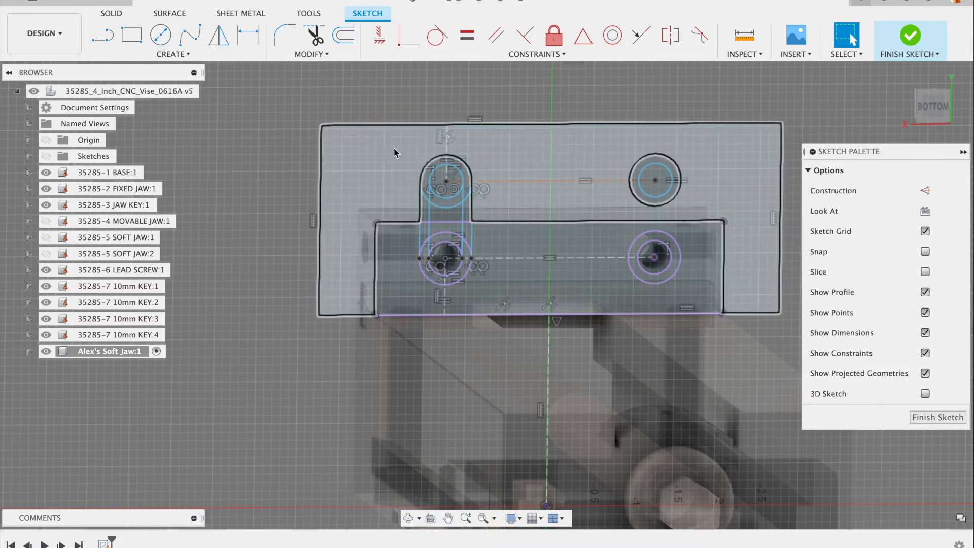
{"action": "mouse_move", "coordinate": [509, 250]}
{"action": "middle_mouse_down", "text": "shift"}
{"action": "mouse_move", "coordinate": [479, 244]}
{"action": "mouse_move", "coordinate": [503, 235]}
{"action": "mouse_move", "coordinate": [539, 246]}
{"action": "mouse_move", "coordinate": [494, 237]}
{"action": "mouse_move", "coordinate": [531, 308]}
{"action": "mouse_move", "coordinate": [532, 347]}
{"action": "middle_mouse_up", "text": "shift"}
{"action": "scroll", "coordinate": [501, 274], "scroll_direction": "down", "scroll_amount": 5}
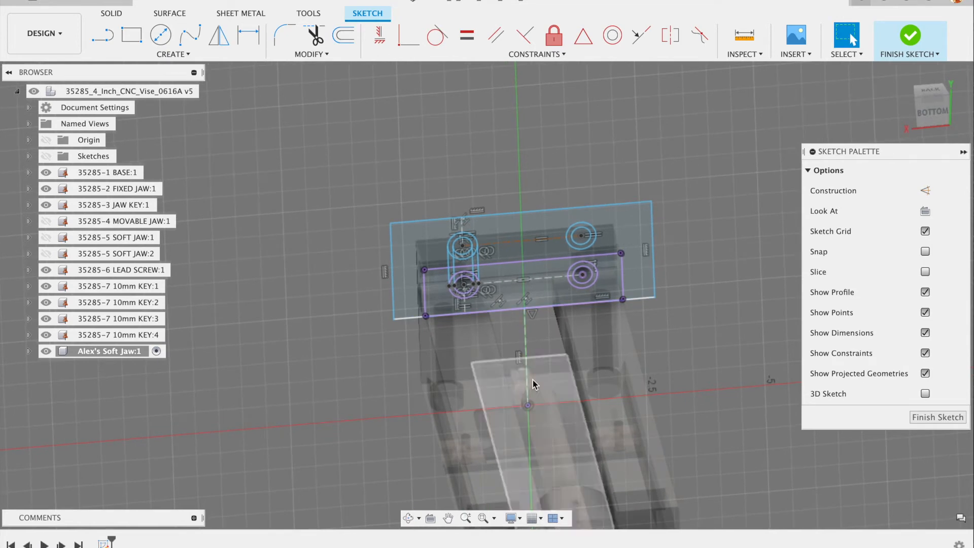
{"action": "left_click", "coordinate": [528, 405]}
{"action": "mouse_move", "coordinate": [523, 323]}
{"action": "middle_mouse_down", "text": "shift"}
{"action": "mouse_move", "coordinate": [548, 305]}
{"action": "mouse_move", "coordinate": [520, 290]}
{"action": "mouse_move", "coordinate": [523, 321]}
{"action": "mouse_move", "coordinate": [516, 279]}
{"action": "middle_mouse_up", "text": "shift"}
{"action": "scroll", "coordinate": [397, 249], "scroll_direction": "up", "scroll_amount": 4}
{"action": "scroll", "coordinate": [367, 257], "scroll_direction": "down", "scroll_amount": 3}
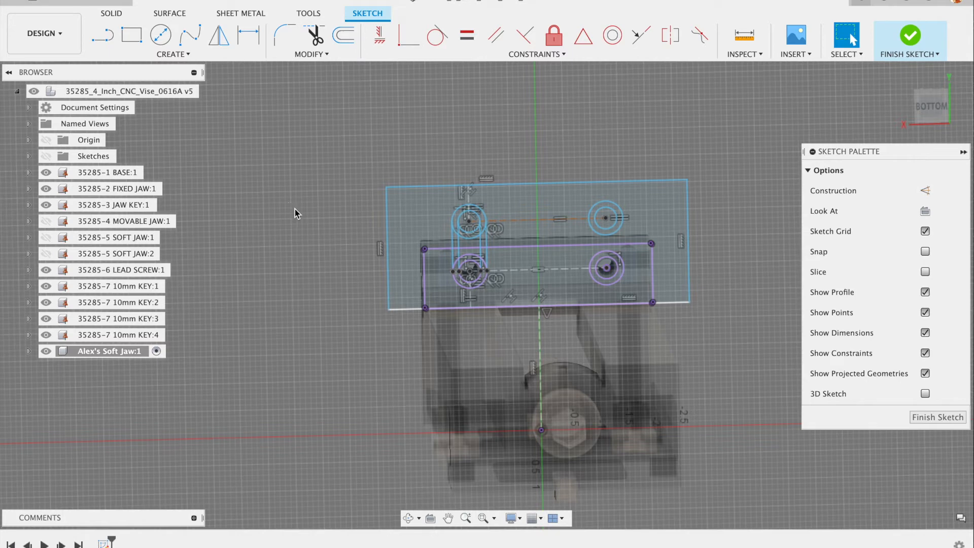
- Dimension the oversized rectangle's vertical side, defining it as a Height parameter of 2 in
{"action": "key", "text": "d"}
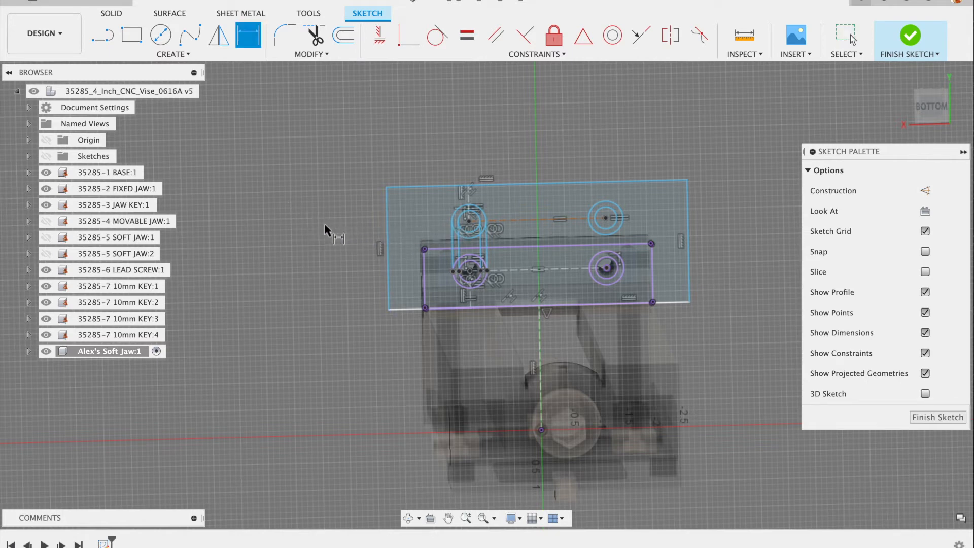
{"action": "left_click", "coordinate": [172, 54]}
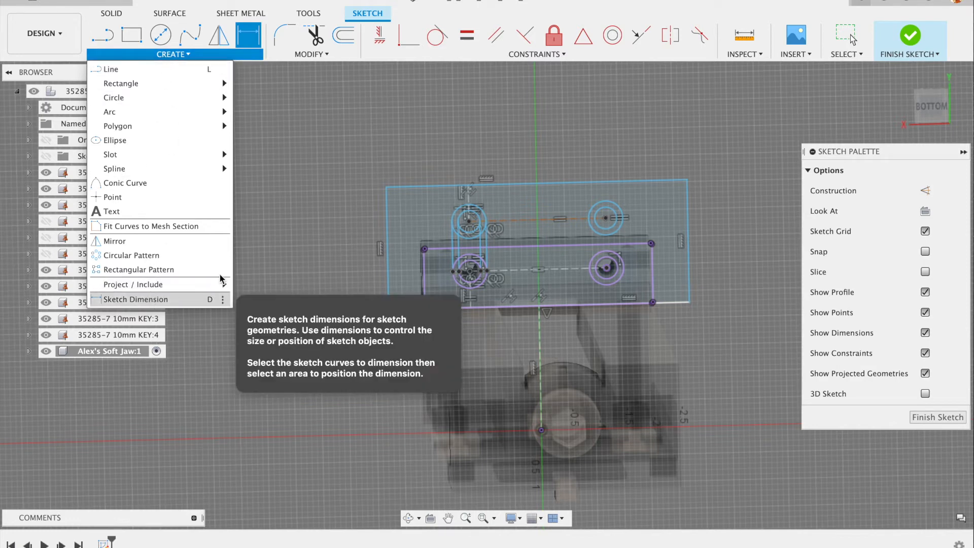
{"action": "left_click", "coordinate": [170, 298]}
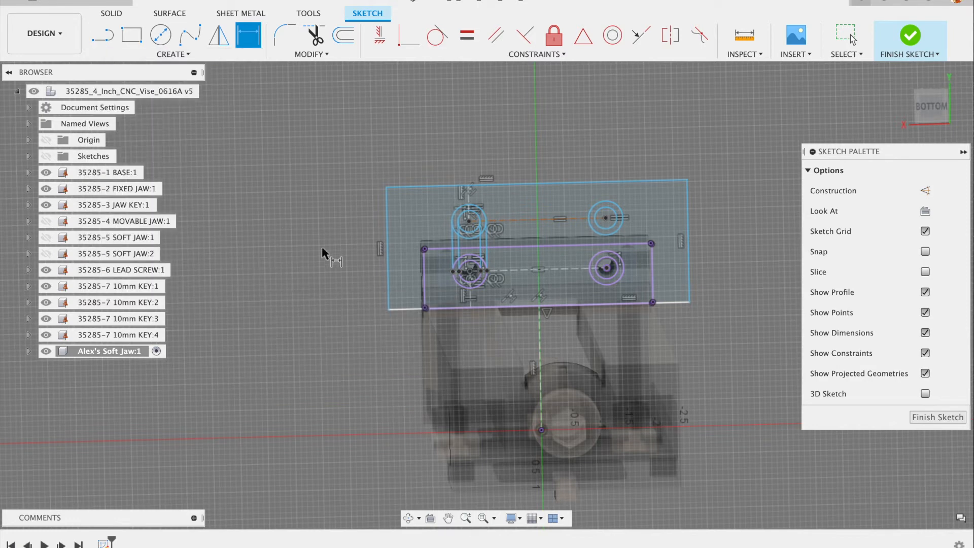
{"action": "left_click", "coordinate": [386, 265]}
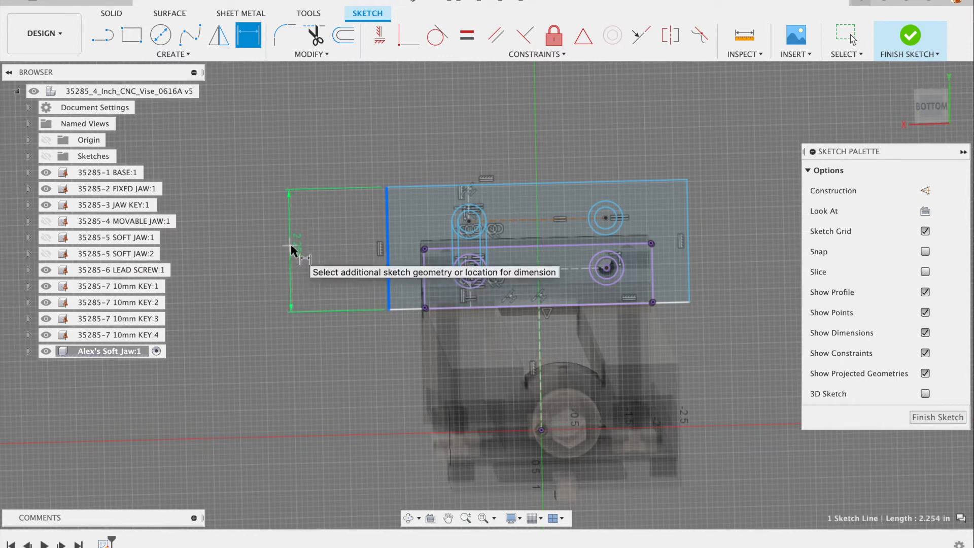
{"action": "left_click", "coordinate": [294, 246]}
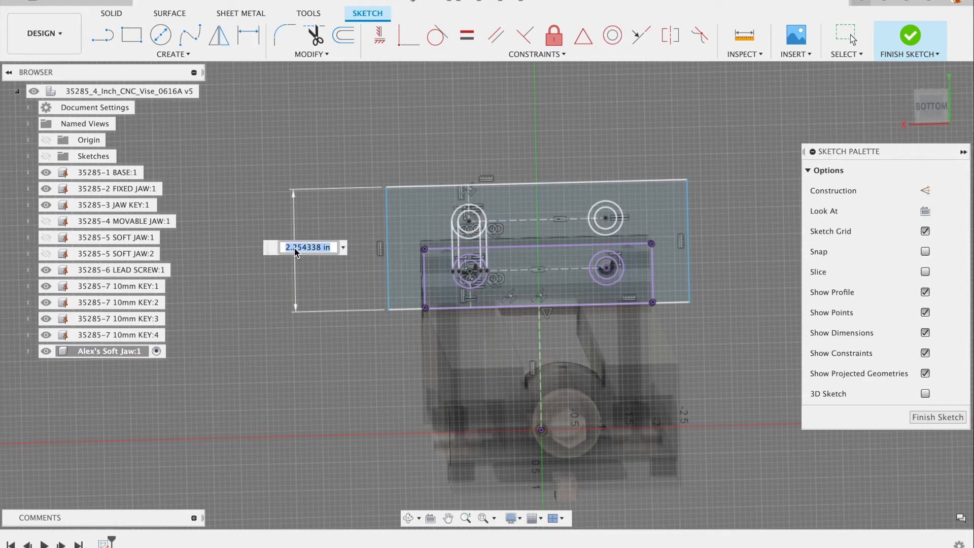
{"action": "type", "text": "Height"}
{"action": "type", "text": "=2"}
{"action": "key", "text": "Return"}
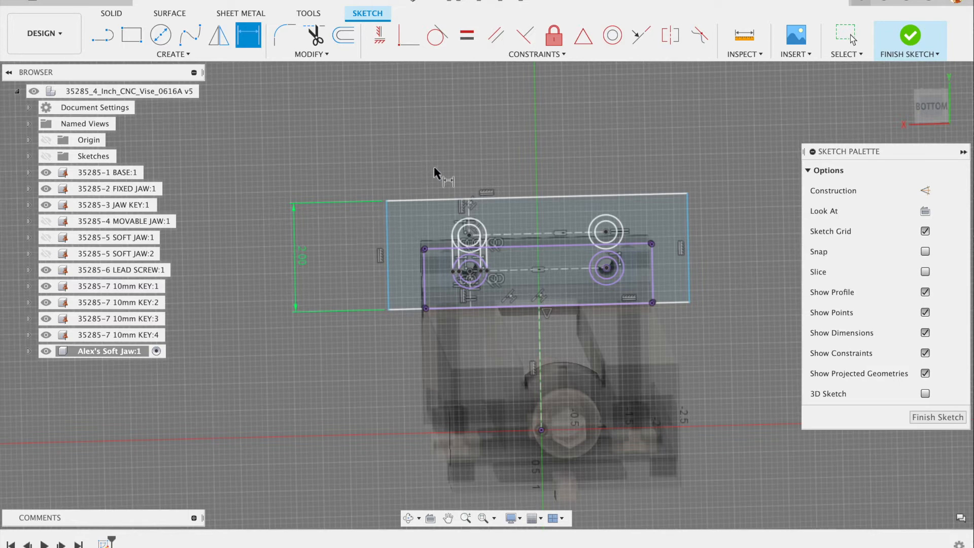
- Dimension the oversized rectangle's upper edge, defining it as a Width parameter of 5 in
{"action": "left_click", "coordinate": [526, 195]}
{"action": "left_click", "coordinate": [522, 134]}
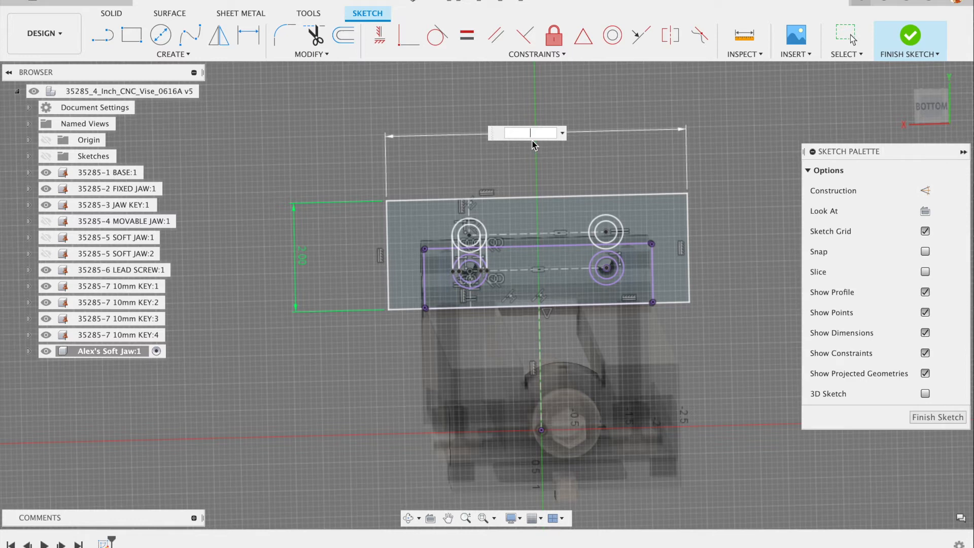
{"action": "type", "text": "dth=5.5"}
{"action": "key", "text": "BackSpace"}
{"action": "key", "text": "BackSpace"}
{"action": "key", "text": "Return"}
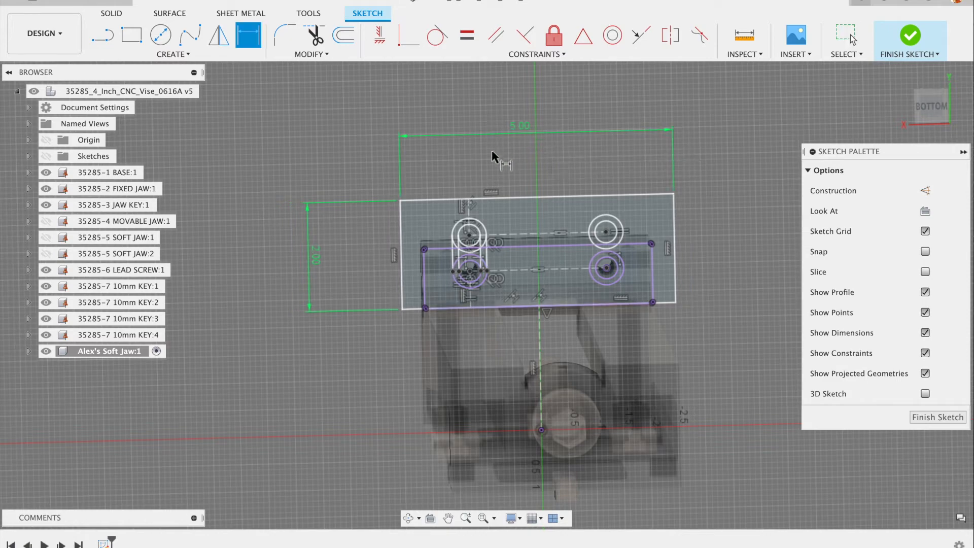
- Examine how the dimensioned rectangle sits around the projected jaw outline and the bolt holes
{"action": "scroll", "coordinate": [424, 271], "scroll_direction": "up", "scroll_amount": 2}
{"action": "scroll", "coordinate": [424, 274], "scroll_direction": "up", "scroll_amount": 3}
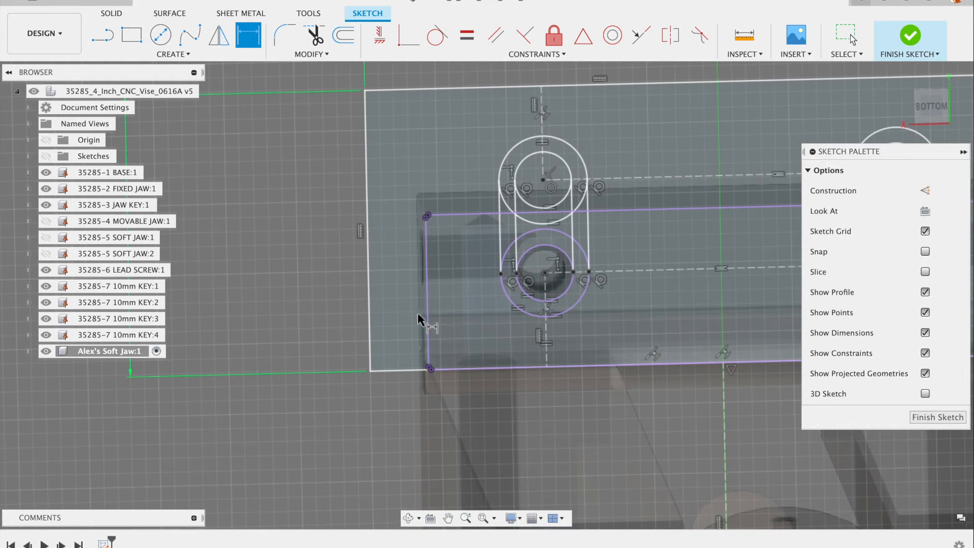
{"action": "scroll", "coordinate": [345, 305], "scroll_direction": "down", "scroll_amount": 2}
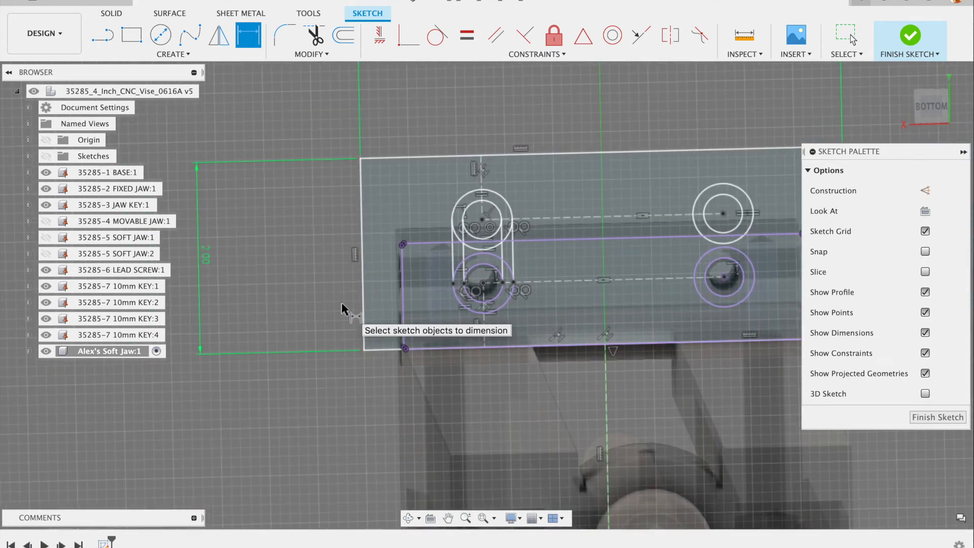
{"action": "scroll", "coordinate": [342, 302], "scroll_direction": "down", "scroll_amount": 1}
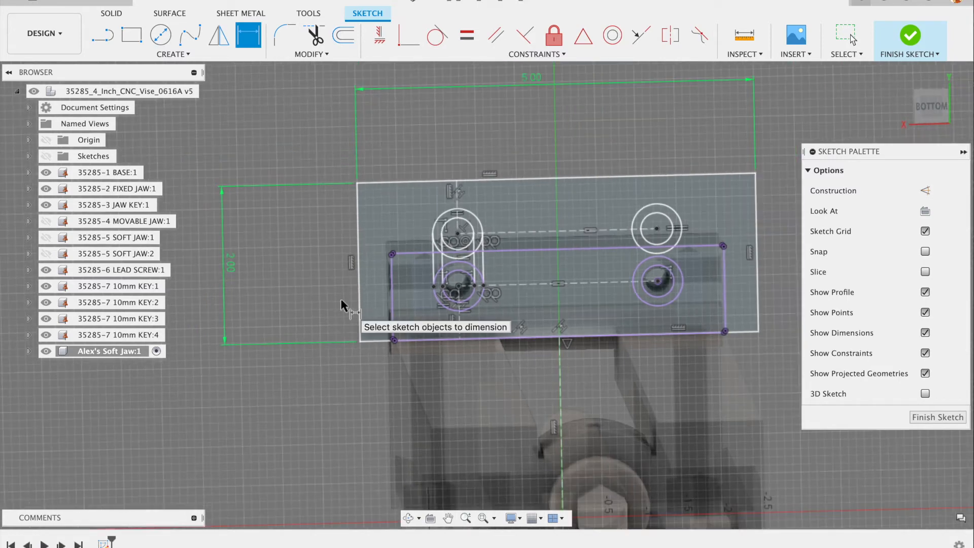
{"action": "scroll", "coordinate": [347, 276], "scroll_direction": "down", "scroll_amount": 1}
{"action": "scroll", "coordinate": [357, 269], "scroll_direction": "down", "scroll_amount": 1}
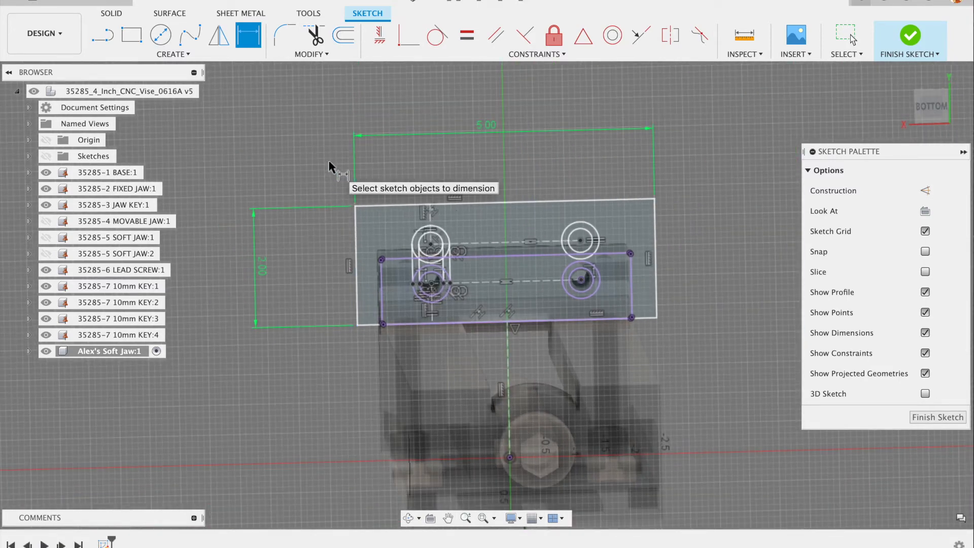
{"action": "key", "text": "Escape"}
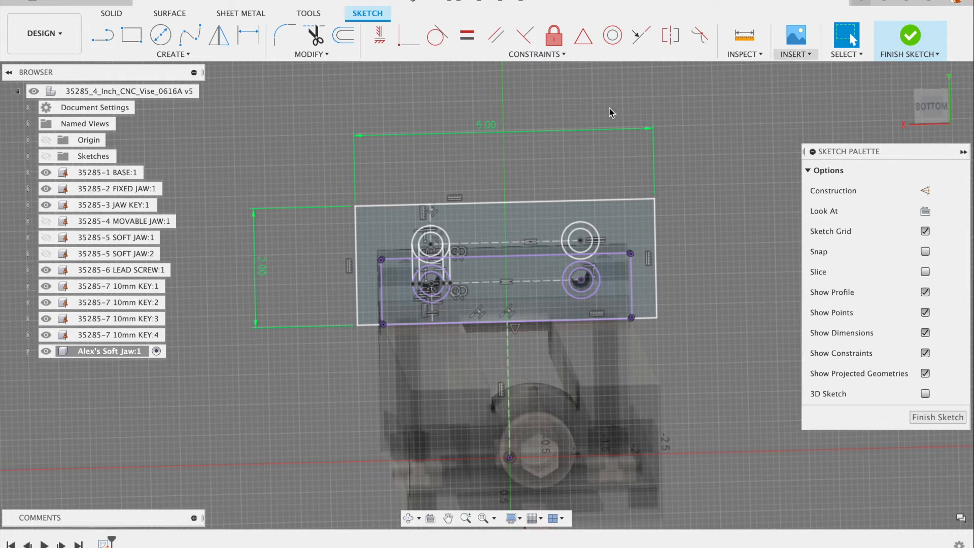
{"action": "mouse_move", "coordinate": [431, 244]}
{"action": "middle_mouse_down", "text": "shift"}
{"action": "mouse_move", "coordinate": [482, 210]}
{"action": "mouse_move", "coordinate": [457, 226]}
{"action": "middle_mouse_up", "text": "shift"}
{"action": "scroll", "coordinate": [417, 246], "scroll_direction": "up", "scroll_amount": 4}
{"action": "scroll", "coordinate": [375, 253], "scroll_direction": "down", "scroll_amount": 3}
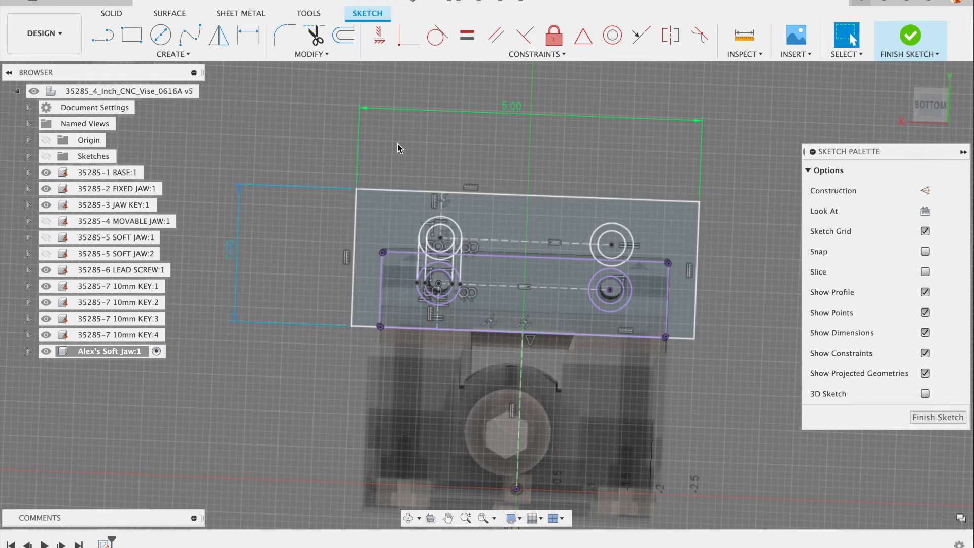
- Finish the sketch and start an extrusion with the inner jaw profile and the surrounding rectangle profile selected
{"action": "left_click", "coordinate": [911, 36]}
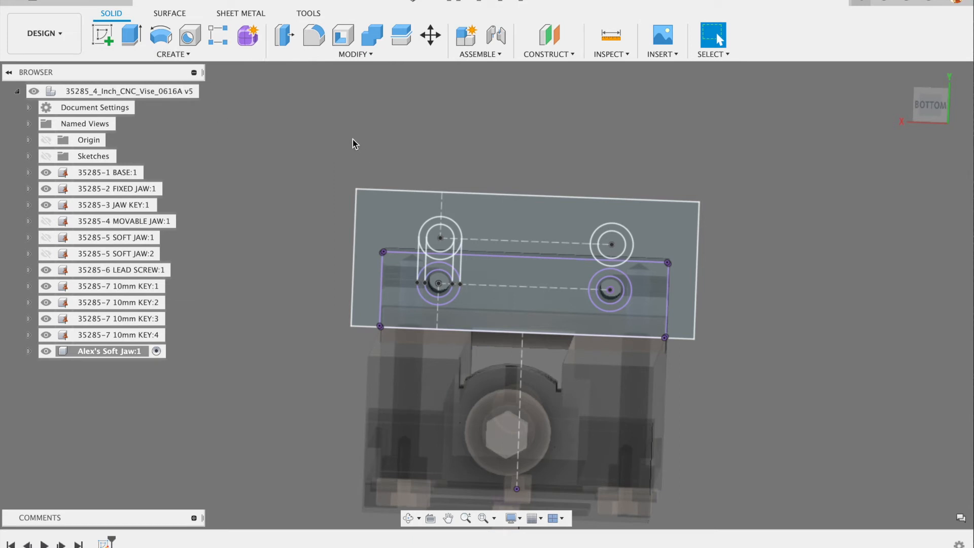
{"action": "key", "text": "e"}
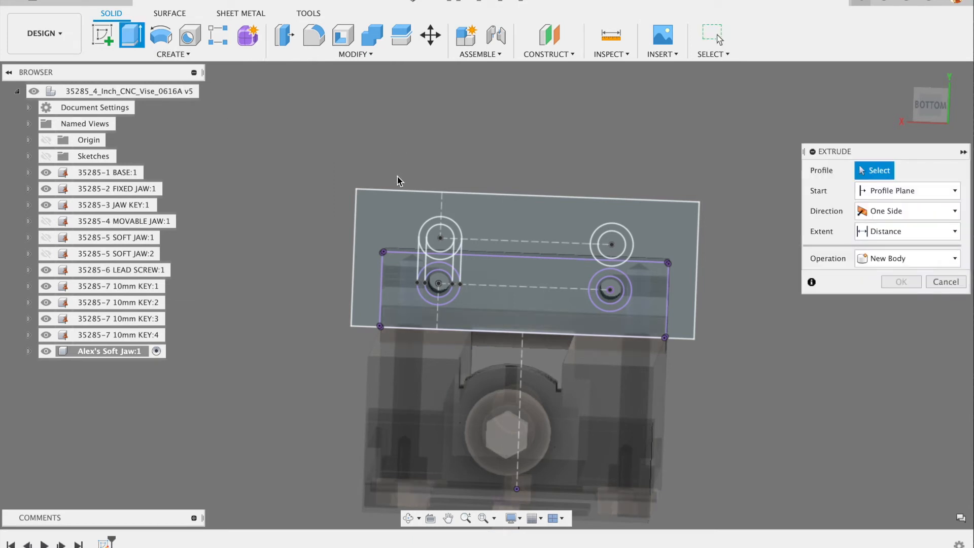
{"action": "middle_click_drag", "start_coordinate": [363, 167], "coordinate": [346, 157], "text": "shift"}
{"action": "scroll", "coordinate": [325, 212], "scroll_direction": "up", "scroll_amount": 4}
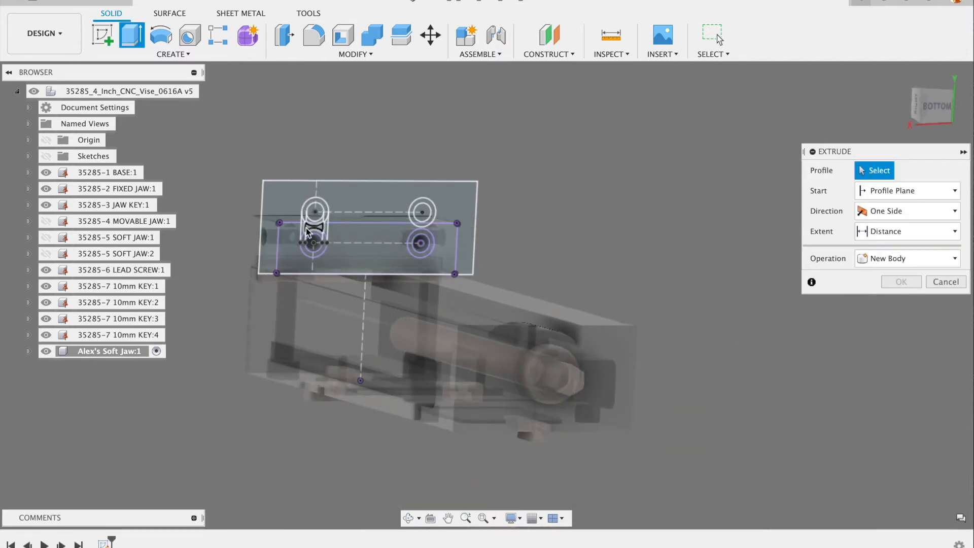
{"action": "scroll", "coordinate": [276, 249], "scroll_direction": "up", "scroll_amount": 3}
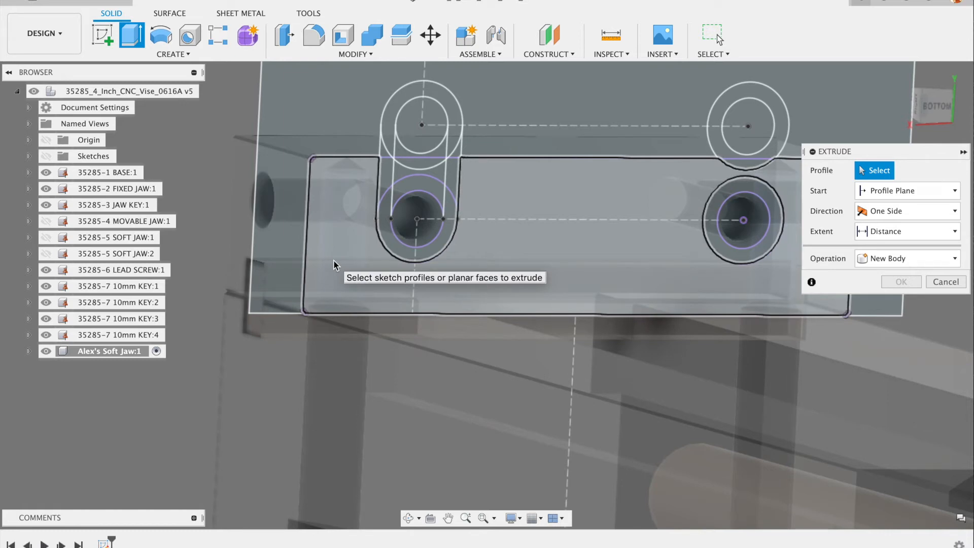
{"action": "left_click", "coordinate": [334, 260]}
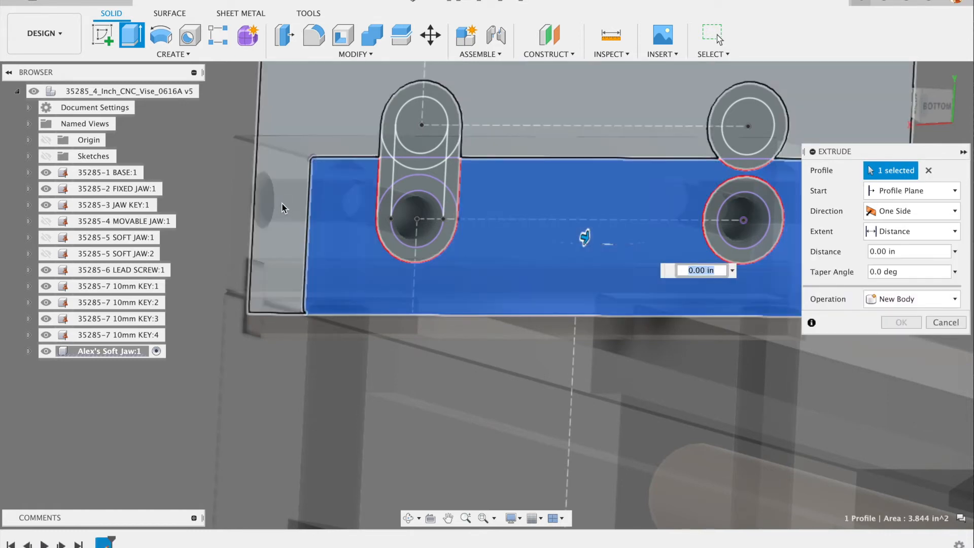
{"action": "left_click", "coordinate": [282, 208]}
{"action": "middle_click_drag", "start_coordinate": [339, 230], "coordinate": [361, 242], "text": "shift"}
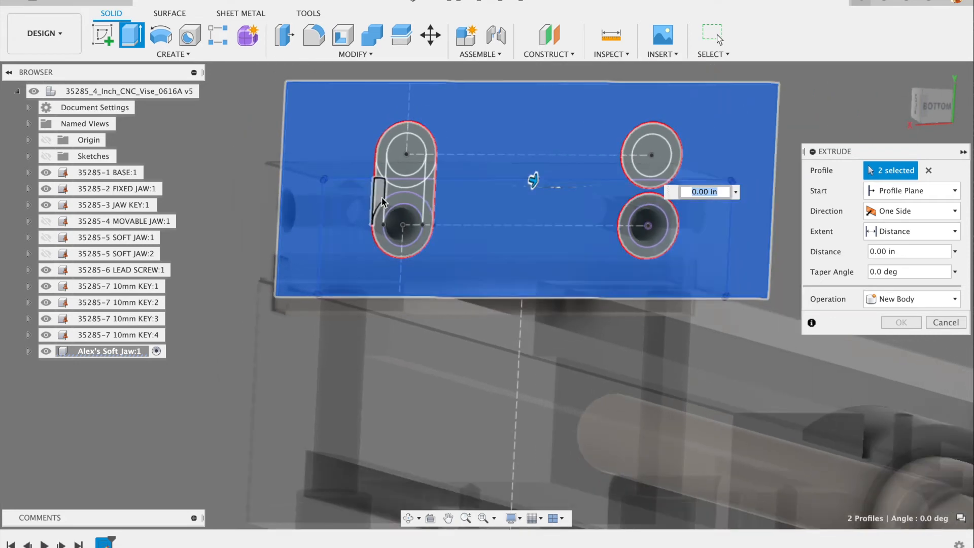
- Add all regions inside the left slot and the two right holes to the extrusion's profile selection
{"action": "left_click_drag", "start_coordinate": [369, 101], "coordinate": [448, 275]}
{"action": "left_click_drag", "start_coordinate": [612, 101], "coordinate": [697, 283]}
{"action": "scroll", "coordinate": [686, 230], "scroll_direction": "down", "scroll_amount": 5}
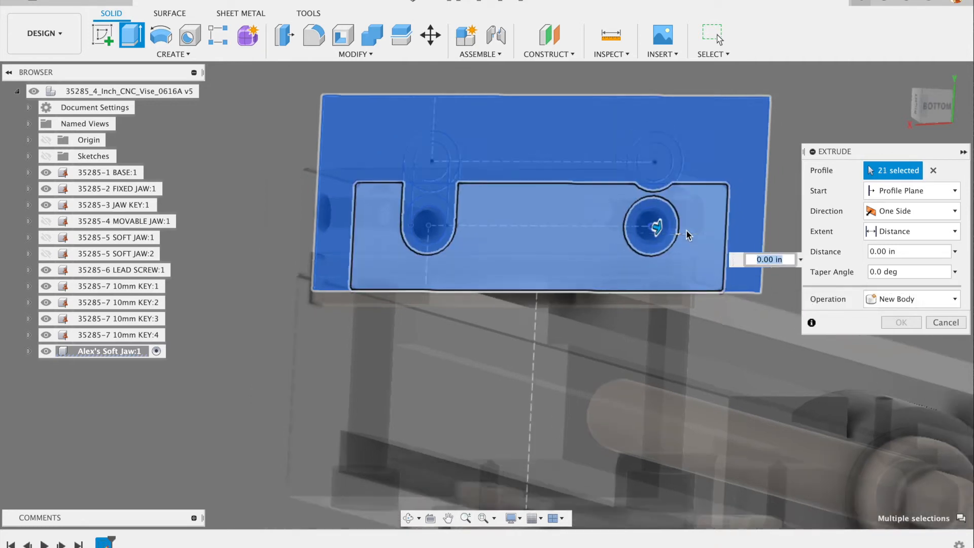
- Extrude the selected profiles as a new body with the distance defined as Thickness=.75, and save the design as a new version
{"action": "mouse_move", "coordinate": [384, 153]}
{"action": "middle_mouse_down", "text": "shift"}
{"action": "mouse_move", "coordinate": [355, 148]}
{"action": "mouse_move", "coordinate": [391, 151]}
{"action": "middle_mouse_up", "text": "shift"}
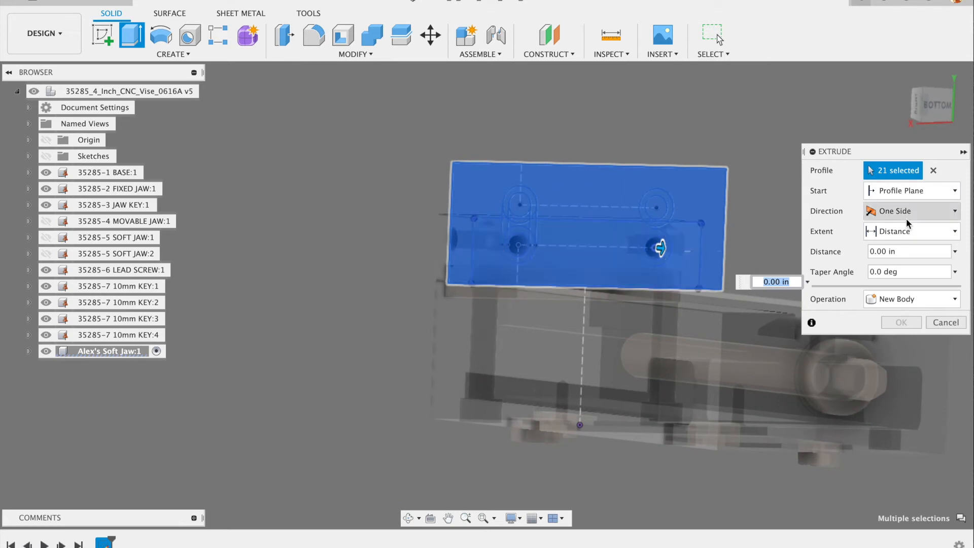
{"action": "left_click", "coordinate": [894, 249]}
{"action": "double_click", "coordinate": [900, 249]}
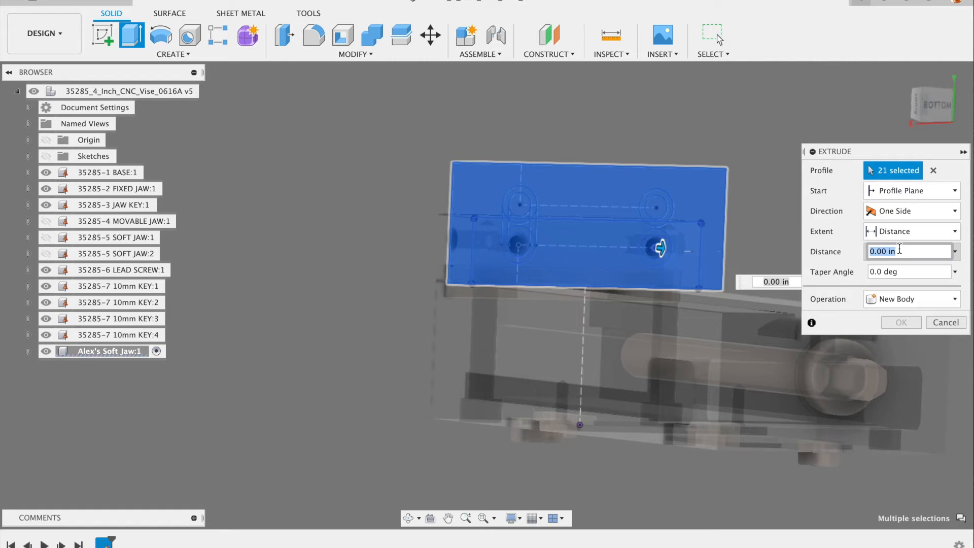
{"action": "type", "text": "Thickness="}
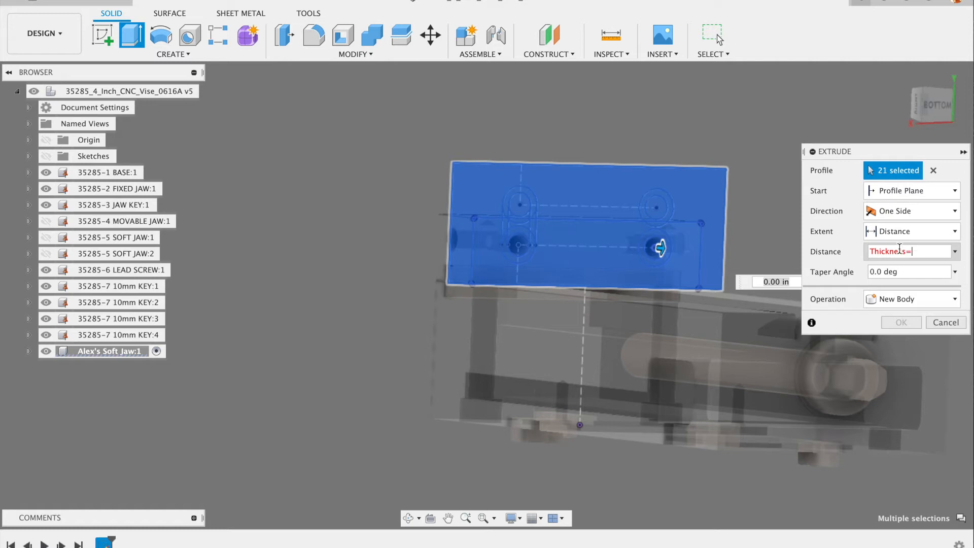
{"action": "type", "text": ".75"}
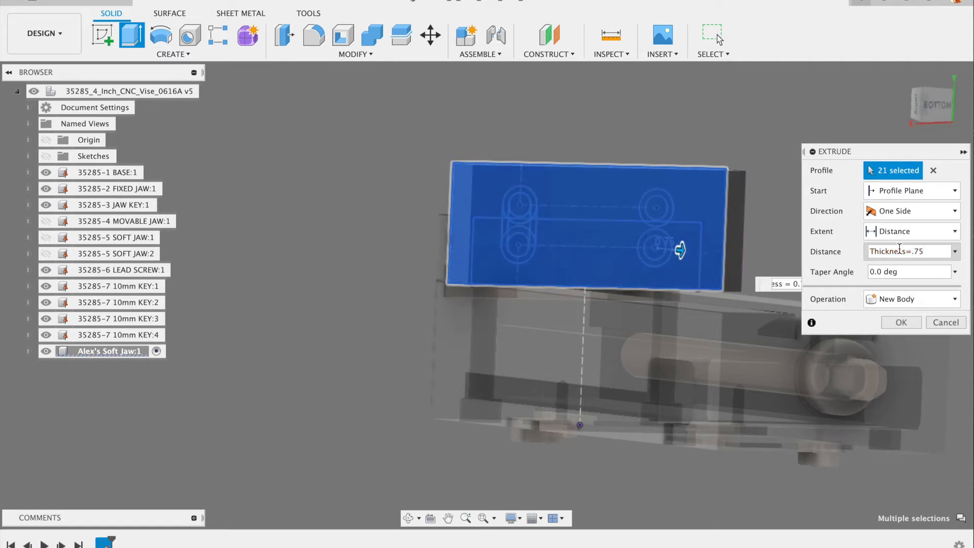
{"action": "left_click", "coordinate": [899, 324]}
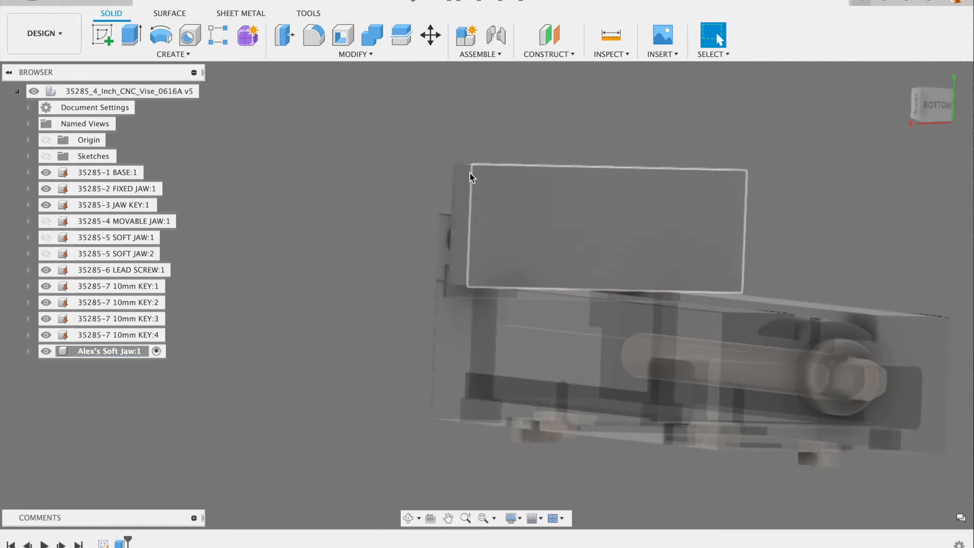
{"action": "mouse_move", "coordinate": [388, 166]}
{"action": "middle_mouse_down", "text": "shift"}
{"action": "mouse_move", "coordinate": [375, 182]}
{"action": "mouse_move", "coordinate": [386, 175]}
{"action": "middle_mouse_up", "text": "shift"}
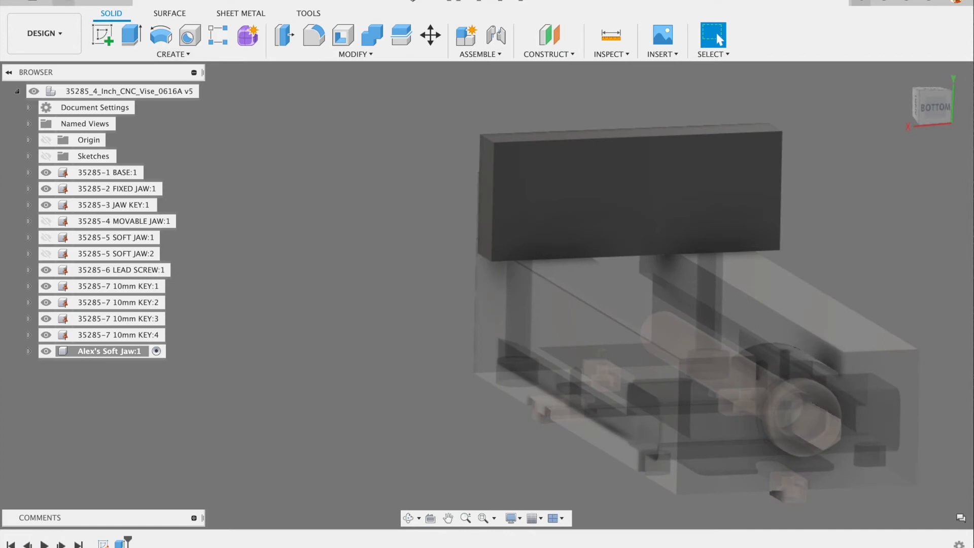
{"action": "left_click", "coordinate": [63, 2]}
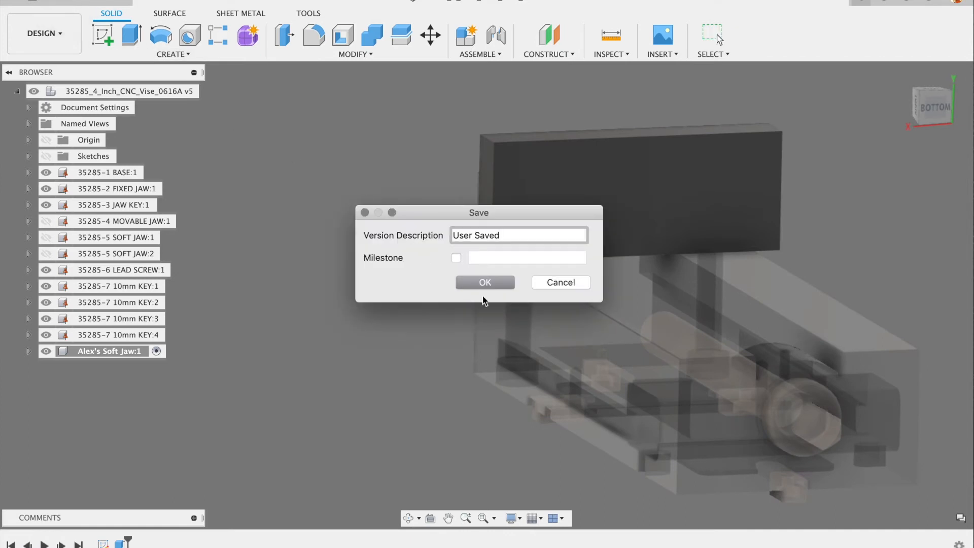
{"action": "left_click", "coordinate": [486, 283]}
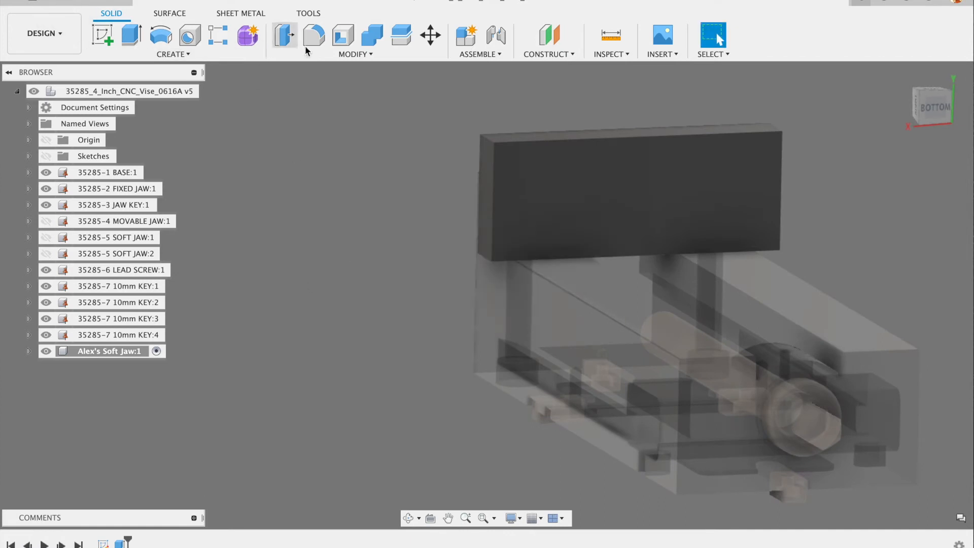
- Open the design's parameters and expand the custom soft jaw's model parameters for both Sketch1 and Extrude1
{"action": "middle_click_drag", "start_coordinate": [332, 185], "coordinate": [321, 70], "text": "shift"}
{"action": "left_click", "coordinate": [343, 55]}
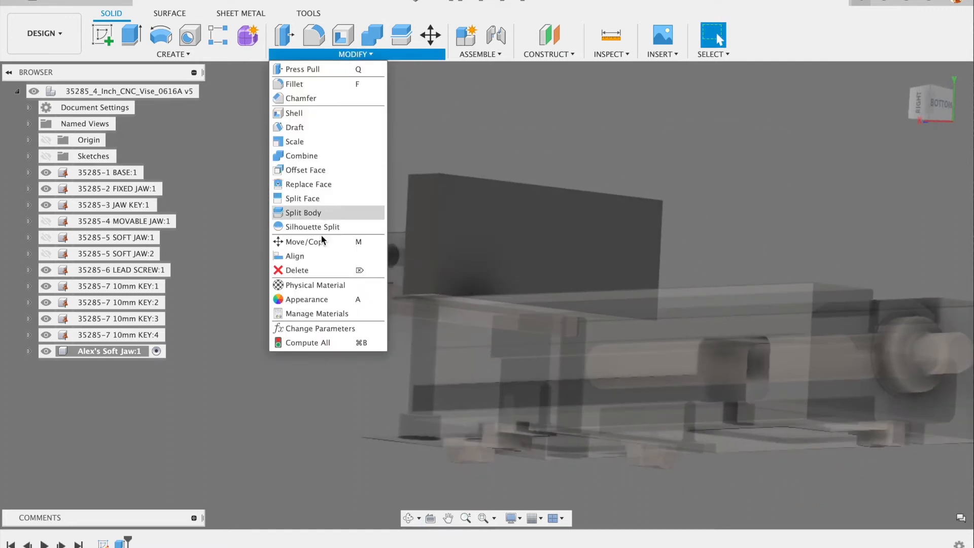
{"action": "left_click", "coordinate": [320, 329]}
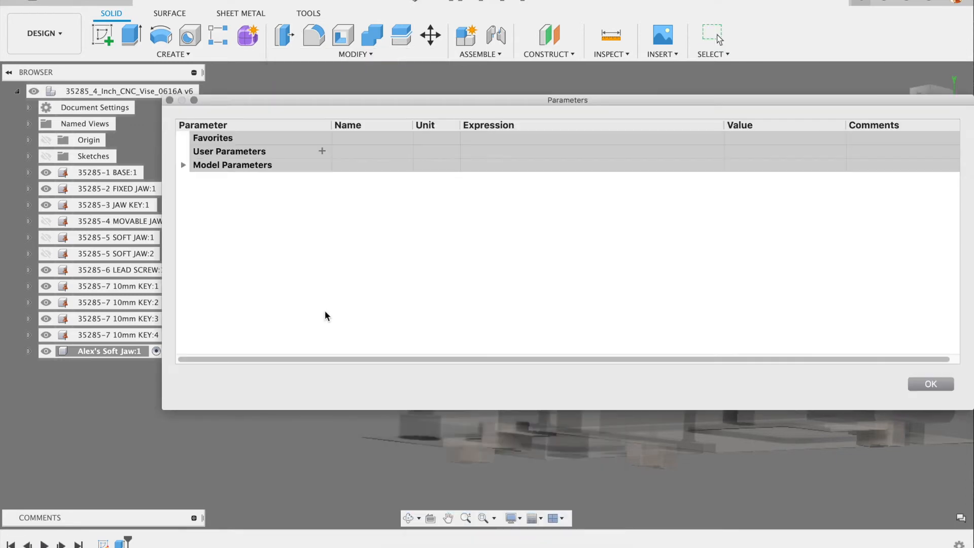
{"action": "left_click", "coordinate": [184, 165]}
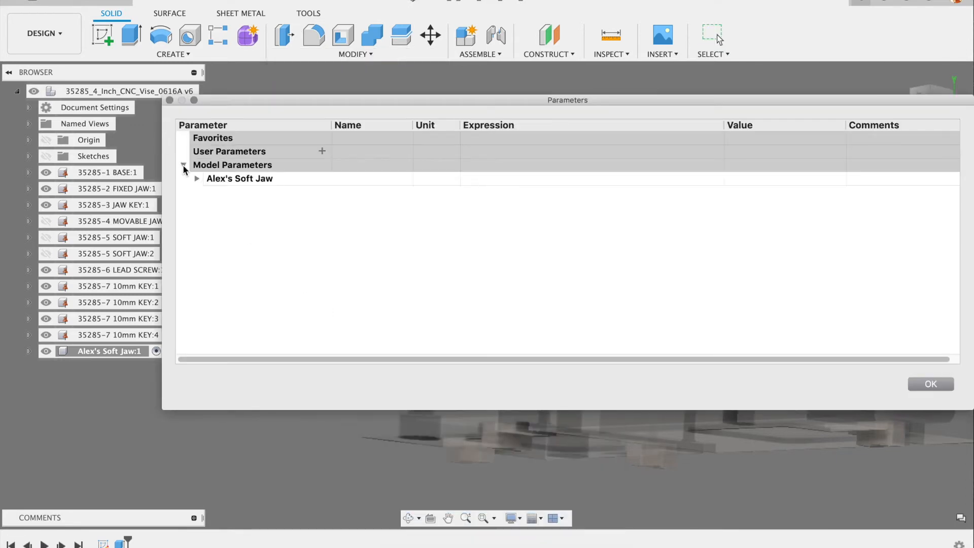
{"action": "left_click", "coordinate": [196, 179]}
{"action": "left_click", "coordinate": [210, 192]}
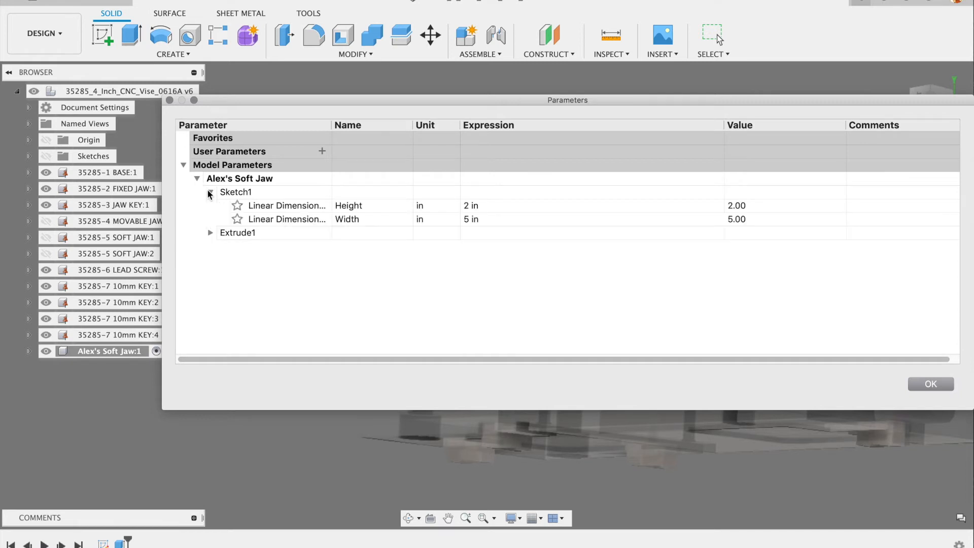
{"action": "left_click", "coordinate": [209, 232]}
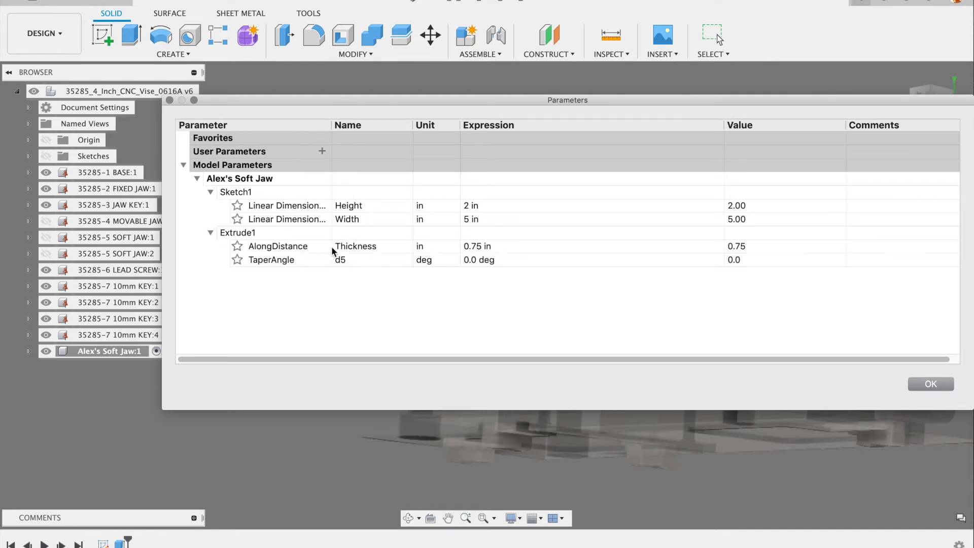
- Mark the Height, Width and Thickness parameters as favorites, collapse the model parameters and close the parameters window
{"action": "left_click", "coordinate": [237, 206]}
{"action": "left_click", "coordinate": [238, 232]}
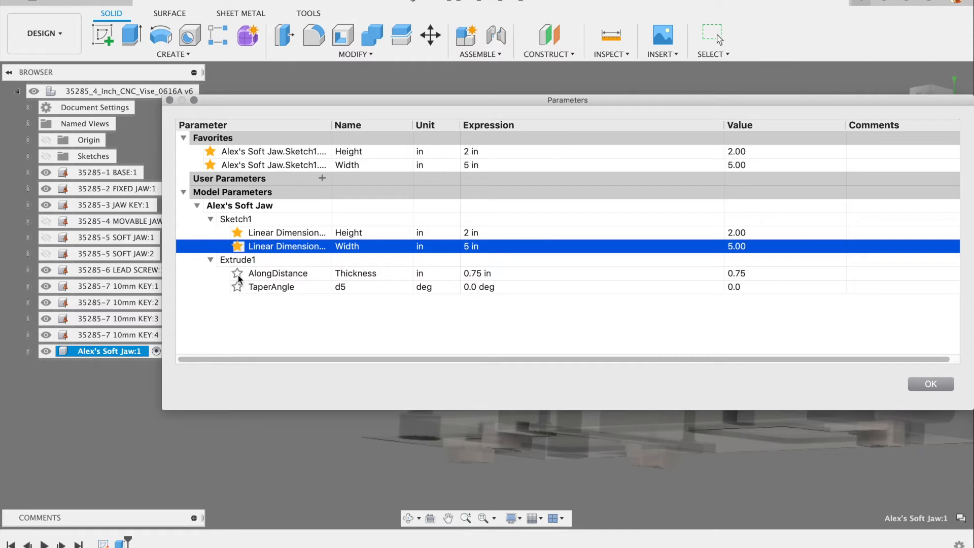
{"action": "left_click", "coordinate": [237, 274]}
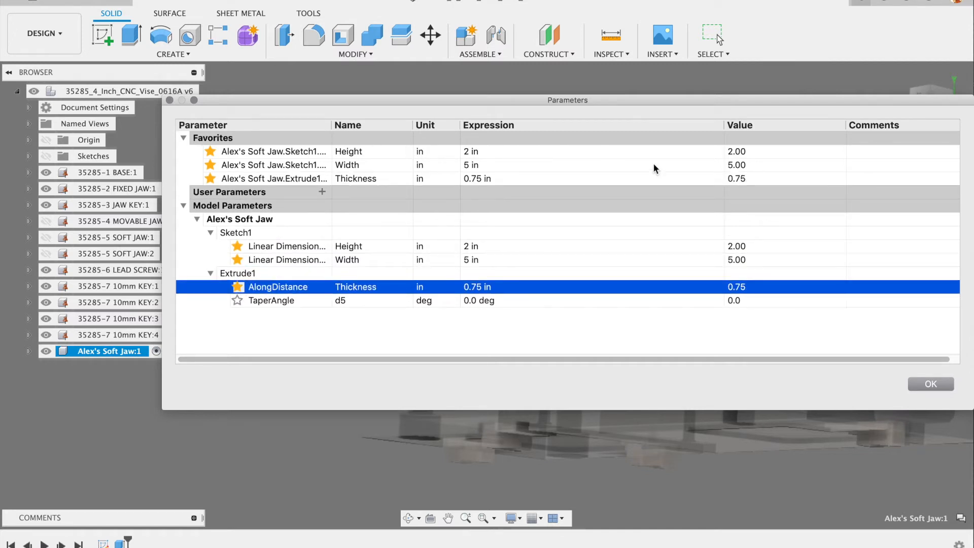
{"action": "left_click", "coordinate": [184, 205]}
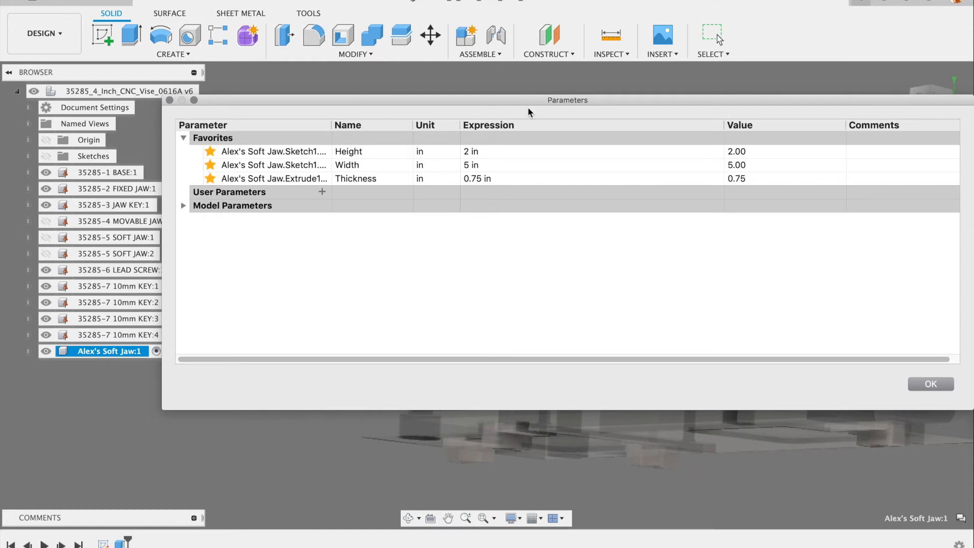
{"action": "left_click_drag", "start_coordinate": [528, 109], "coordinate": [529, 42]}
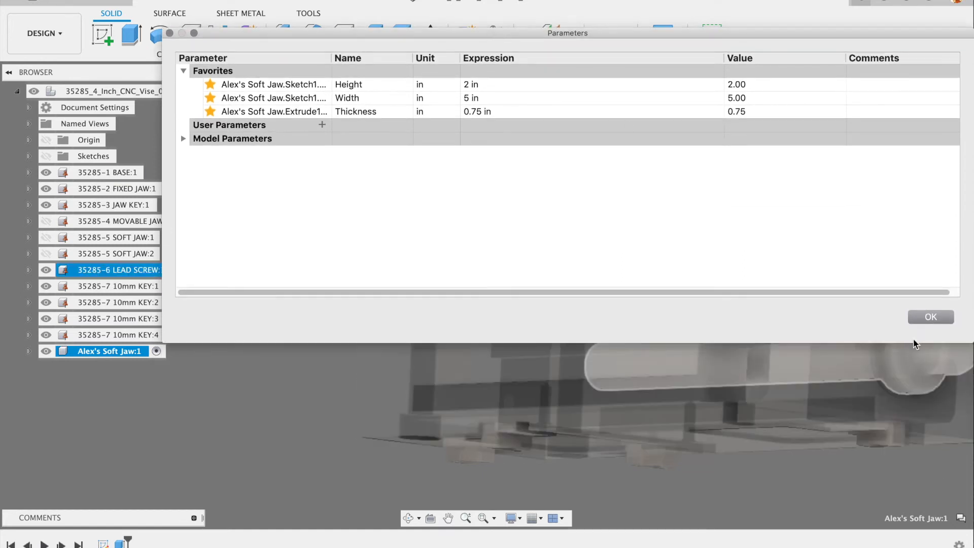
{"action": "left_click", "coordinate": [929, 318]}
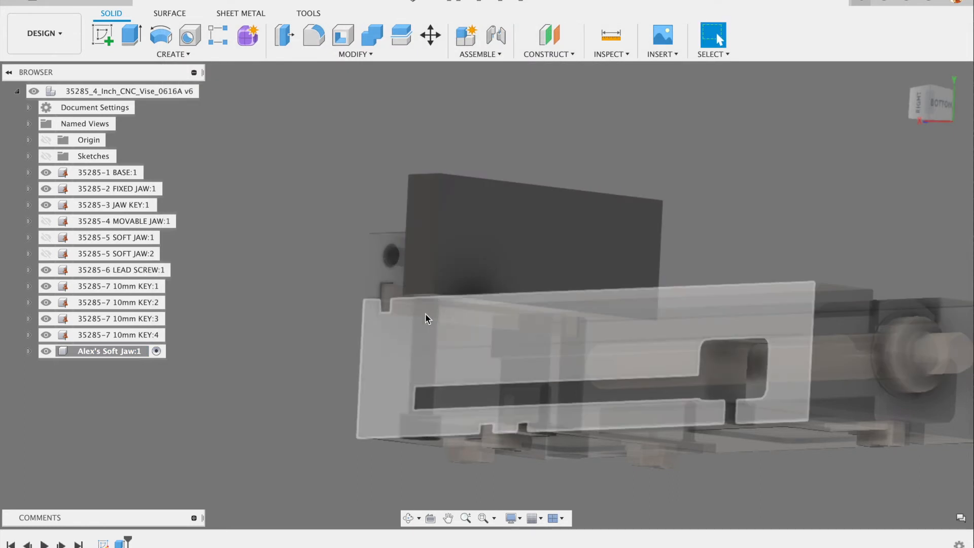
- Save the design with the favorite parameters as another version, keeping the default version description
{"action": "middle_click_drag", "start_coordinate": [378, 160], "coordinate": [315, 152], "text": "shift"}
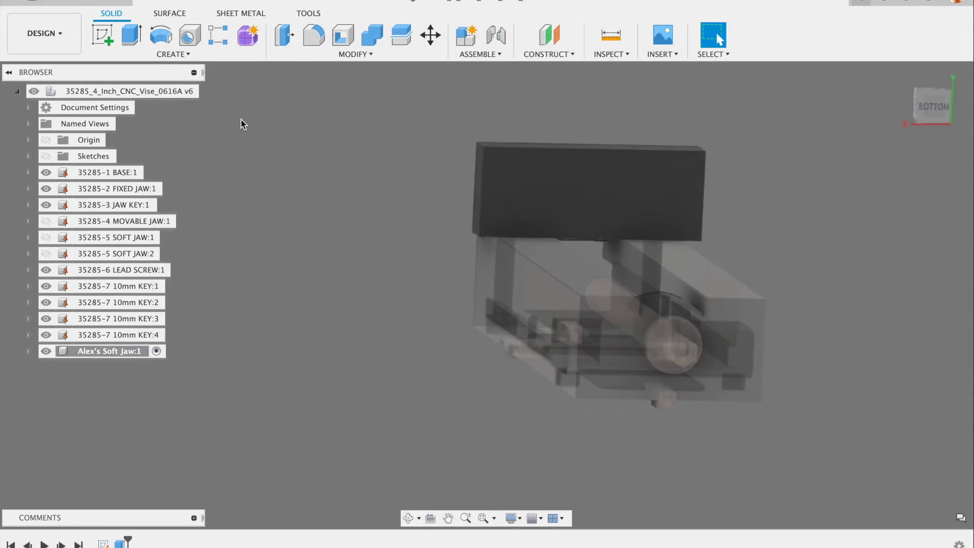
{"action": "left_click", "coordinate": [72, 6]}
{"action": "left_click", "coordinate": [468, 283]}
{"action": "scroll", "coordinate": [547, 202], "scroll_direction": "up", "scroll_amount": 5}
{"action": "middle_click_drag", "start_coordinate": [544, 199], "coordinate": [454, 189], "text": "shift"}
{"action": "scroll", "coordinate": [446, 190], "scroll_direction": "down", "scroll_amount": 2}
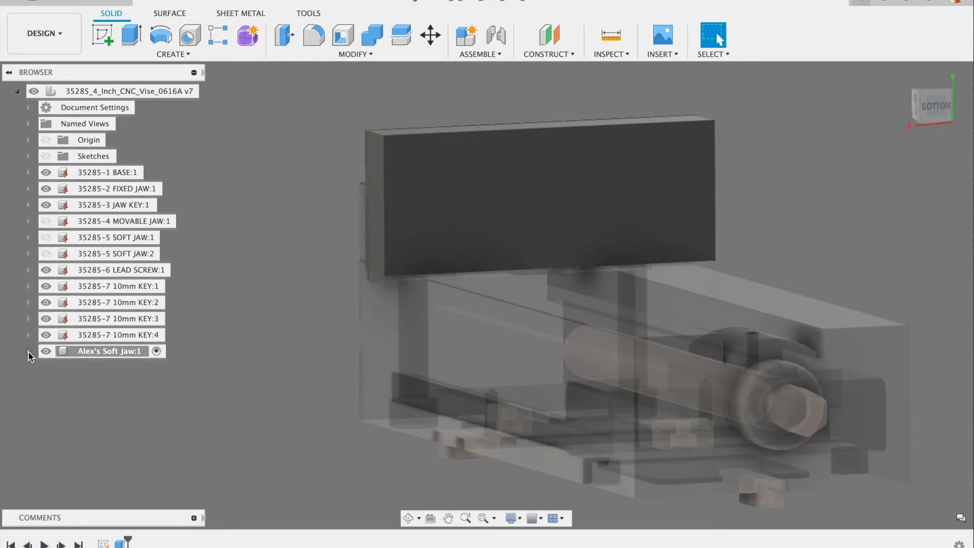
- Expand the custom soft jaw component's sketches and make Sketch1 visible over the extruded block
{"action": "middle_click_drag", "start_coordinate": [339, 220], "coordinate": [263, 306], "text": "shift"}
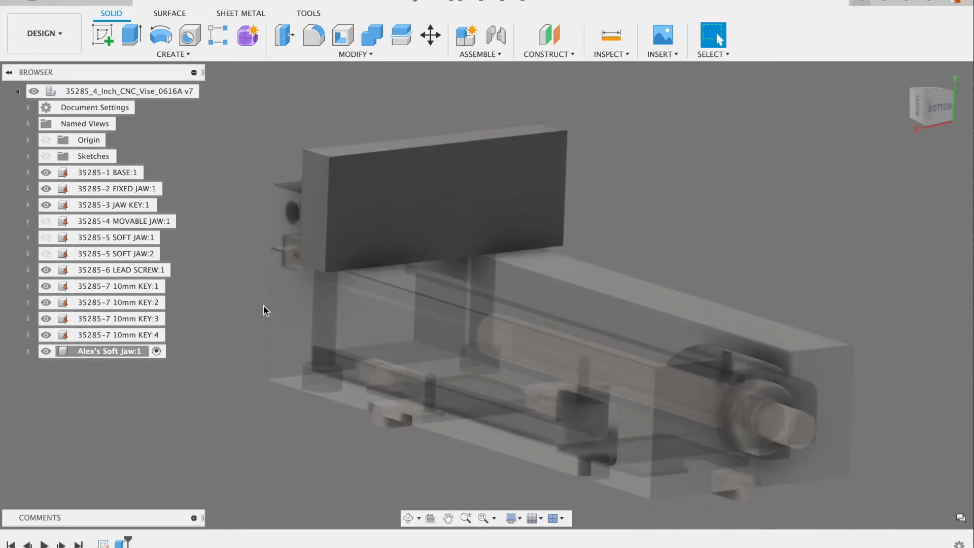
{"action": "left_click", "coordinate": [28, 351]}
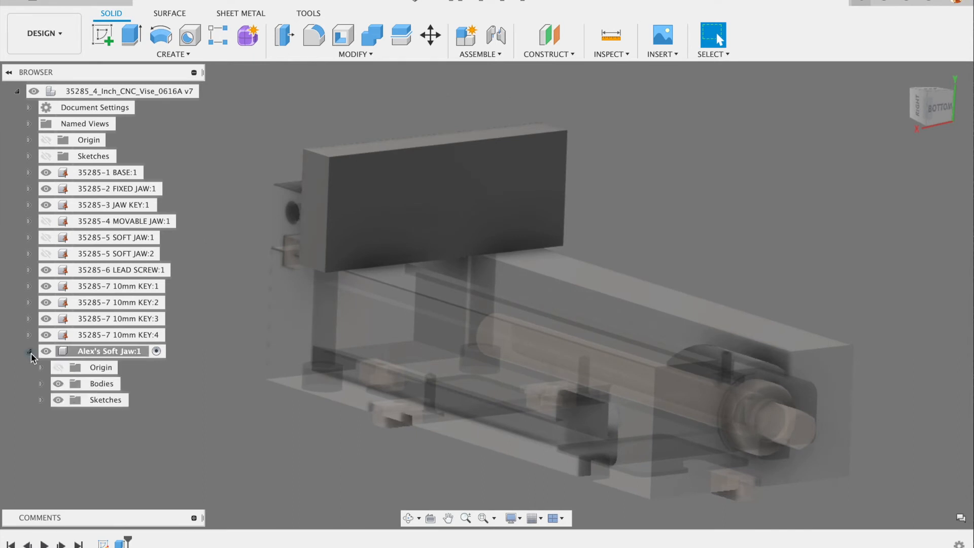
{"action": "left_click", "coordinate": [40, 401]}
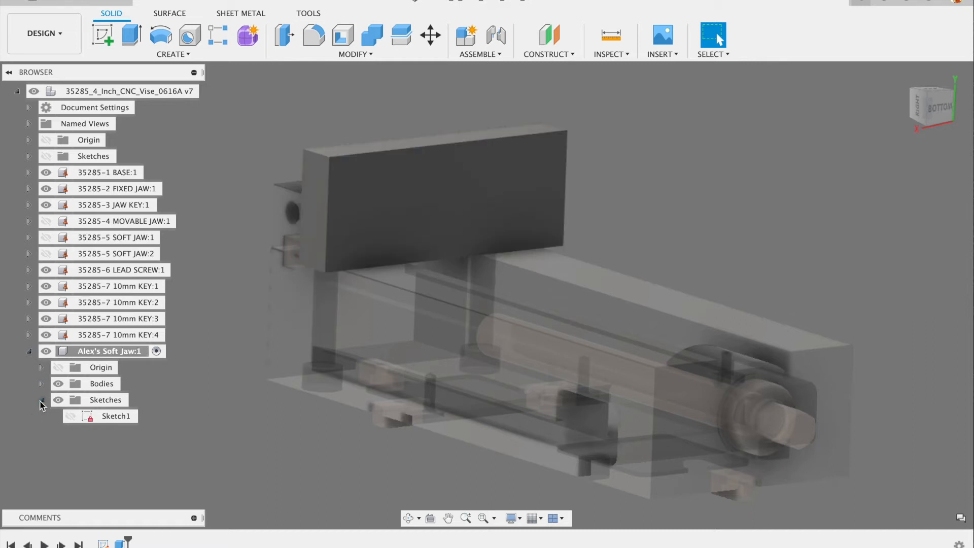
{"action": "left_click", "coordinate": [71, 416]}
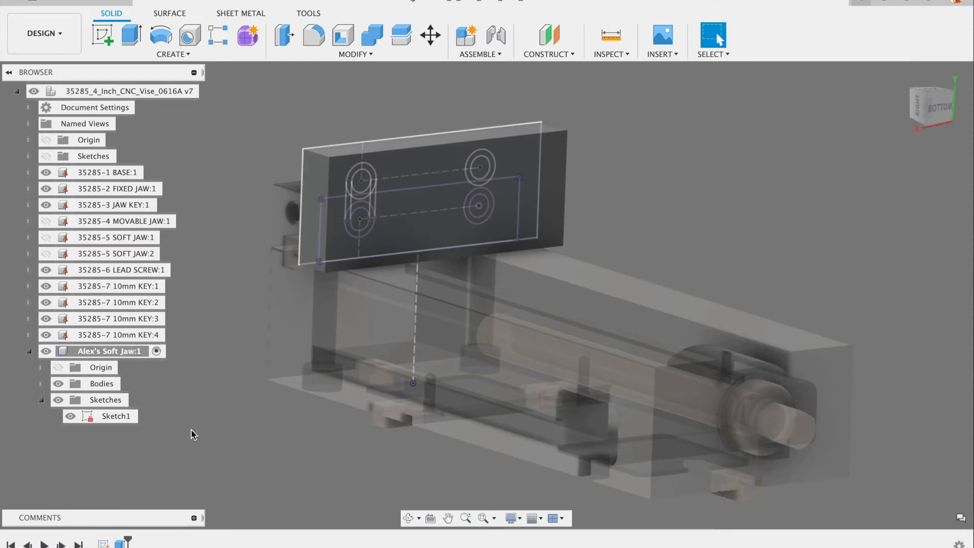
{"action": "middle_click_drag", "start_coordinate": [214, 402], "coordinate": [200, 386], "text": "shift"}
{"action": "scroll", "coordinate": [334, 137], "scroll_direction": "up", "scroll_amount": 5}
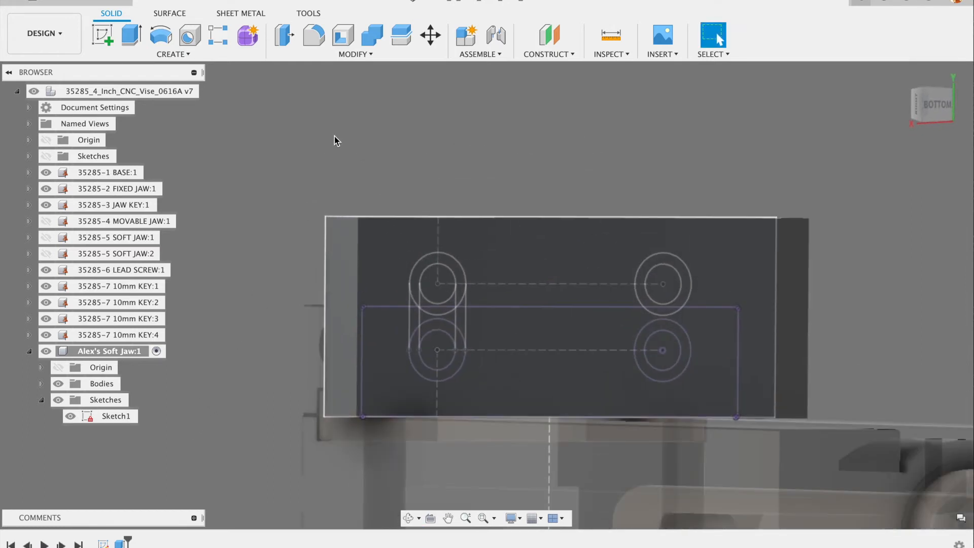
{"action": "mouse_move", "coordinate": [334, 136]}
{"action": "middle_mouse_down", "text": "shift"}
{"action": "mouse_move", "coordinate": [326, 135]}
{"action": "mouse_move", "coordinate": [334, 143]}
{"action": "middle_mouse_up", "text": "shift"}
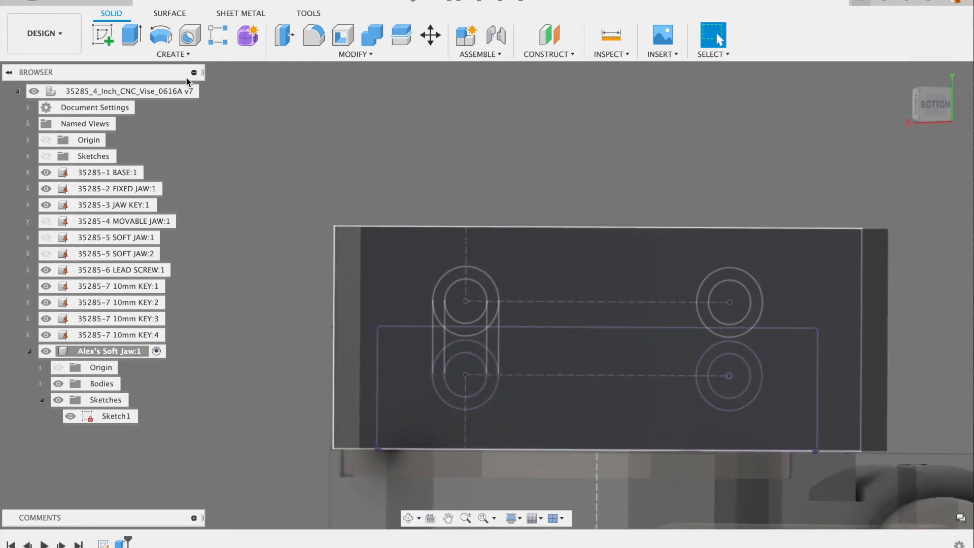
- Start an extrusion, hide the custom jaw's bodies and select all six regions inside the left slot's inner outline as the profile
{"action": "left_click", "coordinate": [131, 35]}
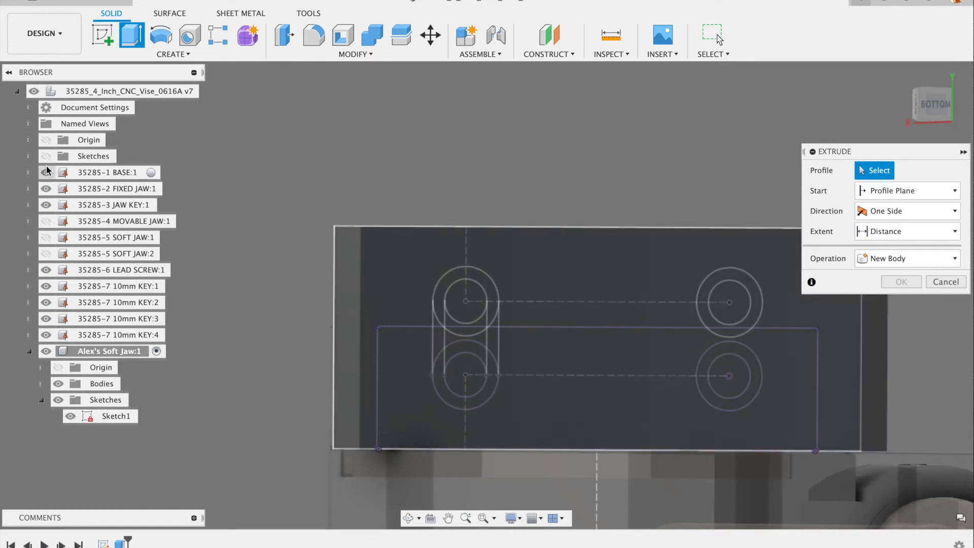
{"action": "left_click", "coordinate": [58, 384]}
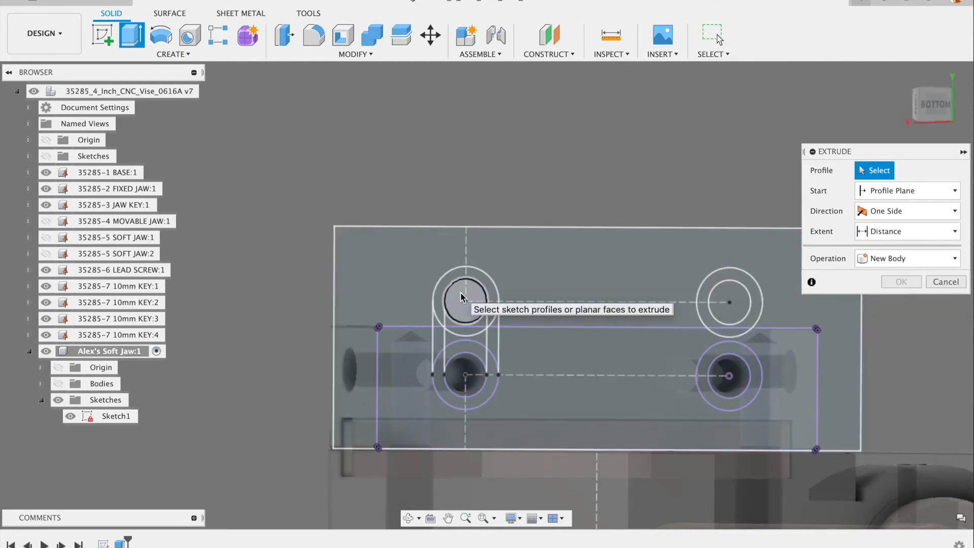
{"action": "left_click", "coordinate": [461, 292]}
{"action": "scroll", "coordinate": [450, 322], "scroll_direction": "up", "scroll_amount": 3}
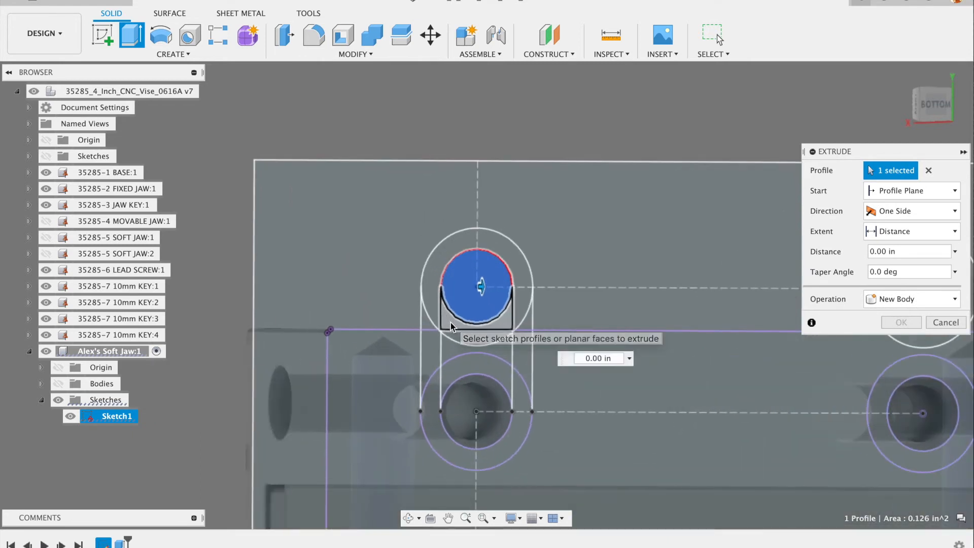
{"action": "left_click", "coordinate": [450, 323]}
{"action": "left_click", "coordinate": [457, 336]}
{"action": "left_click", "coordinate": [452, 348]}
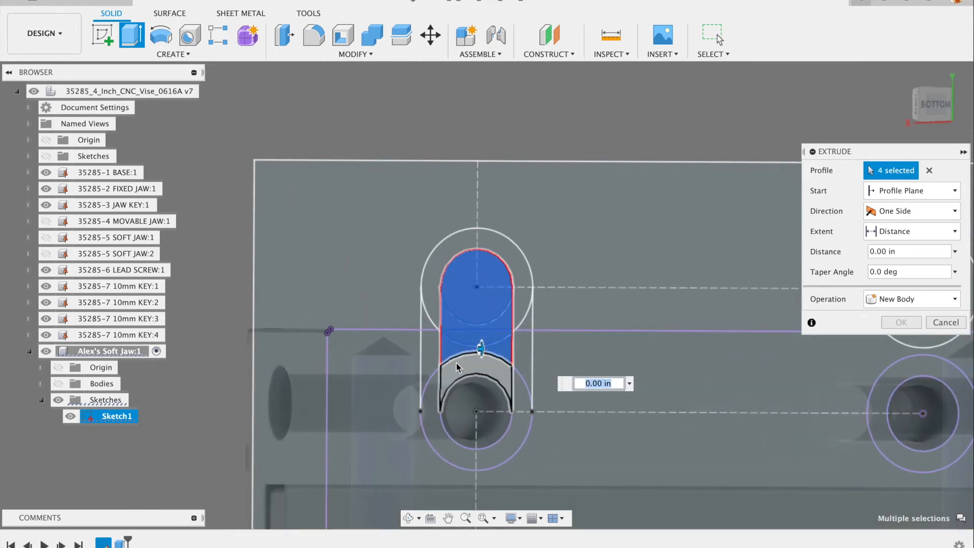
{"action": "left_click", "coordinate": [456, 363]}
{"action": "left_click", "coordinate": [460, 393]}
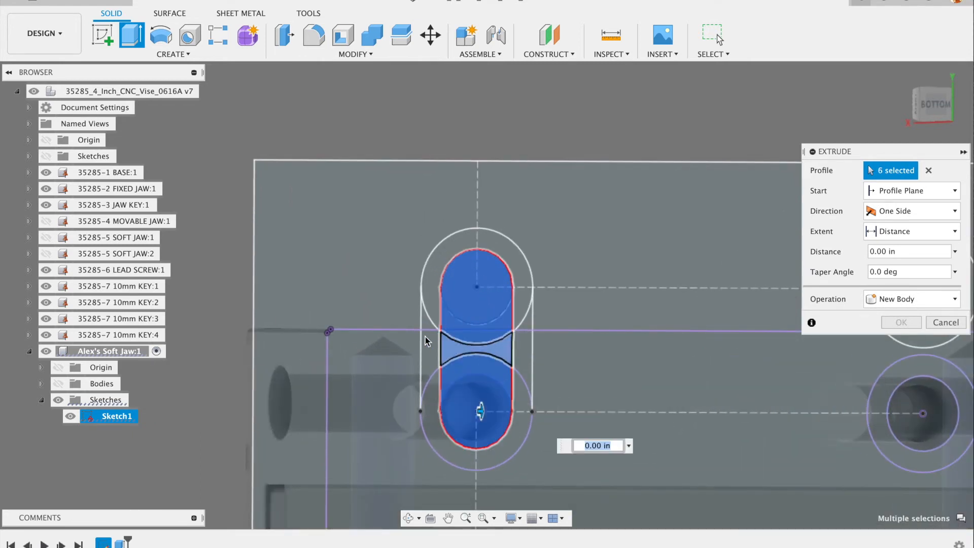
{"action": "scroll", "coordinate": [427, 341], "scroll_direction": "down", "scroll_amount": 3}
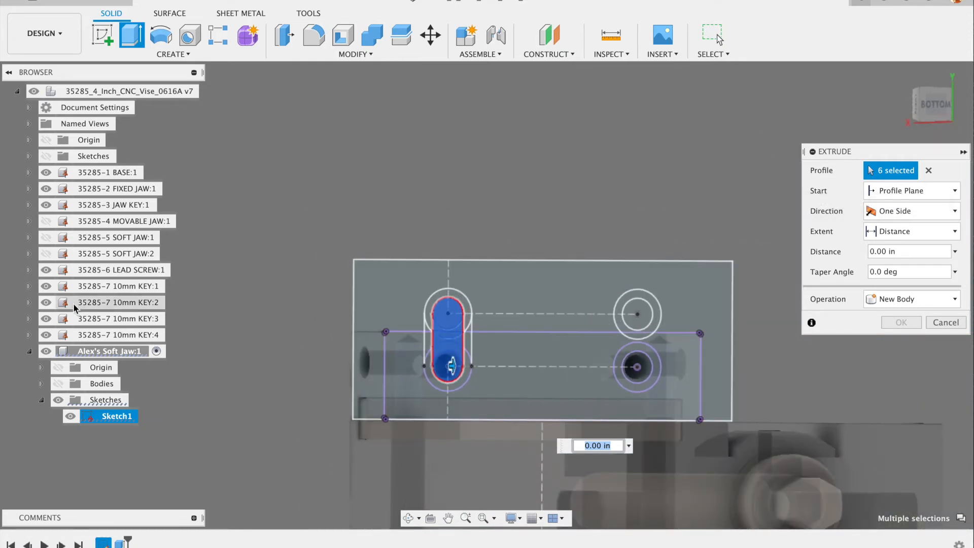
- Show the custom jaw's bodies, pull the slot profile 1.50 in into the block as a cut and expand the objects to cut
{"action": "left_click", "coordinate": [58, 385]}
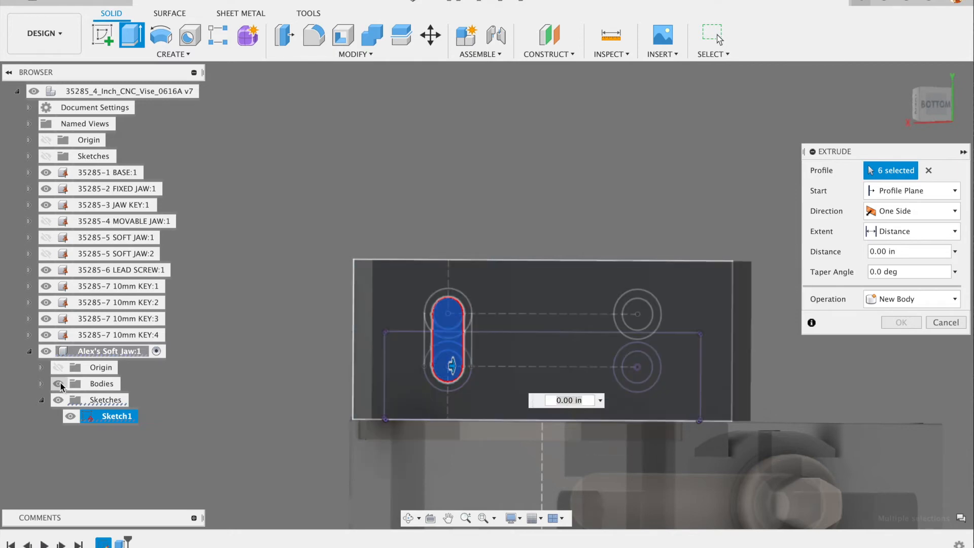
{"action": "middle_click_drag", "start_coordinate": [398, 321], "coordinate": [435, 337], "text": "shift"}
{"action": "left_click_drag", "start_coordinate": [403, 369], "coordinate": [514, 376]}
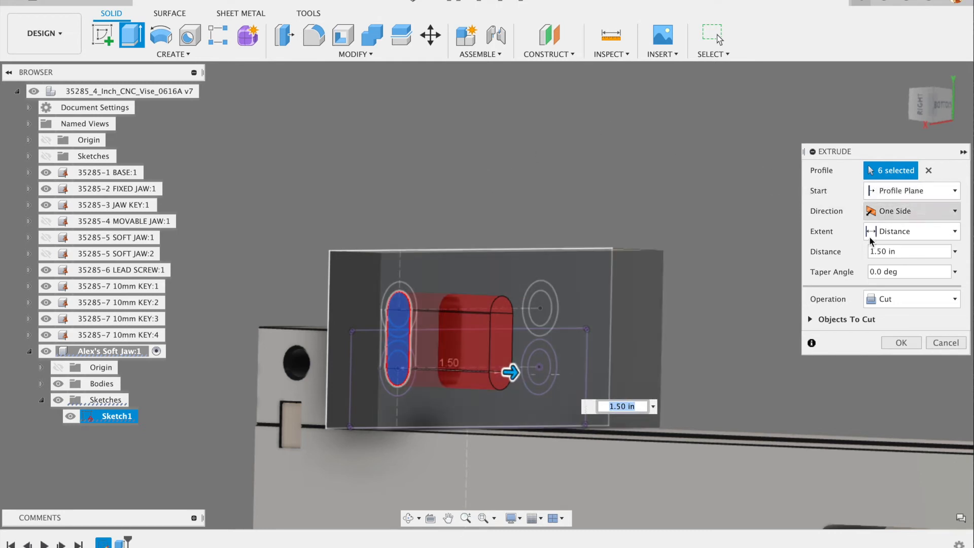
{"action": "left_click", "coordinate": [812, 318]}
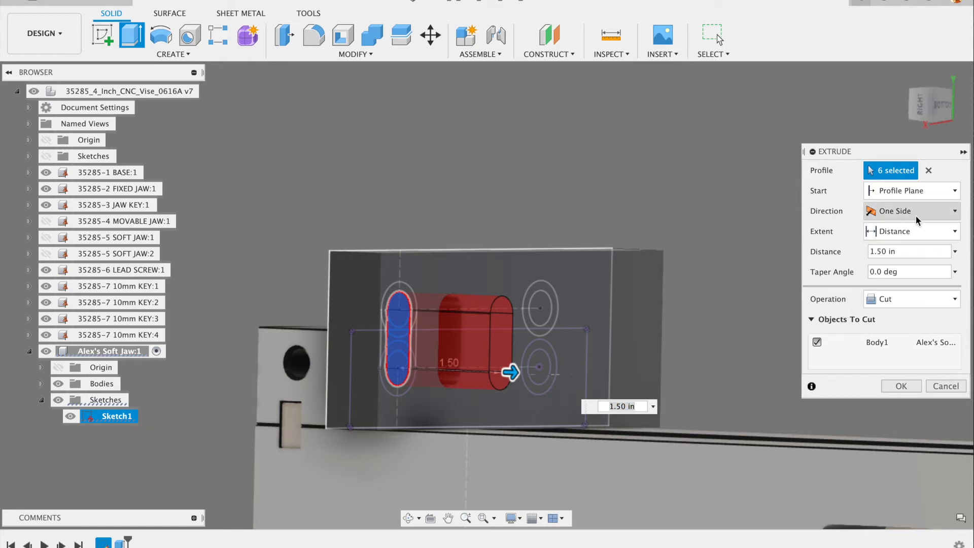
- Pull the slot cut to 2.00 in and change its extent to All so it runs through the jaw block
{"action": "scroll", "coordinate": [461, 163], "scroll_direction": "down", "scroll_amount": 3}
{"action": "middle_click_drag", "start_coordinate": [461, 163], "coordinate": [516, 280], "text": "shift"}
{"action": "left_click_drag", "start_coordinate": [491, 310], "coordinate": [515, 313]}
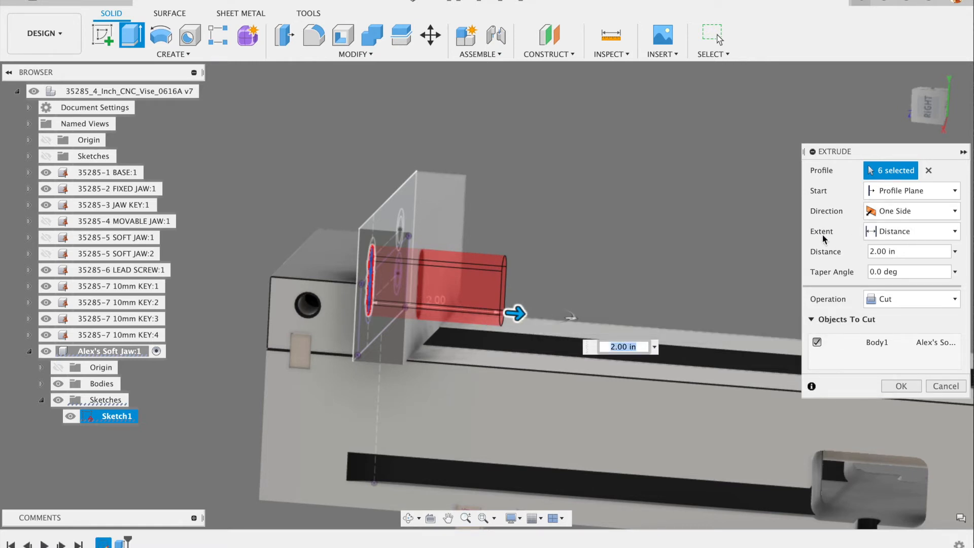
{"action": "left_click", "coordinate": [914, 231]}
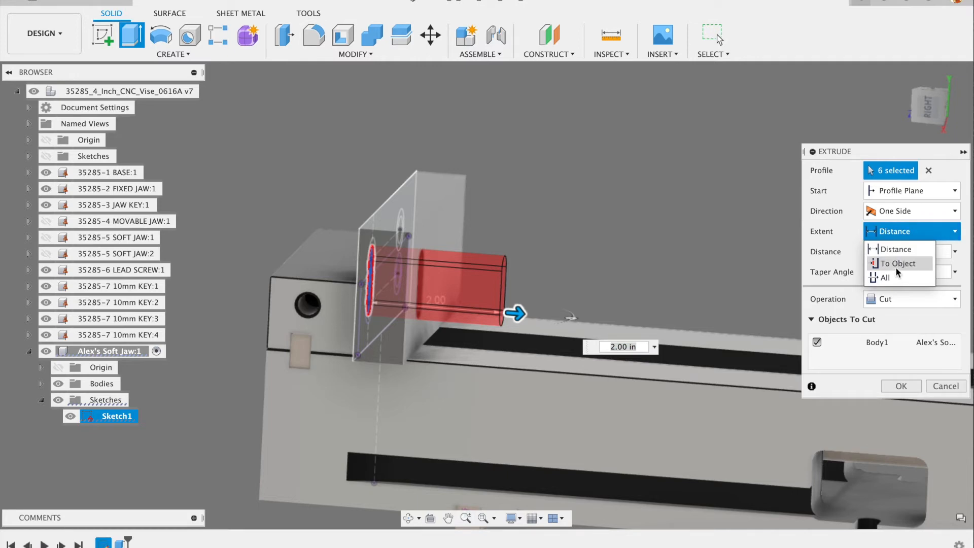
{"action": "left_click", "coordinate": [885, 277]}
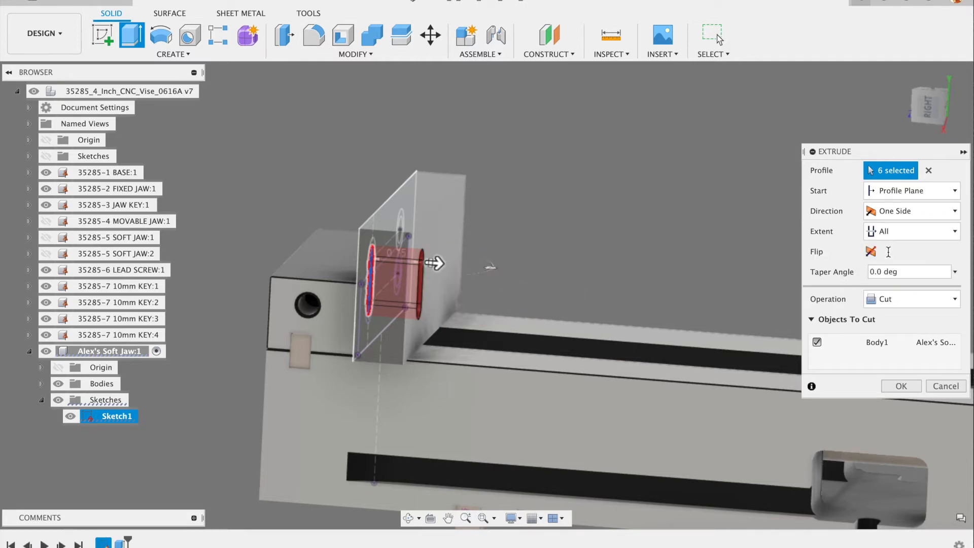
- Show the 35285-4 Movable Jaw while checking which bodies the slot cut affects, and hide that jaw again
{"action": "scroll", "coordinate": [541, 231], "scroll_direction": "down", "scroll_amount": 1}
{"action": "scroll", "coordinate": [541, 231], "scroll_direction": "down", "scroll_amount": 3}
{"action": "middle_click_drag", "start_coordinate": [648, 168], "coordinate": [737, 211], "text": "shift"}
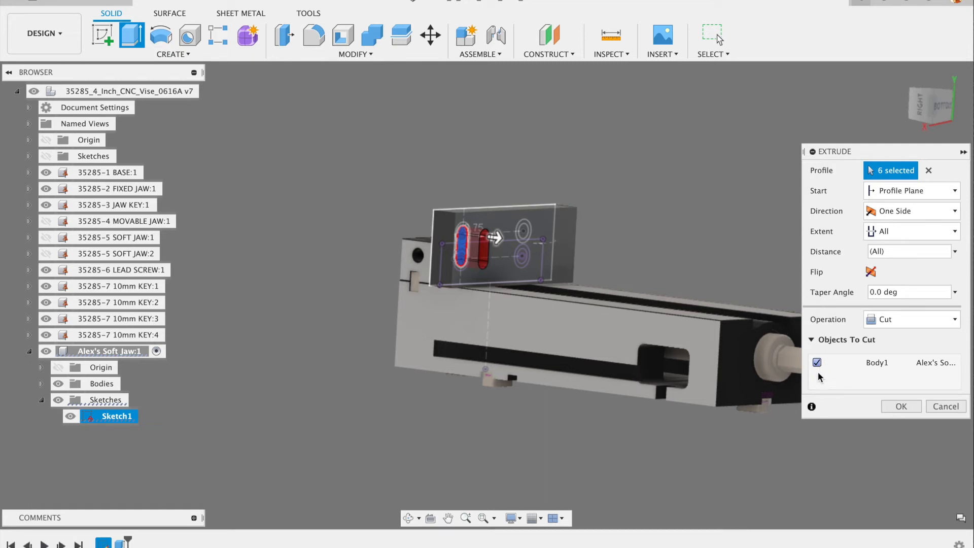
{"action": "left_click", "coordinate": [46, 221]}
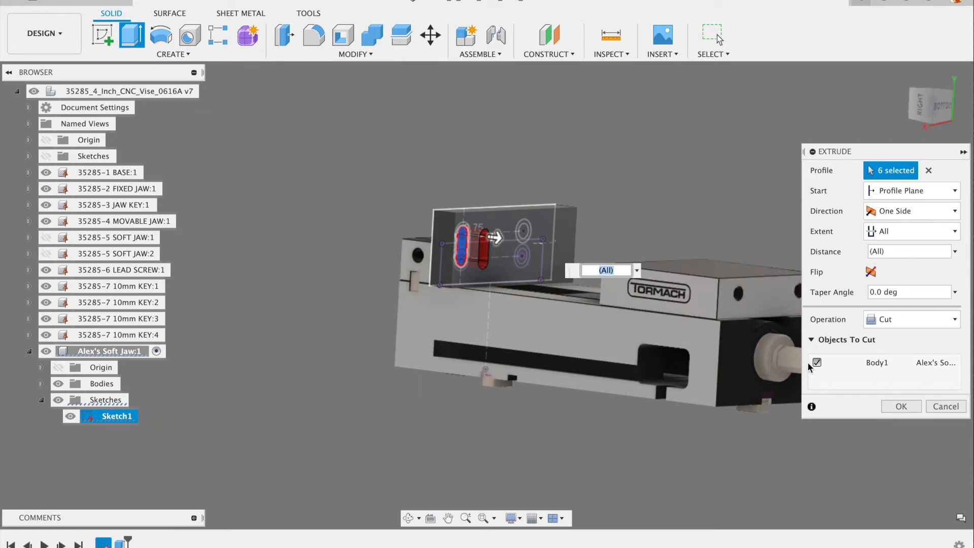
{"action": "left_click", "coordinate": [45, 221]}
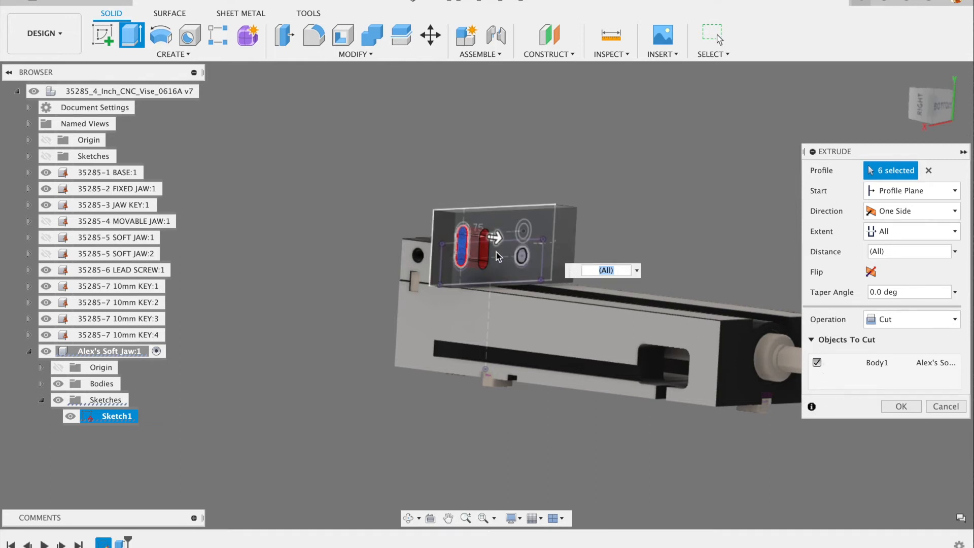
{"action": "scroll", "coordinate": [598, 218], "scroll_direction": "up", "scroll_amount": 6}
{"action": "scroll", "coordinate": [363, 290], "scroll_direction": "down", "scroll_amount": 4}
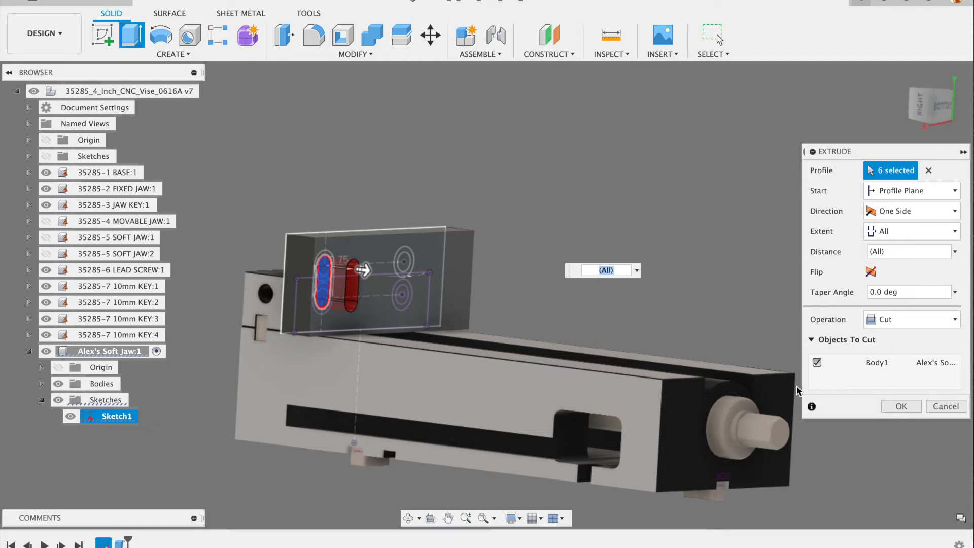
- Finish the extruded cut of the slot through the new soft jaw with the extent set to All
{"action": "left_click", "coordinate": [902, 407]}
{"action": "mouse_move", "coordinate": [748, 291]}
{"action": "middle_mouse_down", "text": "shift"}
{"action": "mouse_move", "coordinate": [670, 257]}
{"action": "mouse_move", "coordinate": [689, 290]}
{"action": "middle_mouse_up", "text": "shift"}
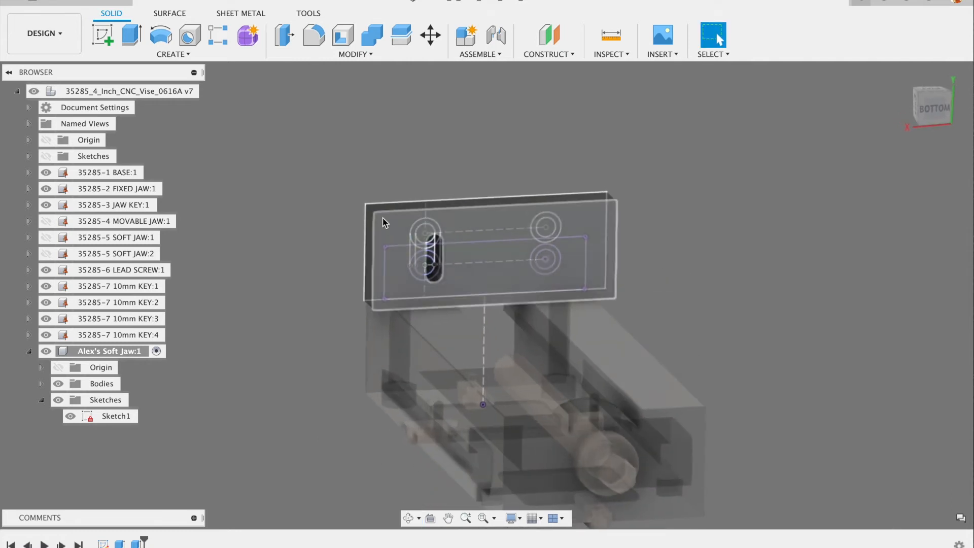
{"action": "scroll", "coordinate": [392, 217], "scroll_direction": "up", "scroll_amount": 5}
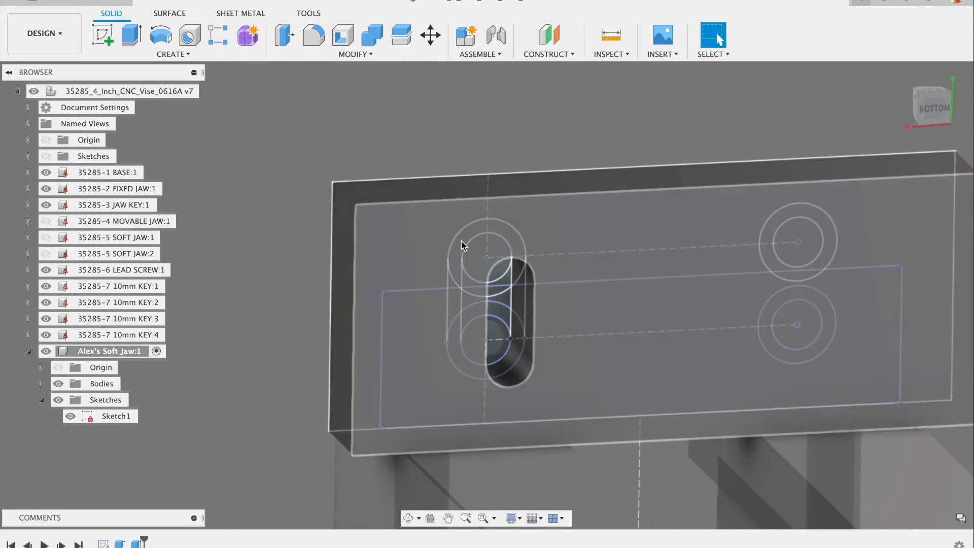
{"action": "middle_click_drag", "start_coordinate": [468, 240], "coordinate": [598, 248], "text": "shift"}
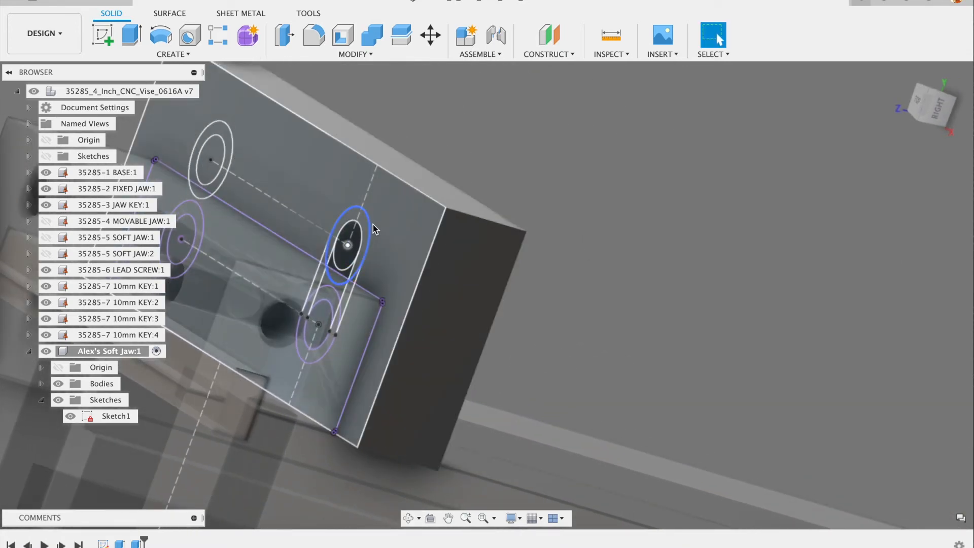
{"action": "mouse_move", "coordinate": [555, 270]}
{"action": "middle_mouse_down", "text": "shift"}
{"action": "mouse_move", "coordinate": [489, 206]}
{"action": "mouse_move", "coordinate": [426, 239]}
{"action": "mouse_move", "coordinate": [463, 202]}
{"action": "mouse_move", "coordinate": [474, 208]}
{"action": "mouse_move", "coordinate": [469, 218]}
{"action": "middle_mouse_up", "text": "shift"}
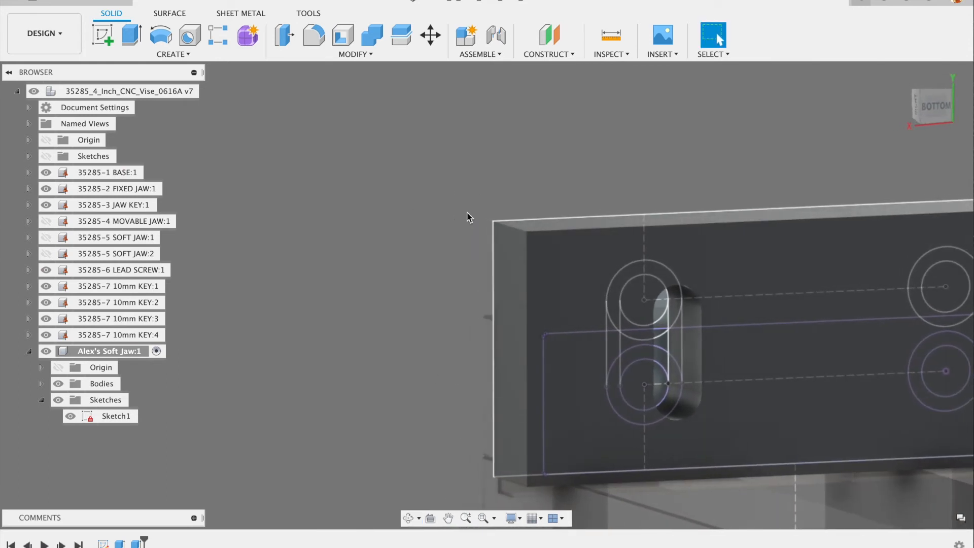
{"action": "scroll", "coordinate": [325, 237], "scroll_direction": "down", "scroll_amount": 3}
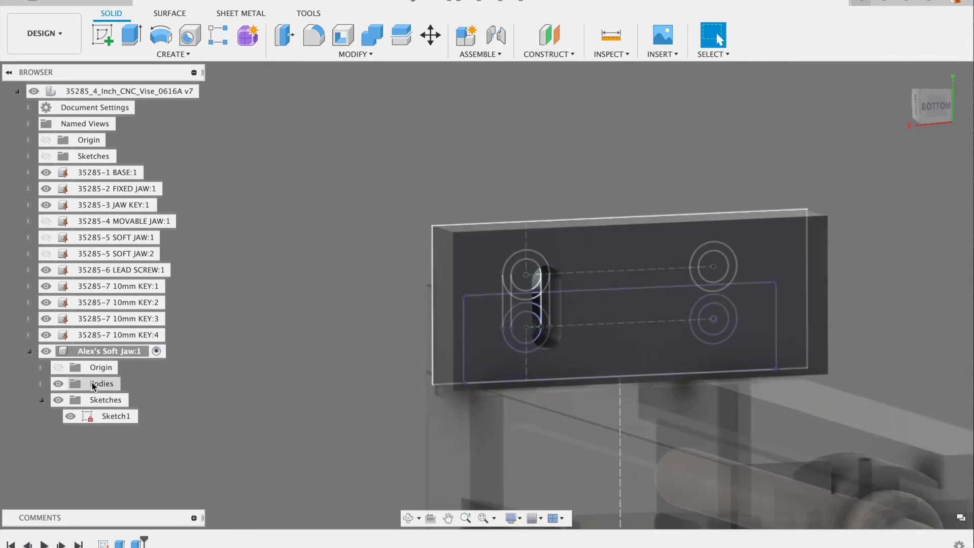
- Hide the new soft jaw's bodies and select the six regions forming the ring around the slot as extrude profiles
{"action": "left_click", "coordinate": [60, 388]}
{"action": "left_click", "coordinate": [59, 384]}
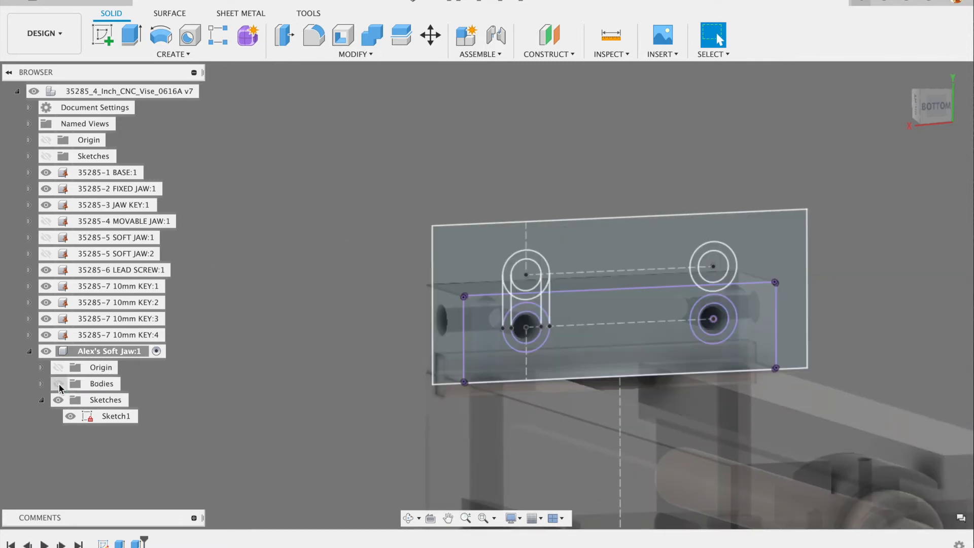
{"action": "left_click", "coordinate": [131, 35]}
{"action": "scroll", "coordinate": [530, 272], "scroll_direction": "up", "scroll_amount": 2}
{"action": "scroll", "coordinate": [534, 269], "scroll_direction": "up", "scroll_amount": 2}
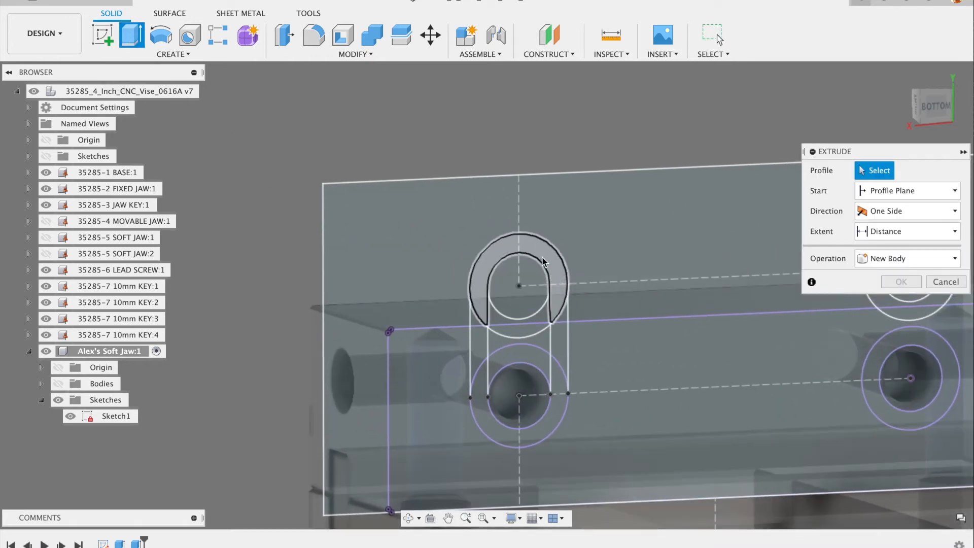
{"action": "left_click", "coordinate": [546, 245]}
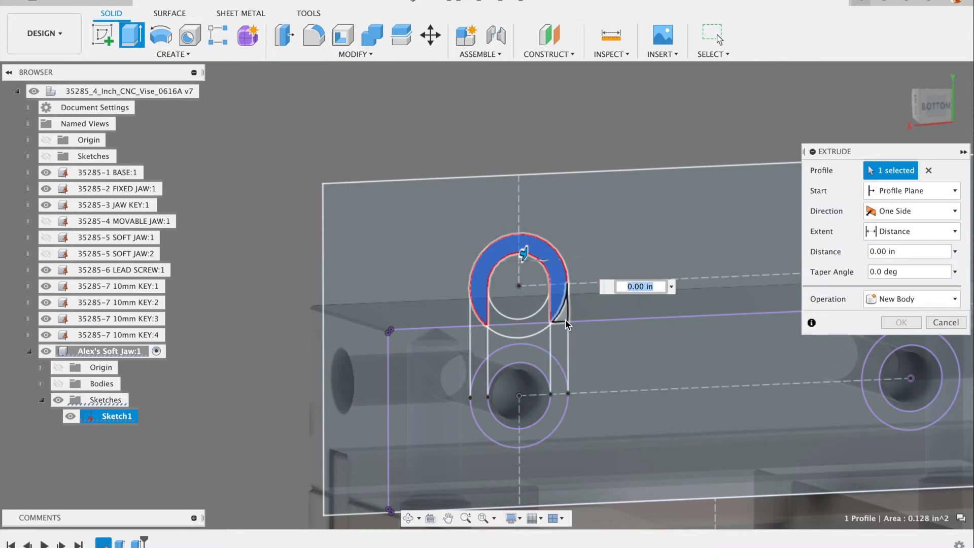
{"action": "left_click", "coordinate": [560, 350]}
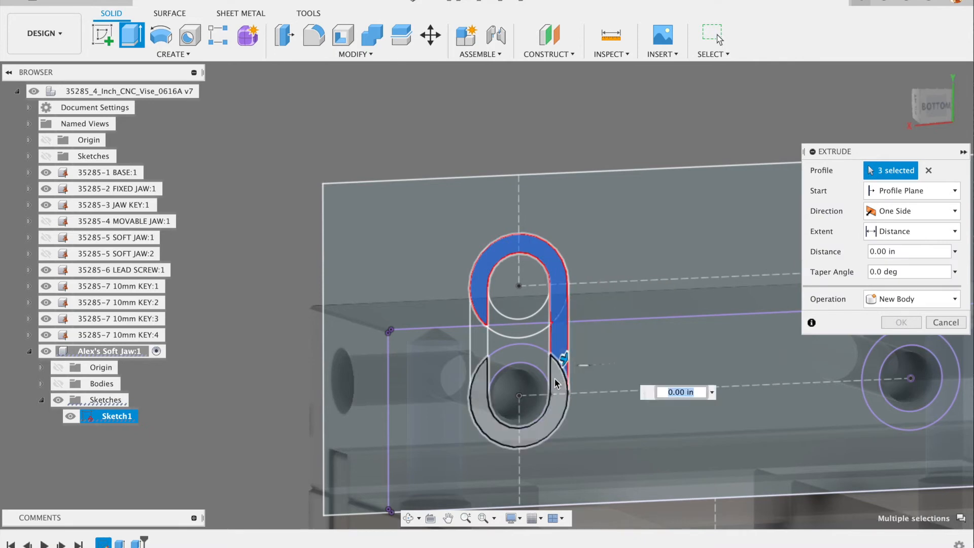
{"action": "left_click", "coordinate": [557, 381]}
{"action": "left_click", "coordinate": [523, 431]}
{"action": "left_click", "coordinate": [476, 349]}
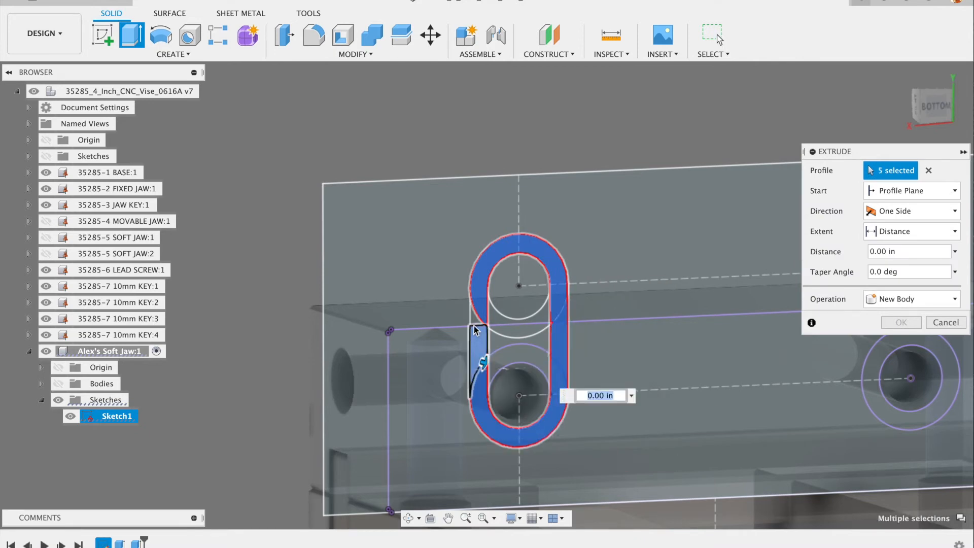
{"action": "left_click", "coordinate": [474, 319]}
{"action": "scroll", "coordinate": [387, 254], "scroll_direction": "down", "scroll_amount": 3}
{"action": "scroll", "coordinate": [315, 239], "scroll_direction": "down", "scroll_amount": 2}
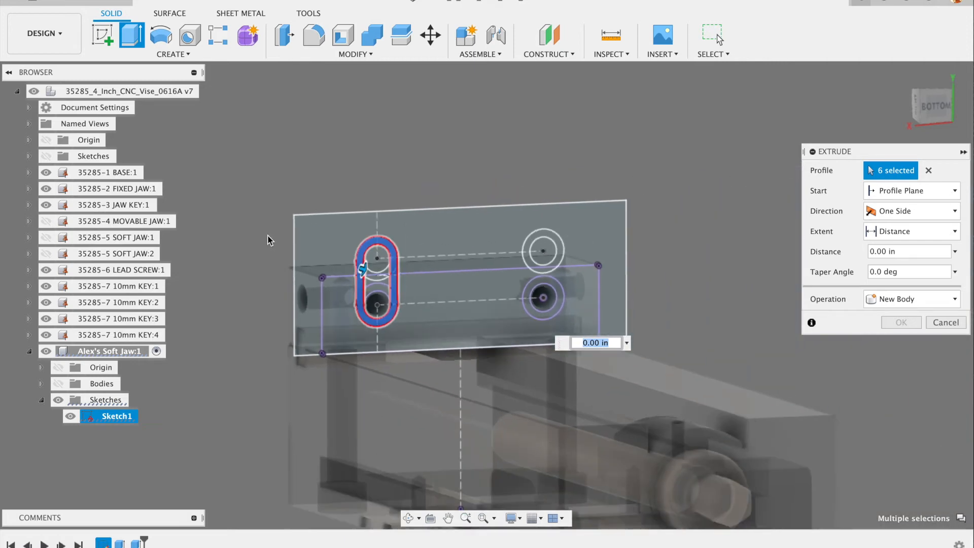
- Show the new soft jaw's bodies again and set the extrusion to start from the jaw's large outer face, using From Object
{"action": "left_click", "coordinate": [58, 383]}
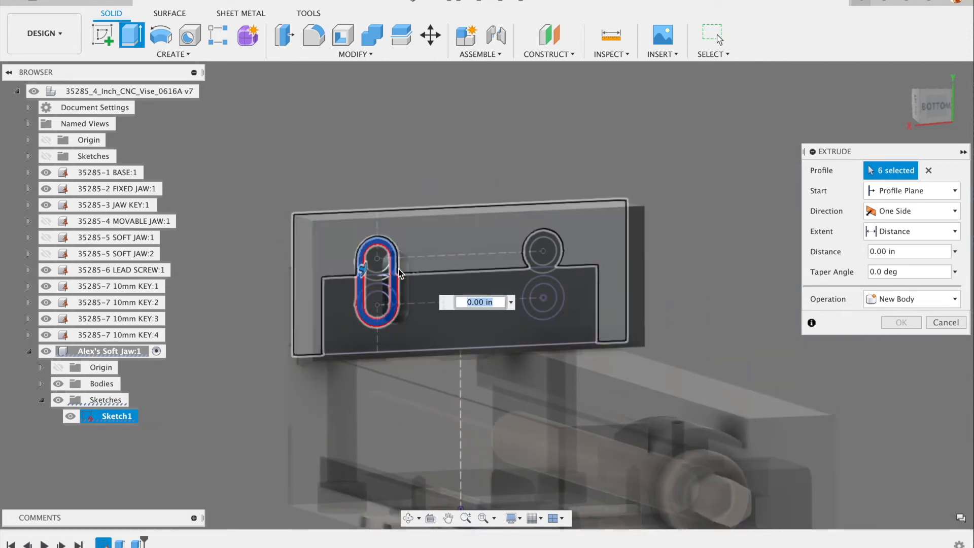
{"action": "middle_click_drag", "start_coordinate": [351, 263], "coordinate": [377, 271], "text": "shift"}
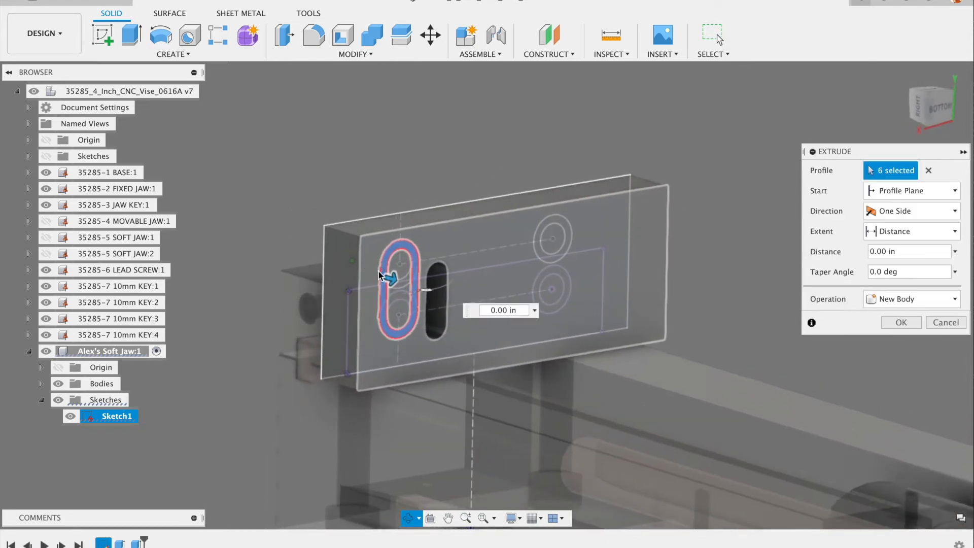
{"action": "scroll", "coordinate": [390, 260], "scroll_direction": "up", "scroll_amount": 3}
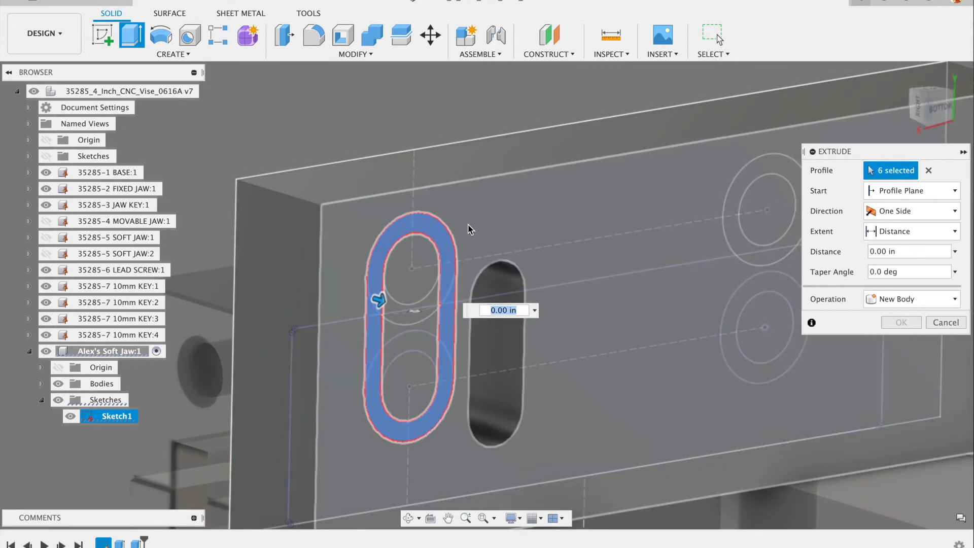
{"action": "scroll", "coordinate": [349, 248], "scroll_direction": "down", "scroll_amount": 3}
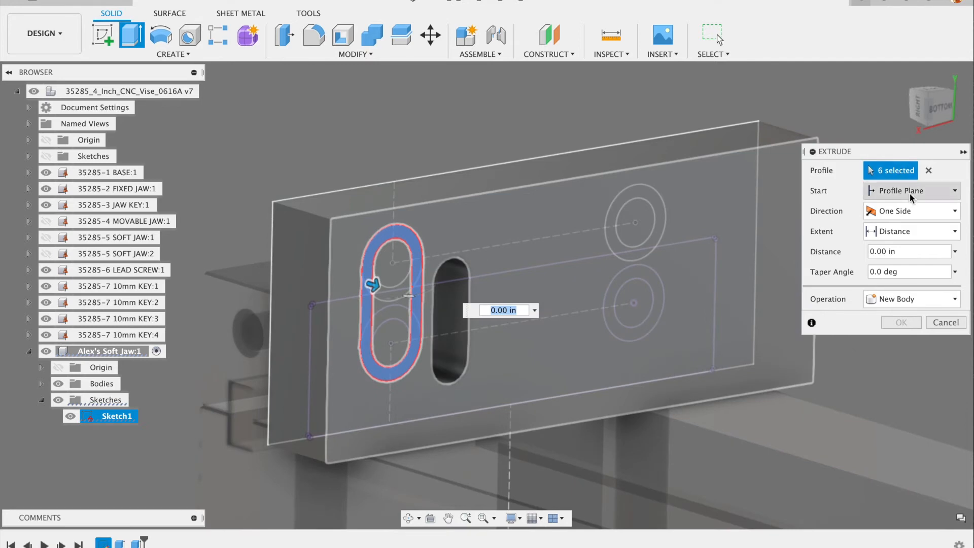
{"action": "left_click", "coordinate": [942, 191]}
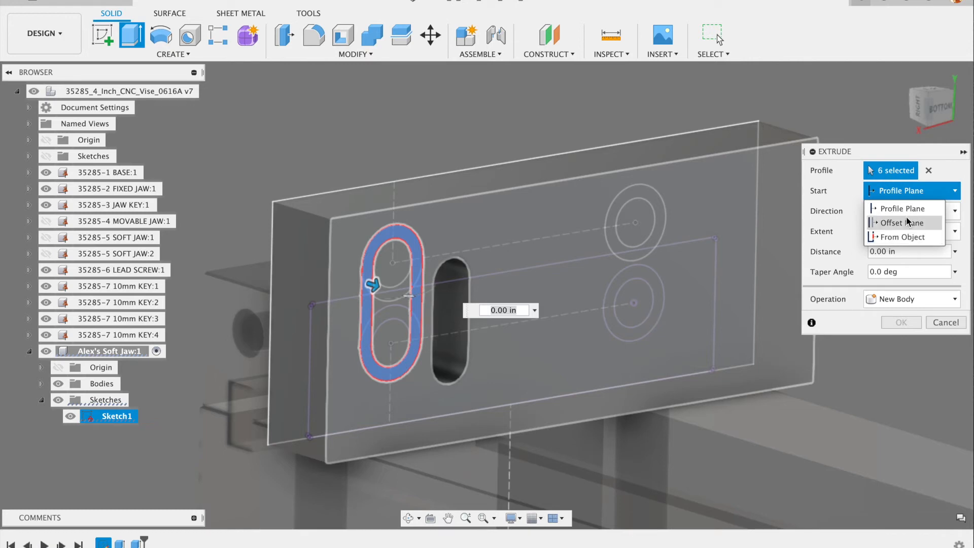
{"action": "left_click", "coordinate": [910, 237]}
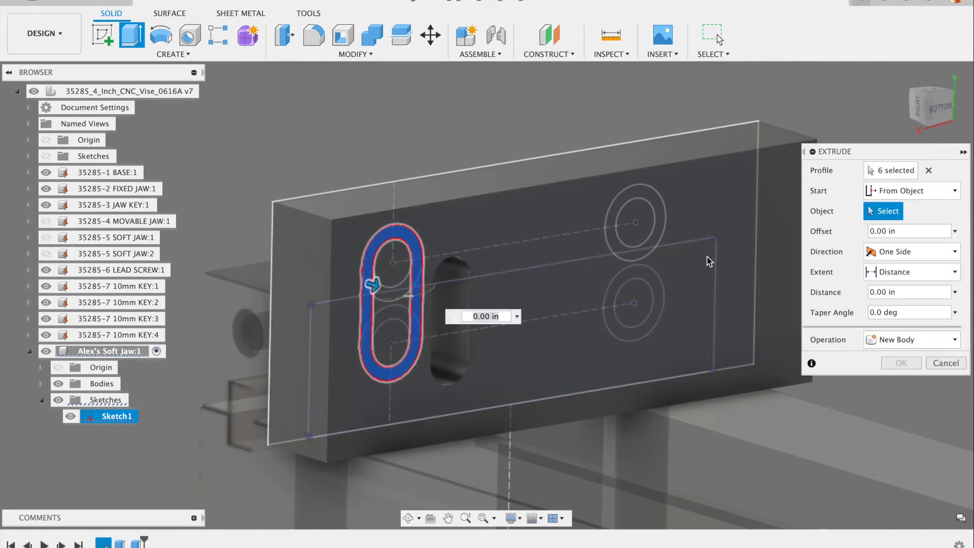
{"action": "left_click", "coordinate": [471, 217]}
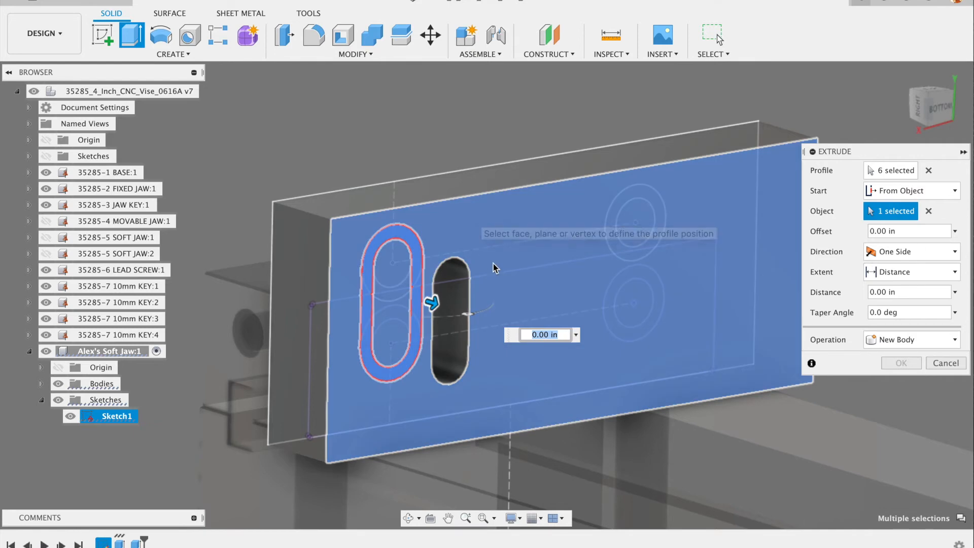
- Cut the ring profile around the slot into the soft jaw with a distance of -0.40 in
{"action": "mouse_move", "coordinate": [505, 317]}
{"action": "middle_mouse_down", "text": "shift"}
{"action": "mouse_move", "coordinate": [527, 319]}
{"action": "mouse_move", "coordinate": [496, 316]}
{"action": "middle_mouse_up", "text": "shift"}
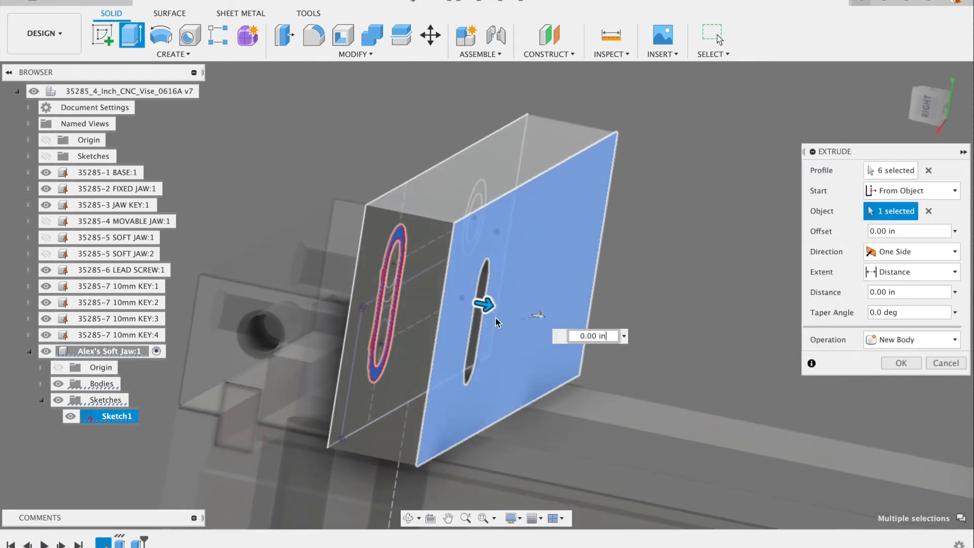
{"action": "left_click_drag", "start_coordinate": [489, 305], "coordinate": [444, 297]}
{"action": "scroll", "coordinate": [442, 298], "scroll_direction": "down", "scroll_amount": 5}
{"action": "middle_click_drag", "start_coordinate": [585, 218], "coordinate": [615, 217], "text": "shift"}
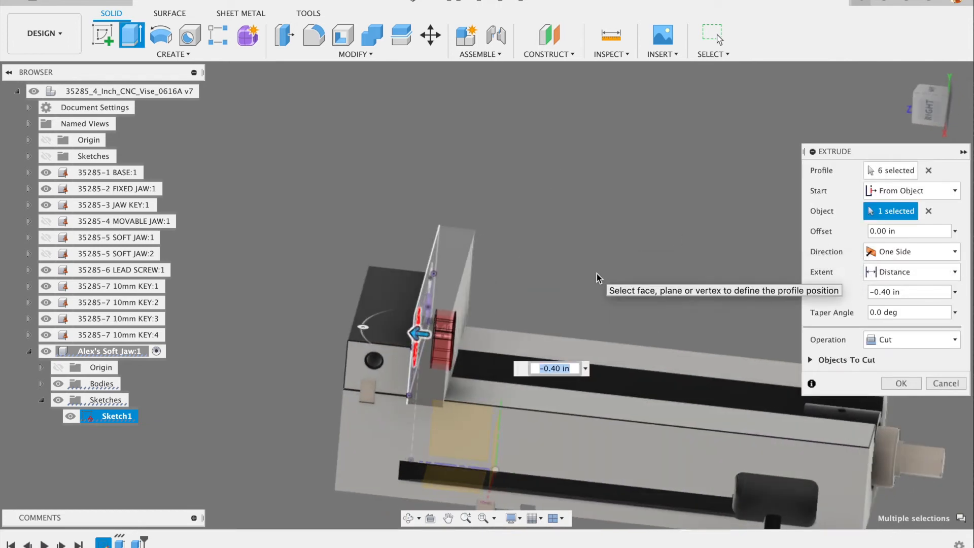
{"action": "scroll", "coordinate": [442, 315], "scroll_direction": "up", "scroll_amount": 5}
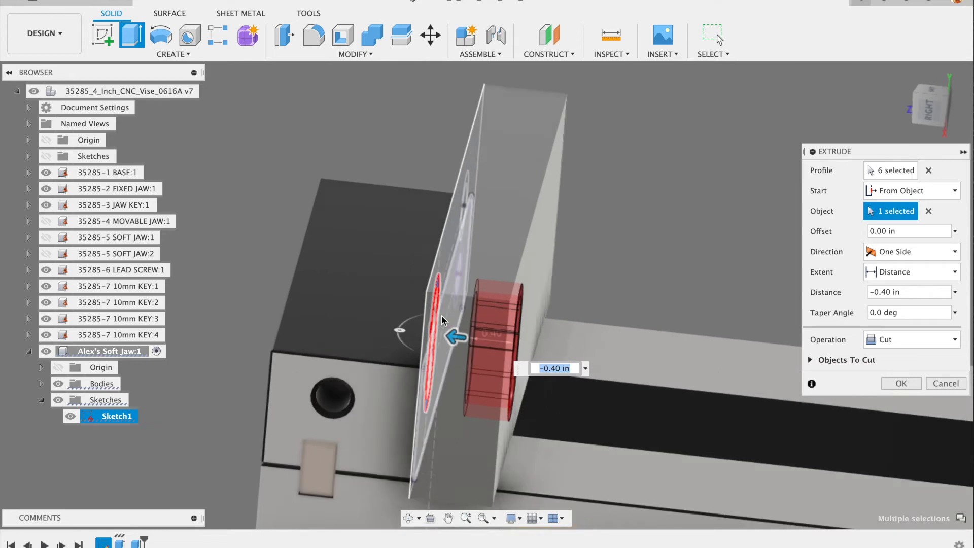
{"action": "scroll", "coordinate": [444, 315], "scroll_direction": "down", "scroll_amount": 2}
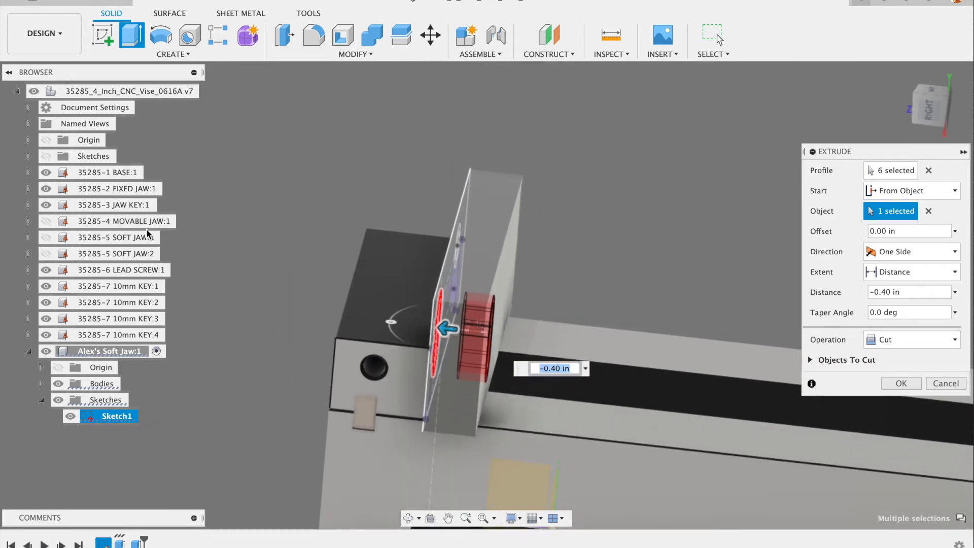
{"action": "left_click", "coordinate": [900, 384]}
{"action": "middle_click_drag", "start_coordinate": [900, 384], "coordinate": [623, 223], "text": "shift"}
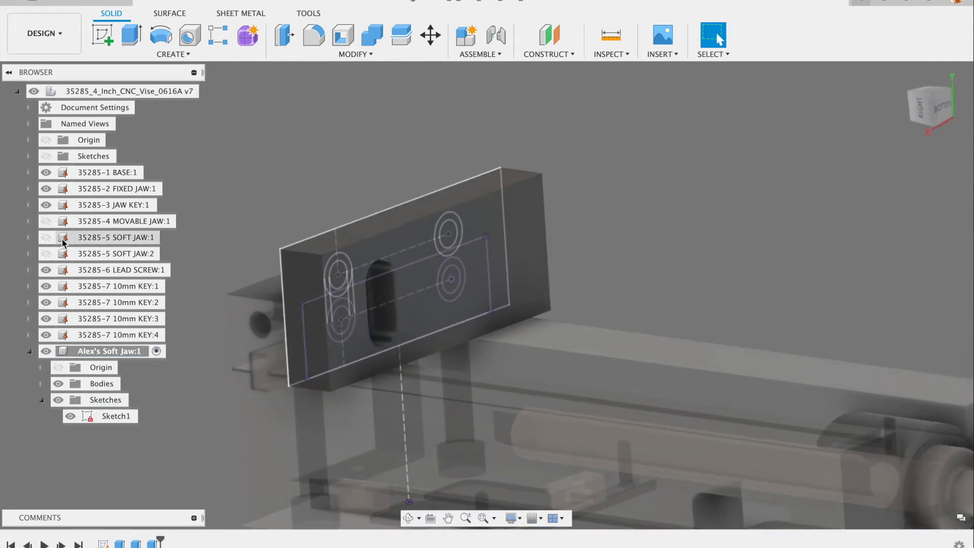
- Show the 35285-5 SOFT JAW:2 component and examine its counterbored mounting holes
{"action": "left_click", "coordinate": [46, 253]}
{"action": "middle_click_drag", "start_coordinate": [525, 240], "coordinate": [713, 218], "text": "shift"}
{"action": "scroll", "coordinate": [580, 169], "scroll_direction": "down", "scroll_amount": 3}
{"action": "scroll", "coordinate": [700, 187], "scroll_direction": "up", "scroll_amount": 10}
{"action": "middle_click_drag", "start_coordinate": [630, 226], "coordinate": [538, 232], "text": "shift"}
{"action": "scroll", "coordinate": [326, 215], "scroll_direction": "down", "scroll_amount": 2}
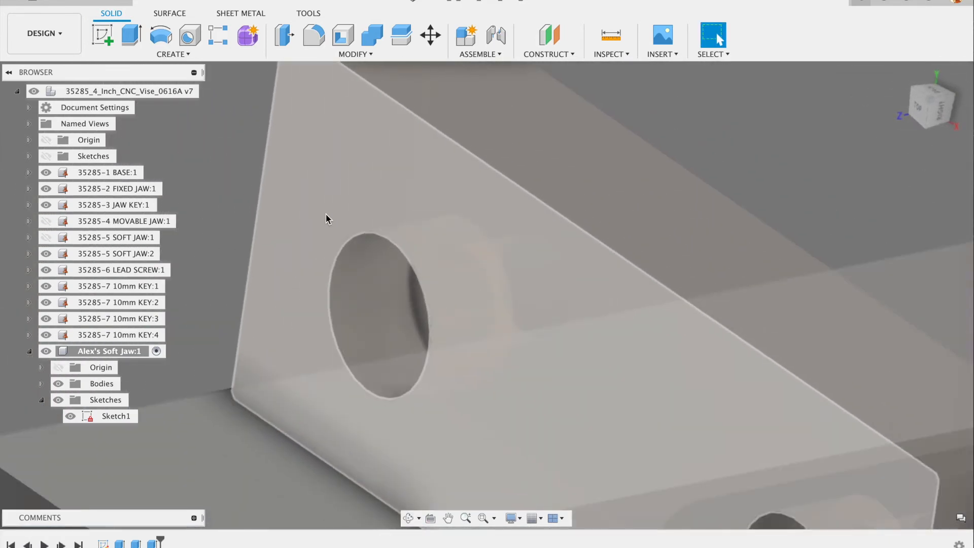
{"action": "scroll", "coordinate": [326, 214], "scroll_direction": "down", "scroll_amount": 3}
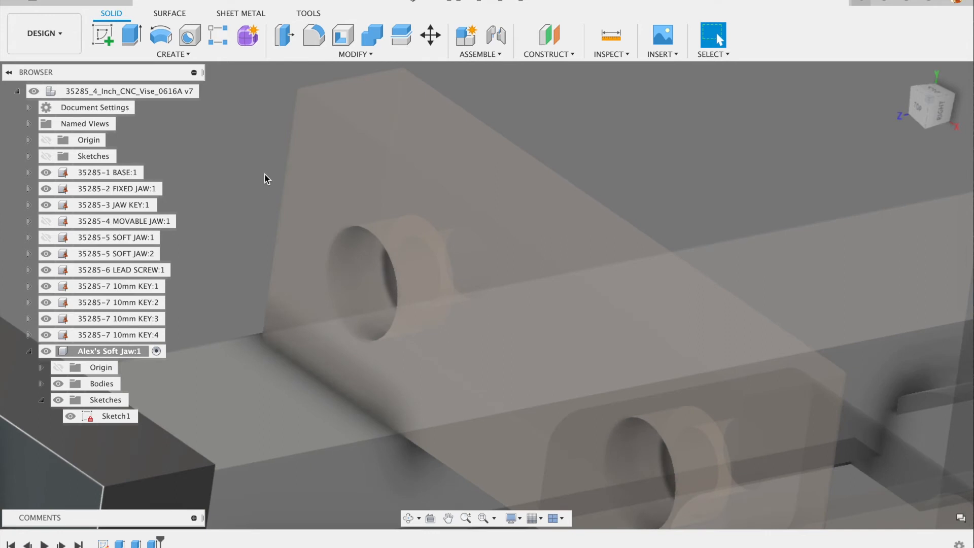
- Measure the counterbore depth on the original soft jaw, from its outer face to the counterbore floor
{"action": "left_click", "coordinate": [611, 55]}
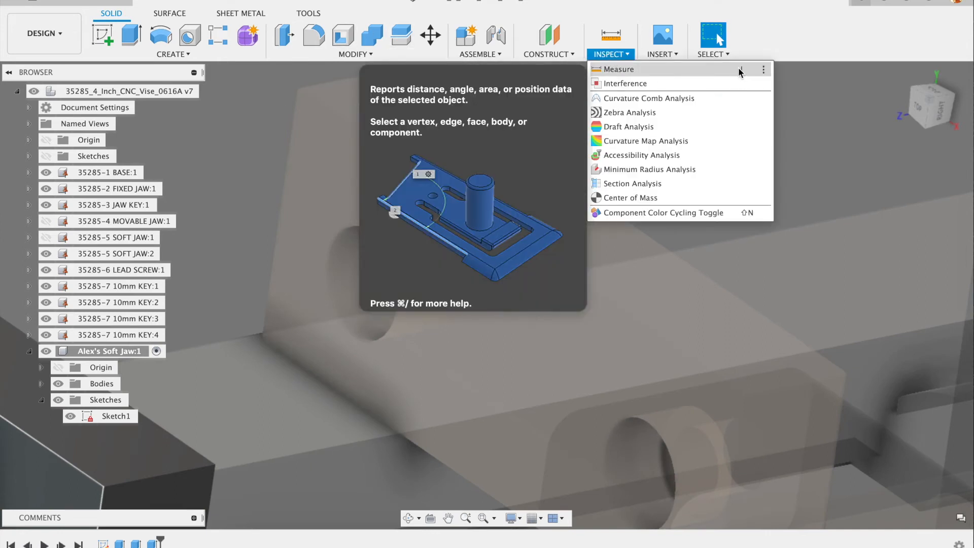
{"action": "left_click", "coordinate": [621, 69]}
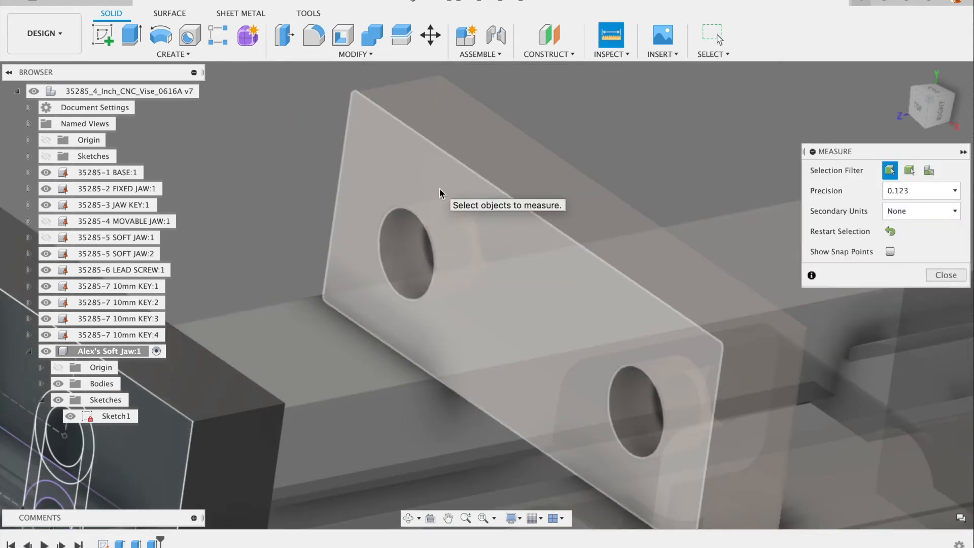
{"action": "left_click", "coordinate": [424, 180]}
{"action": "middle_click_drag", "start_coordinate": [361, 181], "coordinate": [403, 212], "text": "shift"}
{"action": "left_click", "coordinate": [421, 241]}
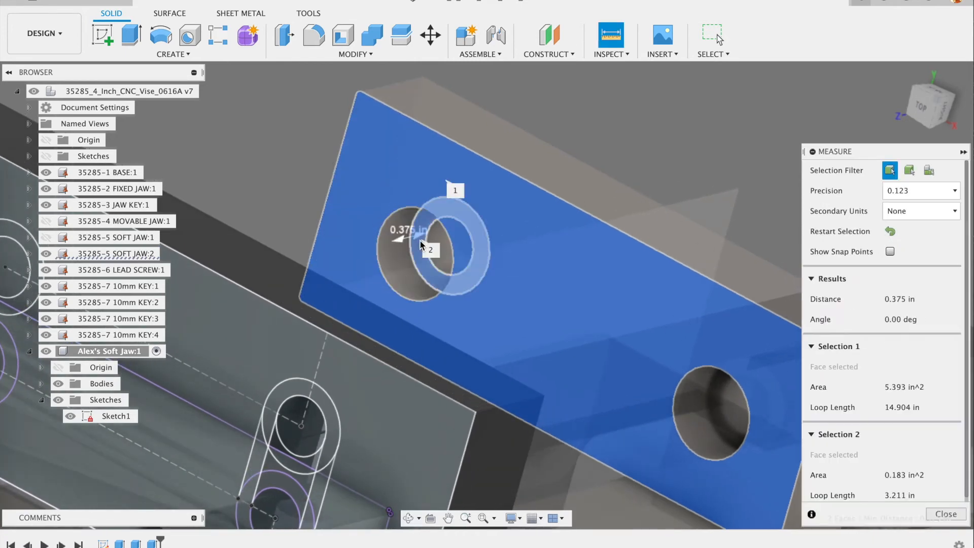
{"action": "mouse_move", "coordinate": [392, 238]}
{"action": "middle_mouse_down", "text": "shift"}
{"action": "mouse_move", "coordinate": [396, 226]}
{"action": "mouse_move", "coordinate": [394, 253]}
{"action": "mouse_move", "coordinate": [394, 239]}
{"action": "mouse_move", "coordinate": [400, 247]}
{"action": "middle_mouse_up", "text": "shift"}
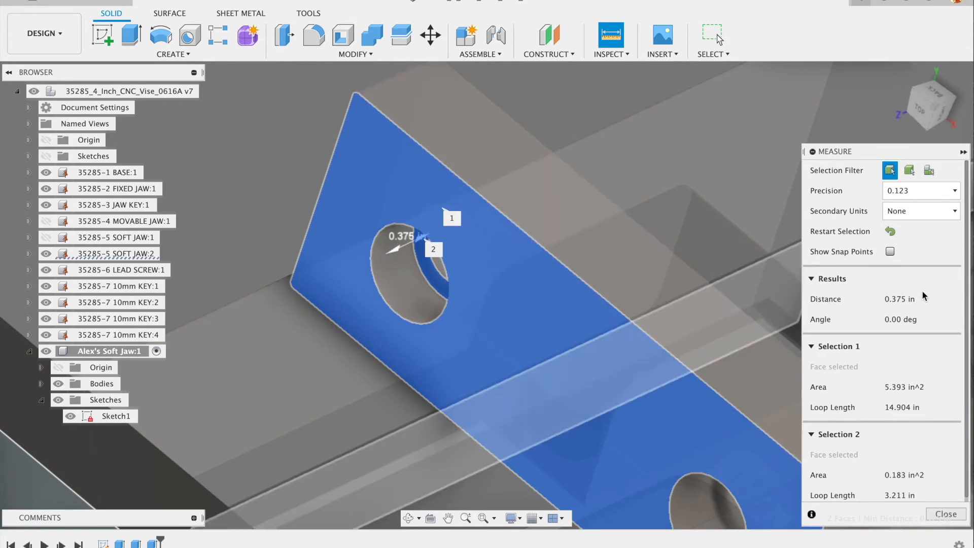
{"action": "scroll", "coordinate": [663, 221], "scroll_direction": "down", "scroll_amount": 10}
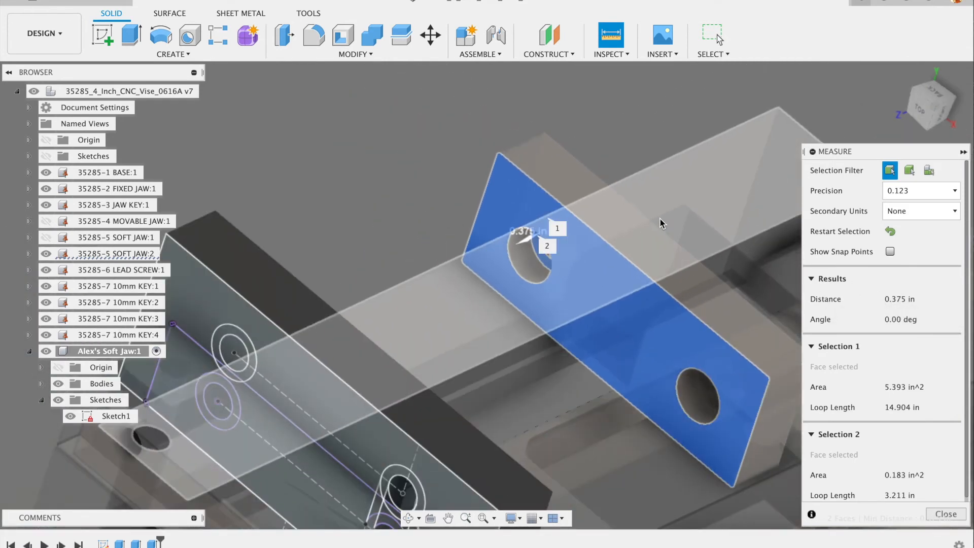
{"action": "middle_click_drag", "start_coordinate": [648, 161], "coordinate": [585, 166], "text": "shift"}
{"action": "left_click", "coordinate": [946, 514]}
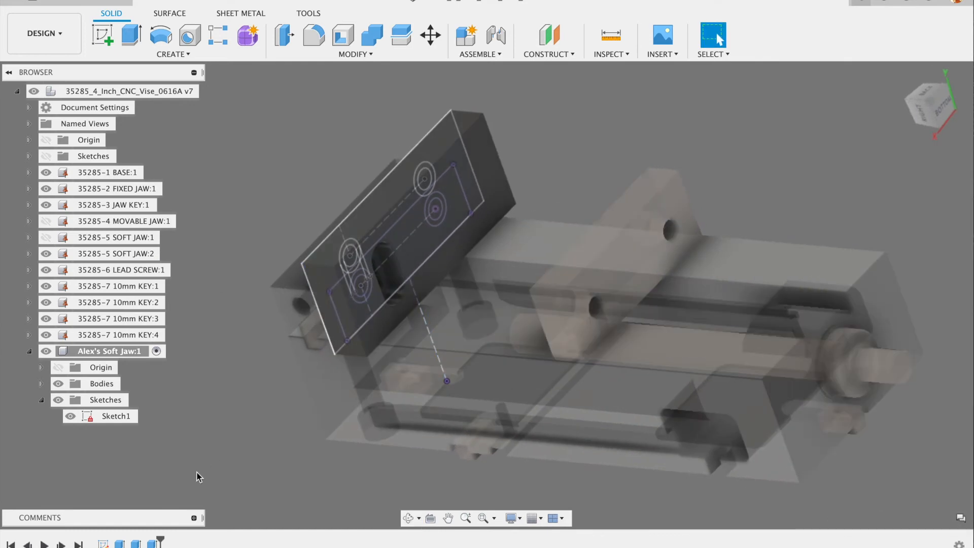
- Edit the counterbore slot's cut feature and set its distance to -0.375 in
{"action": "right_click", "coordinate": [153, 544]}
{"action": "left_click", "coordinate": [193, 406]}
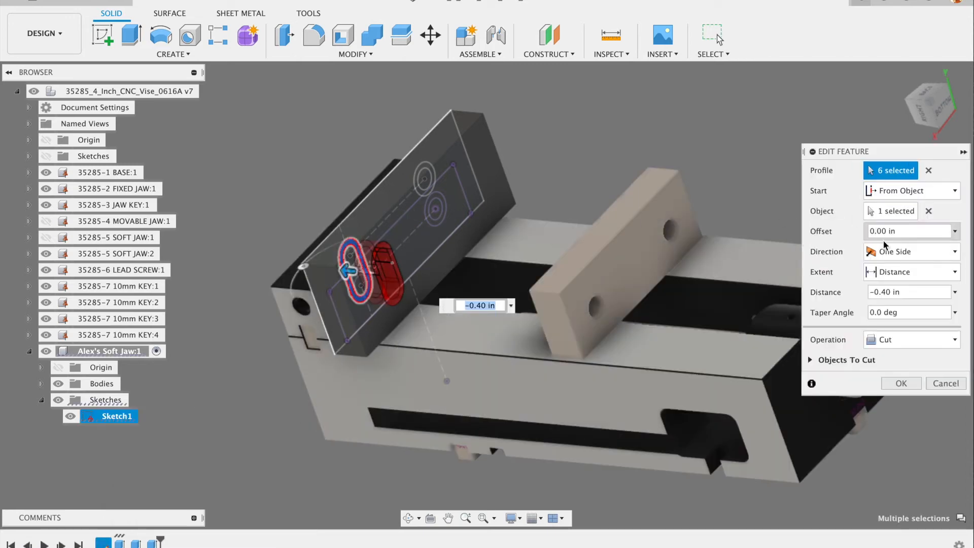
{"action": "left_click", "coordinate": [907, 291]}
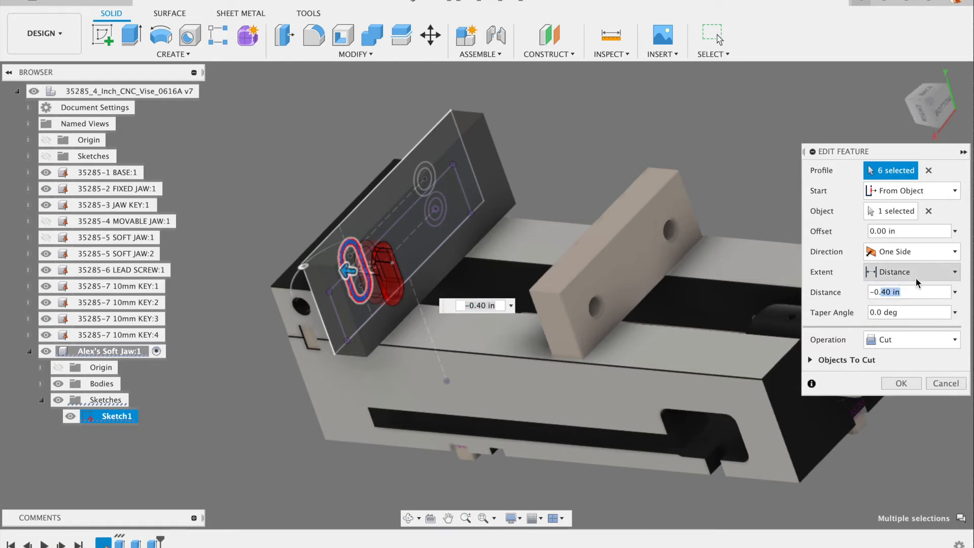
{"action": "type", "text": "375"}
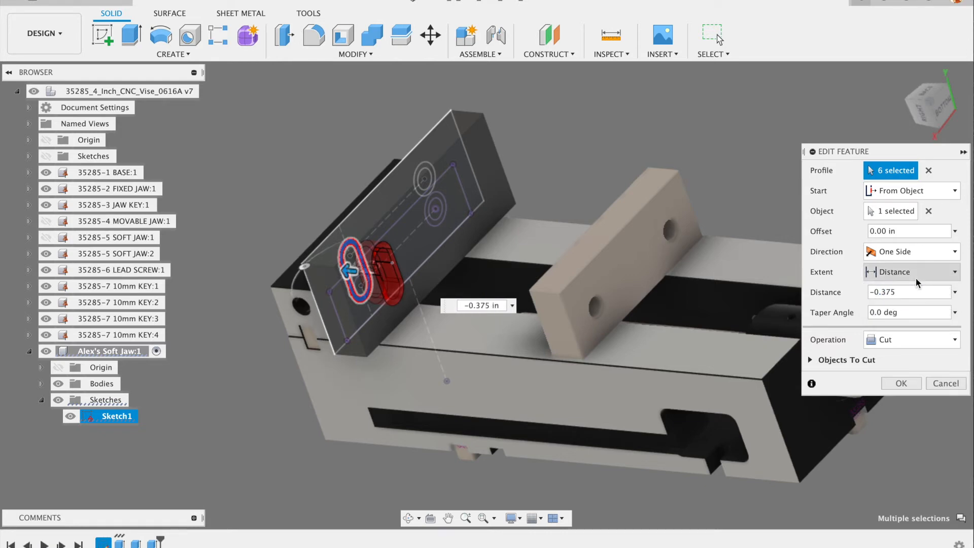
{"action": "middle_click_drag", "start_coordinate": [353, 216], "coordinate": [386, 235], "text": "shift"}
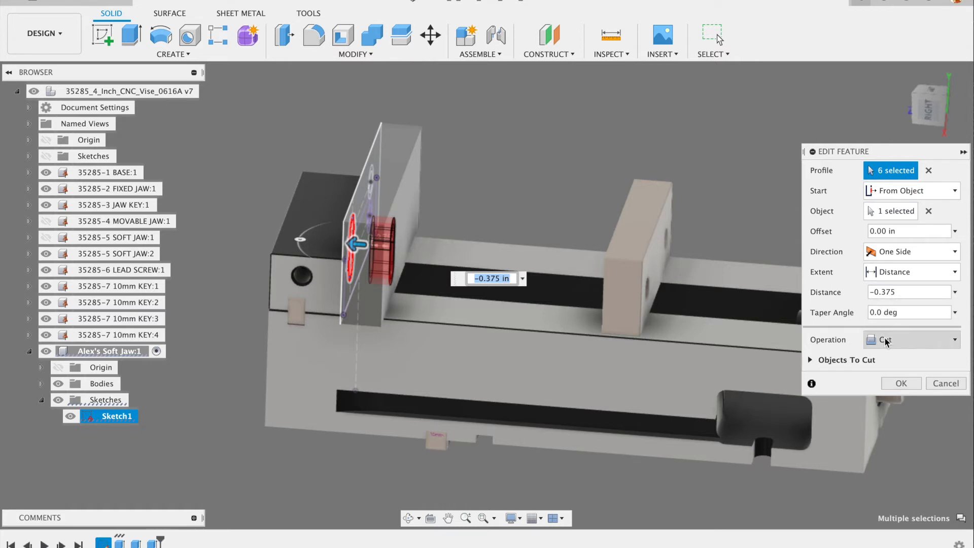
- Change the counterbore cut's distance to -0.38 in and check its depth from the side of the jaw
{"action": "left_click", "coordinate": [901, 291]}
{"action": "left_click", "coordinate": [901, 291]}
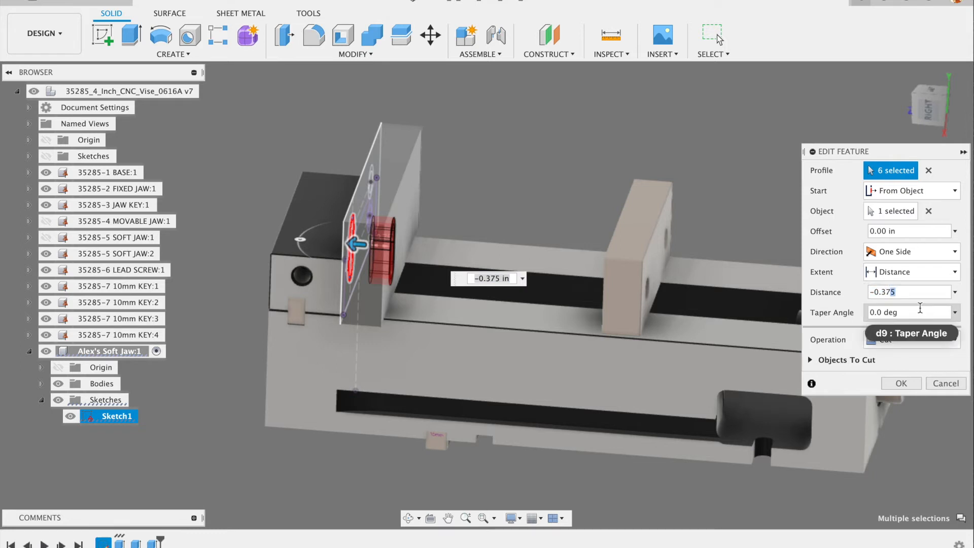
{"action": "key", "text": "BackSpace"}
{"action": "type", "text": "8"}
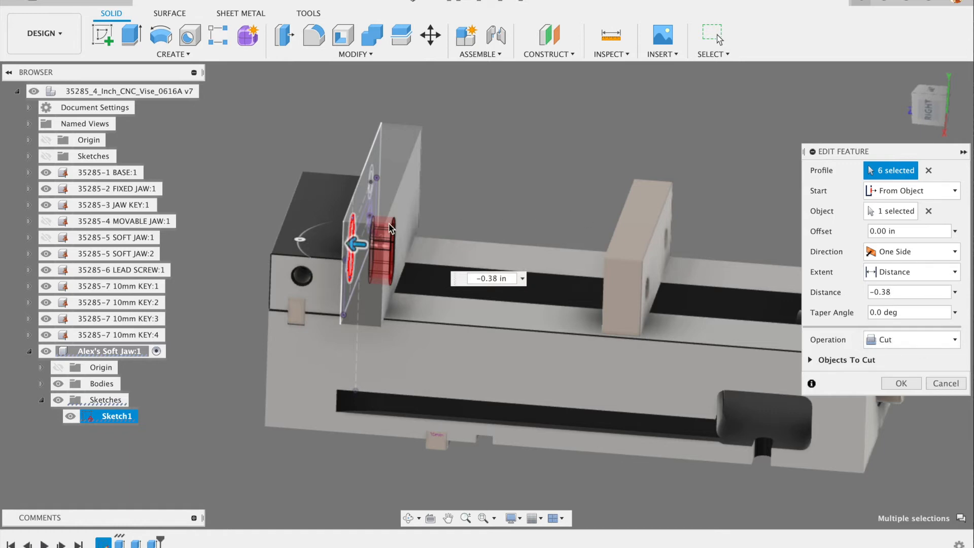
{"action": "scroll", "coordinate": [386, 224], "scroll_direction": "up", "scroll_amount": 5}
{"action": "middle_click_drag", "start_coordinate": [386, 223], "coordinate": [393, 203], "text": "shift"}
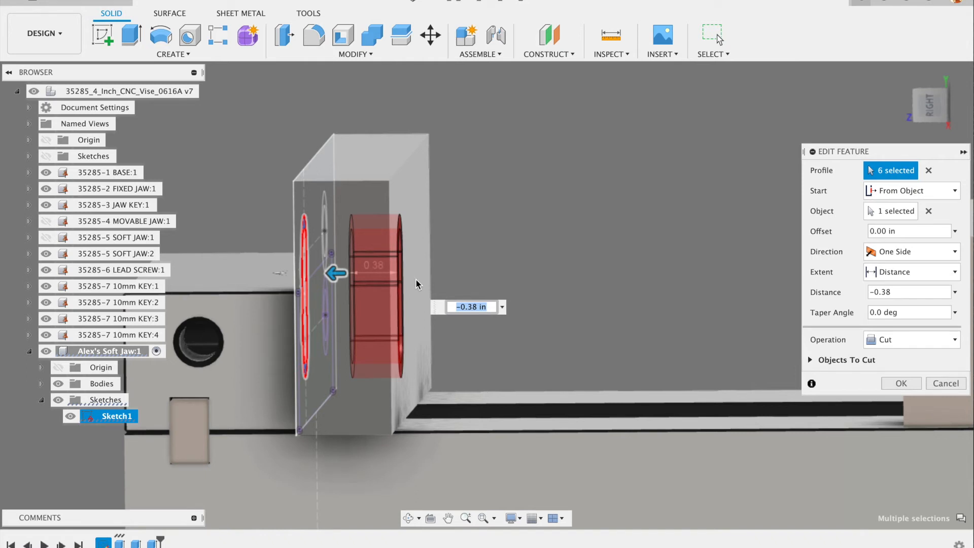
- Set the counterbore cut's distance back to -0.4 in and apply the edit
{"action": "left_click", "coordinate": [897, 290]}
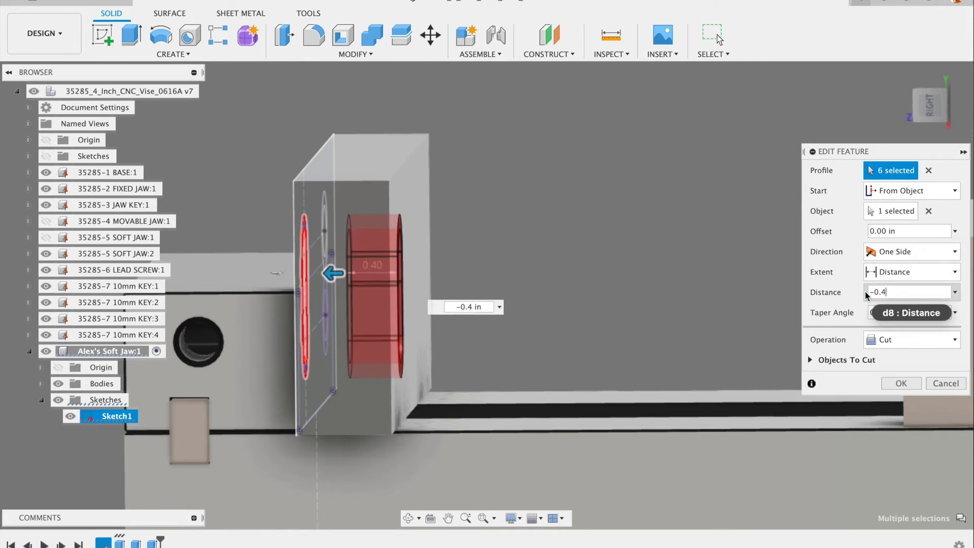
{"action": "middle_click_drag", "start_coordinate": [615, 257], "coordinate": [494, 279], "text": "shift"}
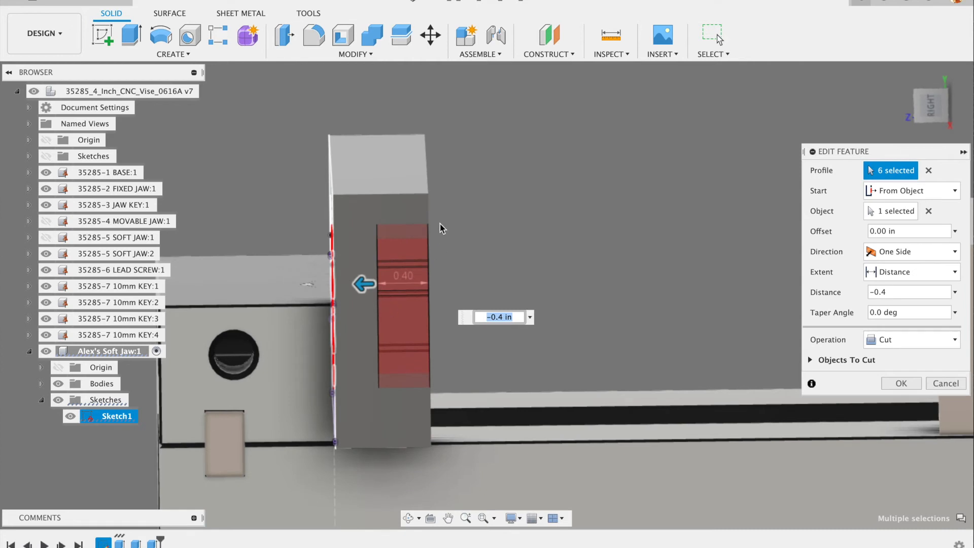
{"action": "middle_click_drag", "start_coordinate": [442, 272], "coordinate": [443, 246], "text": "shift"}
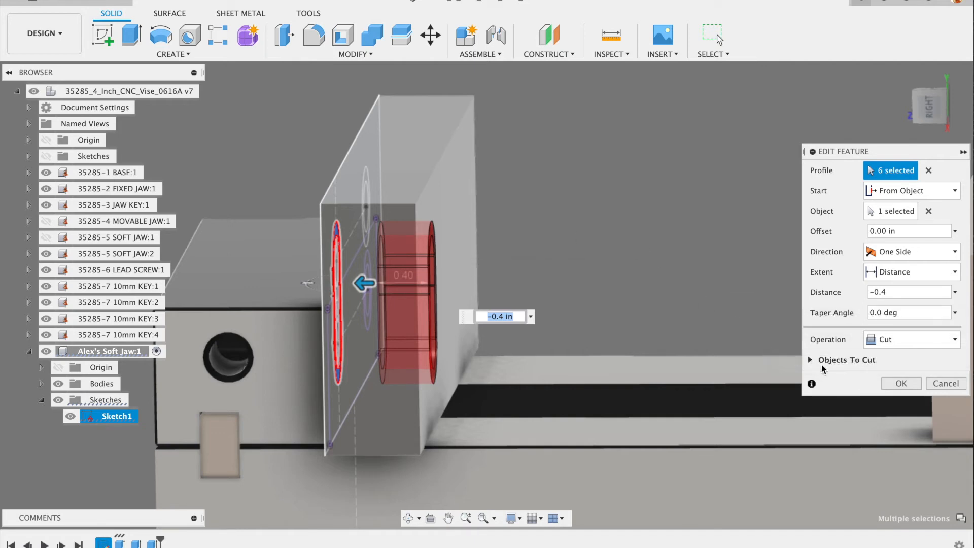
{"action": "left_click", "coordinate": [901, 383]}
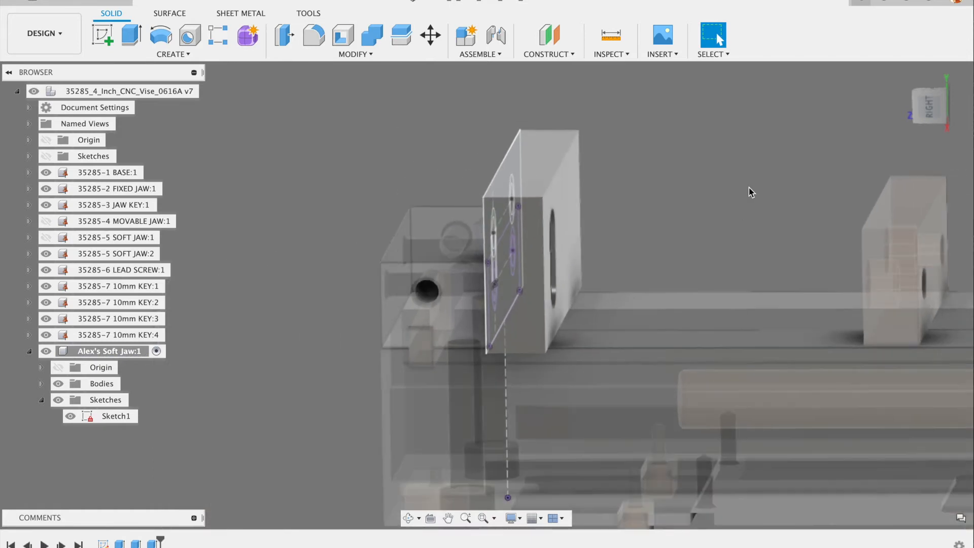
- Hide the new soft jaw's sketches and inspect the counterbored slot
{"action": "middle_click_drag", "start_coordinate": [749, 188], "coordinate": [629, 188], "text": "shift"}
{"action": "scroll", "coordinate": [544, 236], "scroll_direction": "down", "scroll_amount": 4}
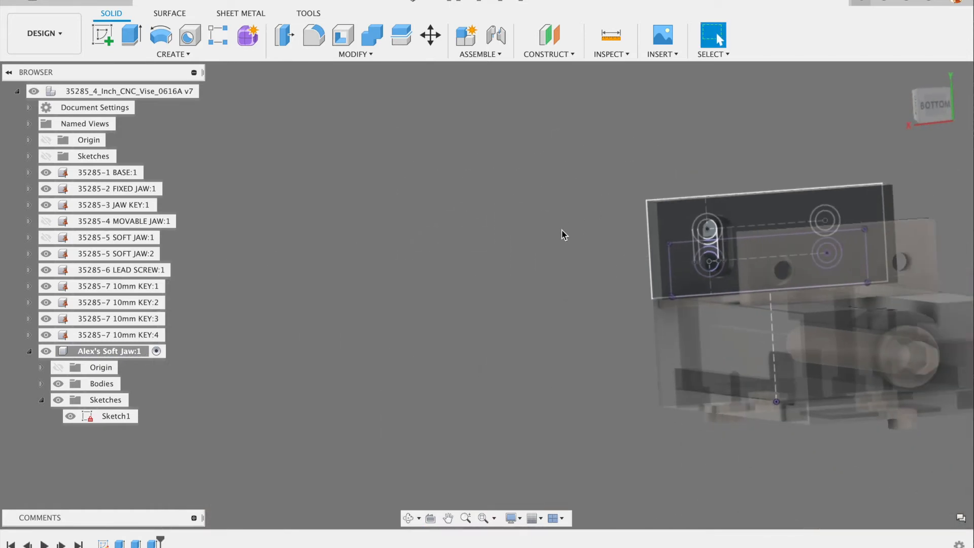
{"action": "scroll", "coordinate": [710, 193], "scroll_direction": "up", "scroll_amount": 5}
{"action": "mouse_move", "coordinate": [715, 193]}
{"action": "middle_mouse_down", "text": "shift"}
{"action": "mouse_move", "coordinate": [663, 158]}
{"action": "mouse_move", "coordinate": [666, 171]}
{"action": "middle_mouse_up", "text": "shift"}
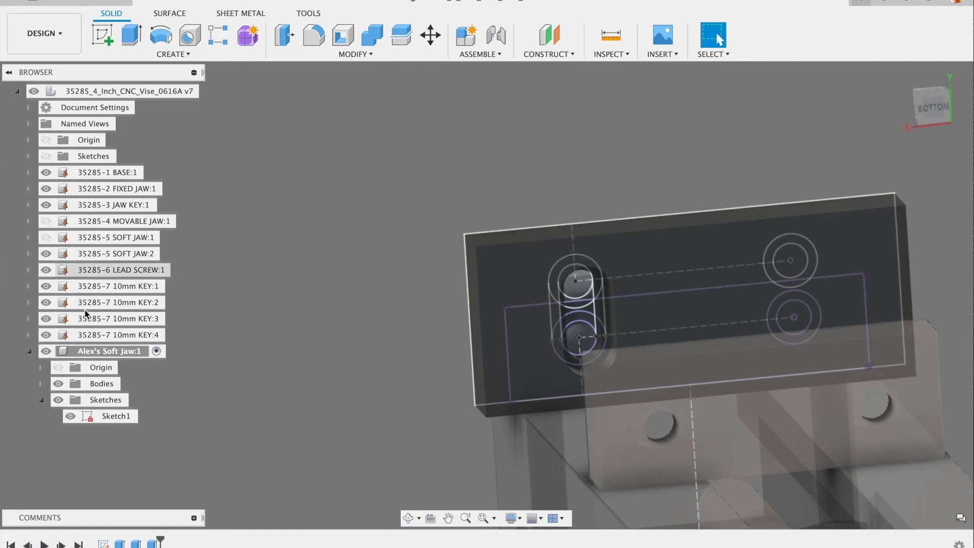
{"action": "left_click", "coordinate": [59, 400]}
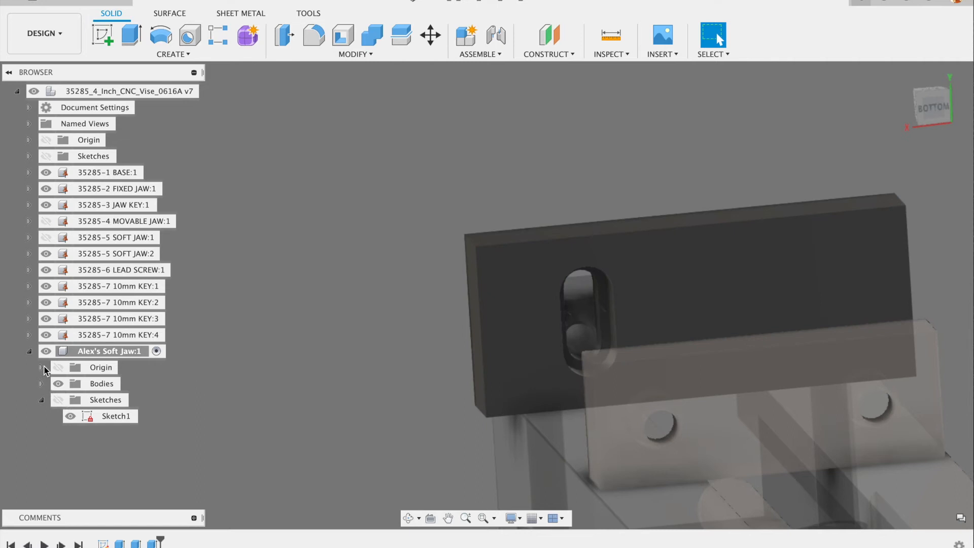
{"action": "middle_click_drag", "start_coordinate": [290, 304], "coordinate": [329, 258], "text": "shift"}
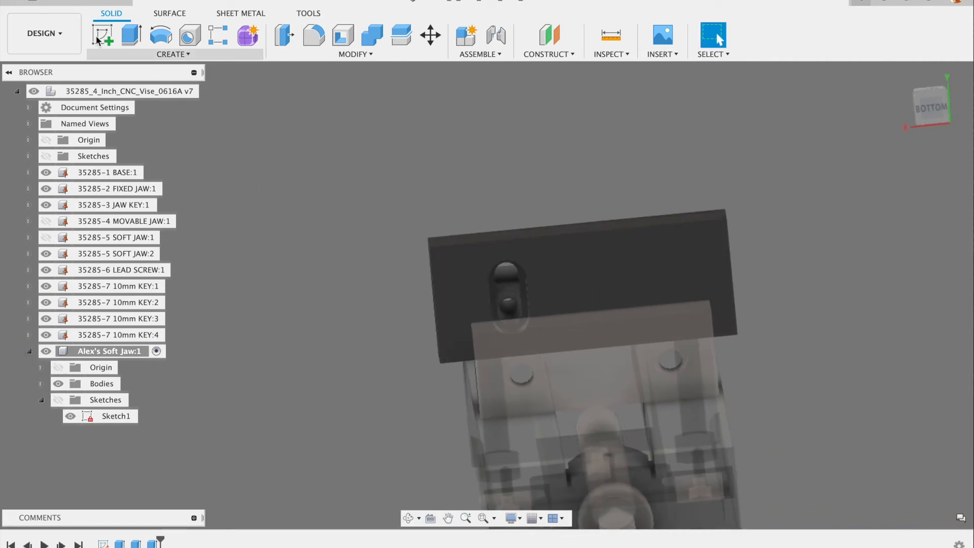
- Save the design as a new version and look over the counterbored slot
{"action": "left_click", "coordinate": [71, 4]}
{"action": "left_click", "coordinate": [503, 285]}
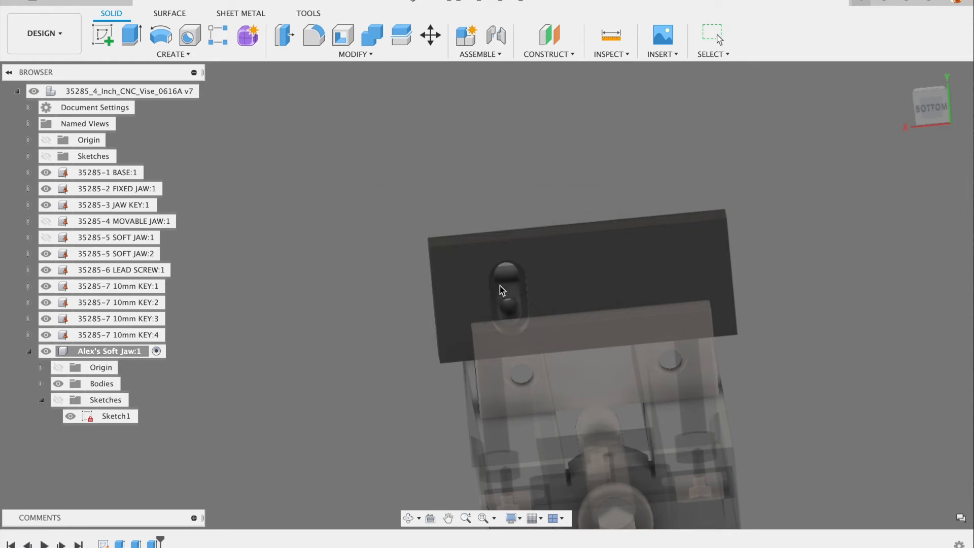
{"action": "middle_click_drag", "start_coordinate": [313, 303], "coordinate": [341, 309], "text": "shift"}
{"action": "scroll", "coordinate": [467, 302], "scroll_direction": "up", "scroll_amount": 5}
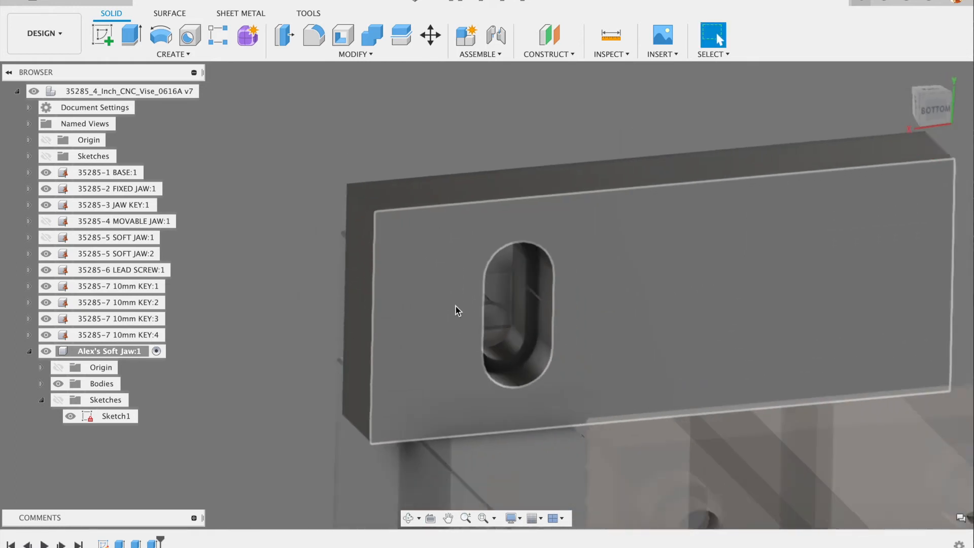
{"action": "scroll", "coordinate": [456, 306], "scroll_direction": "down", "scroll_amount": 5}
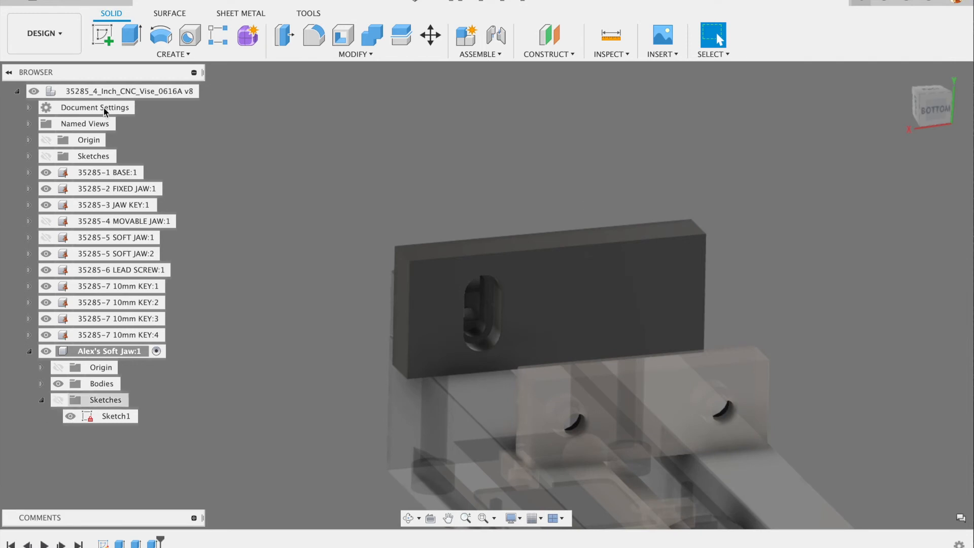
- Set up a Mirror with the Features pattern type and the soft jaw's two slot cuts as objects
{"action": "left_click", "coordinate": [177, 55]}
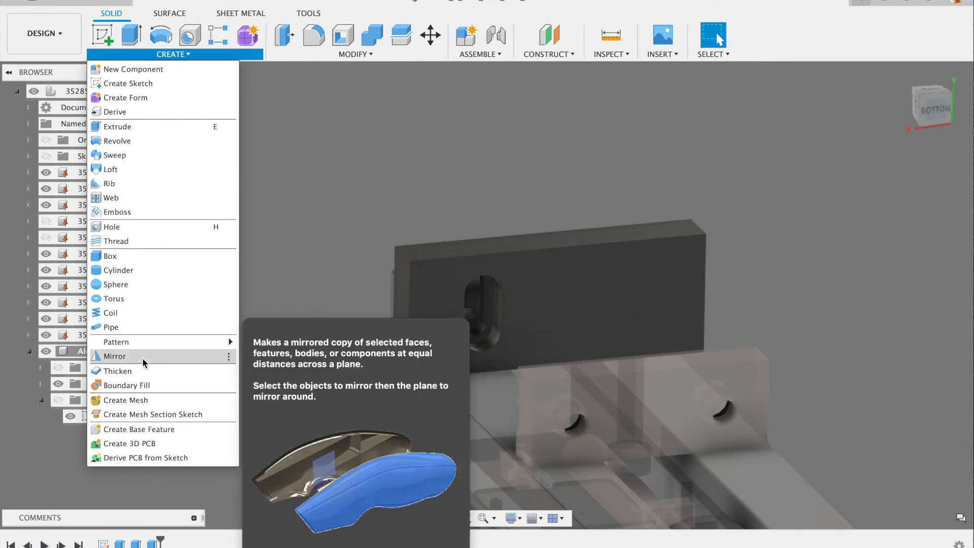
{"action": "left_click", "coordinate": [116, 357]}
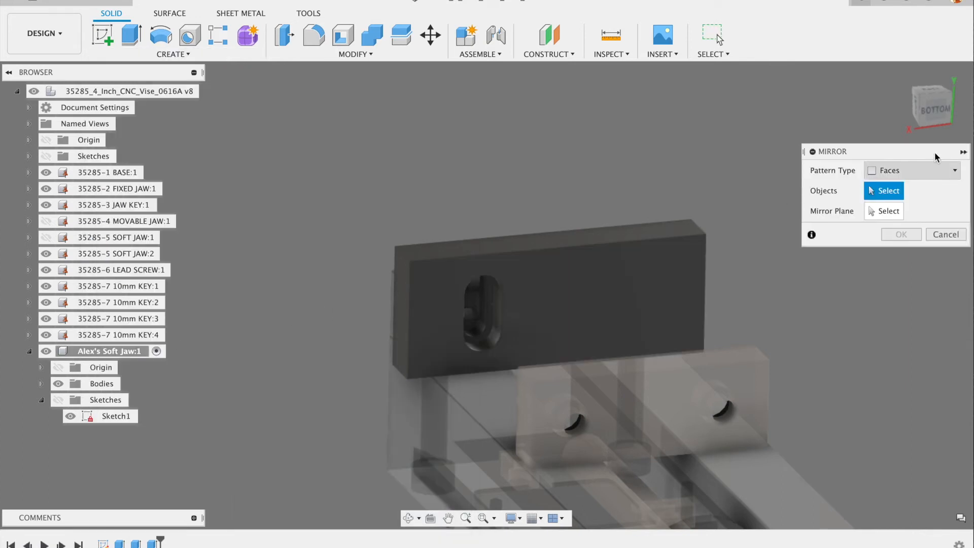
{"action": "left_click", "coordinate": [938, 170]}
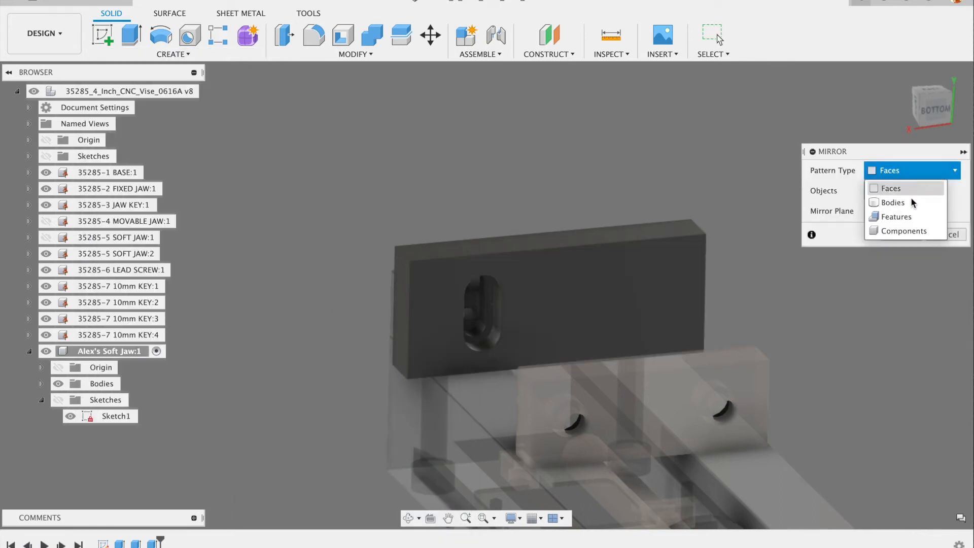
{"action": "left_click", "coordinate": [900, 217]}
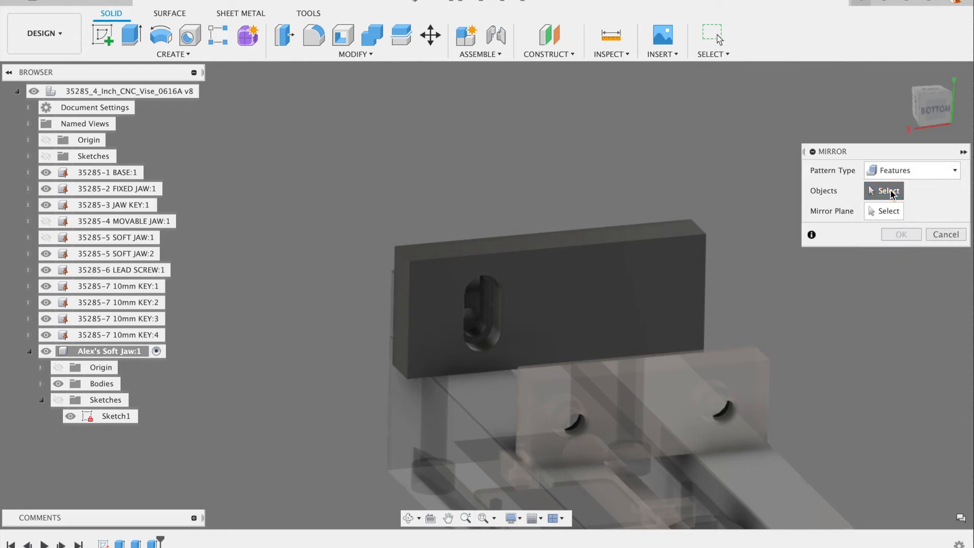
{"action": "left_click", "coordinate": [152, 544]}
{"action": "left_click", "coordinate": [136, 544]}
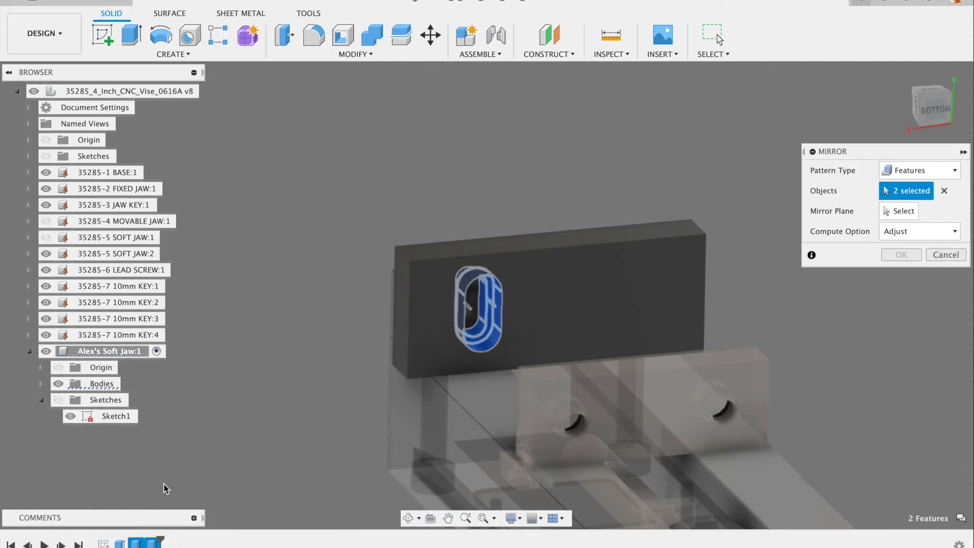
- Try to mirror the slot cuts about the vertical origin plane running along the vise's length
{"action": "left_click", "coordinate": [904, 211]}
{"action": "scroll", "coordinate": [738, 248], "scroll_direction": "down", "scroll_amount": 5}
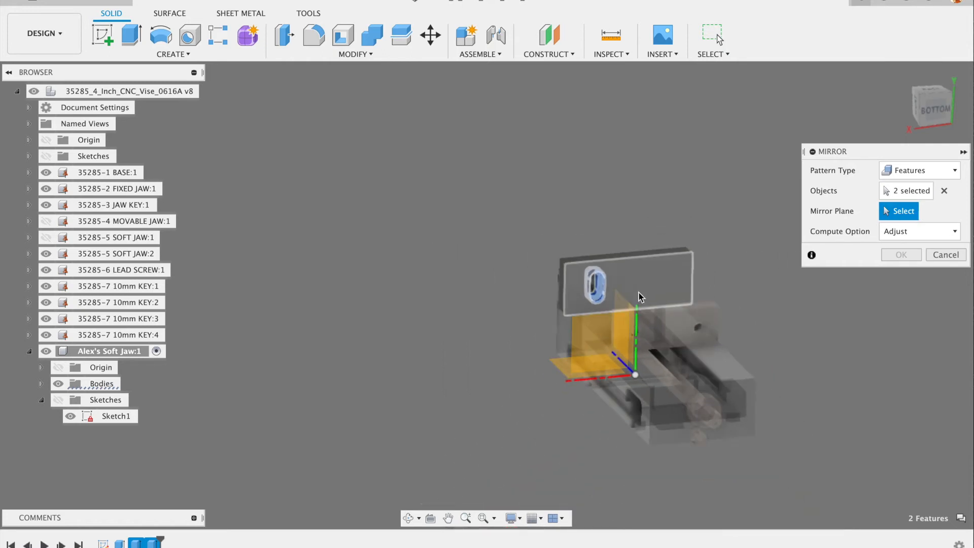
{"action": "middle_click_drag", "start_coordinate": [398, 233], "coordinate": [579, 284], "text": "shift"}
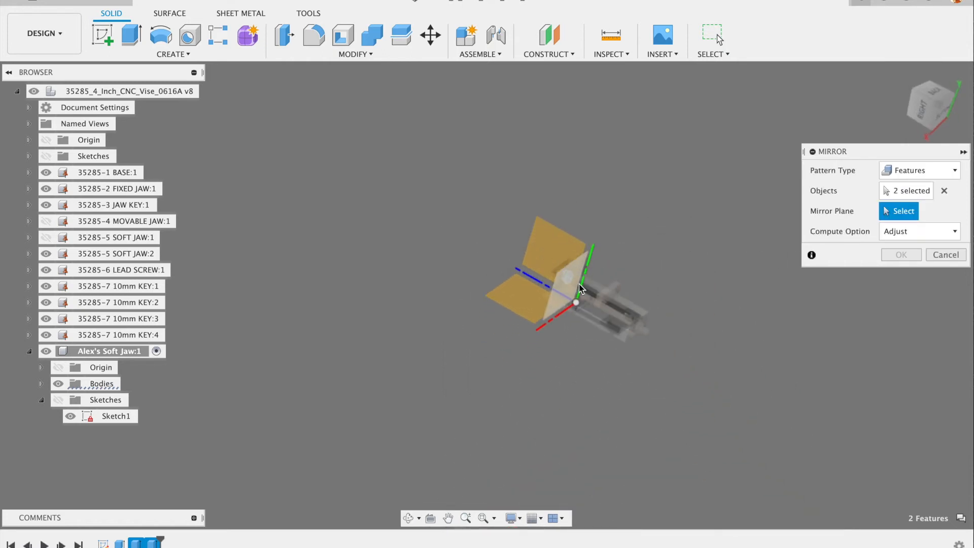
{"action": "left_click", "coordinate": [545, 237]}
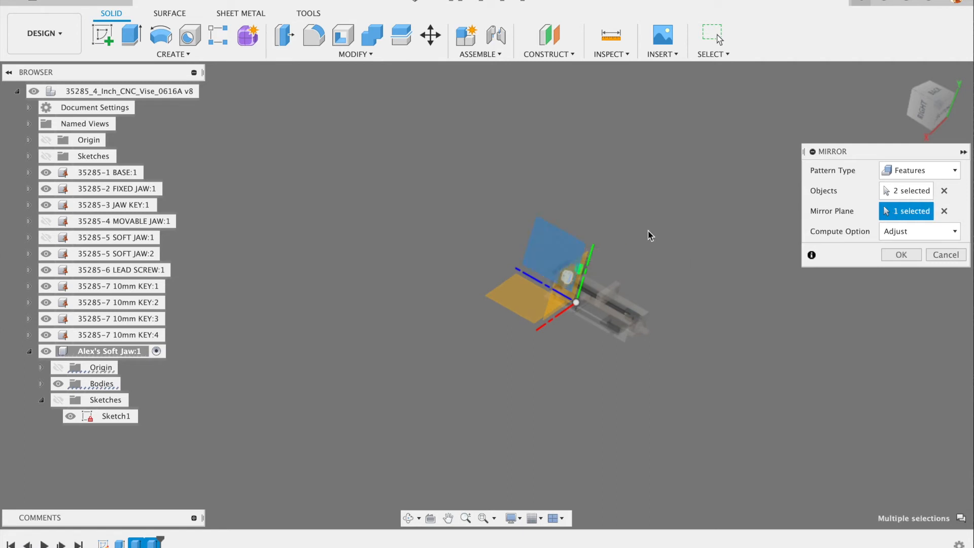
{"action": "middle_click_drag", "start_coordinate": [640, 233], "coordinate": [623, 265], "text": "shift"}
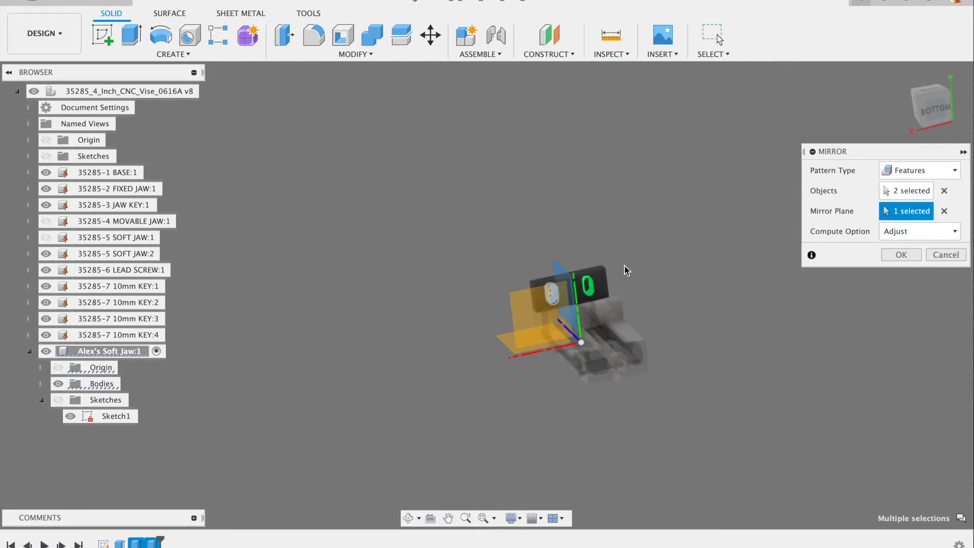
{"action": "scroll", "coordinate": [623, 269], "scroll_direction": "up", "scroll_amount": 4}
{"action": "scroll", "coordinate": [623, 274], "scroll_direction": "down", "scroll_amount": 1}
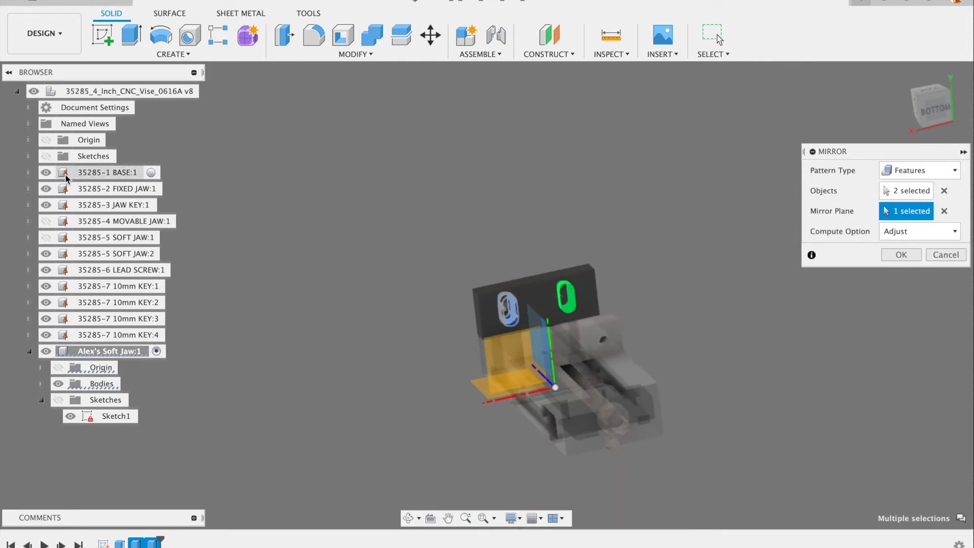
{"action": "scroll", "coordinate": [611, 352], "scroll_direction": "up", "scroll_amount": 3}
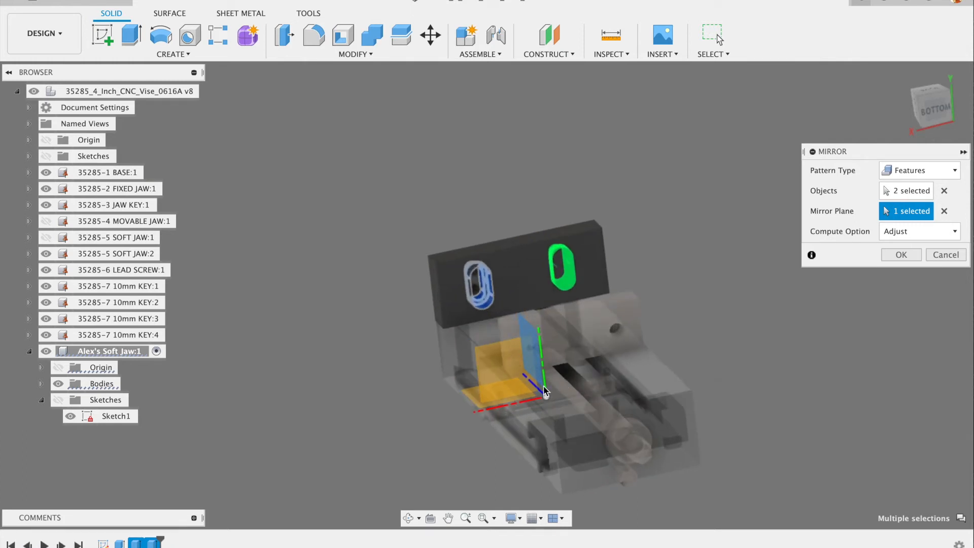
{"action": "scroll", "coordinate": [544, 391], "scroll_direction": "up", "scroll_amount": 4}
{"action": "middle_click_drag", "start_coordinate": [546, 384], "coordinate": [487, 320], "text": "shift"}
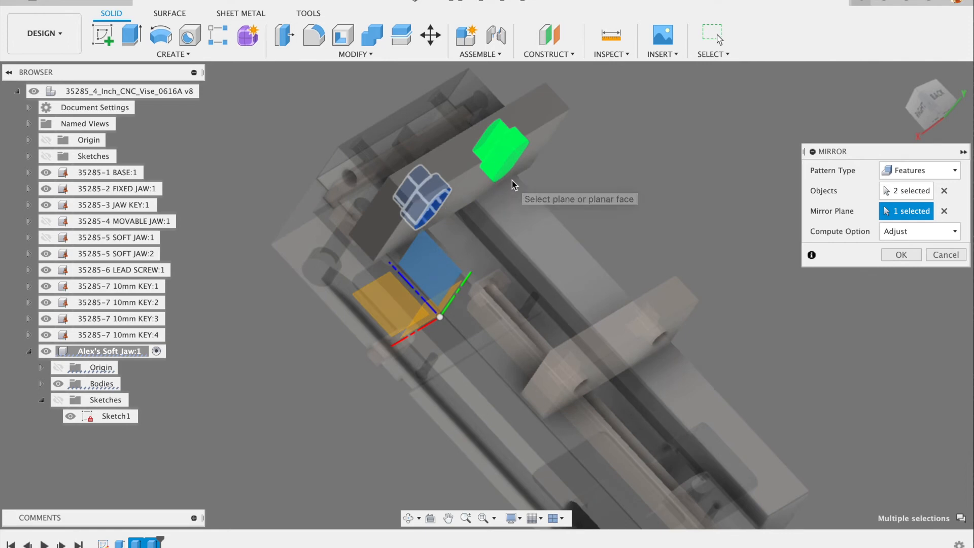
{"action": "left_click", "coordinate": [572, 55]}
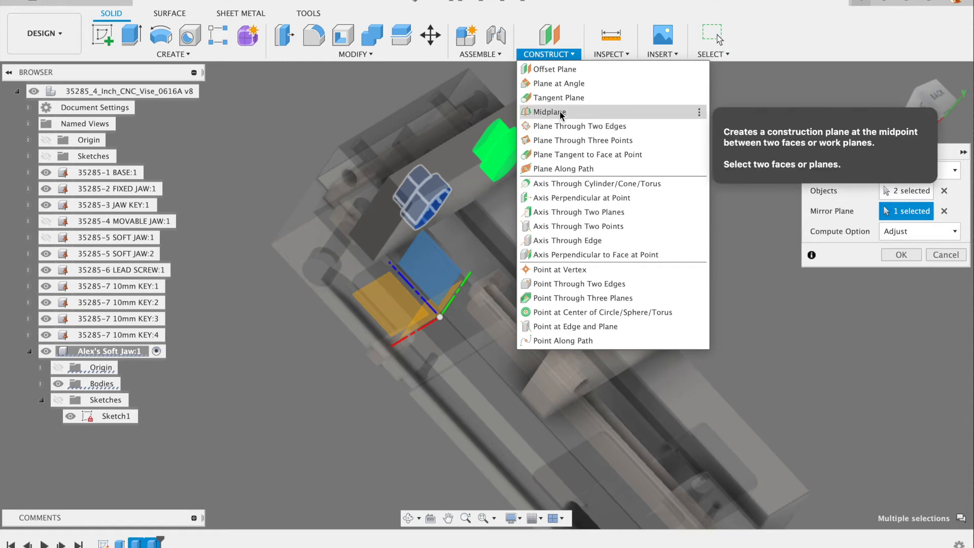
{"action": "scroll", "coordinate": [375, 218], "scroll_direction": "down", "scroll_amount": 3}
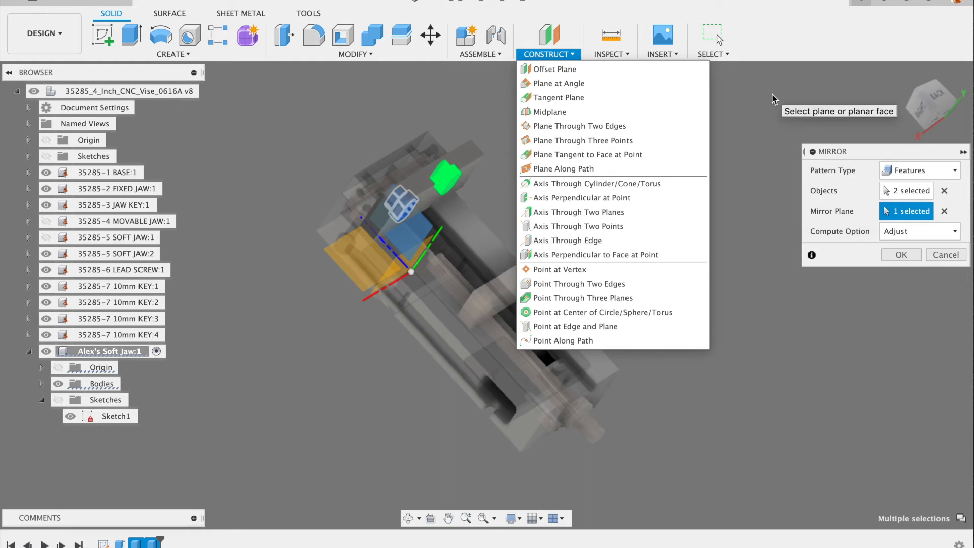
{"action": "left_click", "coordinate": [956, 260]}
- Construct a midplane between the two end faces of the new soft jaw
{"action": "middle_click_drag", "start_coordinate": [770, 206], "coordinate": [683, 140], "text": "shift"}
{"action": "left_click", "coordinate": [576, 54]}
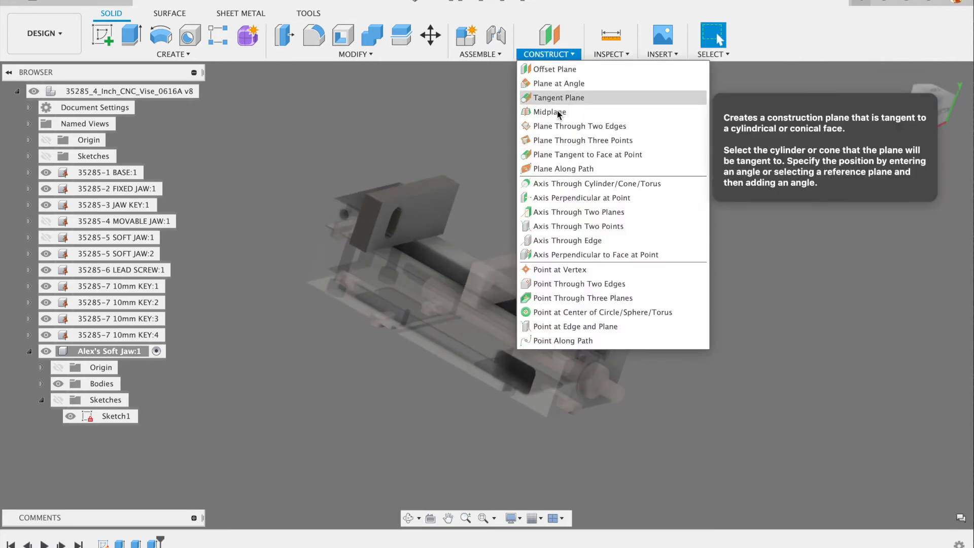
{"action": "left_click", "coordinate": [550, 111]}
{"action": "middle_click_drag", "start_coordinate": [546, 150], "coordinate": [487, 218], "text": "shift"}
{"action": "left_click", "coordinate": [602, 213]}
{"action": "left_click", "coordinate": [338, 226]}
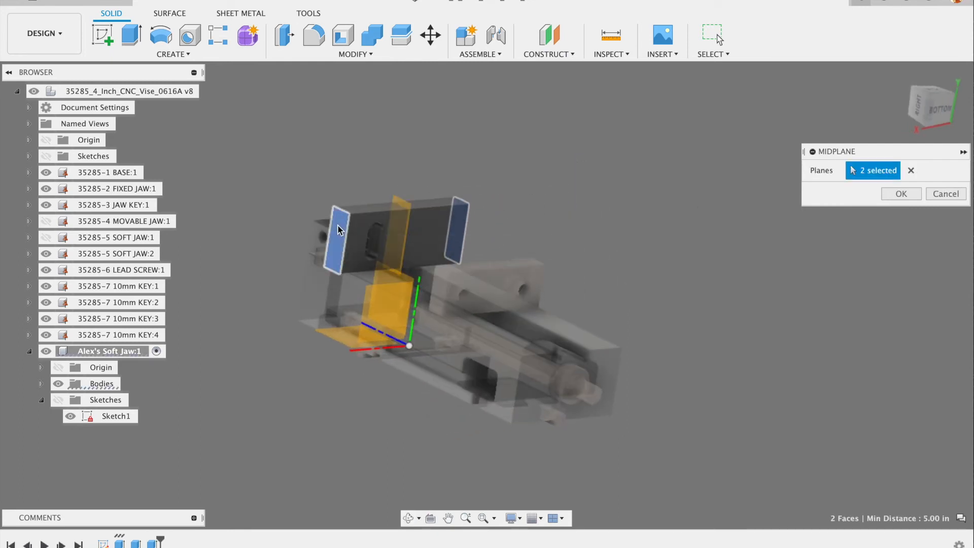
{"action": "scroll", "coordinate": [543, 218], "scroll_direction": "up", "scroll_amount": 5}
{"action": "middle_click_drag", "start_coordinate": [542, 217], "coordinate": [491, 243], "text": "shift"}
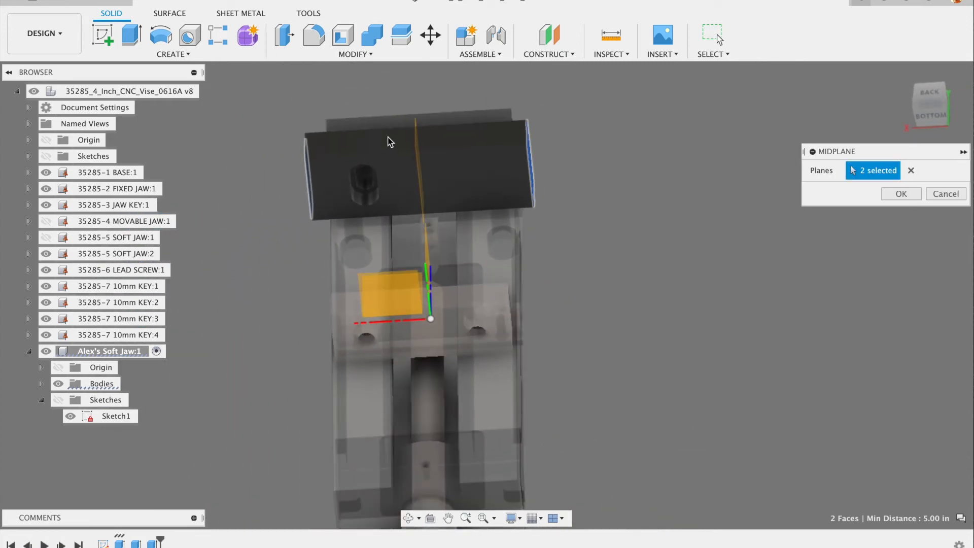
{"action": "left_click", "coordinate": [901, 196]}
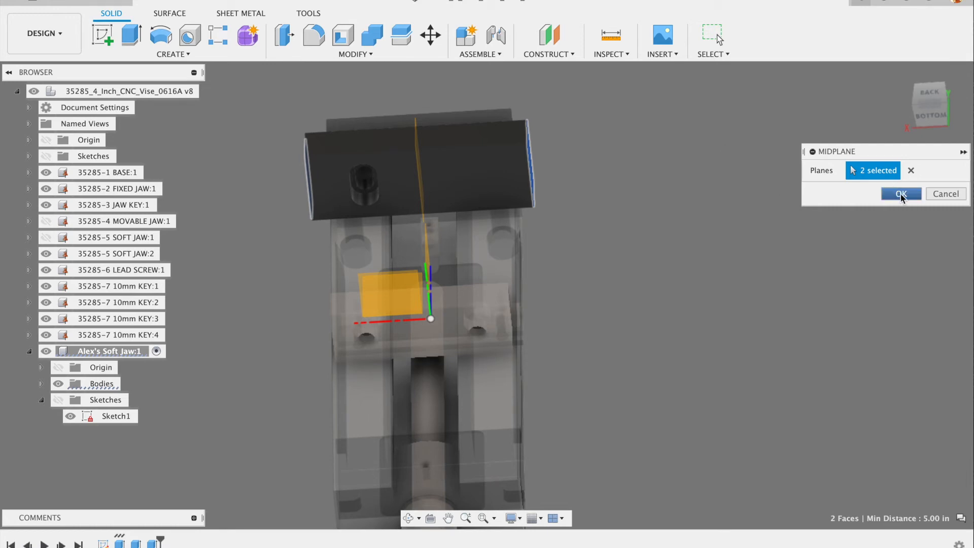
- Review the two face references of the soft jaw's midplane in its feature definition without changing them
{"action": "middle_click_drag", "start_coordinate": [687, 218], "coordinate": [659, 187], "text": "shift"}
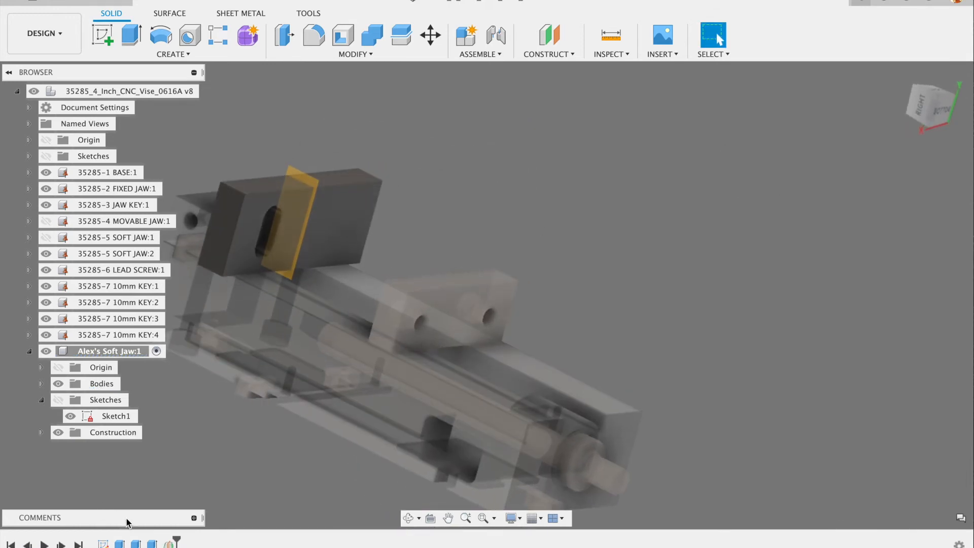
{"action": "left_click", "coordinate": [171, 541]}
{"action": "right_click", "coordinate": [171, 541]}
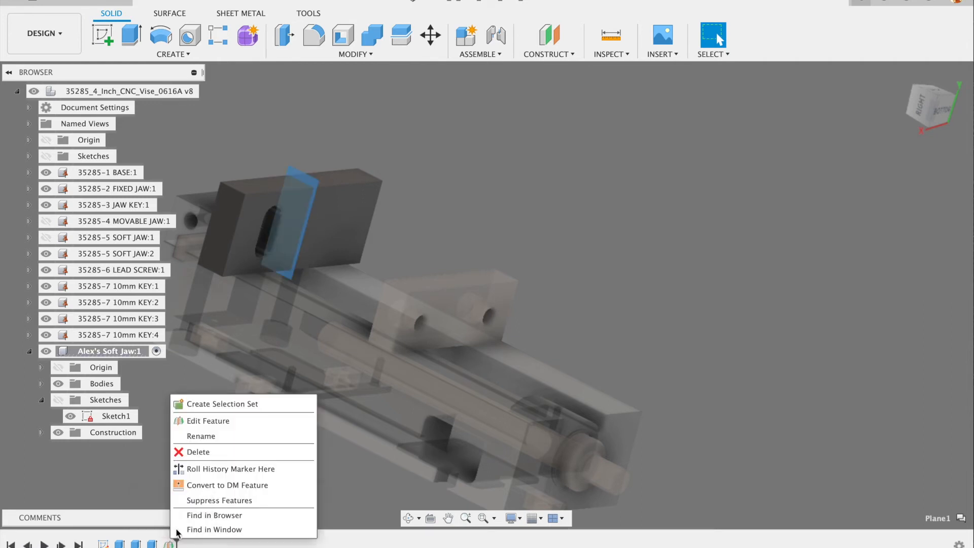
{"action": "left_click", "coordinate": [208, 425]}
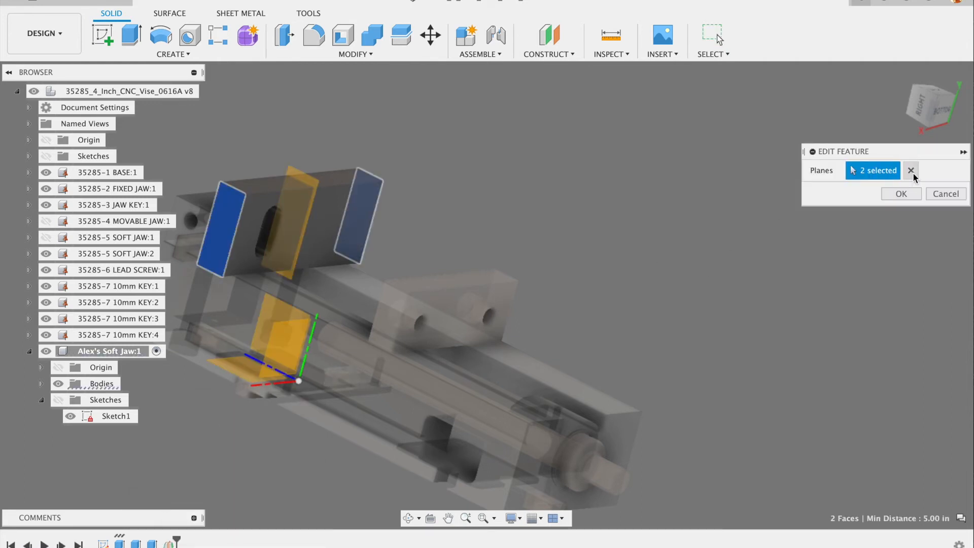
{"action": "left_click", "coordinate": [941, 193]}
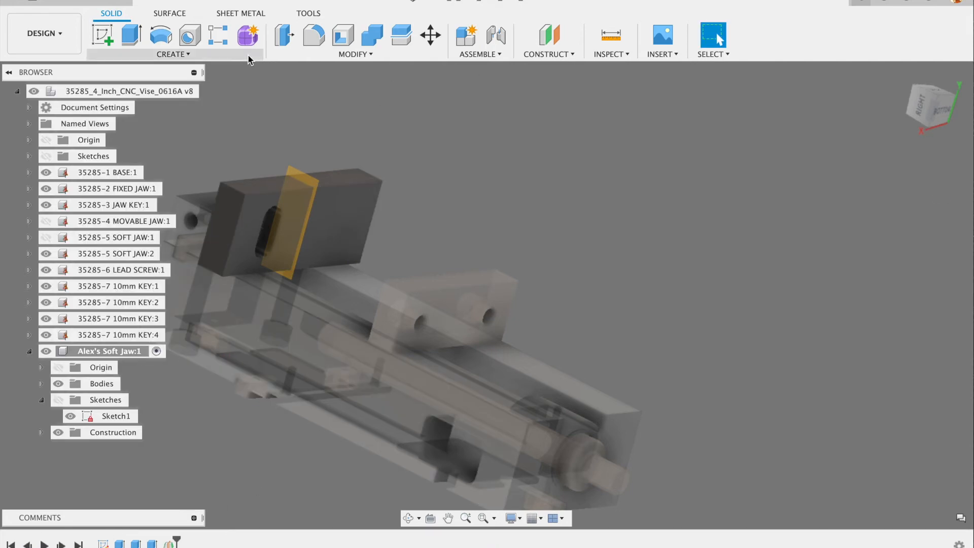
- Start a Mirror of the soft jaw's two slot cuts, using the Features pattern type
{"action": "left_click", "coordinate": [198, 53]}
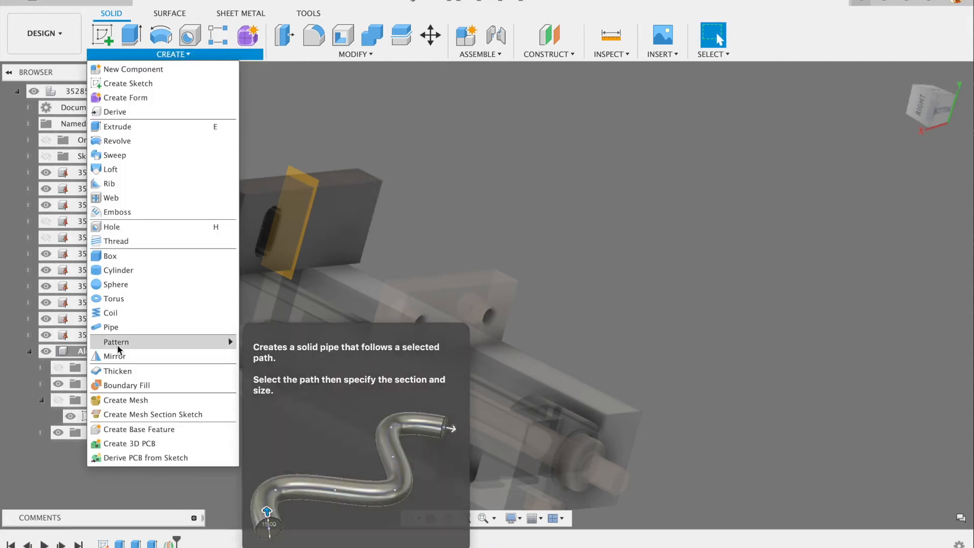
{"action": "left_click", "coordinate": [116, 356]}
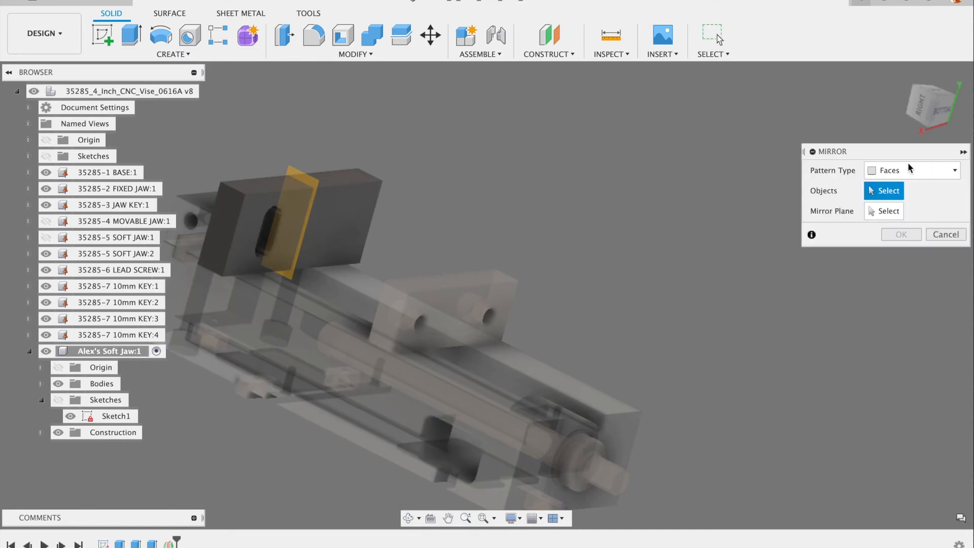
{"action": "left_click", "coordinate": [905, 169]}
{"action": "left_click", "coordinate": [900, 216]}
{"action": "left_click", "coordinate": [153, 544]}
{"action": "left_click", "coordinate": [136, 545]}
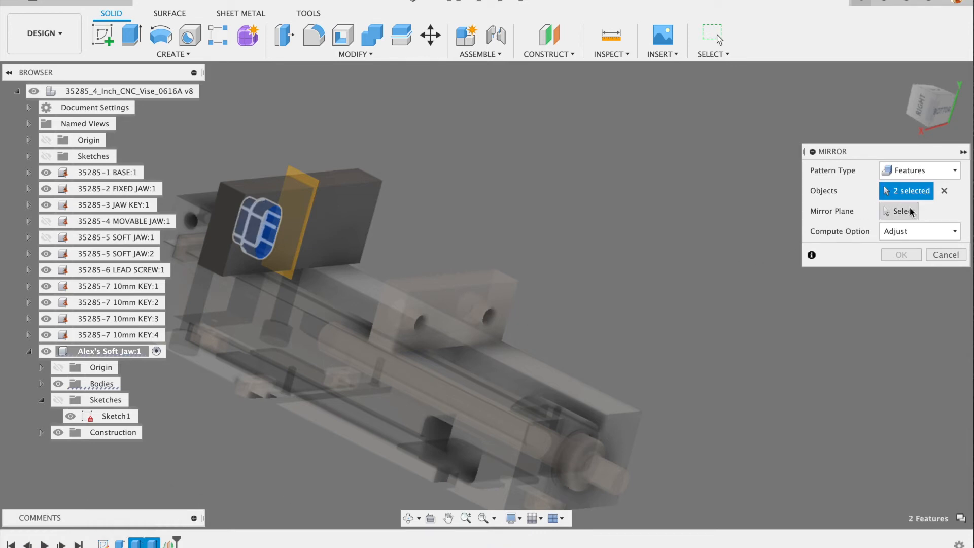
- Mirror the selected slot cuts about the soft jaw's midplane, keeping the Adjust compute option
{"action": "left_click", "coordinate": [902, 211]}
{"action": "left_click", "coordinate": [300, 181]}
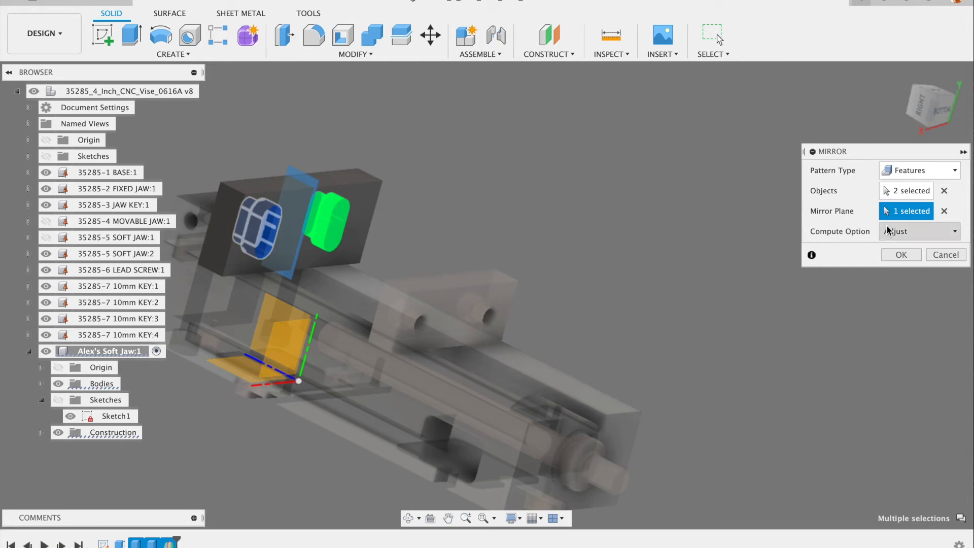
{"action": "left_click", "coordinate": [956, 235]}
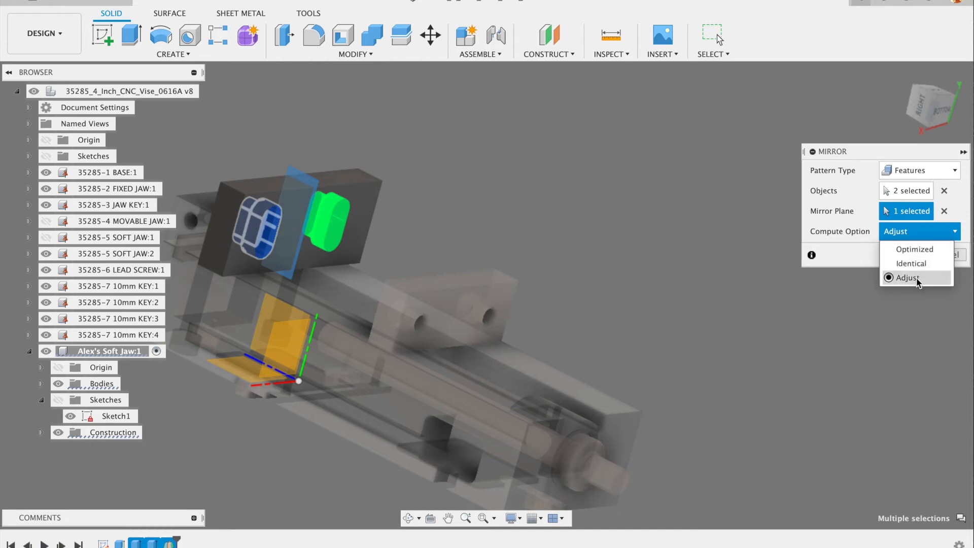
{"action": "left_click", "coordinate": [864, 242]}
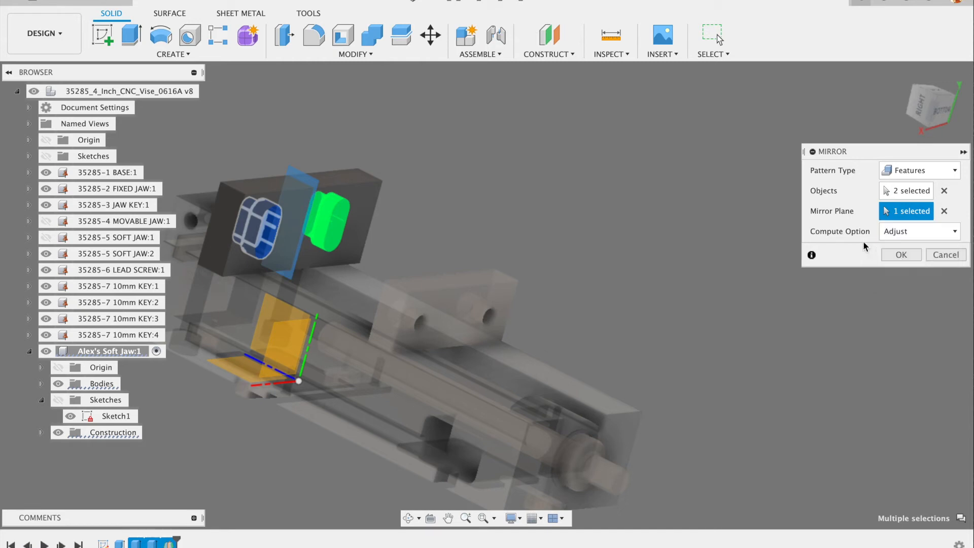
{"action": "left_click", "coordinate": [922, 233]}
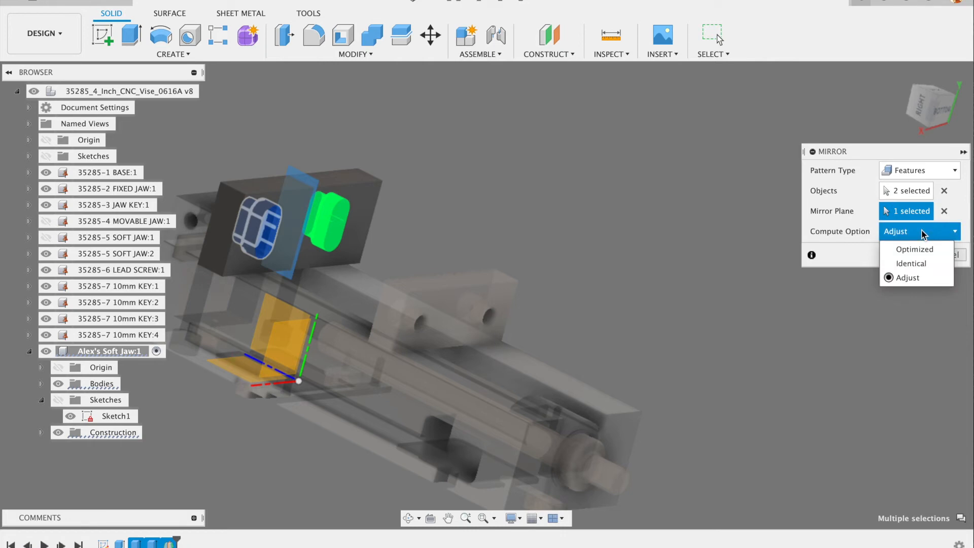
{"action": "left_click", "coordinate": [922, 232]}
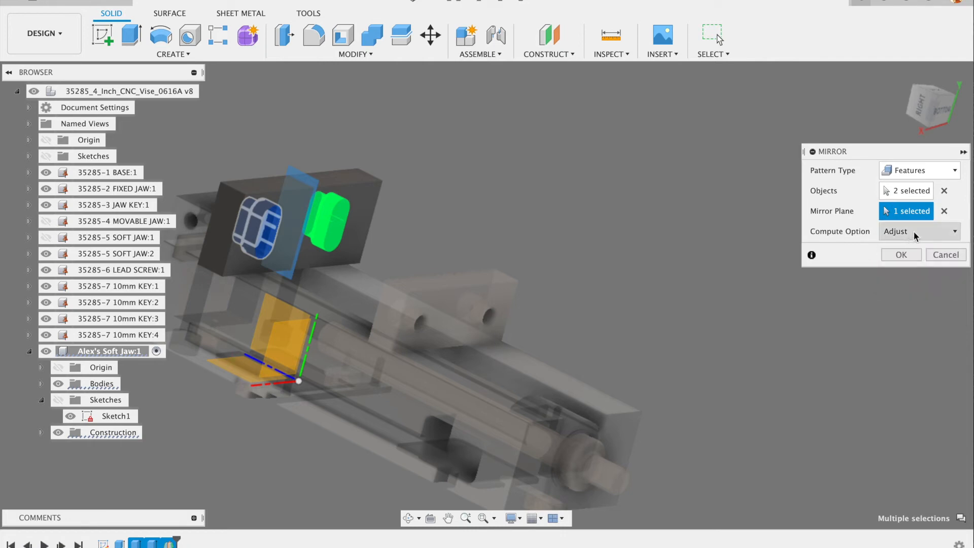
{"action": "left_click", "coordinate": [900, 257]}
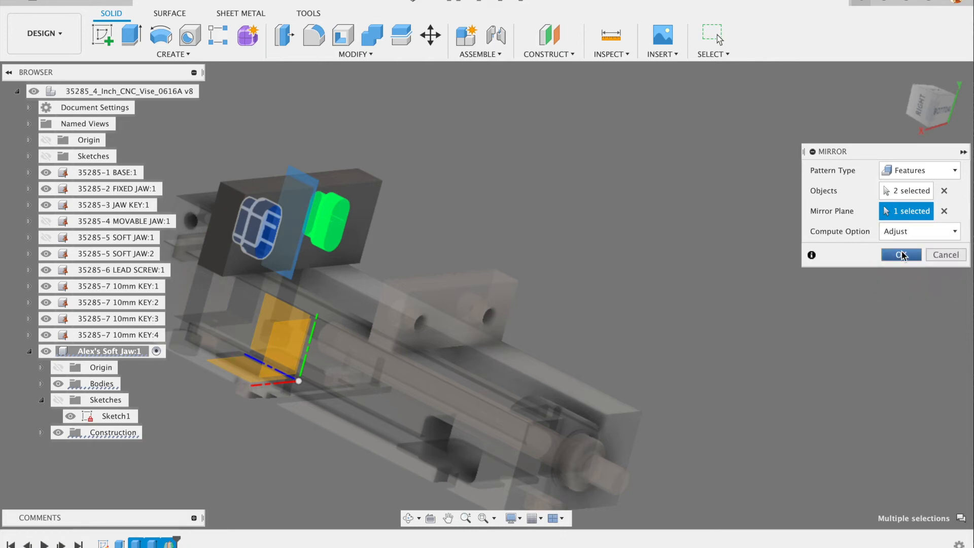
- Examine both counterbored slots in the soft jaw and their alignment with the mounting holes behind them
{"action": "middle_click_drag", "start_coordinate": [766, 241], "coordinate": [675, 212], "text": "shift"}
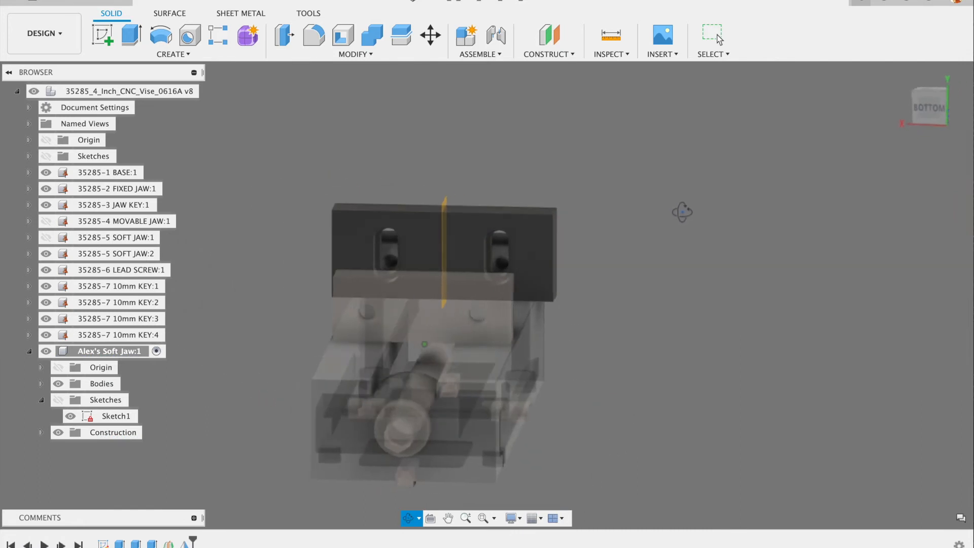
{"action": "key", "text": "Escape"}
{"action": "scroll", "coordinate": [452, 263], "scroll_direction": "up", "scroll_amount": 5}
{"action": "scroll", "coordinate": [431, 269], "scroll_direction": "up", "scroll_amount": 2}
{"action": "mouse_move", "coordinate": [433, 269]}
{"action": "middle_mouse_down", "text": "shift"}
{"action": "mouse_move", "coordinate": [452, 272]}
{"action": "mouse_move", "coordinate": [435, 274]}
{"action": "mouse_move", "coordinate": [443, 282]}
{"action": "middle_mouse_up", "text": "shift"}
{"action": "key", "text": "Escape"}
{"action": "scroll", "coordinate": [446, 284], "scroll_direction": "down", "scroll_amount": 5}
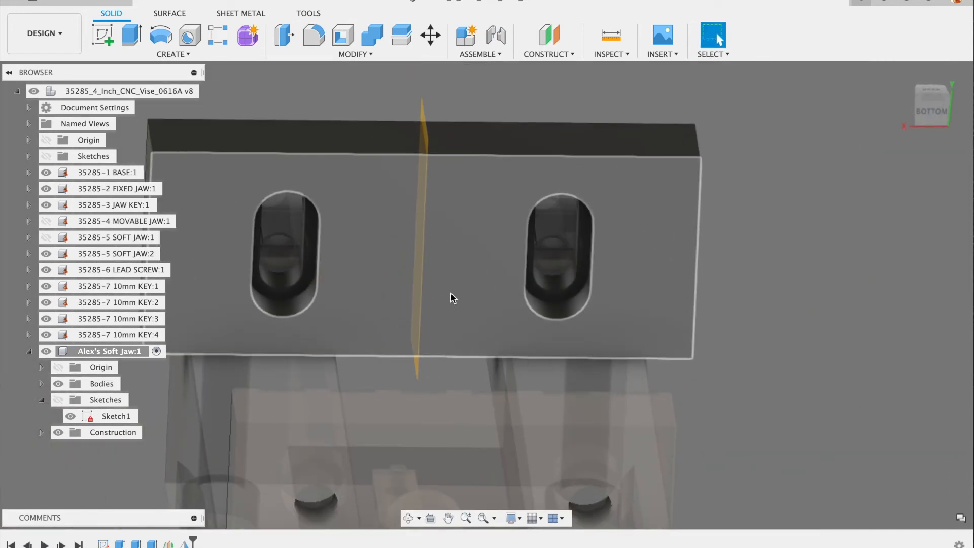
{"action": "middle_click_drag", "start_coordinate": [411, 280], "coordinate": [409, 247], "text": "shift"}
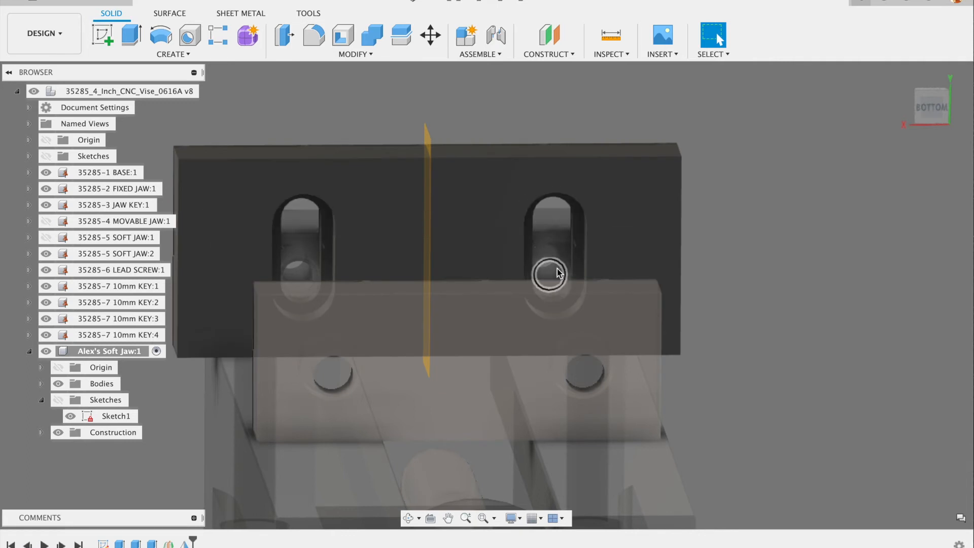
{"action": "middle_click_drag", "start_coordinate": [557, 276], "coordinate": [561, 272], "text": "shift"}
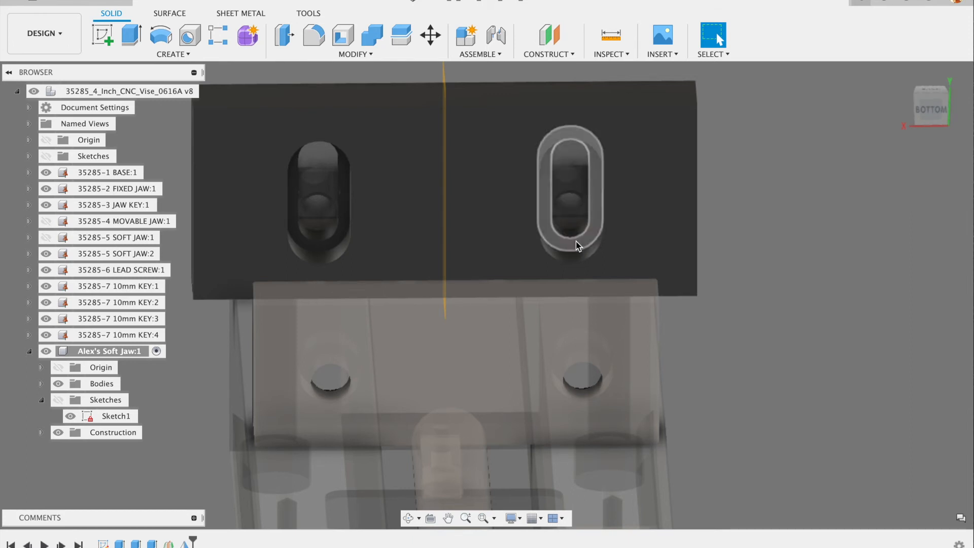
{"action": "scroll", "coordinate": [558, 218], "scroll_direction": "down", "scroll_amount": 2}
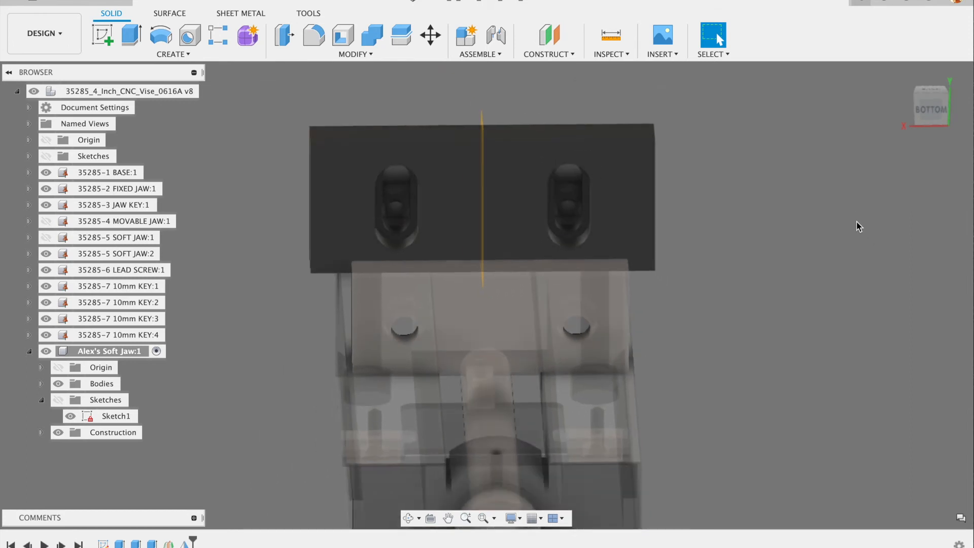
{"action": "middle_click_drag", "start_coordinate": [832, 195], "coordinate": [850, 180], "text": "shift"}
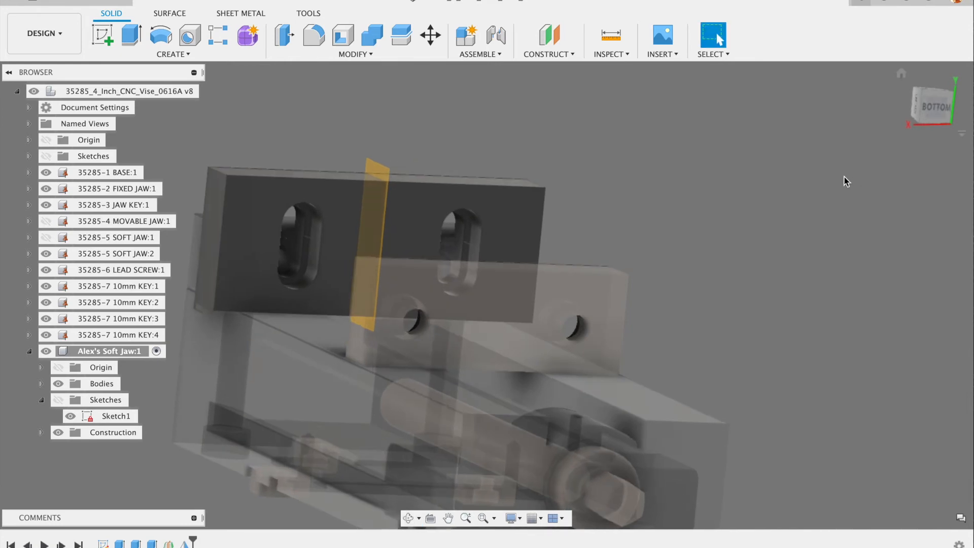
{"action": "scroll", "coordinate": [813, 182], "scroll_direction": "down", "scroll_amount": 3}
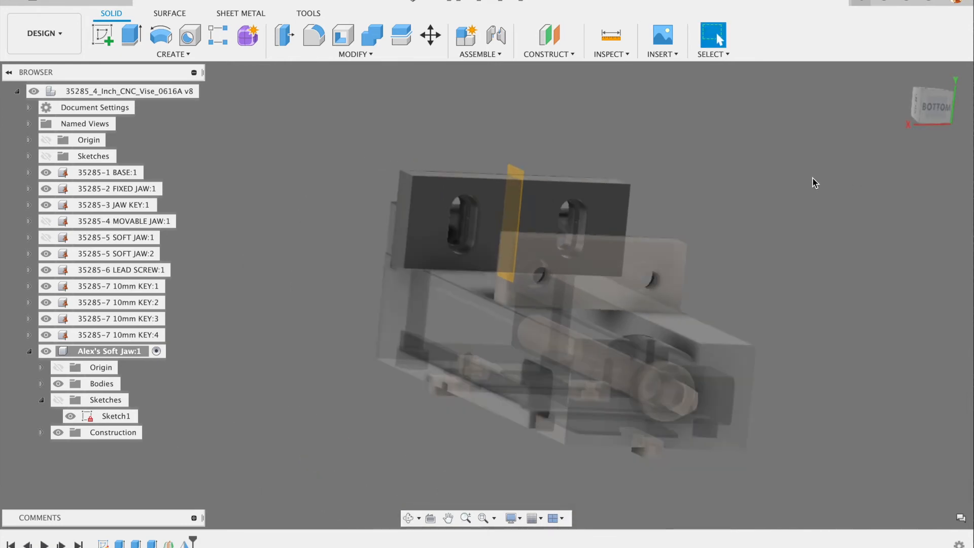
- Save the design as a new version and hide the soft jaw's construction plane
{"action": "left_click", "coordinate": [67, 2]}
{"action": "left_click", "coordinate": [465, 282]}
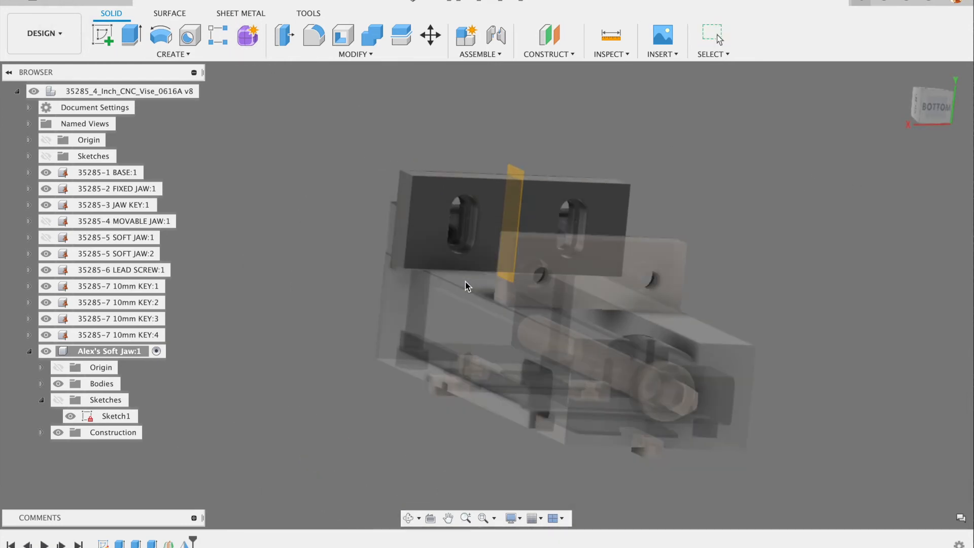
{"action": "scroll", "coordinate": [370, 174], "scroll_direction": "up", "scroll_amount": 2}
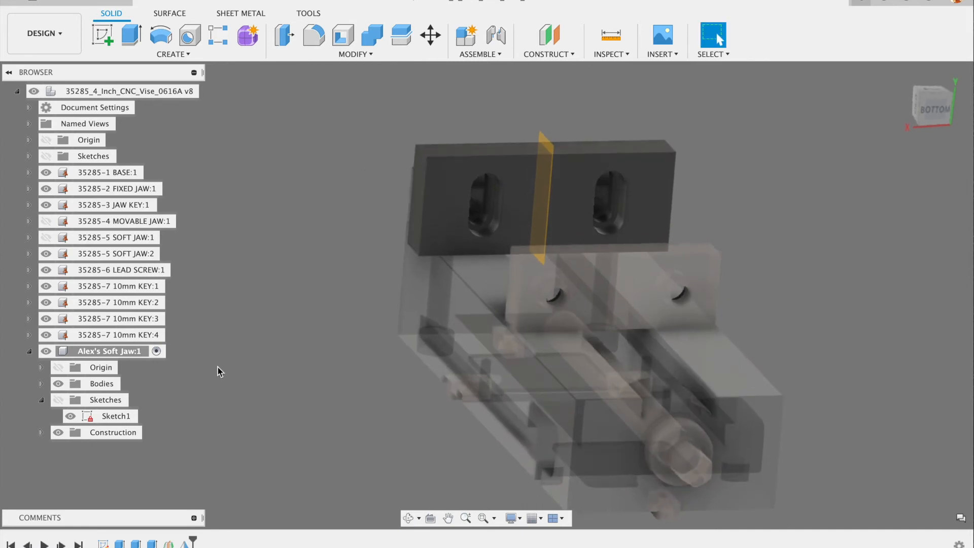
{"action": "left_click", "coordinate": [59, 433]}
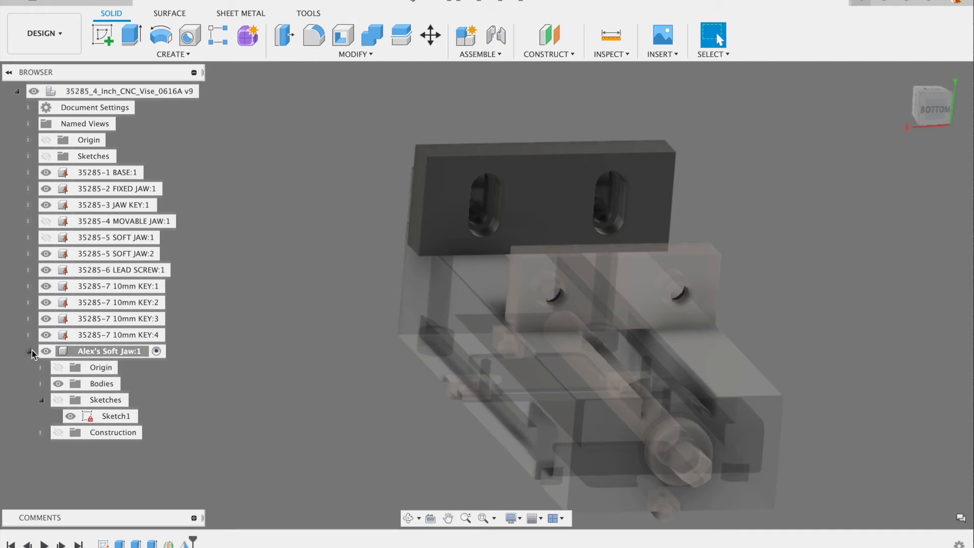
{"action": "mouse_move", "coordinate": [325, 369]}
{"action": "middle_mouse_down", "text": "shift"}
{"action": "mouse_move", "coordinate": [315, 337]}
{"action": "mouse_move", "coordinate": [337, 337]}
{"action": "mouse_move", "coordinate": [315, 364]}
{"action": "middle_mouse_up", "text": "shift"}
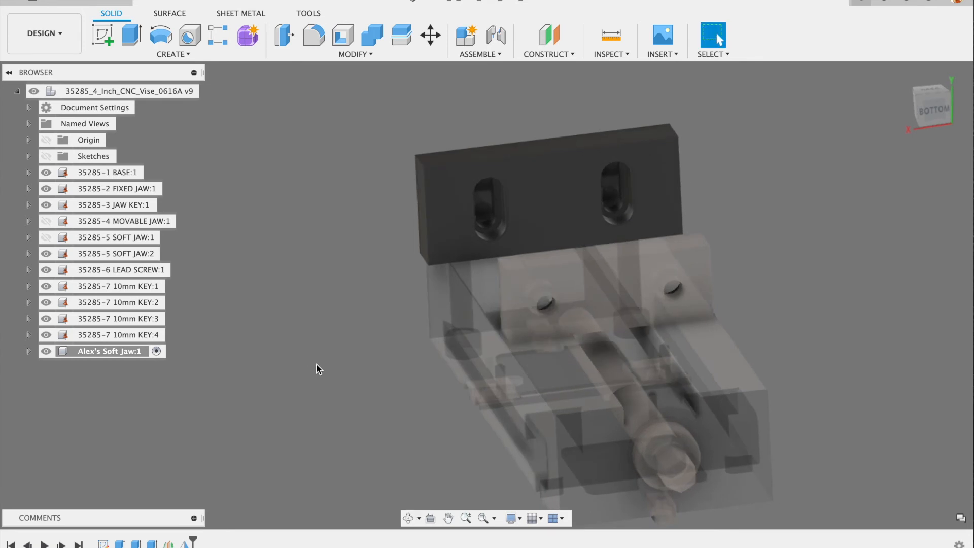
- Set the soft jaw's Height parameter to 1.5 in
{"action": "scroll", "coordinate": [384, 195], "scroll_direction": "up", "scroll_amount": 5}
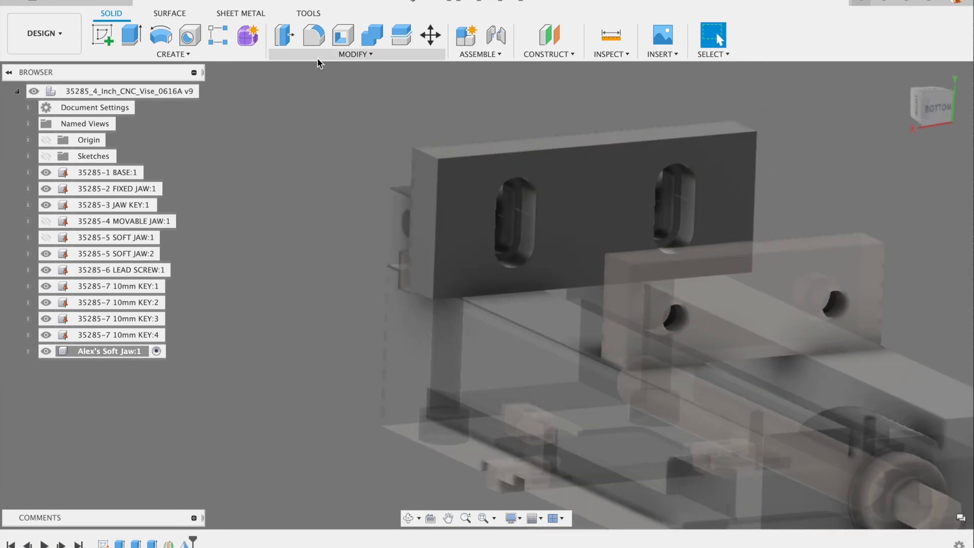
{"action": "middle_click_drag", "start_coordinate": [337, 144], "coordinate": [302, 117], "text": "shift"}
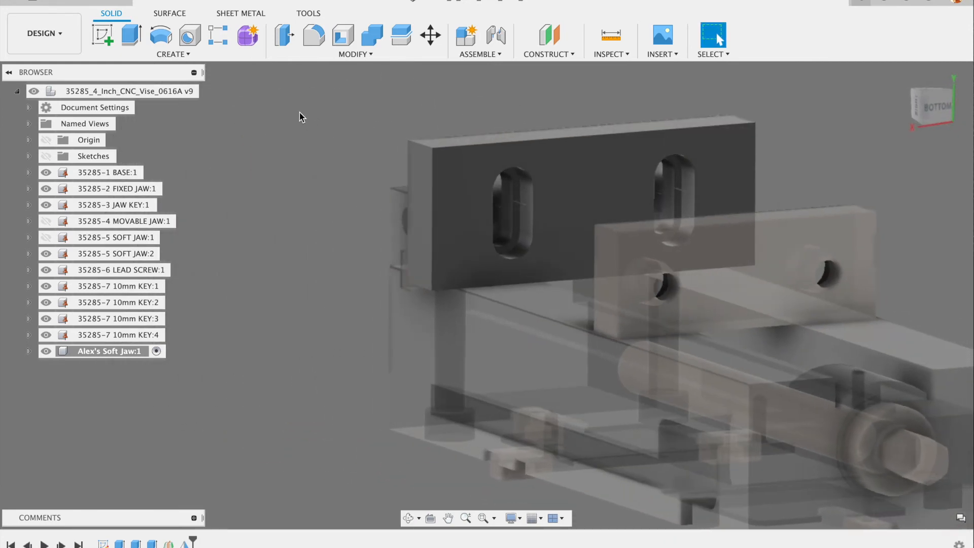
{"action": "left_click", "coordinate": [337, 53]}
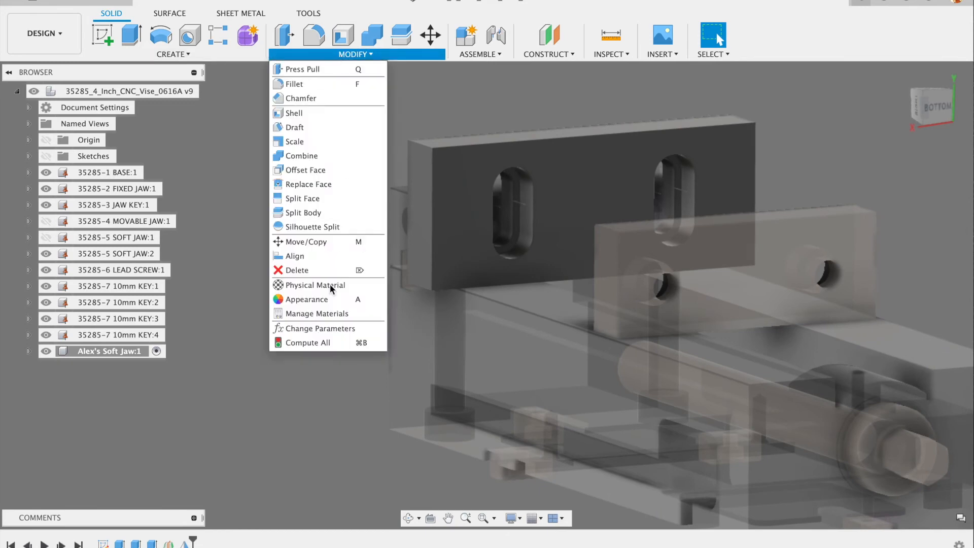
{"action": "left_click", "coordinate": [317, 328]}
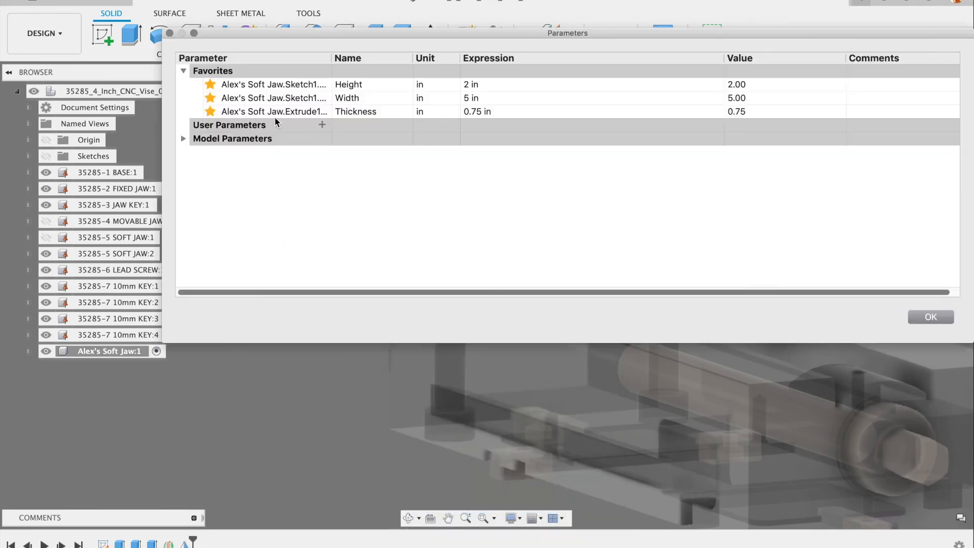
{"action": "double_click", "coordinate": [472, 86]}
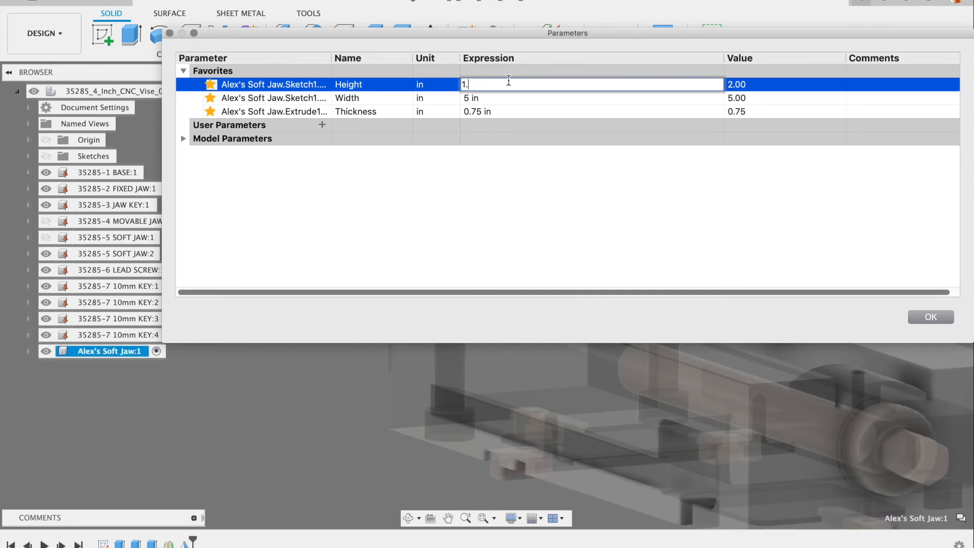
{"action": "key", "text": "Return"}
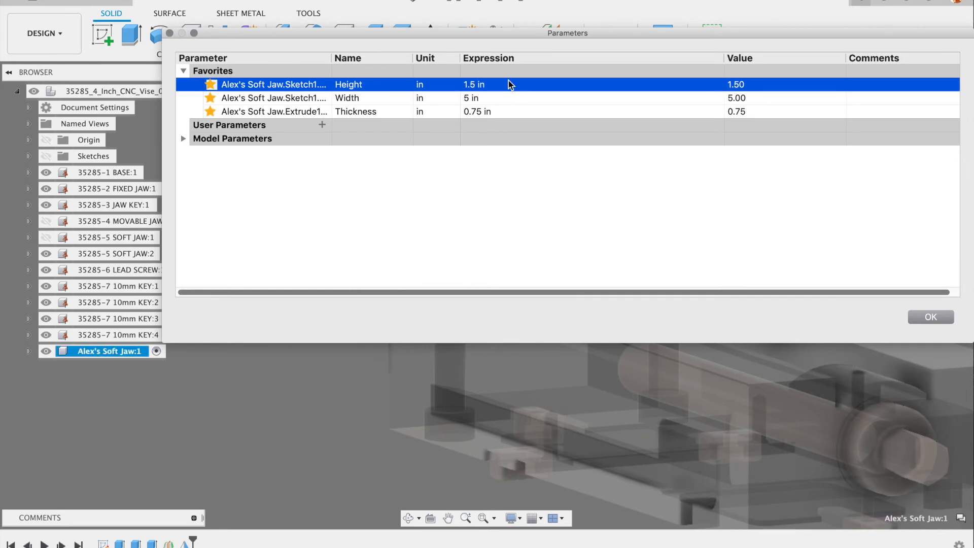
{"action": "left_click", "coordinate": [938, 318]}
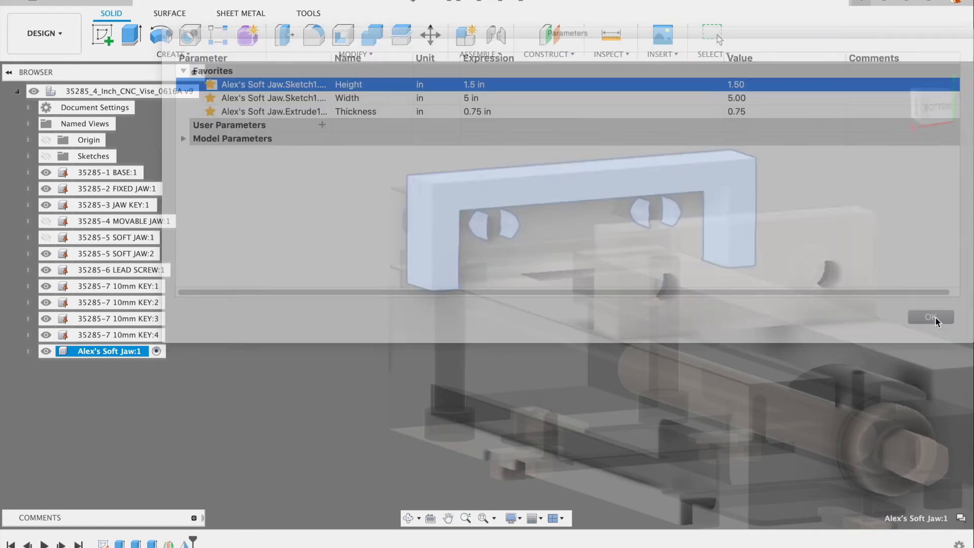
- Examine the soft jaw's shape and slots from several angles and check the profile selection of its base extrusion
{"action": "mouse_move", "coordinate": [315, 209]}
{"action": "middle_mouse_down", "text": "shift"}
{"action": "mouse_move", "coordinate": [295, 198]}
{"action": "mouse_move", "coordinate": [429, 200]}
{"action": "mouse_move", "coordinate": [322, 200]}
{"action": "mouse_move", "coordinate": [306, 190]}
{"action": "mouse_move", "coordinate": [315, 189]}
{"action": "middle_mouse_up", "text": "shift"}
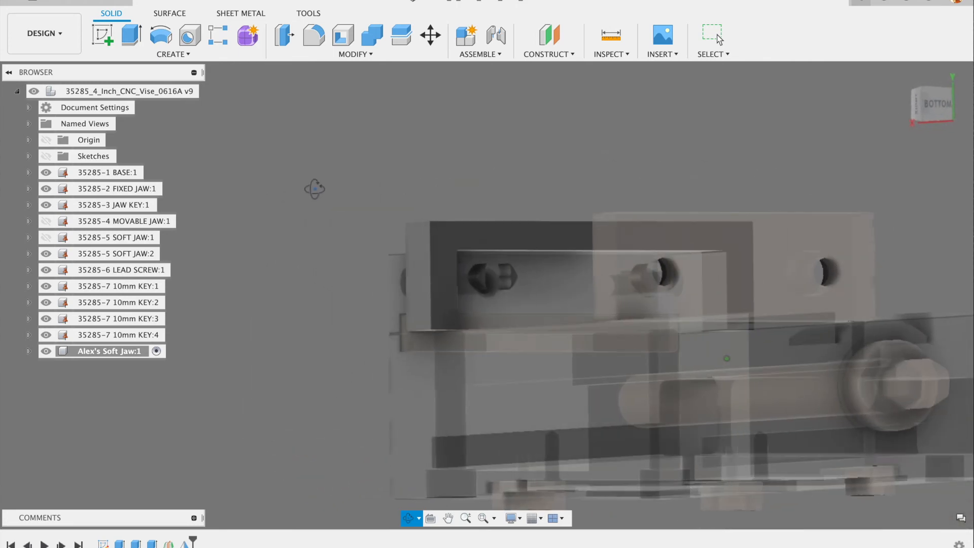
{"action": "scroll", "coordinate": [357, 196], "scroll_direction": "up", "scroll_amount": 5}
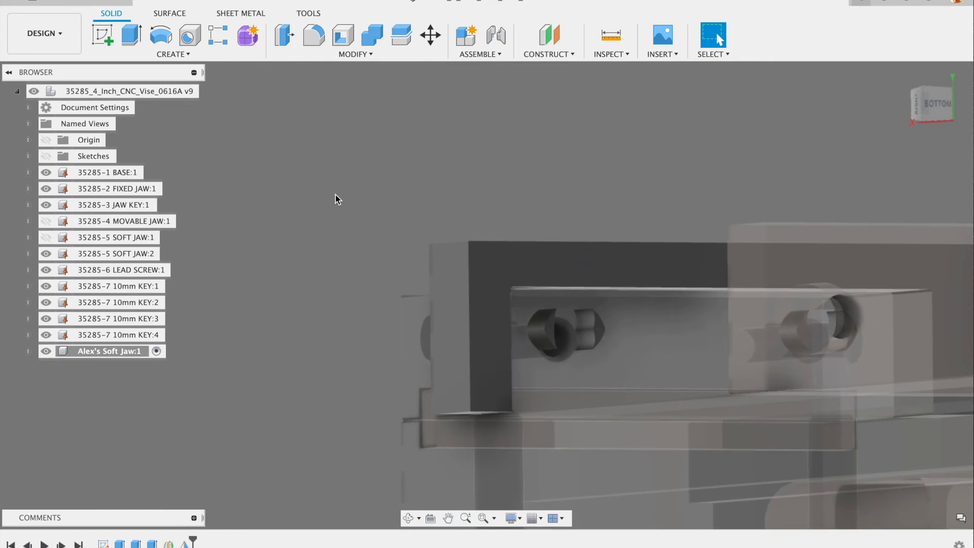
{"action": "mouse_move", "coordinate": [317, 197]}
{"action": "middle_mouse_down", "text": "shift"}
{"action": "mouse_move", "coordinate": [284, 191]}
{"action": "mouse_move", "coordinate": [309, 205]}
{"action": "middle_mouse_up", "text": "shift"}
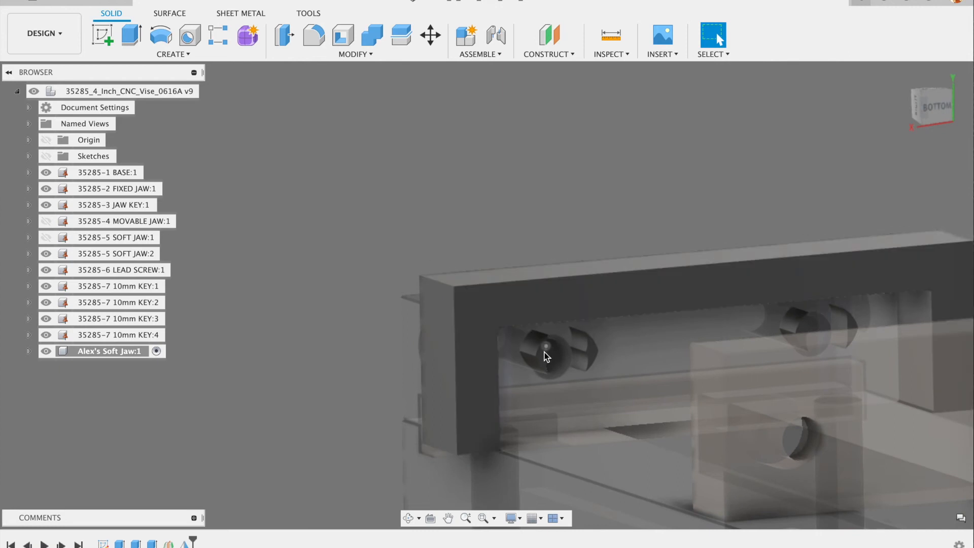
{"action": "scroll", "coordinate": [298, 254], "scroll_direction": "down", "scroll_amount": 2}
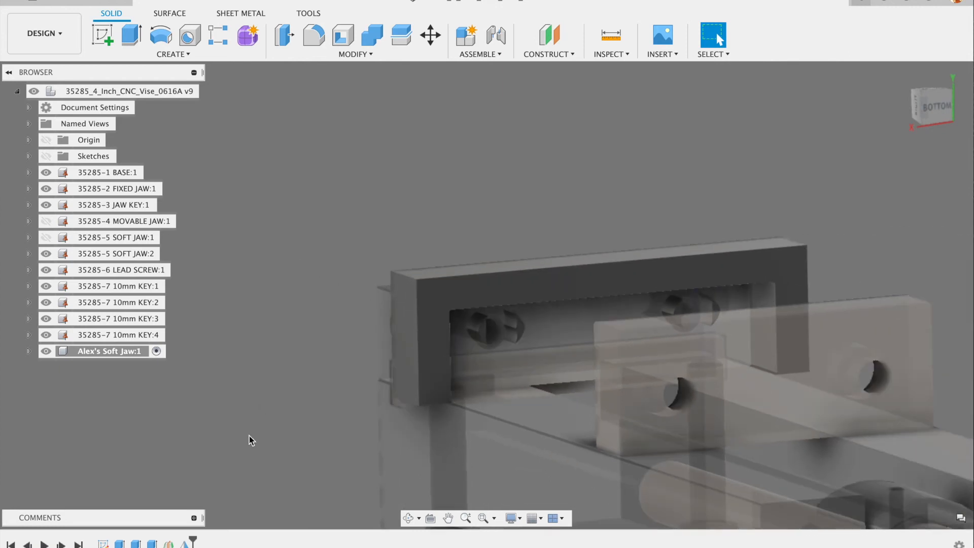
{"action": "middle_click_drag", "start_coordinate": [248, 449], "coordinate": [279, 435], "text": "shift"}
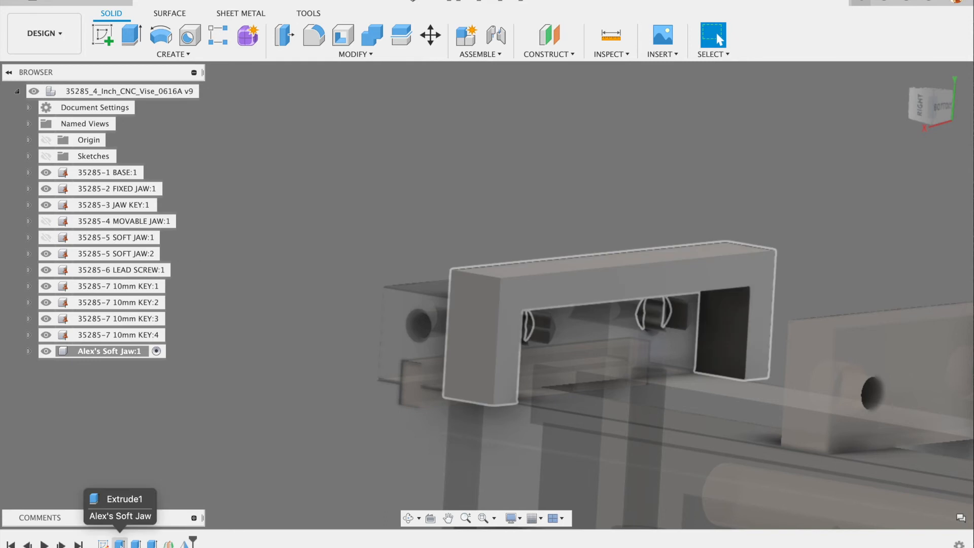
{"action": "right_click", "coordinate": [120, 543]}
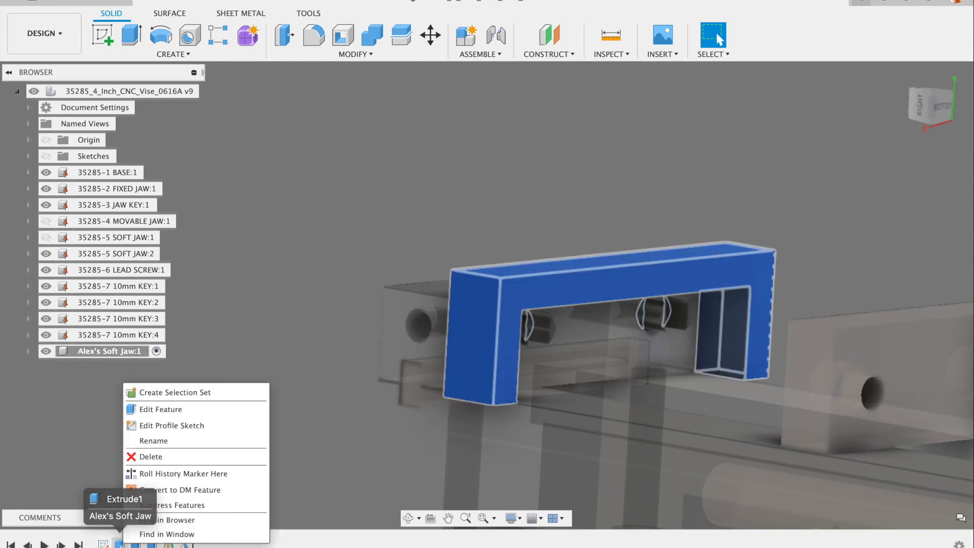
{"action": "left_click", "coordinate": [163, 408]}
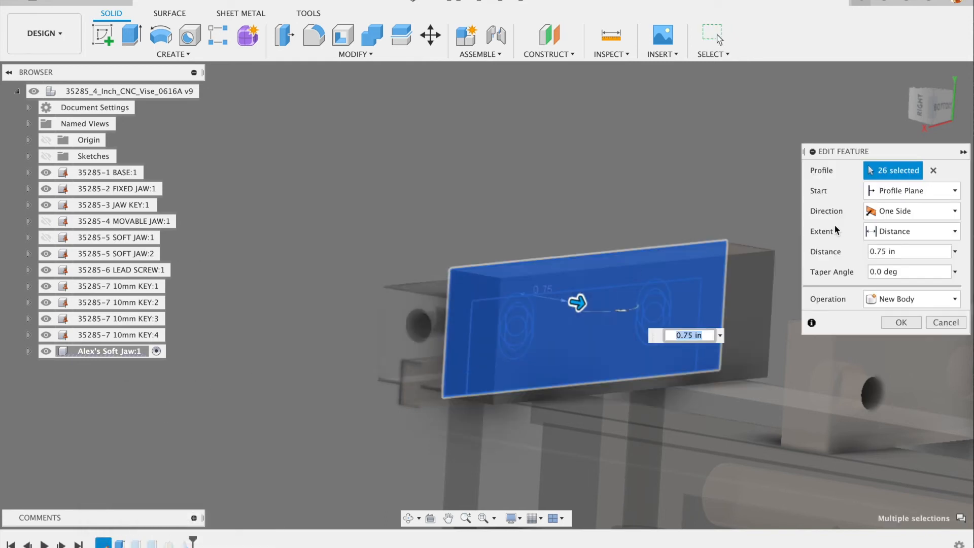
{"action": "mouse_move", "coordinate": [691, 236]}
{"action": "middle_mouse_down", "text": "shift"}
{"action": "mouse_move", "coordinate": [701, 213]}
{"action": "mouse_move", "coordinate": [718, 209]}
{"action": "mouse_move", "coordinate": [680, 230]}
{"action": "middle_mouse_up", "text": "shift"}
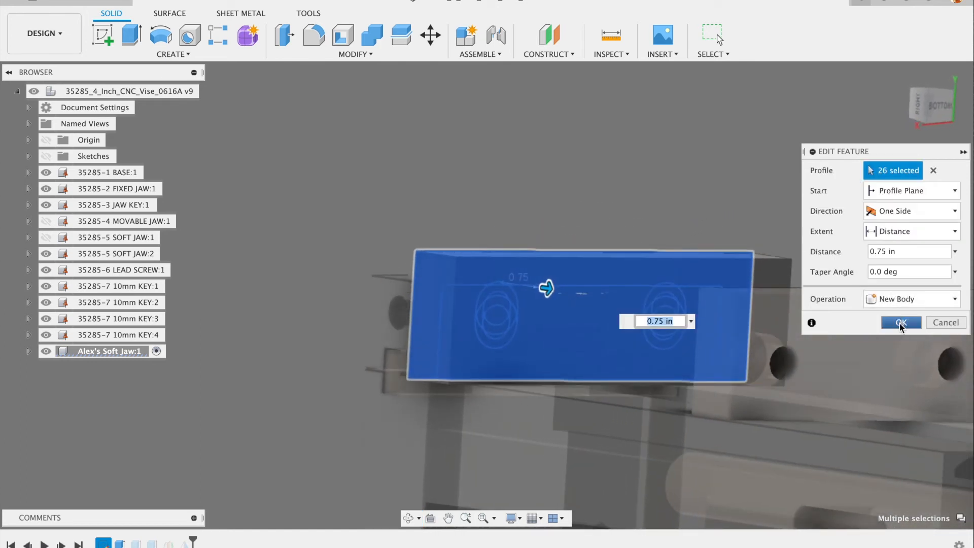
{"action": "left_click", "coordinate": [901, 324]}
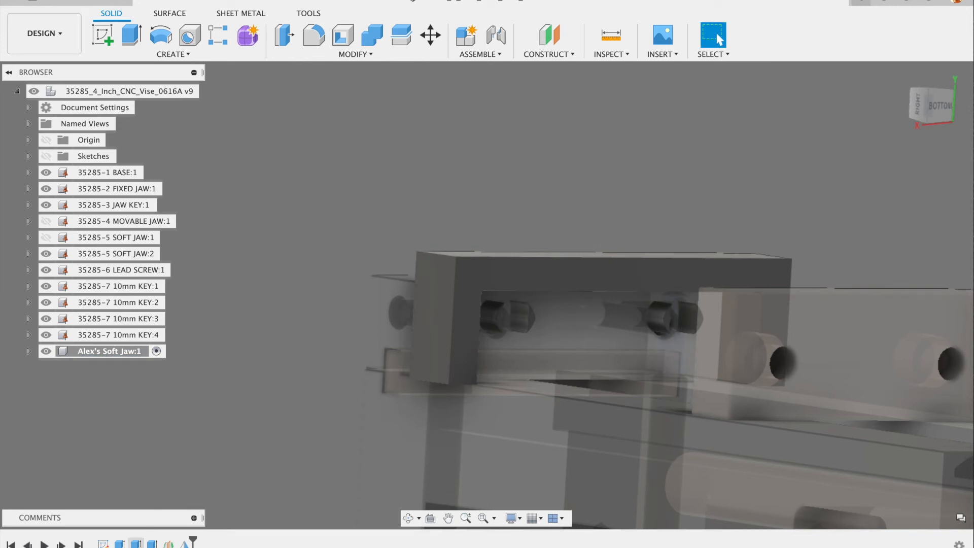
- Open the soft jaw's through-all slot cut for editing and inspect its selected profiles and objects to cut
{"action": "right_click", "coordinate": [136, 544]}
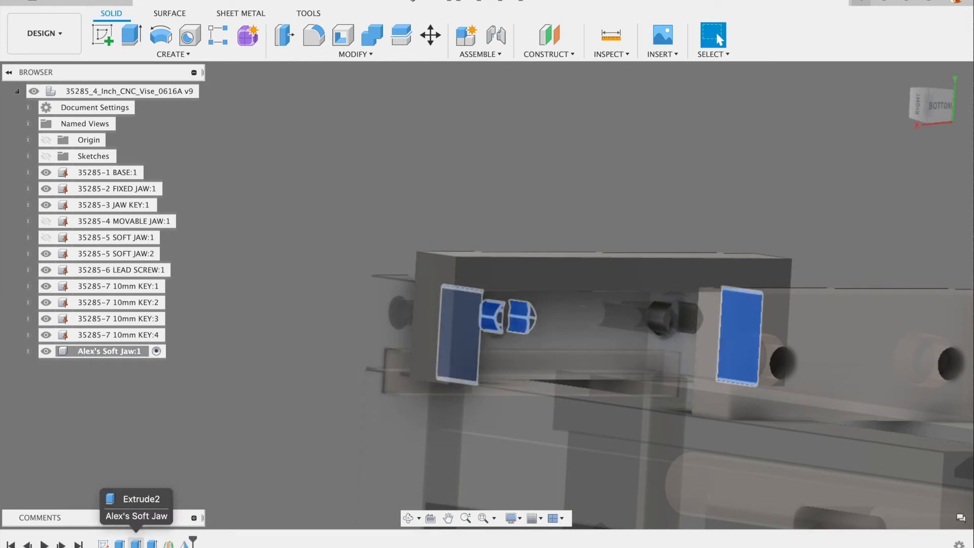
{"action": "left_click", "coordinate": [164, 415]}
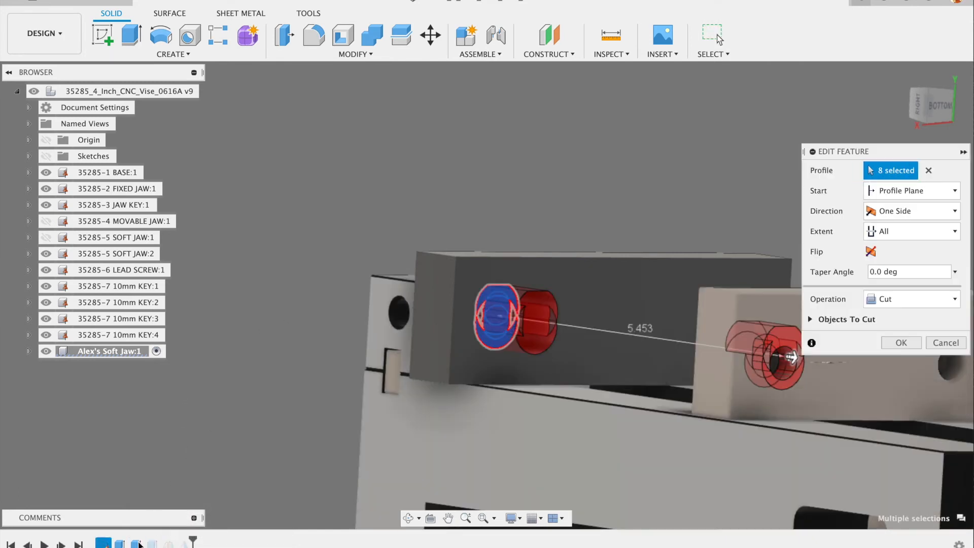
{"action": "mouse_move", "coordinate": [540, 253]}
{"action": "middle_mouse_down", "text": "shift"}
{"action": "mouse_move", "coordinate": [506, 246]}
{"action": "mouse_move", "coordinate": [542, 246]}
{"action": "middle_mouse_up", "text": "shift"}
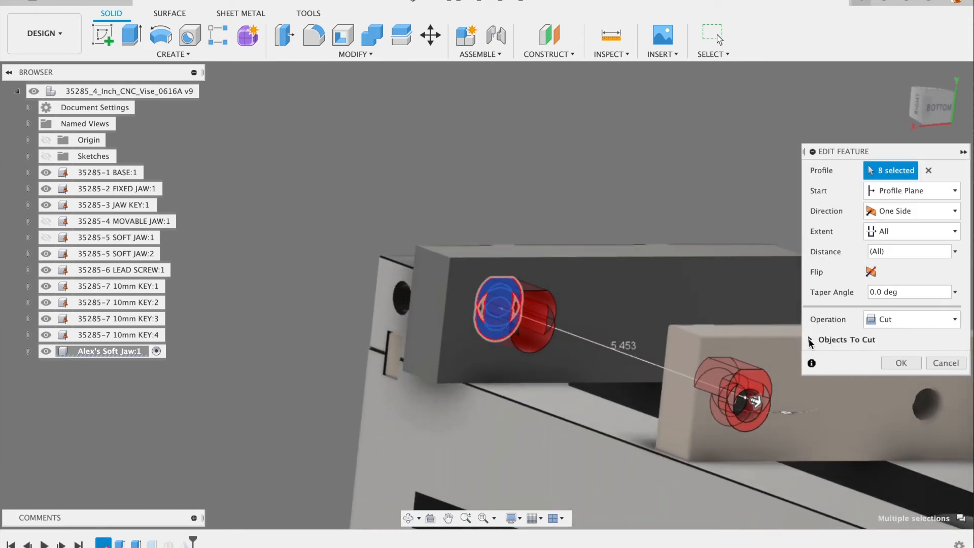
{"action": "left_click", "coordinate": [811, 341]}
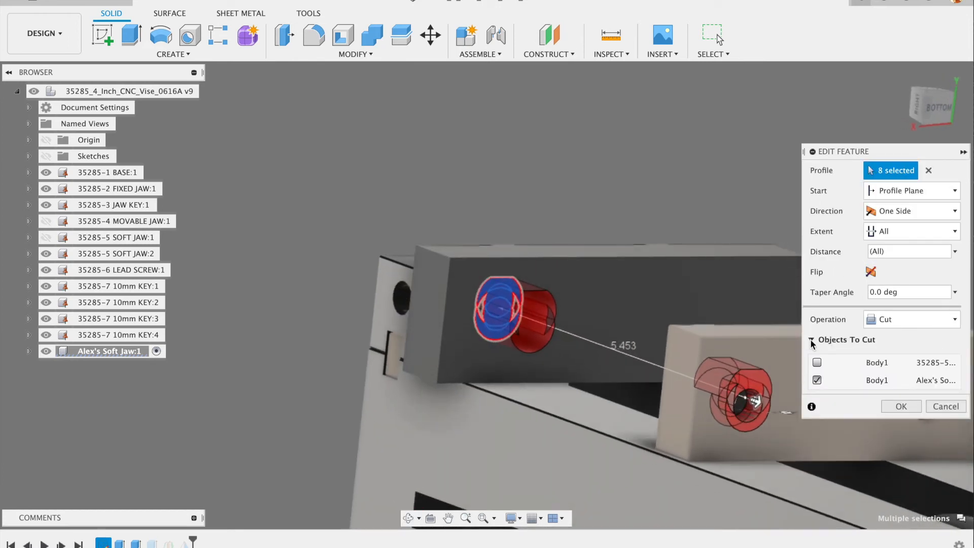
{"action": "left_click", "coordinate": [811, 340]}
{"action": "middle_click_drag", "start_coordinate": [540, 306], "coordinate": [539, 350], "text": "shift"}
{"action": "middle_click_drag", "start_coordinate": [509, 298], "coordinate": [530, 276], "text": "shift"}
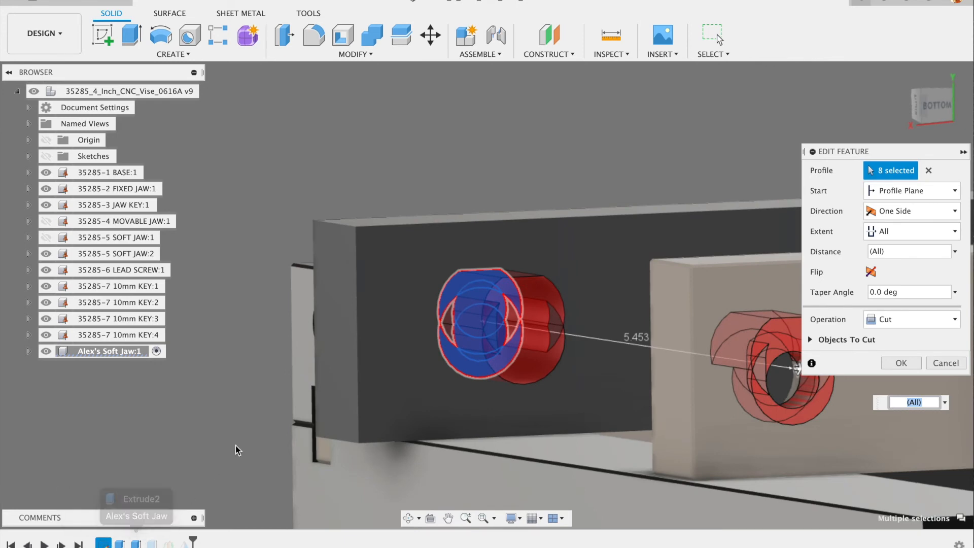
{"action": "middle_click_drag", "start_coordinate": [573, 311], "coordinate": [555, 324], "text": "shift"}
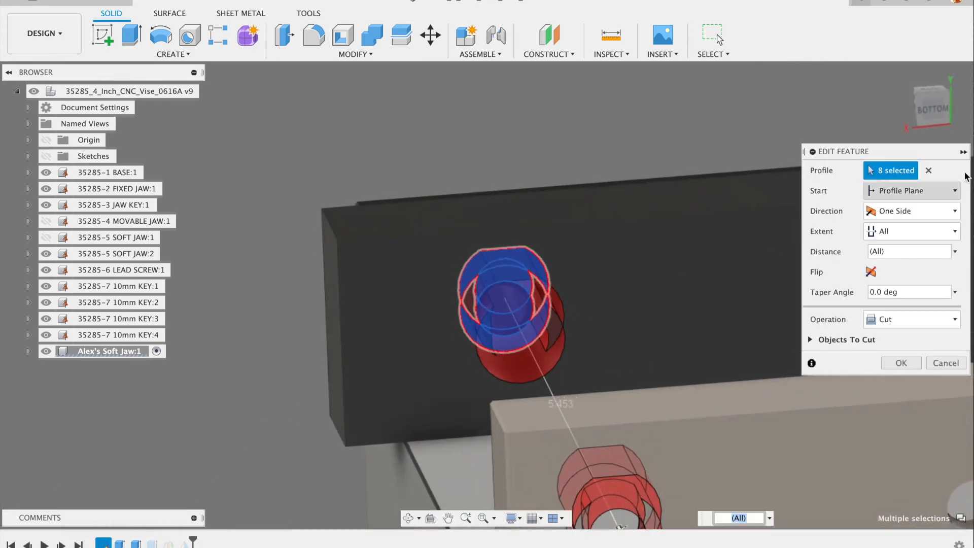
- Clear the slot cut's profile selection and expose the soft jaw's sketch by hiding its bodies
{"action": "left_click", "coordinate": [929, 171]}
{"action": "scroll", "coordinate": [319, 281], "scroll_direction": "down", "scroll_amount": 3}
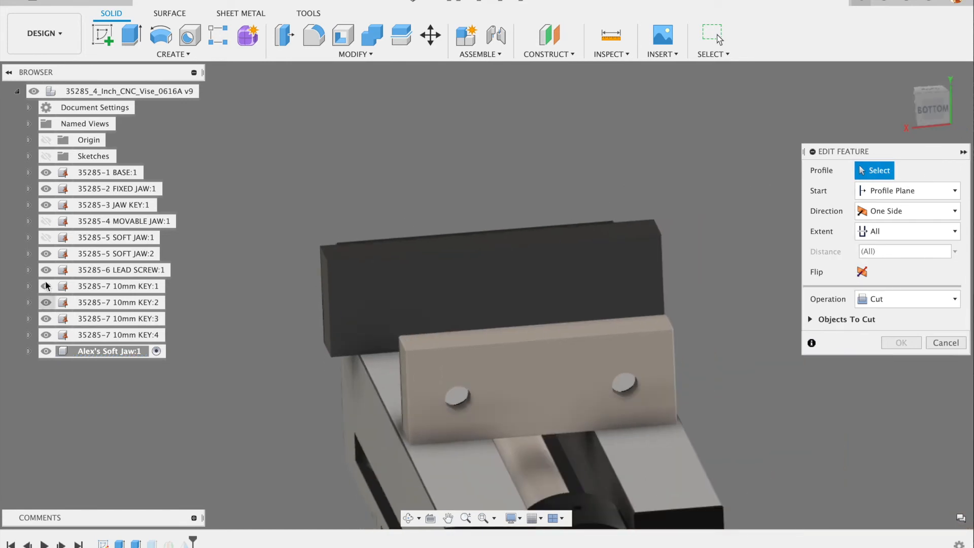
{"action": "left_click", "coordinate": [28, 352]}
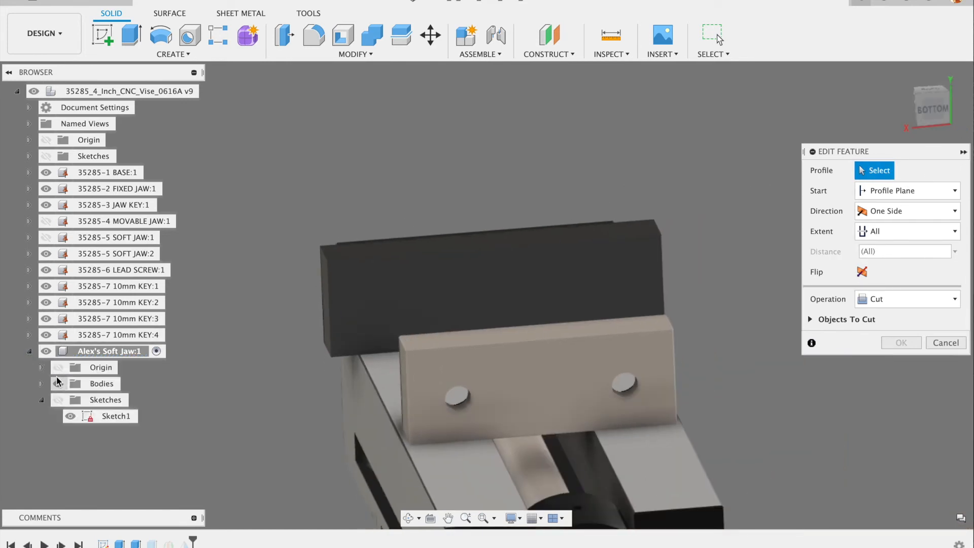
{"action": "left_click", "coordinate": [59, 384]}
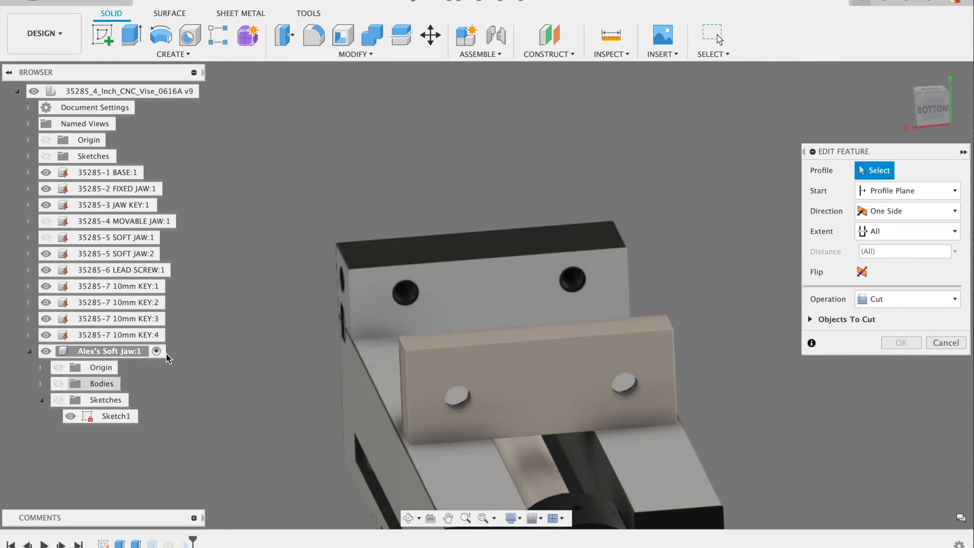
{"action": "left_click", "coordinate": [58, 401]}
{"action": "scroll", "coordinate": [395, 276], "scroll_direction": "up", "scroll_amount": 5}
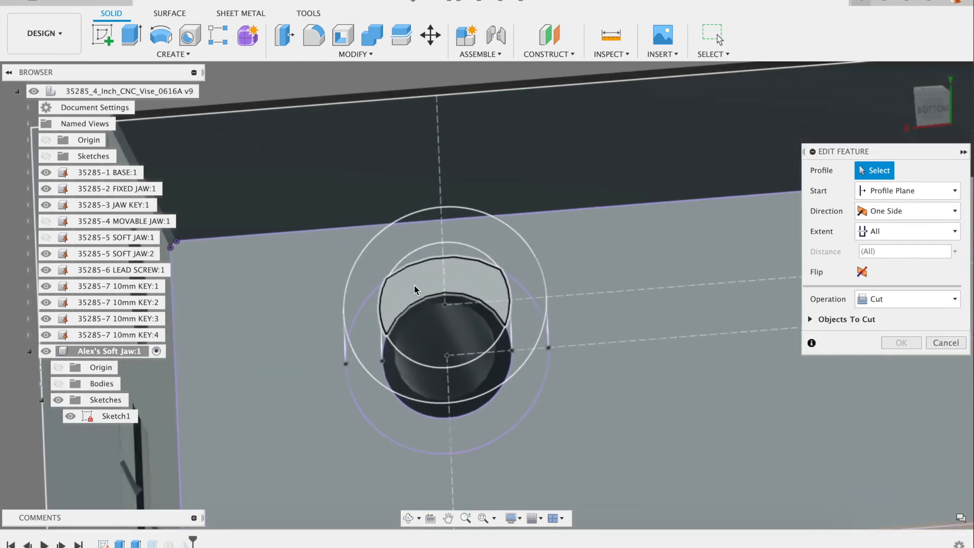
- Select the seven sketch regions inside the inner slot outline as the cut's profiles, leaving out the surrounding counterbore
{"action": "left_click", "coordinate": [448, 251]}
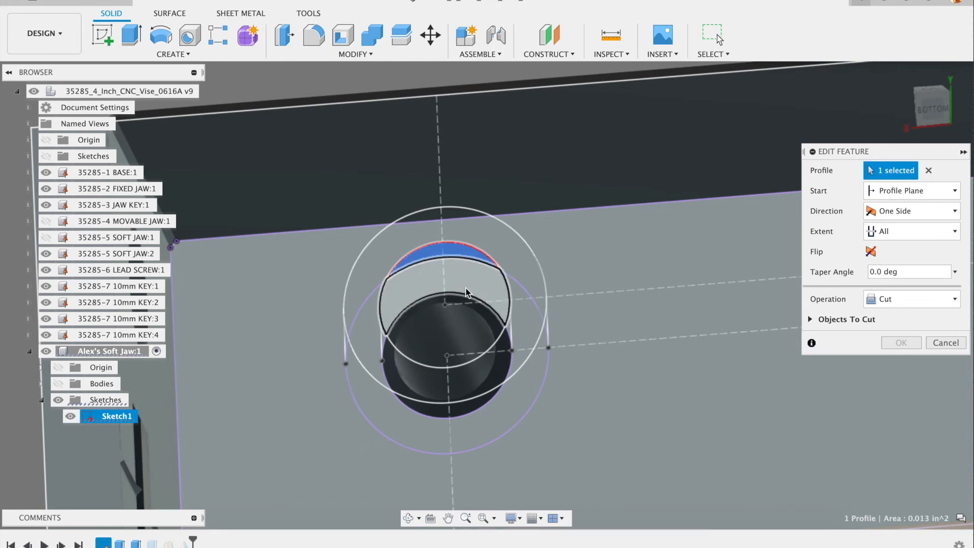
{"action": "left_click", "coordinate": [467, 289]}
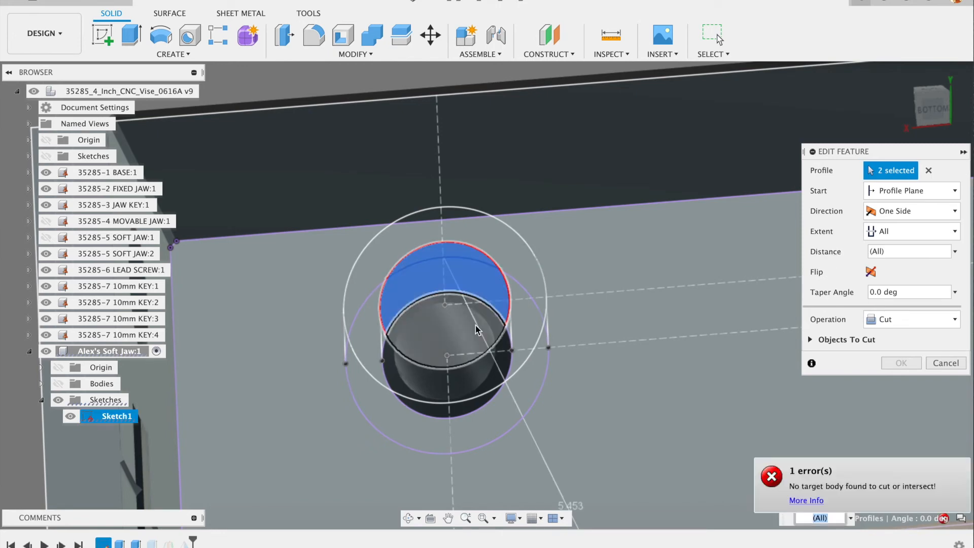
{"action": "left_click", "coordinate": [502, 345]}
{"action": "scroll", "coordinate": [507, 340], "scroll_direction": "up", "scroll_amount": 4}
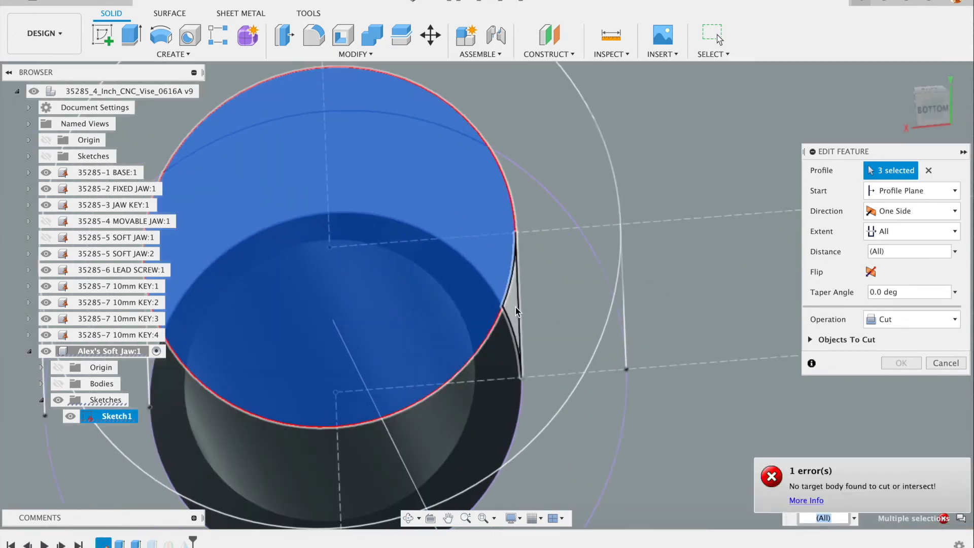
{"action": "left_click", "coordinate": [498, 361]}
{"action": "left_click", "coordinate": [491, 345]}
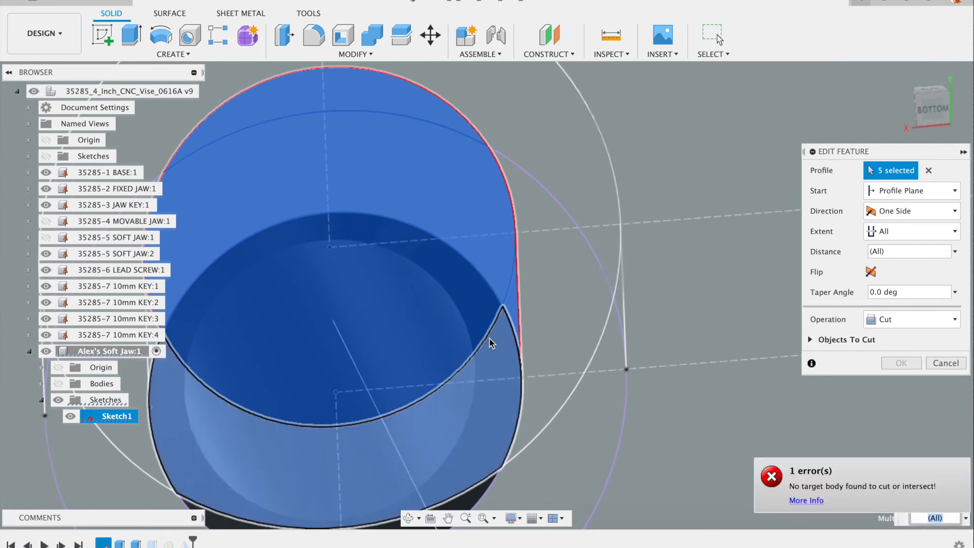
{"action": "scroll", "coordinate": [492, 345], "scroll_direction": "down", "scroll_amount": 3}
{"action": "left_click", "coordinate": [467, 445]}
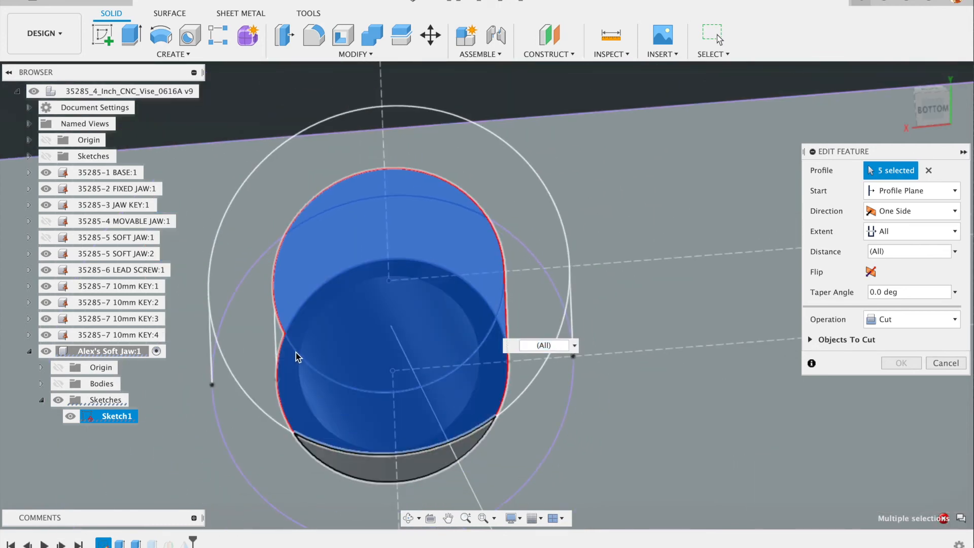
{"action": "left_click", "coordinate": [391, 316]}
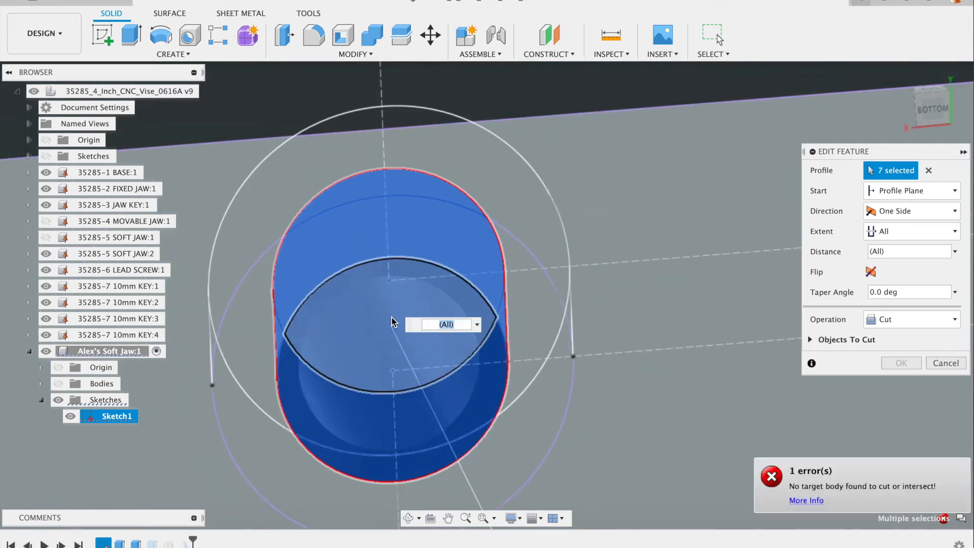
{"action": "scroll", "coordinate": [400, 276], "scroll_direction": "down", "scroll_amount": 1}
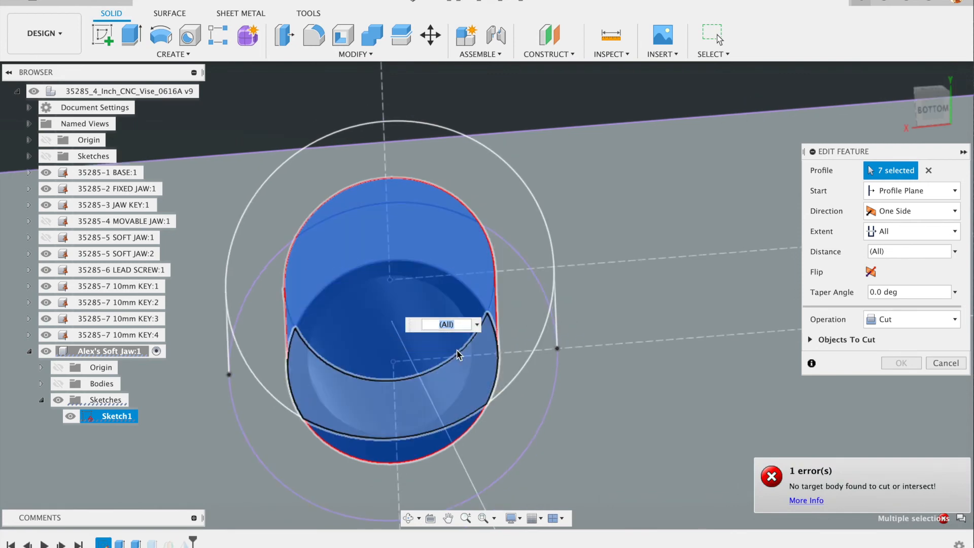
- Show the custom soft jaw's bodies again and restrict the objects to cut to its body only
{"action": "middle_click_drag", "start_coordinate": [431, 342], "coordinate": [455, 326], "text": "shift"}
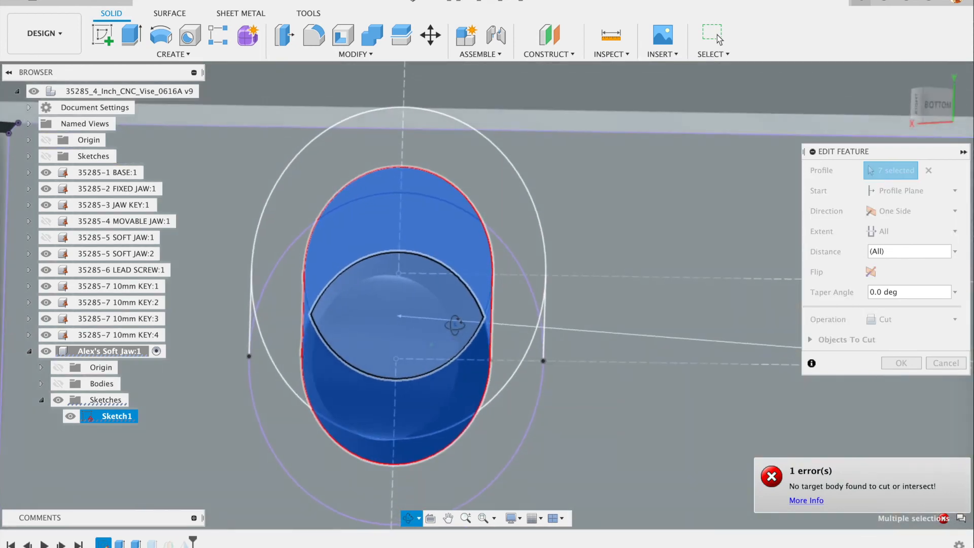
{"action": "scroll", "coordinate": [453, 333], "scroll_direction": "down", "scroll_amount": 5}
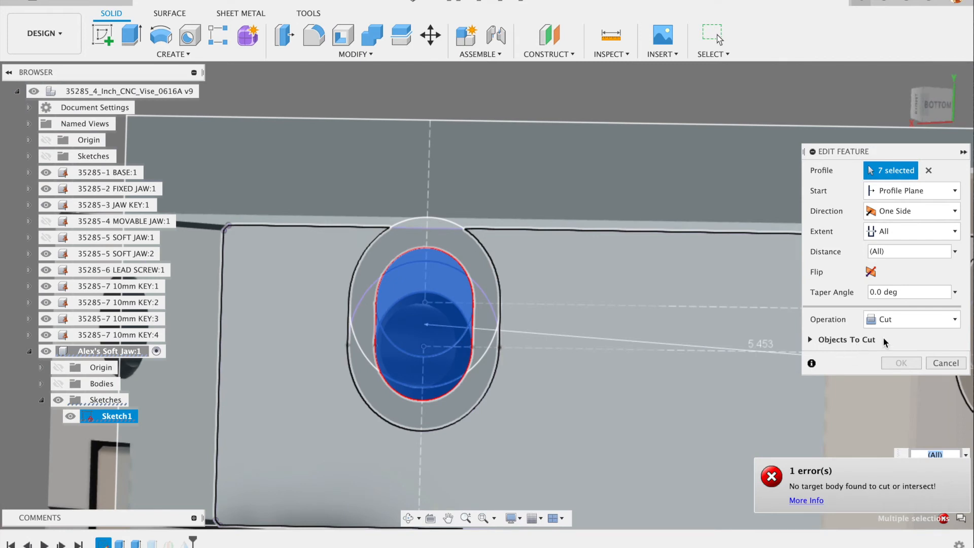
{"action": "left_click", "coordinate": [811, 339]}
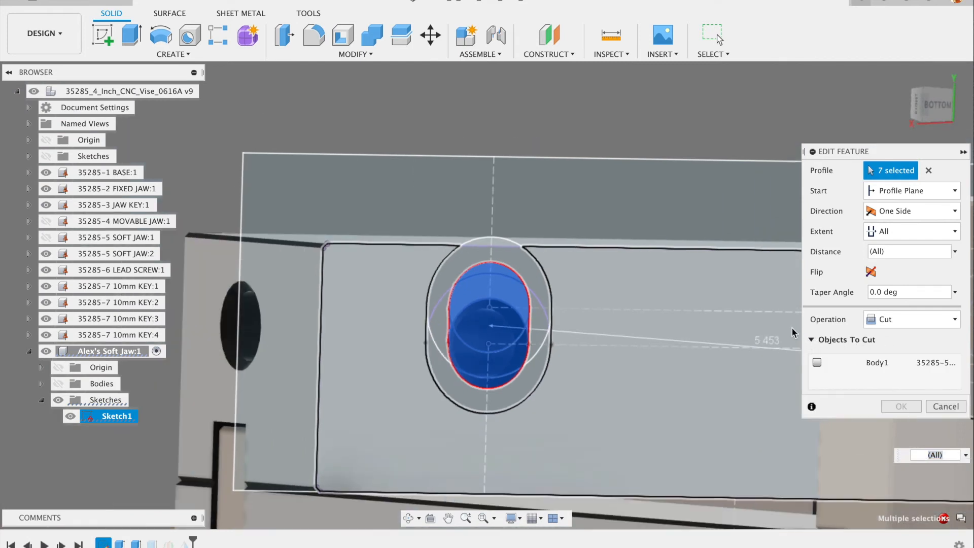
{"action": "left_click", "coordinate": [817, 362]}
{"action": "scroll", "coordinate": [741, 325], "scroll_direction": "down", "scroll_amount": 3}
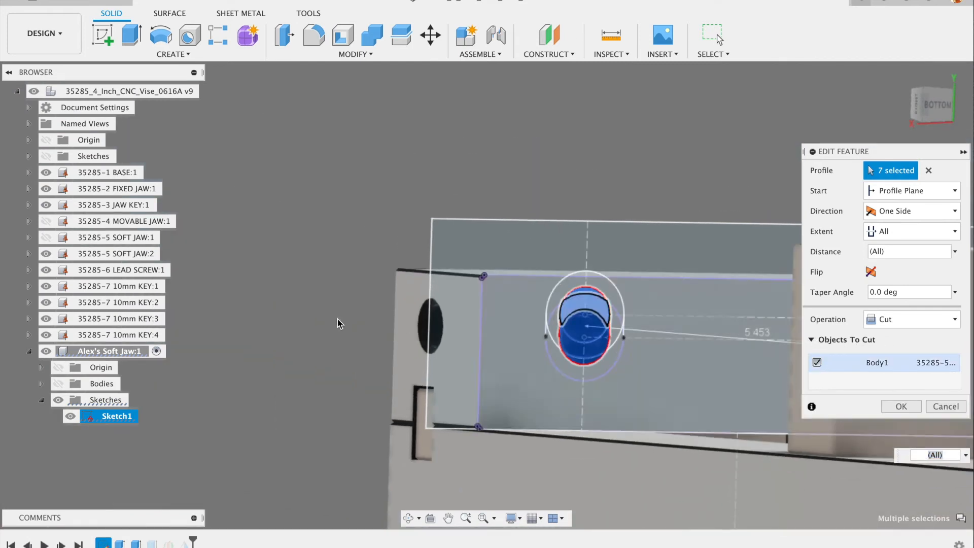
{"action": "left_click", "coordinate": [58, 383]}
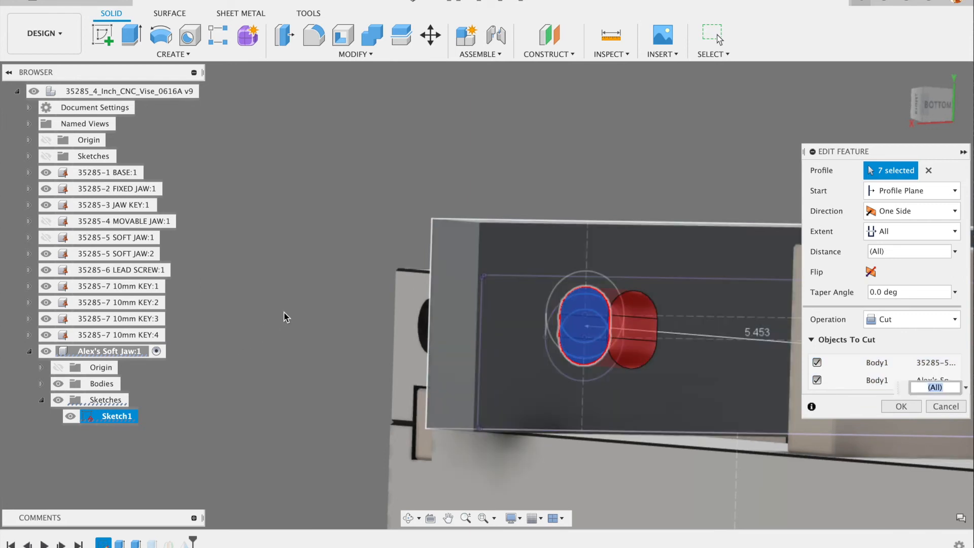
{"action": "scroll", "coordinate": [383, 281], "scroll_direction": "down", "scroll_amount": 5}
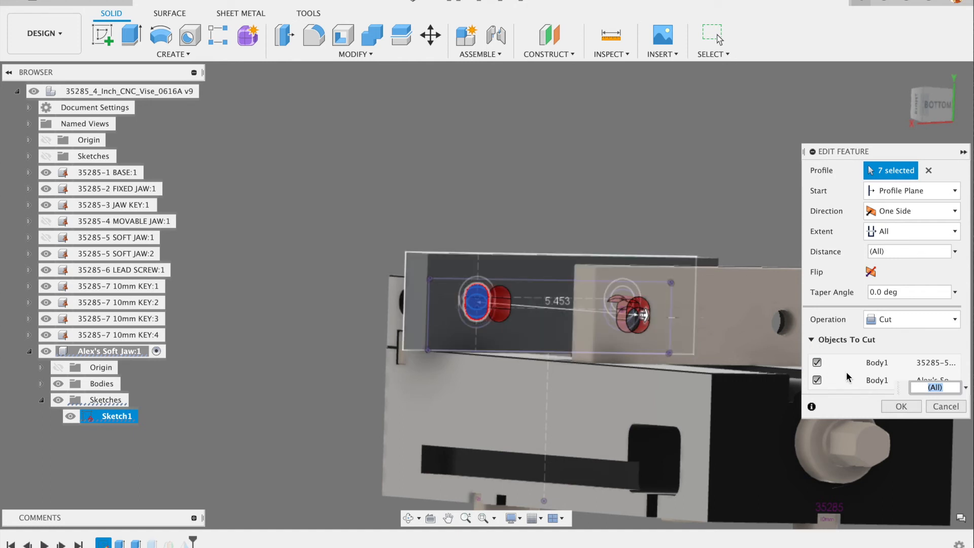
{"action": "left_click", "coordinate": [818, 362]}
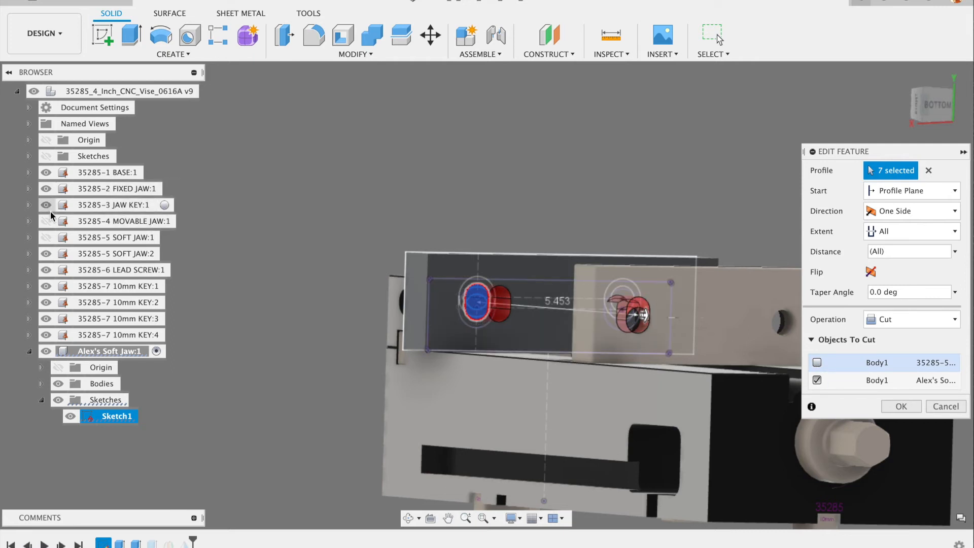
- Hide the 35285-5 SOFT JAW:2 component and apply the edited slot cut
{"action": "left_click", "coordinate": [46, 254]}
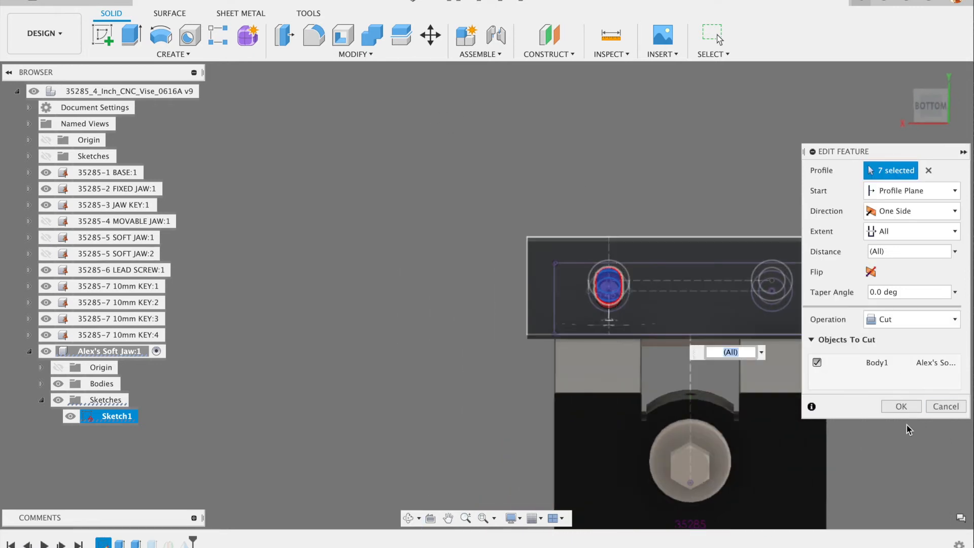
{"action": "left_click", "coordinate": [902, 408]}
{"action": "scroll", "coordinate": [583, 246], "scroll_direction": "up", "scroll_amount": 5}
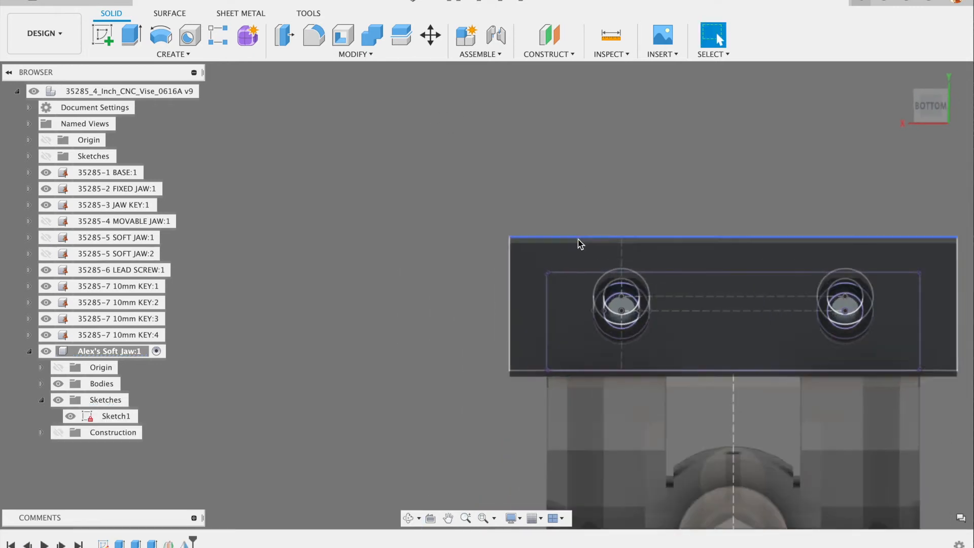
- Reopen the inner slot cut's feature settings, check its seven profiles and All extent, and apply it
{"action": "middle_click_drag", "start_coordinate": [396, 238], "coordinate": [348, 295], "text": "shift"}
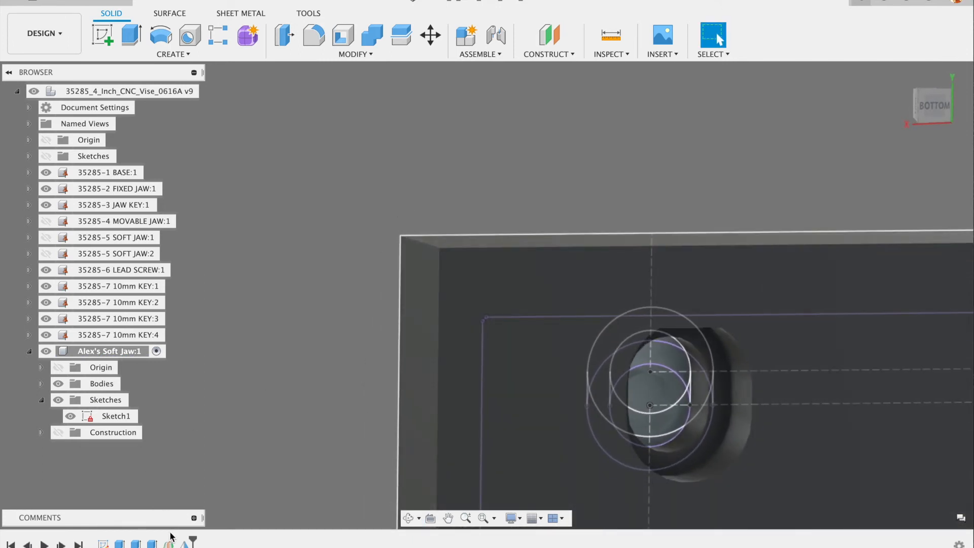
{"action": "right_click", "coordinate": [140, 545]}
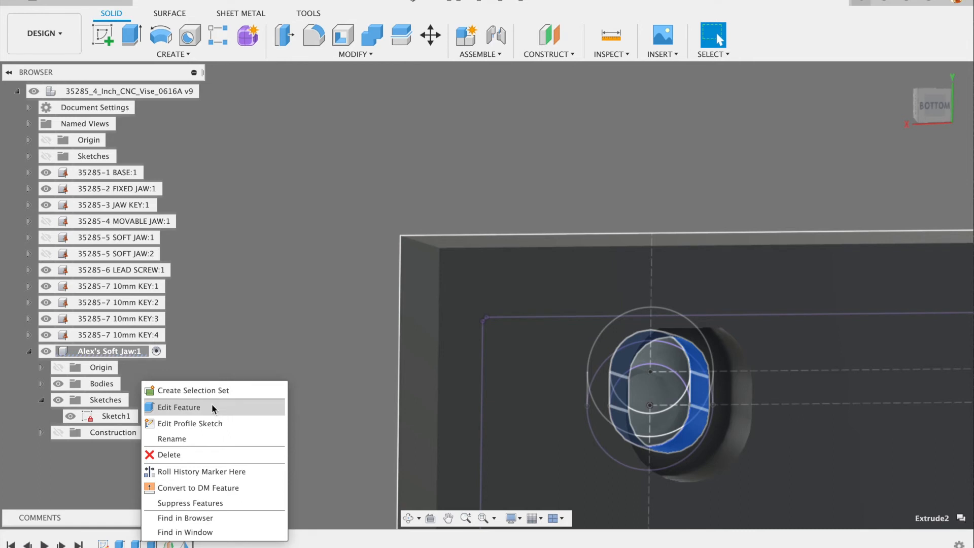
{"action": "left_click", "coordinate": [212, 404]}
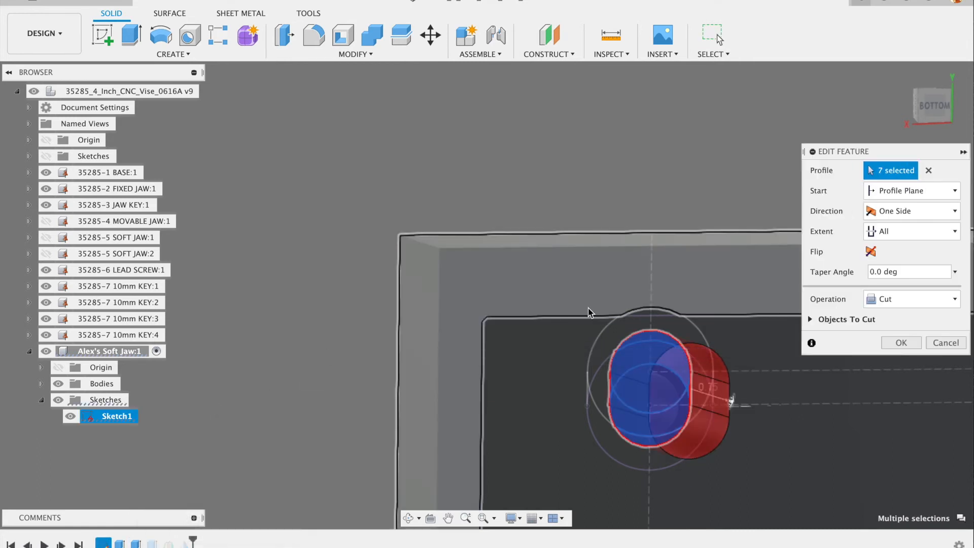
{"action": "middle_click_drag", "start_coordinate": [531, 335], "coordinate": [519, 307], "text": "shift"}
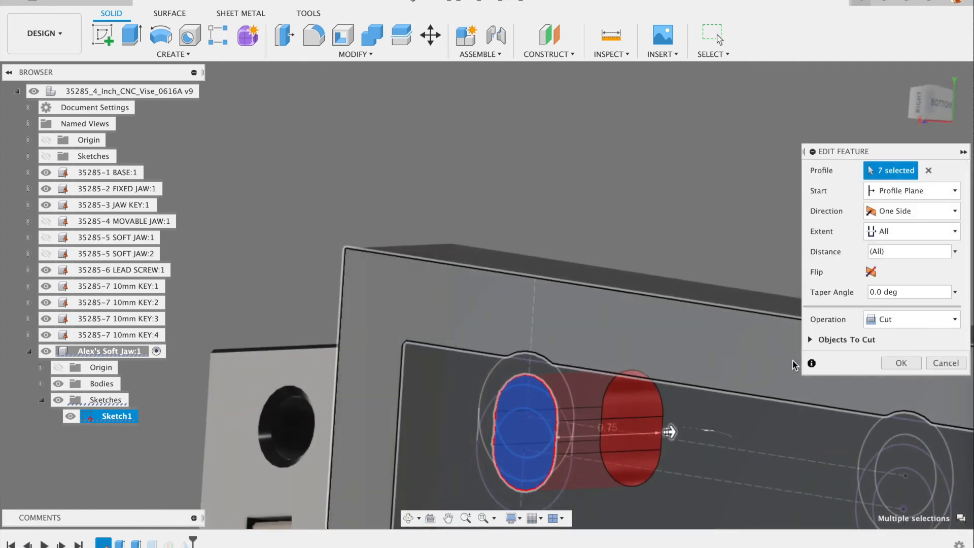
{"action": "left_click", "coordinate": [901, 363]}
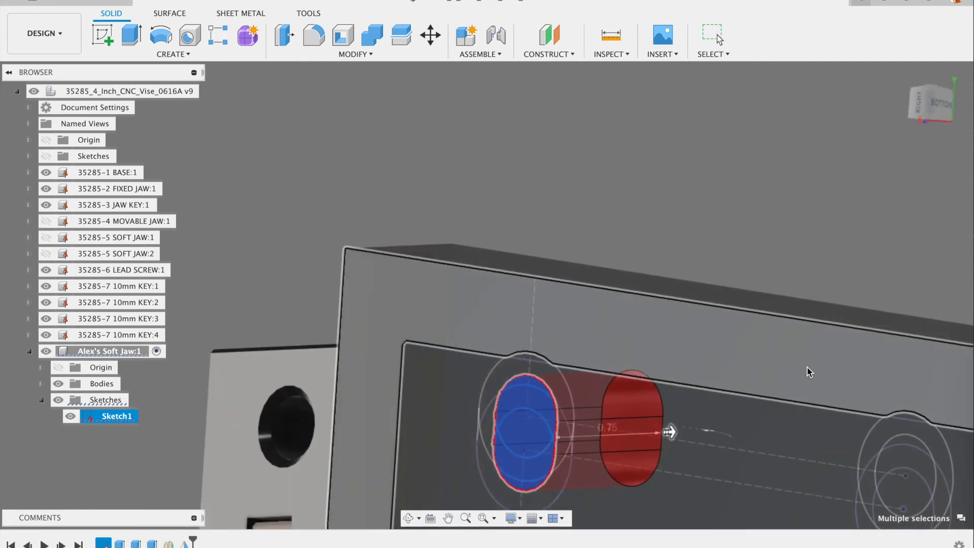
- Edit the counterbore slot cut and, with the custom soft jaw's bodies hidden, add the missing sliver region at the slot's upper end to its profiles
{"action": "middle_click_drag", "start_coordinate": [668, 242], "coordinate": [626, 227], "text": "shift"}
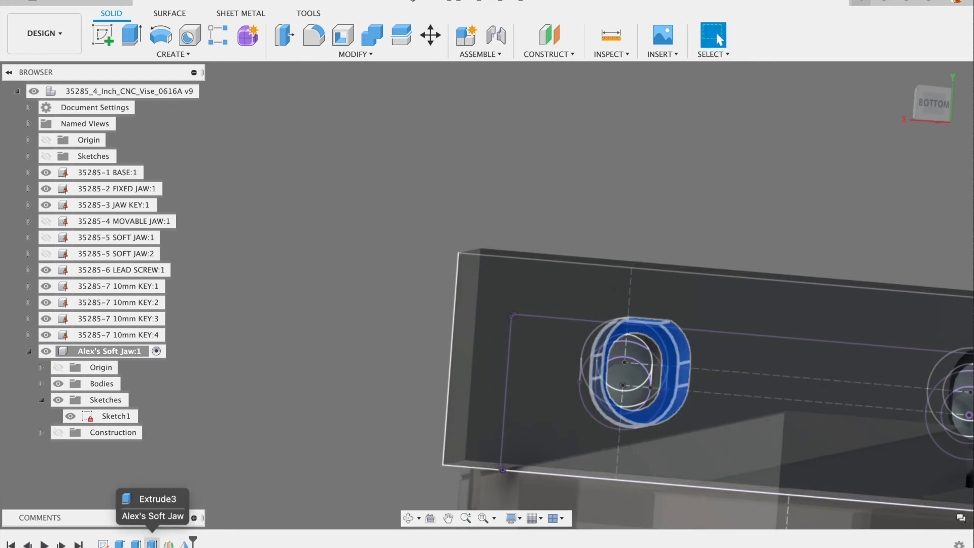
{"action": "right_click", "coordinate": [152, 543]}
{"action": "left_click", "coordinate": [187, 410]}
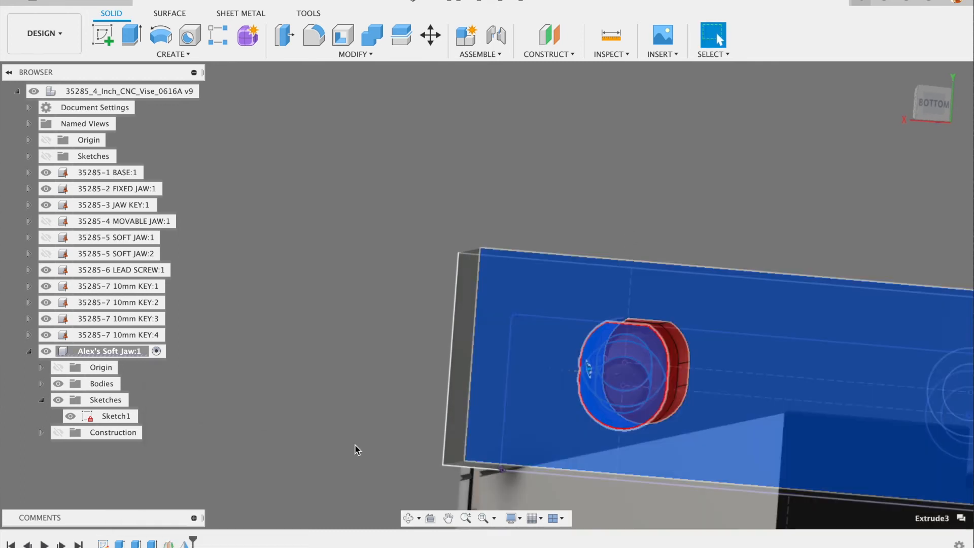
{"action": "left_click", "coordinate": [58, 385]}
{"action": "scroll", "coordinate": [570, 330], "scroll_direction": "up", "scroll_amount": 5}
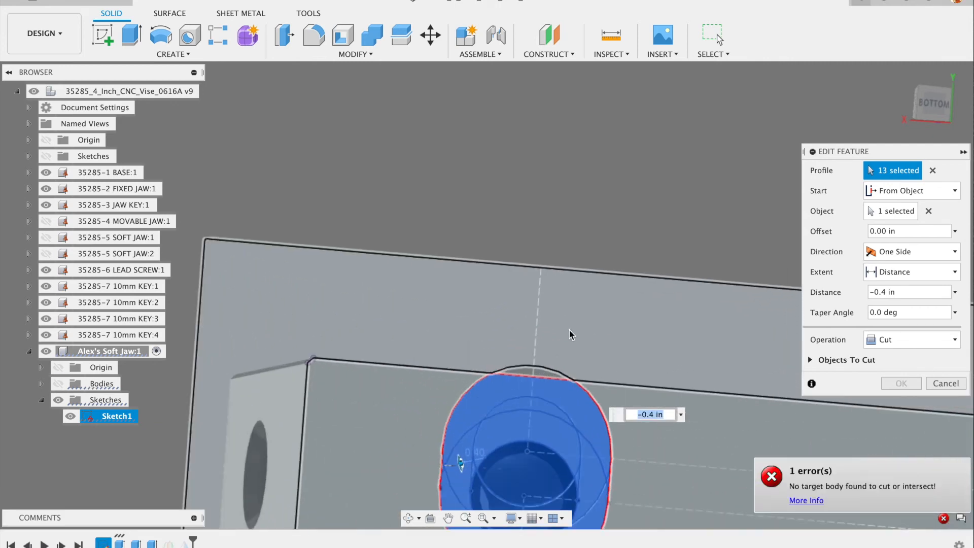
{"action": "left_click", "coordinate": [539, 383]}
{"action": "scroll", "coordinate": [539, 383], "scroll_direction": "down", "scroll_amount": 5}
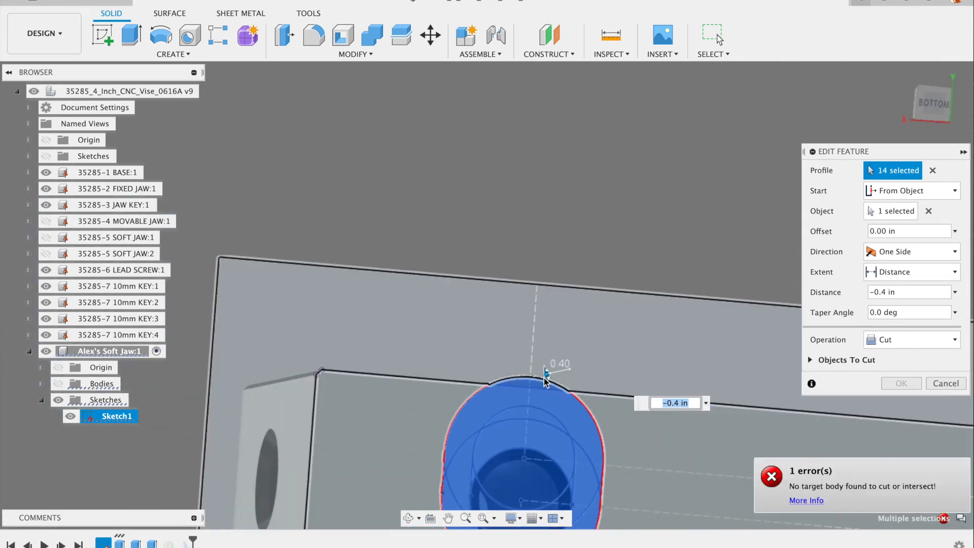
{"action": "scroll", "coordinate": [574, 338], "scroll_direction": "down", "scroll_amount": 3}
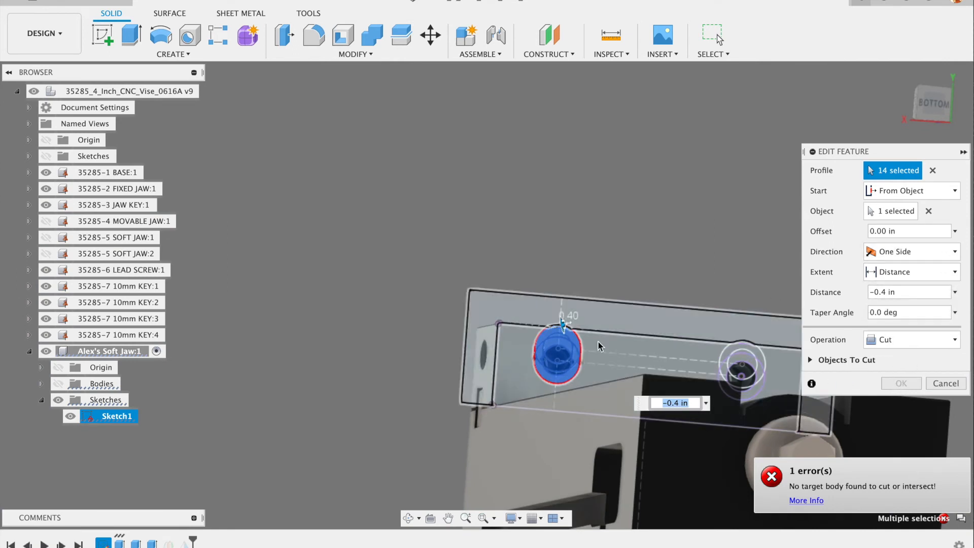
- Show the custom soft jaw's bodies again and apply the edited counterbore slot cut
{"action": "left_click", "coordinate": [58, 384]}
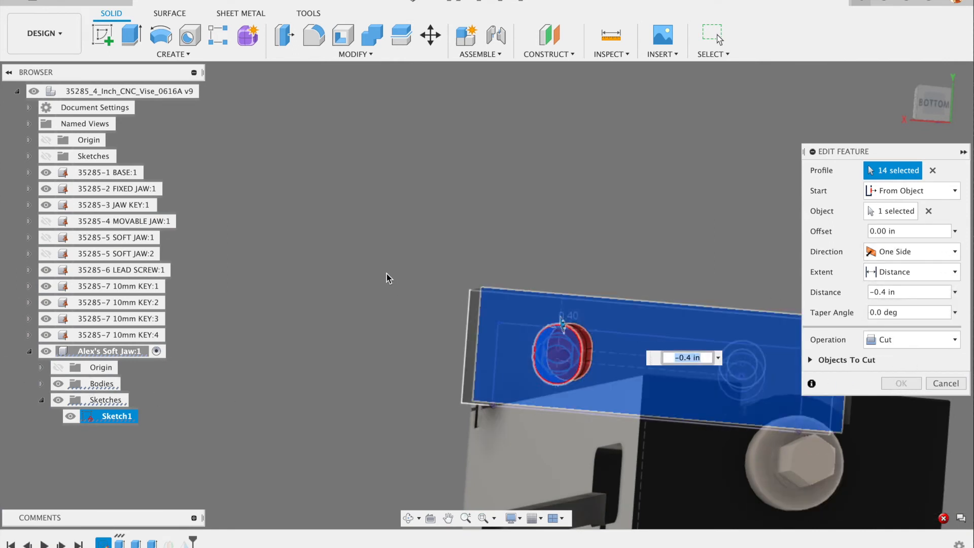
{"action": "middle_click_drag", "start_coordinate": [386, 274], "coordinate": [353, 283], "text": "shift"}
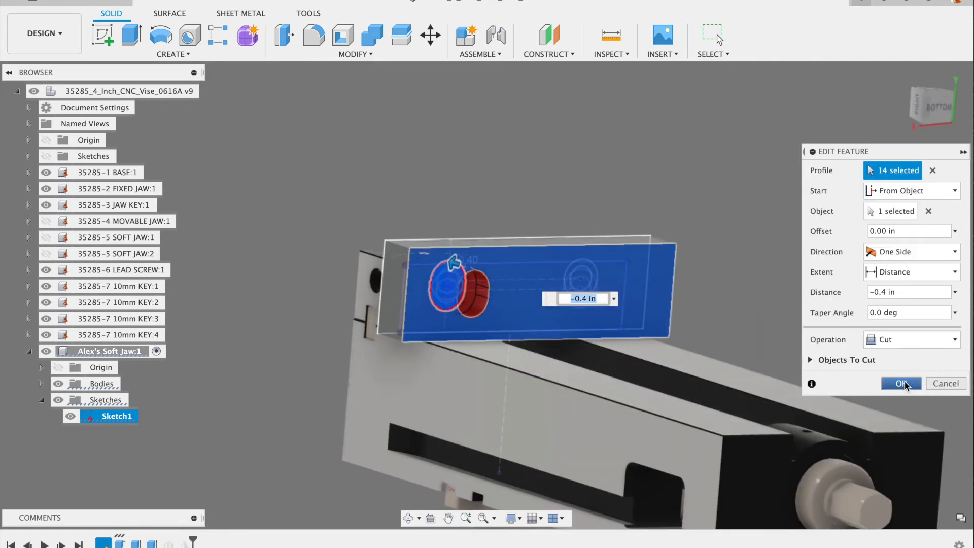
{"action": "left_click", "coordinate": [902, 383]}
- Save the vise design as a new version with the description User Saved
{"action": "middle_click_drag", "start_coordinate": [753, 206], "coordinate": [709, 211], "text": "shift"}
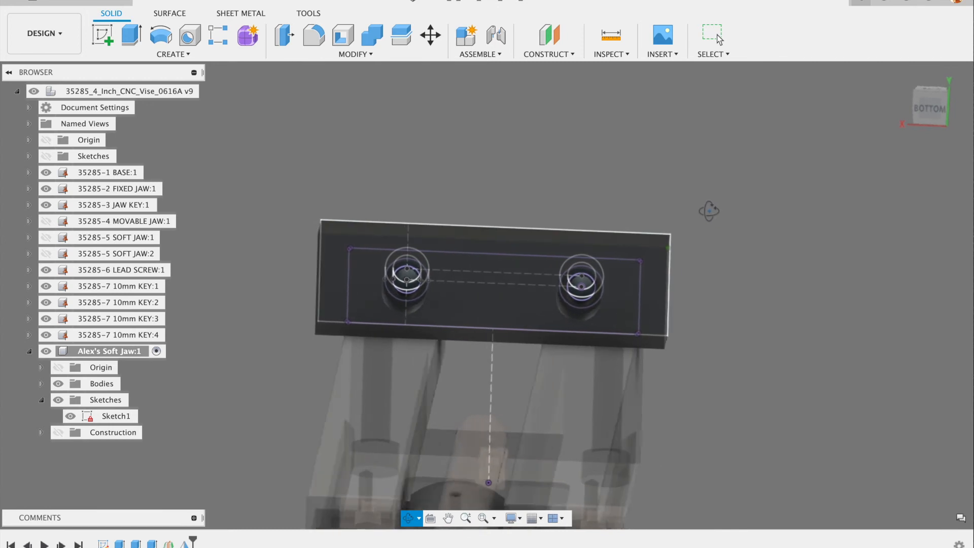
{"action": "left_click", "coordinate": [61, 1]}
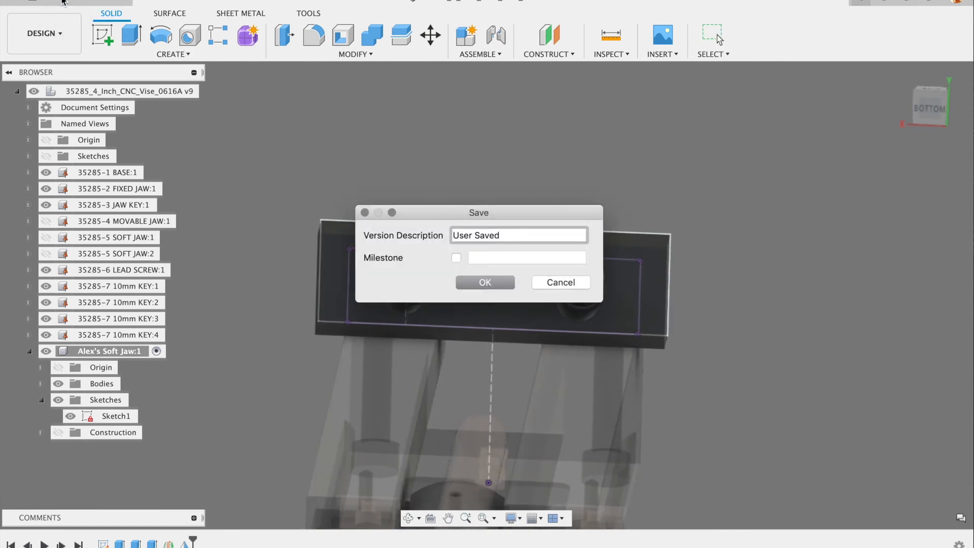
{"action": "left_click", "coordinate": [485, 282]}
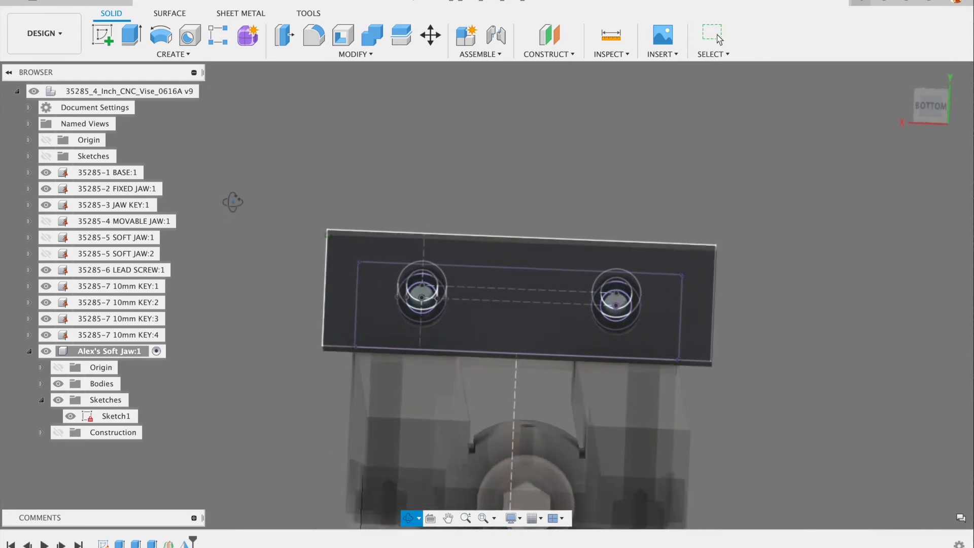
- Examine both counterbored slots against the sketch outlines and the custom soft jaw's fit on the vise
{"action": "scroll", "coordinate": [377, 268], "scroll_direction": "up", "scroll_amount": 4}
{"action": "scroll", "coordinate": [428, 301], "scroll_direction": "up", "scroll_amount": 6}
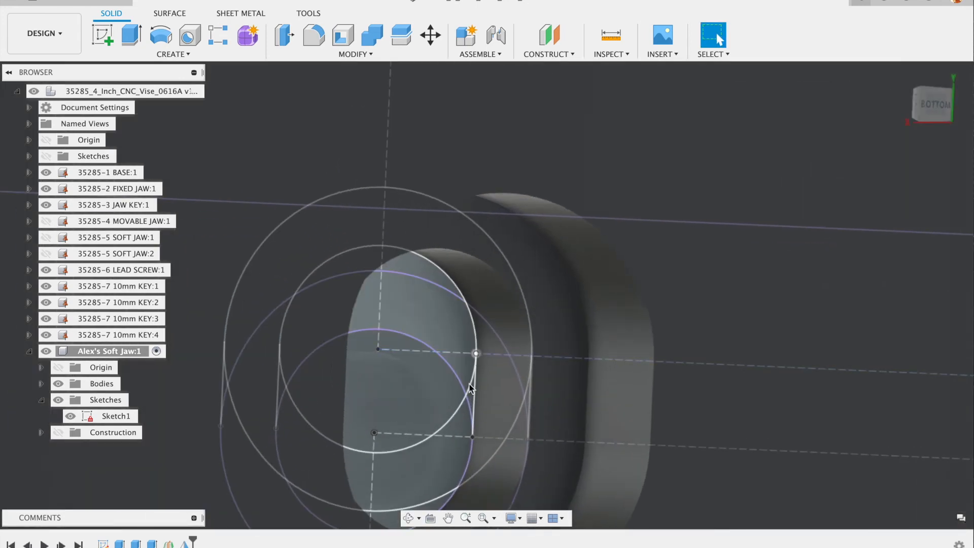
{"action": "scroll", "coordinate": [472, 391], "scroll_direction": "down", "scroll_amount": 3}
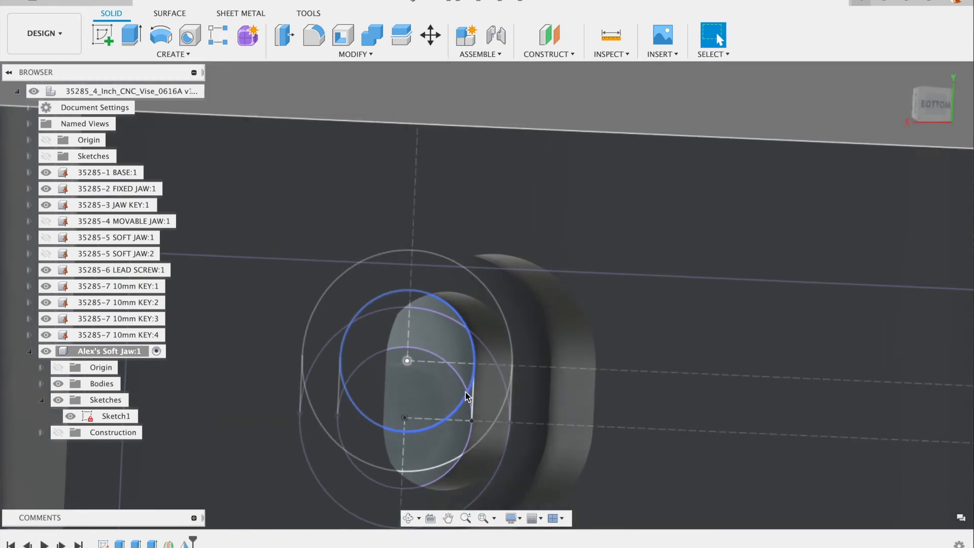
{"action": "scroll", "coordinate": [470, 394], "scroll_direction": "down", "scroll_amount": 2}
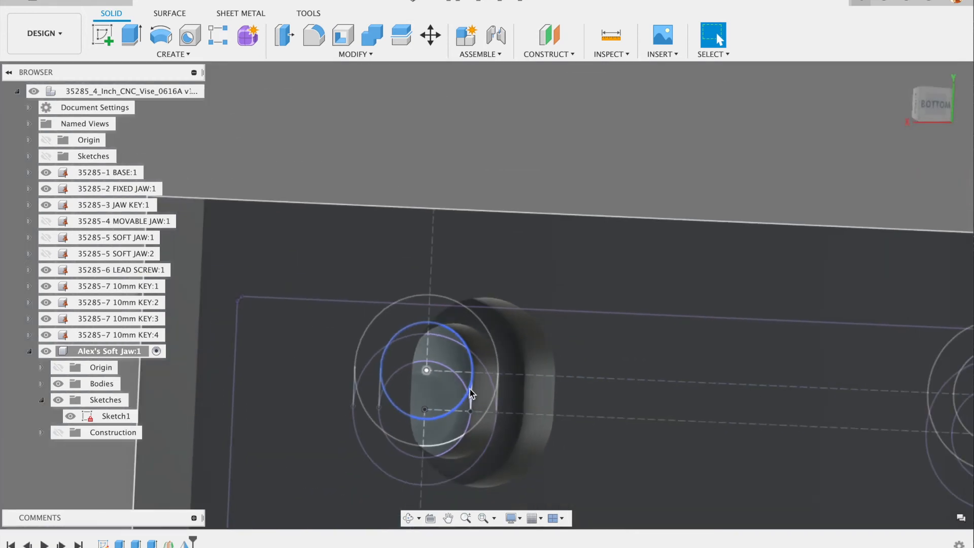
{"action": "scroll", "coordinate": [482, 375], "scroll_direction": "down", "scroll_amount": 4}
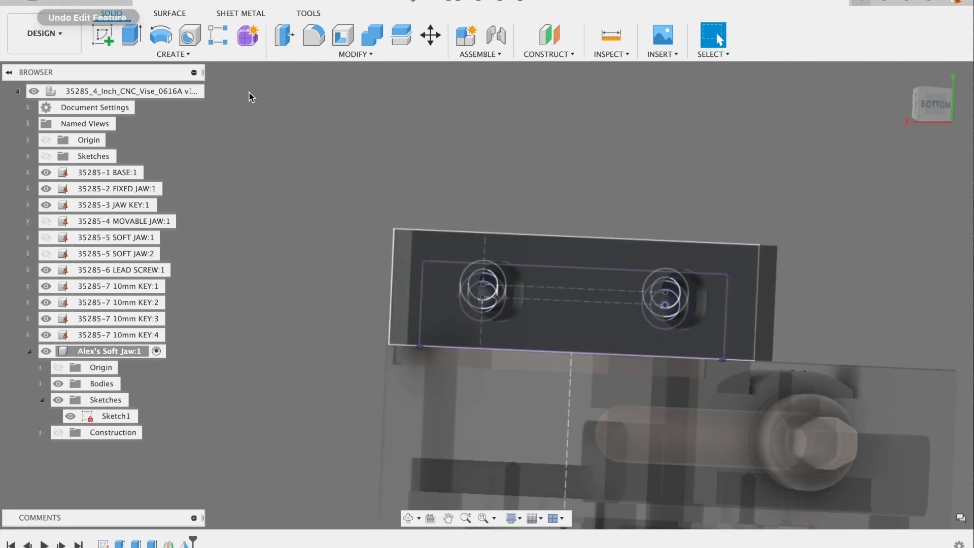
{"action": "scroll", "coordinate": [493, 128], "scroll_direction": "down", "scroll_amount": 4}
{"action": "middle_click_drag", "start_coordinate": [491, 128], "coordinate": [457, 122], "text": "shift"}
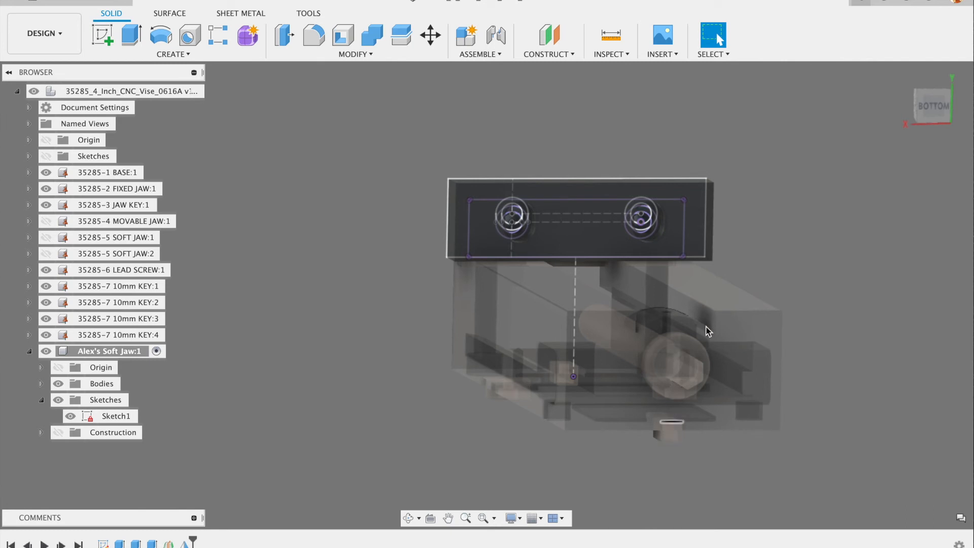
{"action": "scroll", "coordinate": [745, 217], "scroll_direction": "up", "scroll_amount": 3}
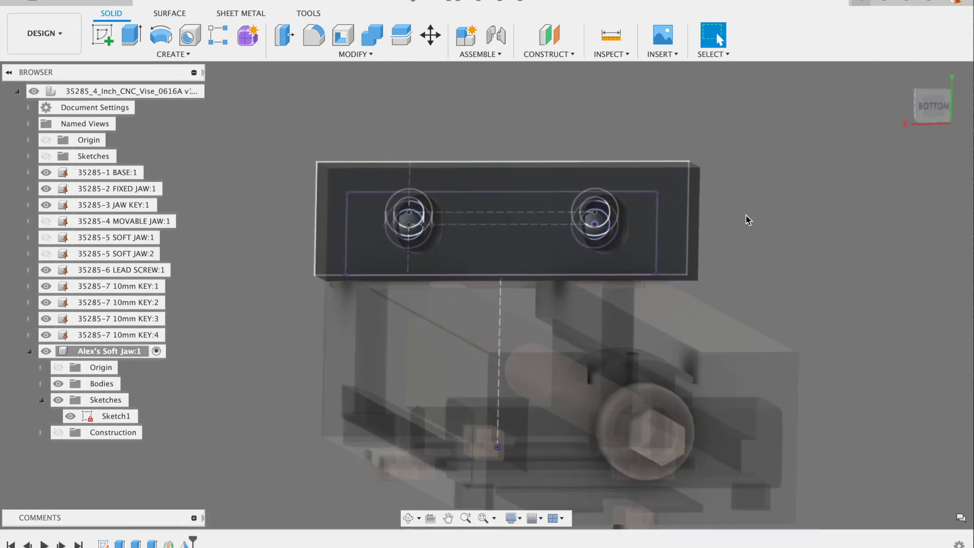
{"action": "middle_click_drag", "start_coordinate": [746, 220], "coordinate": [758, 238], "text": "shift"}
{"action": "scroll", "coordinate": [758, 234], "scroll_direction": "down", "scroll_amount": 3}
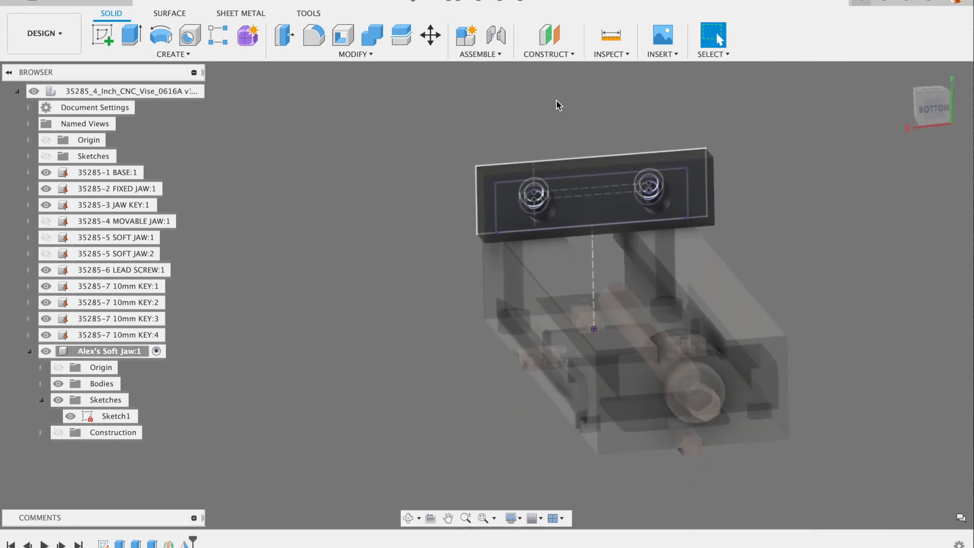
- Set the custom soft jaw's Width parameter to 4.5 in
{"action": "left_click", "coordinate": [363, 54]}
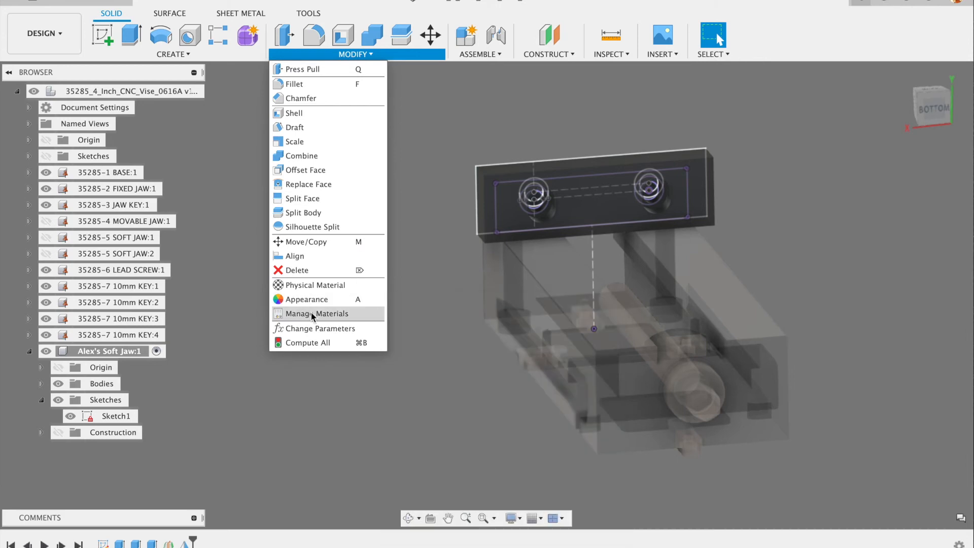
{"action": "left_click", "coordinate": [310, 330]}
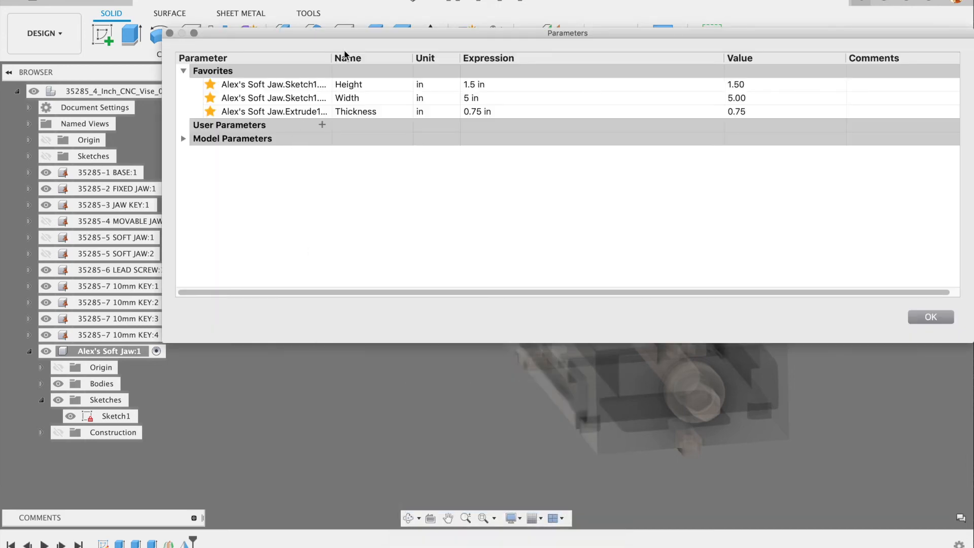
{"action": "left_click", "coordinate": [464, 101]}
{"action": "left_click", "coordinate": [477, 96]}
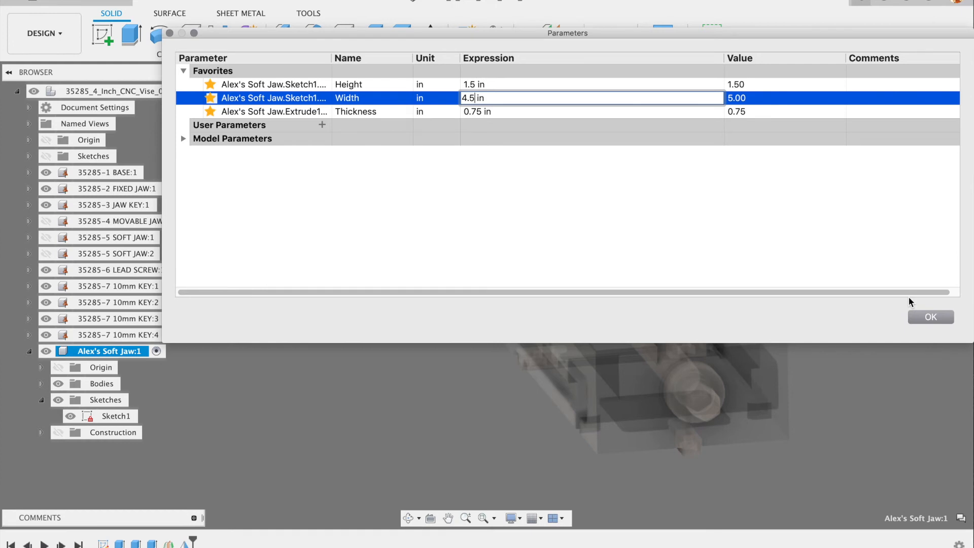
{"action": "key", "text": "Return"}
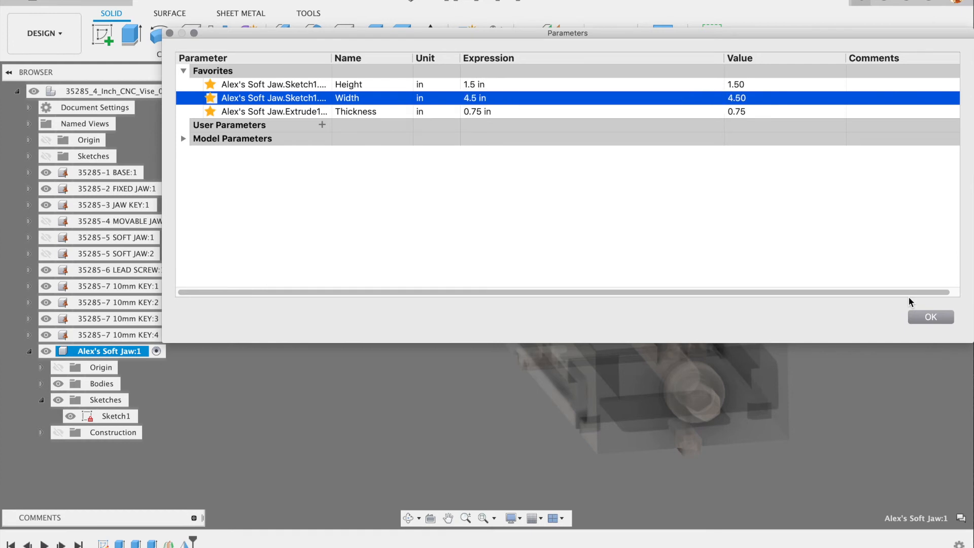
{"action": "left_click", "coordinate": [930, 317]}
- Check the resized soft jaw against its sketch outlines and hide the component's sketches
{"action": "scroll", "coordinate": [681, 183], "scroll_direction": "up", "scroll_amount": 5}
{"action": "mouse_move", "coordinate": [658, 165]}
{"action": "left_mouse_down"}
{"action": "mouse_move", "coordinate": [518, 174]}
{"action": "mouse_move", "coordinate": [565, 167]}
{"action": "mouse_move", "coordinate": [567, 176]}
{"action": "mouse_move", "coordinate": [547, 170]}
{"action": "mouse_move", "coordinate": [592, 159]}
{"action": "mouse_move", "coordinate": [719, 165]}
{"action": "mouse_move", "coordinate": [668, 160]}
{"action": "left_mouse_up"}
{"action": "key", "text": "Escape"}
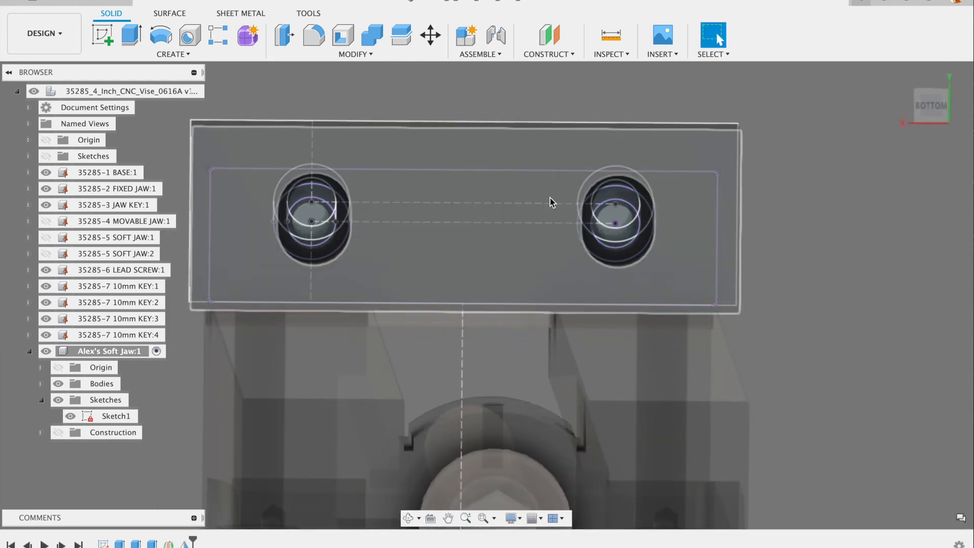
{"action": "scroll", "coordinate": [706, 220], "scroll_direction": "up", "scroll_amount": 4}
{"action": "scroll", "coordinate": [715, 234], "scroll_direction": "down", "scroll_amount": 8}
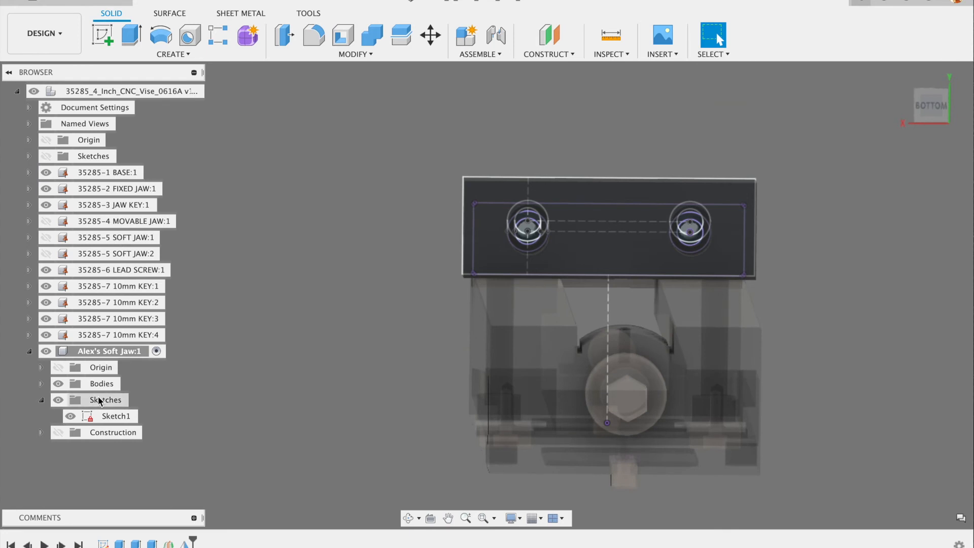
{"action": "left_click", "coordinate": [59, 399]}
- Examine the custom soft jaw's body and its two counterbored slots from several angles without the sketch
{"action": "middle_click_drag", "start_coordinate": [374, 354], "coordinate": [480, 274], "text": "shift"}
{"action": "scroll", "coordinate": [388, 218], "scroll_direction": "up", "scroll_amount": 3}
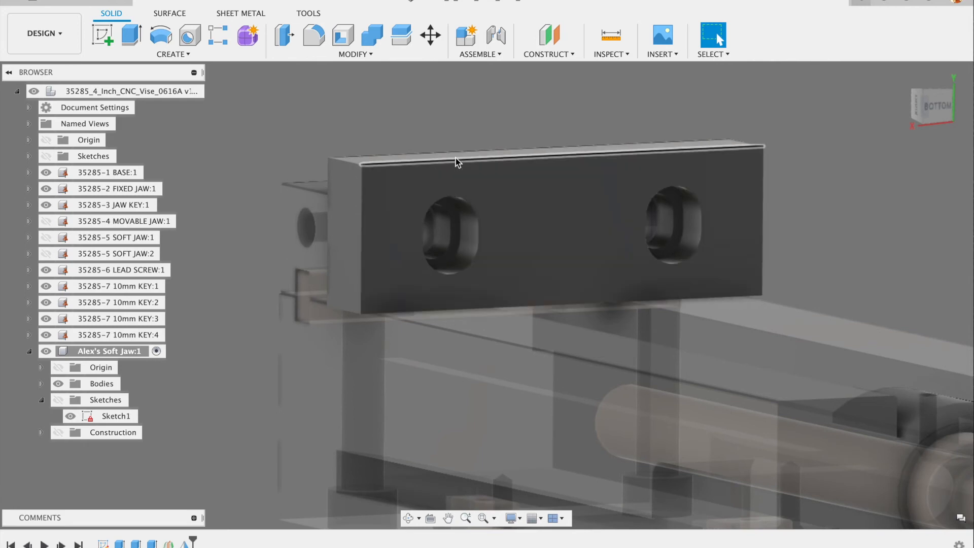
{"action": "middle_click_drag", "start_coordinate": [451, 198], "coordinate": [452, 223], "text": "shift"}
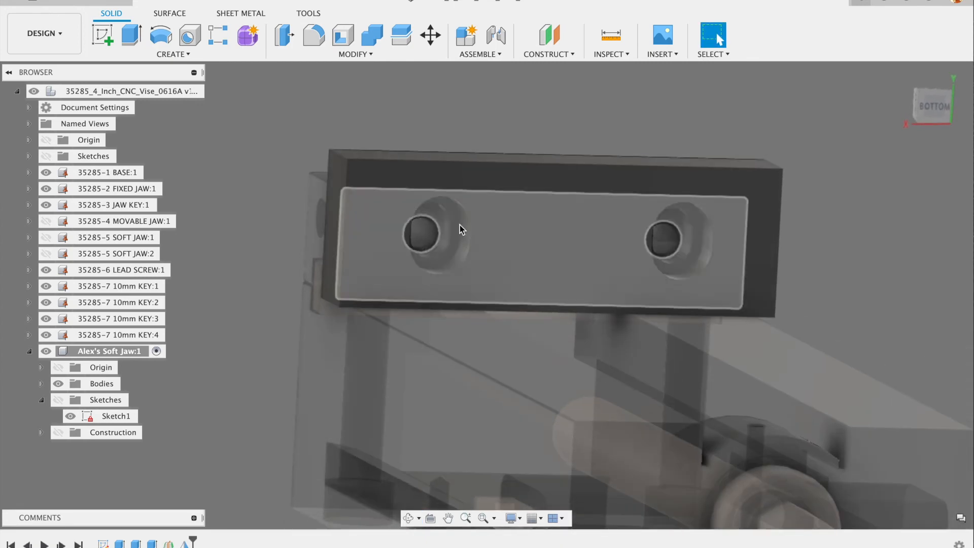
{"action": "scroll", "coordinate": [461, 215], "scroll_direction": "up", "scroll_amount": 6}
{"action": "scroll", "coordinate": [463, 212], "scroll_direction": "down", "scroll_amount": 3}
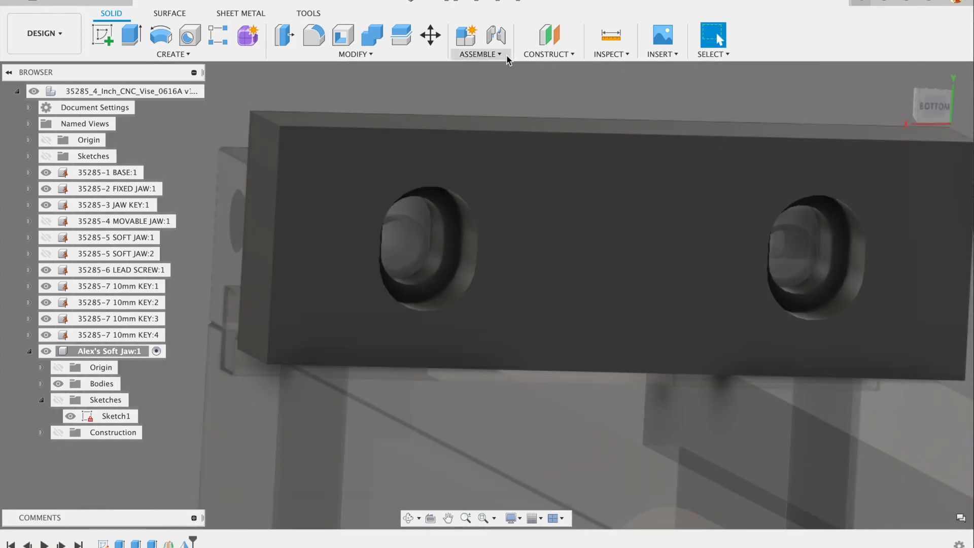
{"action": "scroll", "coordinate": [419, 125], "scroll_direction": "down", "scroll_amount": 3}
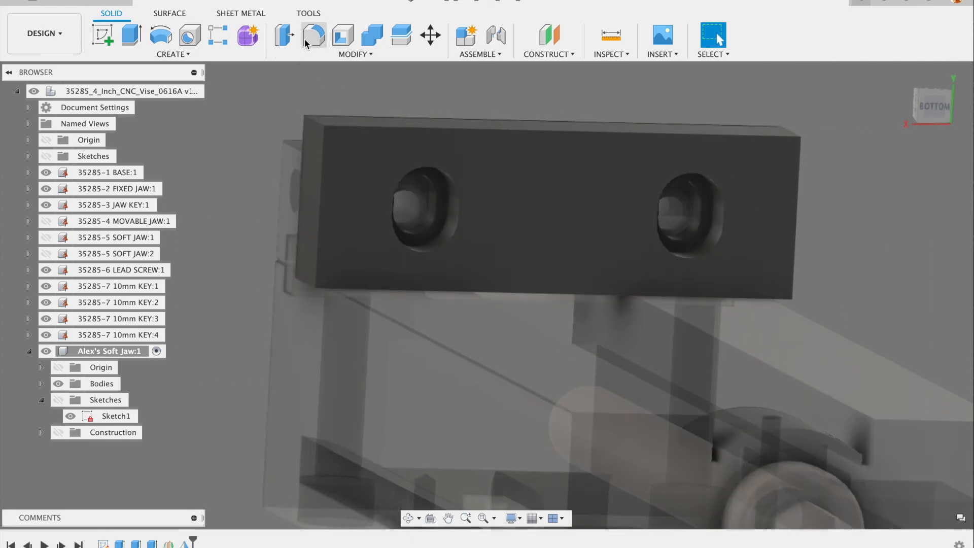
{"action": "scroll", "coordinate": [307, 82], "scroll_direction": "up", "scroll_amount": 3}
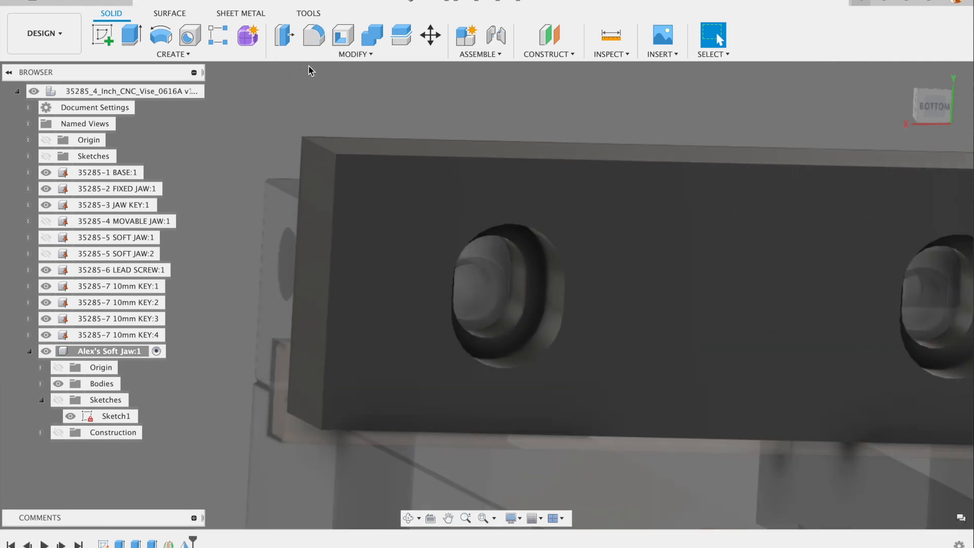
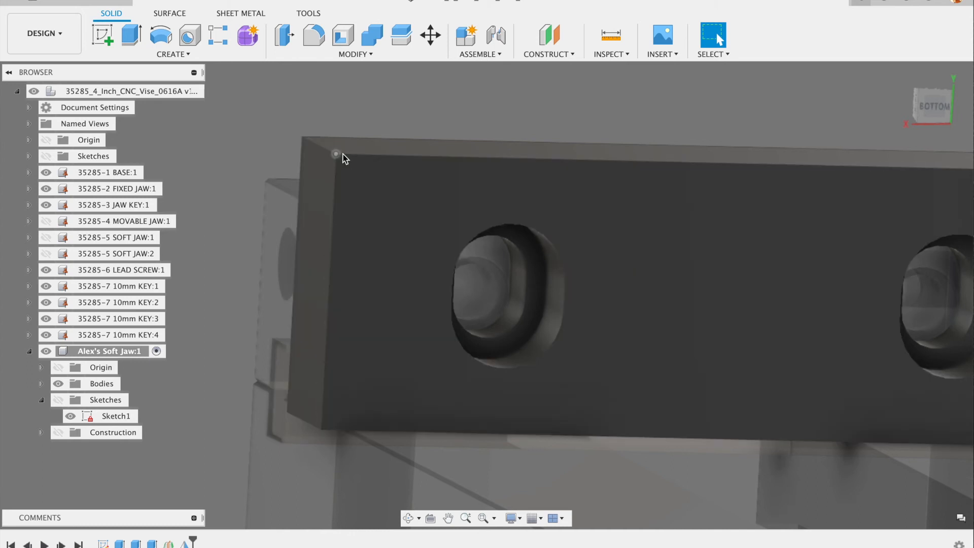
{"action": "scroll", "coordinate": [367, 180], "scroll_direction": "down", "scroll_amount": 5}
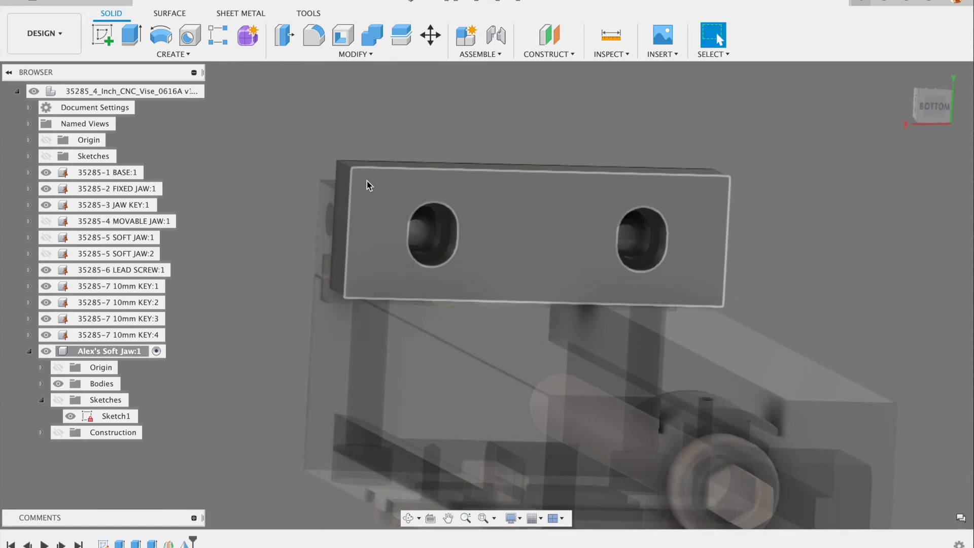
- Examine the custom soft jaw's sharp corner edges and both counterbored slots up close from several angles
{"action": "middle_click_drag", "start_coordinate": [413, 196], "coordinate": [377, 215], "text": "shift"}
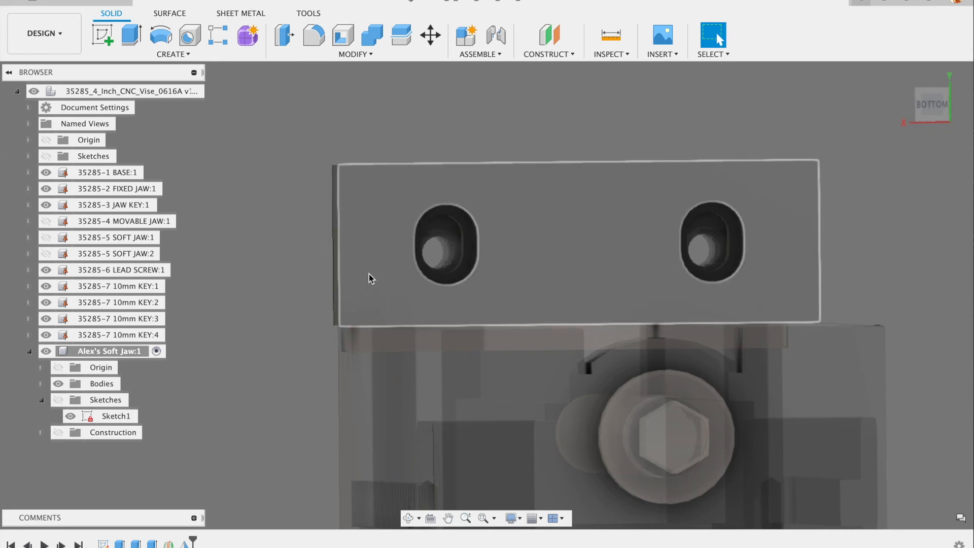
{"action": "scroll", "coordinate": [355, 212], "scroll_direction": "up", "scroll_amount": 4}
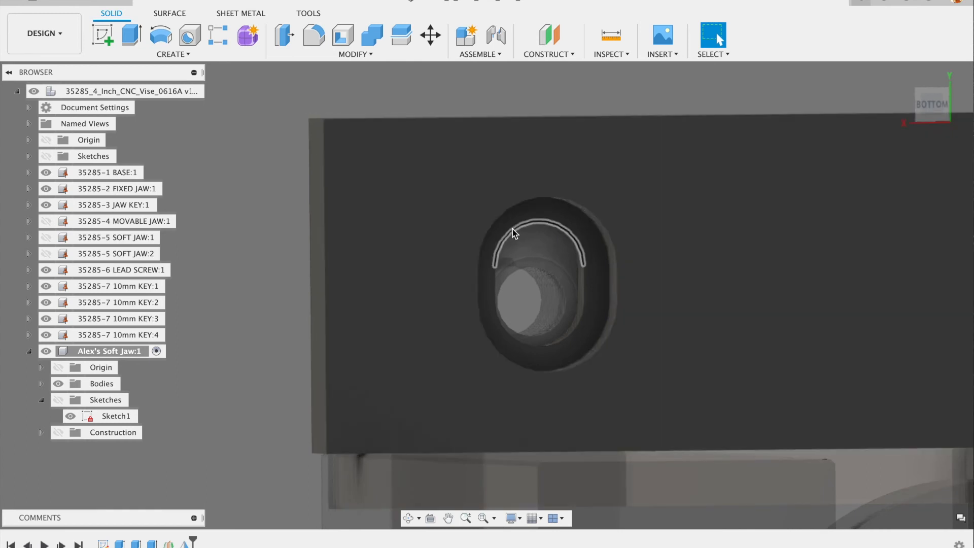
{"action": "scroll", "coordinate": [501, 213], "scroll_direction": "down", "scroll_amount": 5}
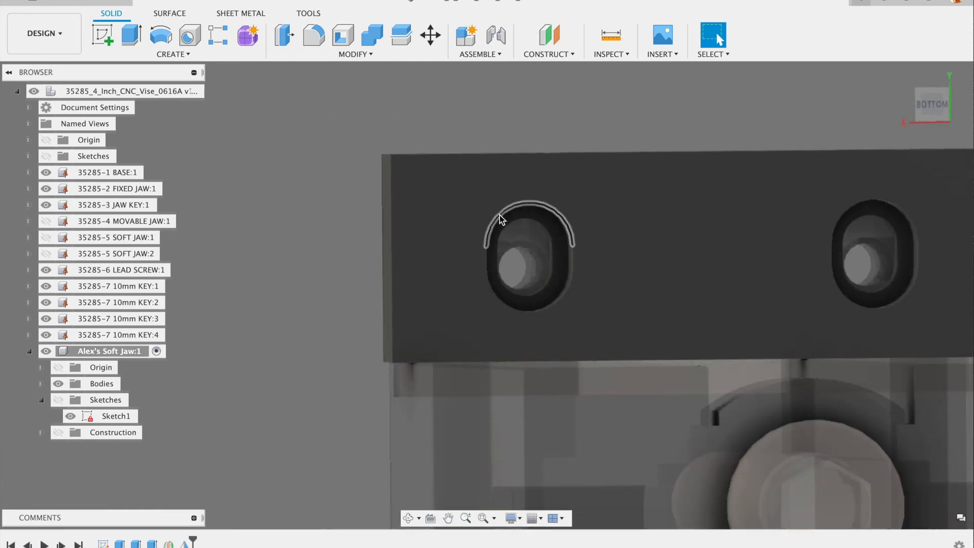
{"action": "scroll", "coordinate": [347, 131], "scroll_direction": "up", "scroll_amount": 2}
{"action": "middle_click_drag", "start_coordinate": [347, 131], "coordinate": [377, 155], "text": "shift"}
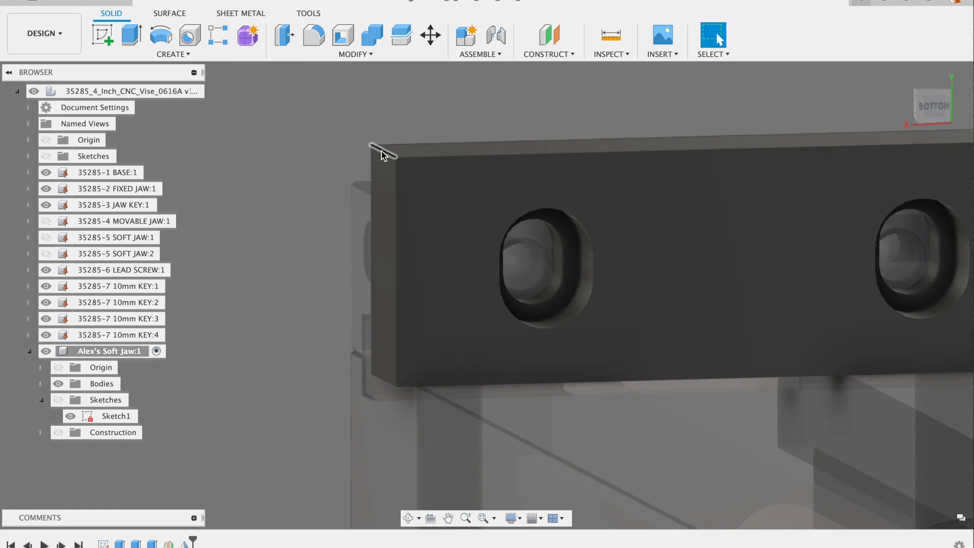
{"action": "scroll", "coordinate": [383, 155], "scroll_direction": "up", "scroll_amount": 4}
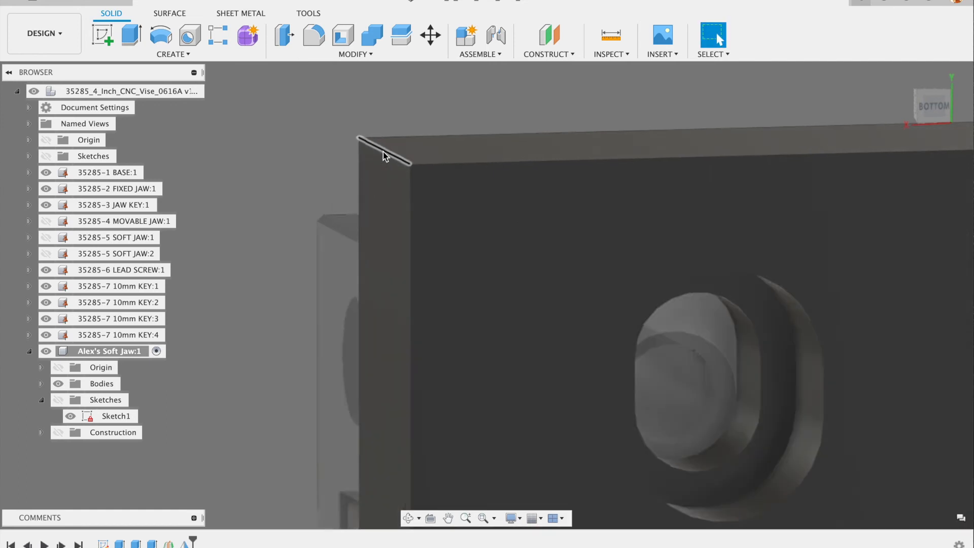
{"action": "scroll", "coordinate": [399, 164], "scroll_direction": "down", "scroll_amount": 5}
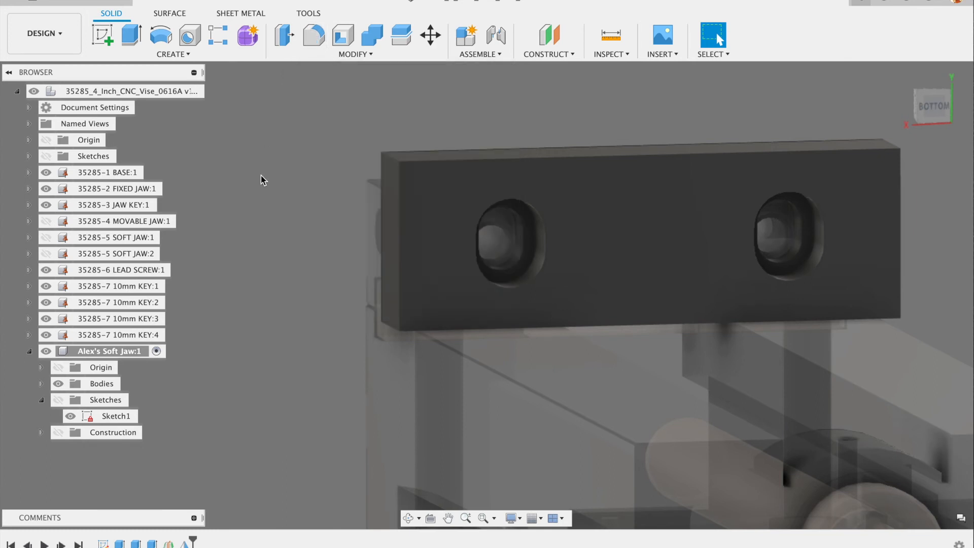
{"action": "scroll", "coordinate": [418, 160], "scroll_direction": "up", "scroll_amount": 5}
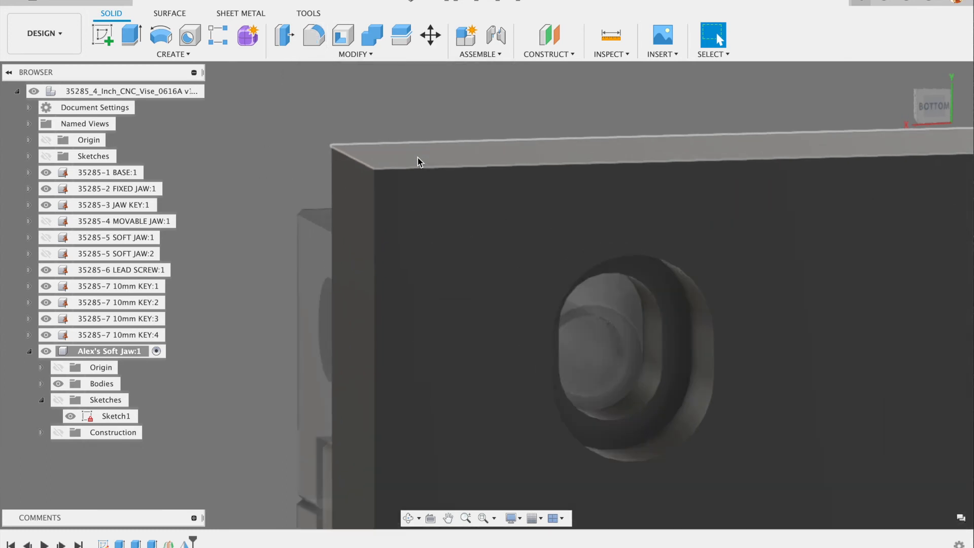
{"action": "scroll", "coordinate": [411, 159], "scroll_direction": "down", "scroll_amount": 5}
- Fillet the four short corner edges at both ends of the custom soft jaw with a 0.05 in constant radius
{"action": "left_click", "coordinate": [313, 36]}
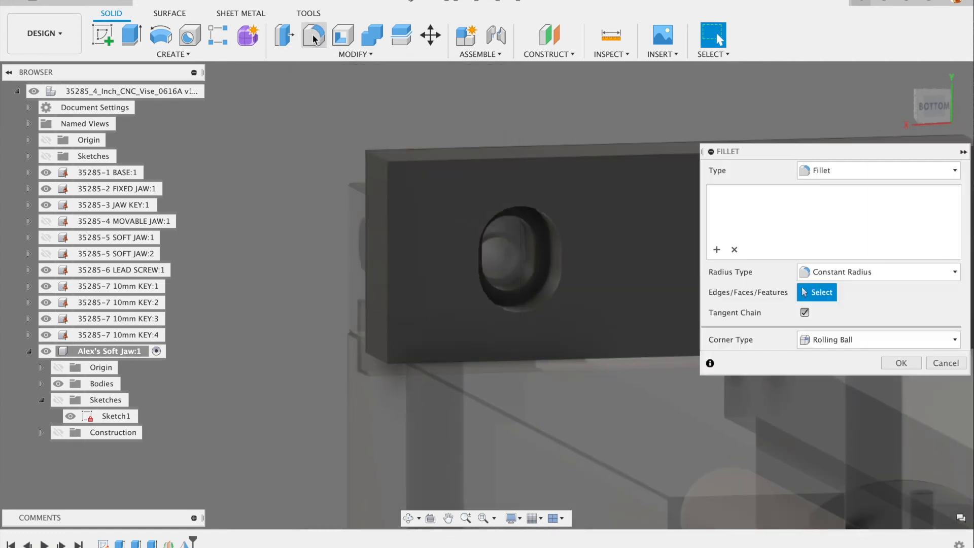
{"action": "left_click", "coordinate": [377, 363]}
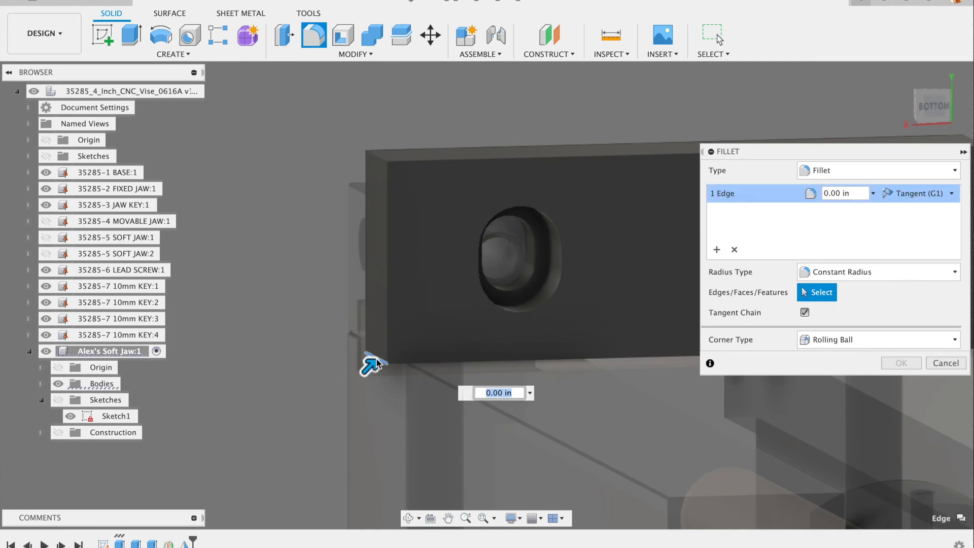
{"action": "left_click", "coordinate": [376, 161]}
{"action": "scroll", "coordinate": [284, 141], "scroll_direction": "down", "scroll_amount": 4}
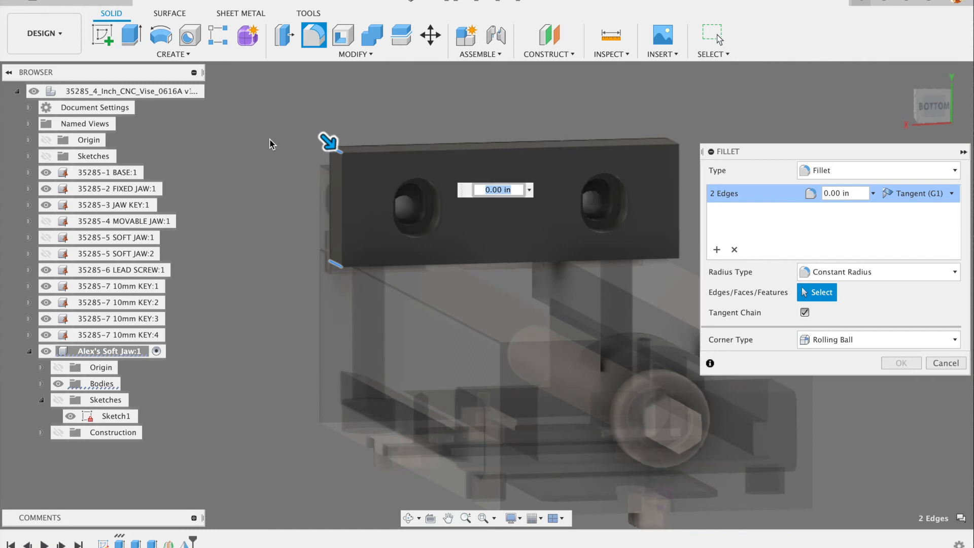
{"action": "scroll", "coordinate": [575, 139], "scroll_direction": "up", "scroll_amount": 5}
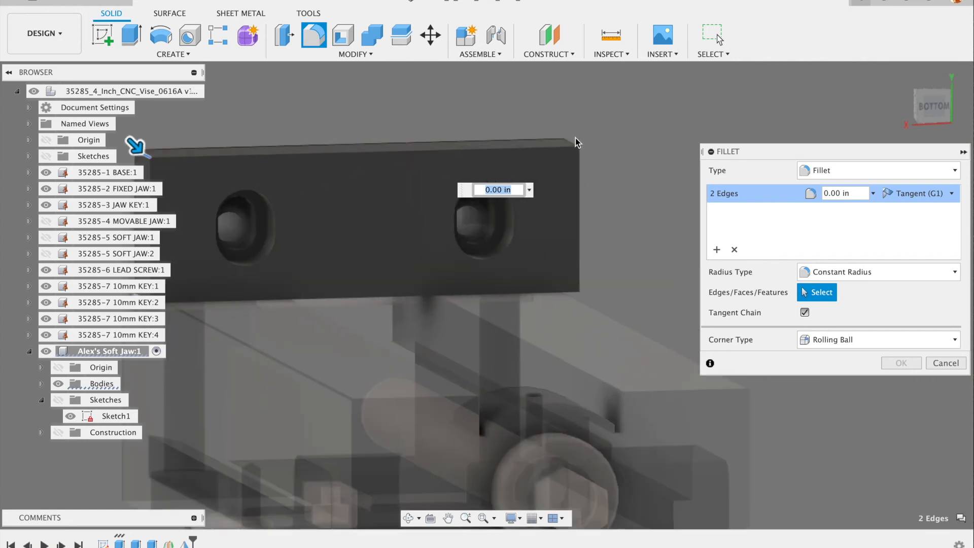
{"action": "left_click", "coordinate": [573, 148]}
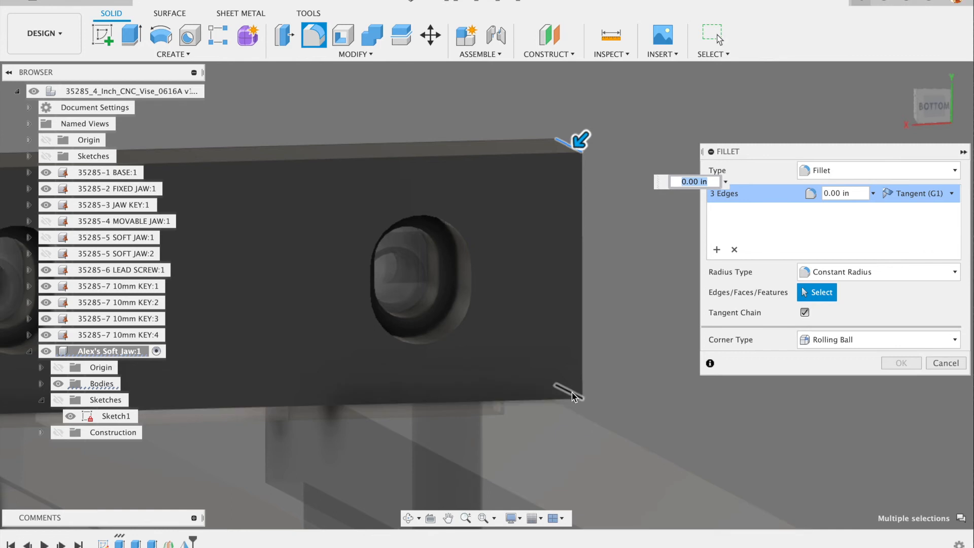
{"action": "left_click", "coordinate": [573, 395]}
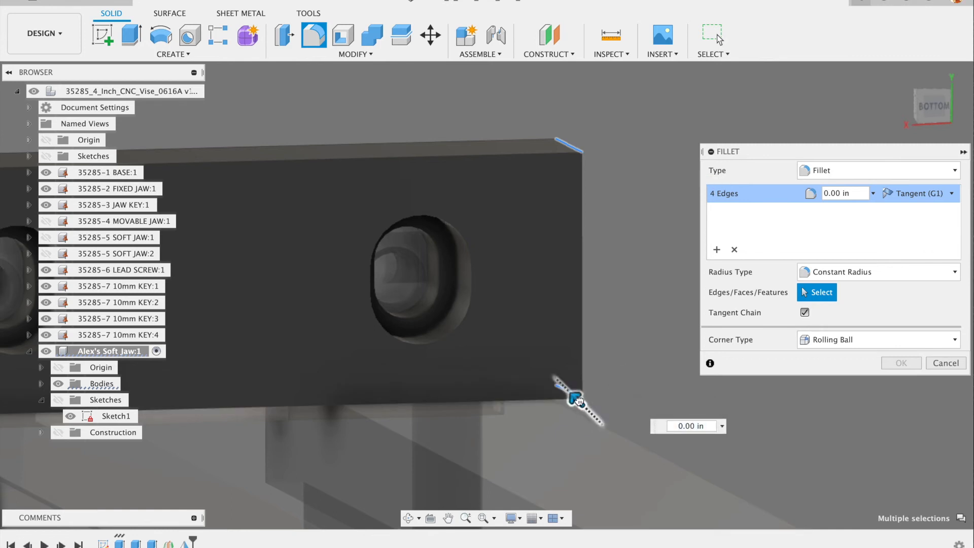
{"action": "left_click_drag", "start_coordinate": [579, 401], "coordinate": [571, 394]}
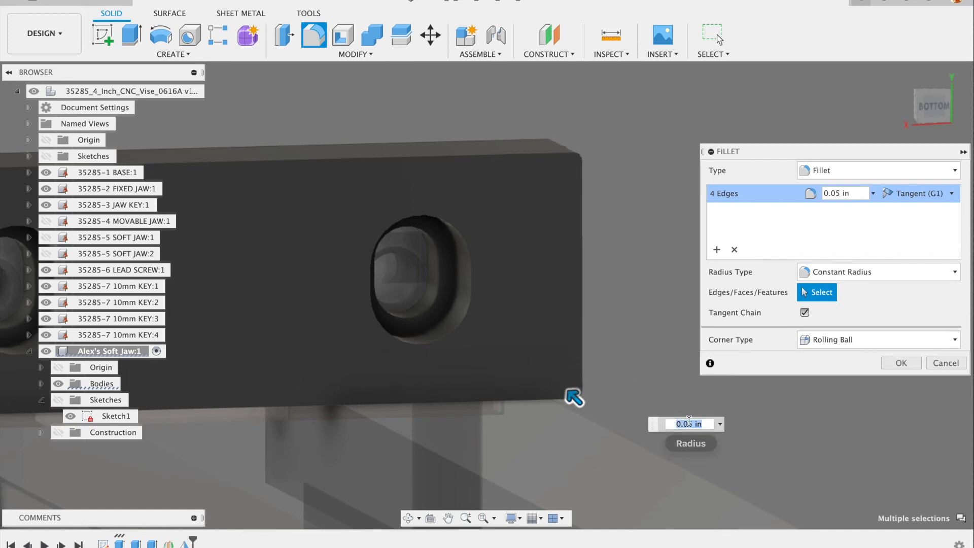
{"action": "scroll", "coordinate": [710, 397], "scroll_direction": "down", "scroll_amount": 4}
{"action": "scroll", "coordinate": [208, 302], "scroll_direction": "up", "scroll_amount": 3}
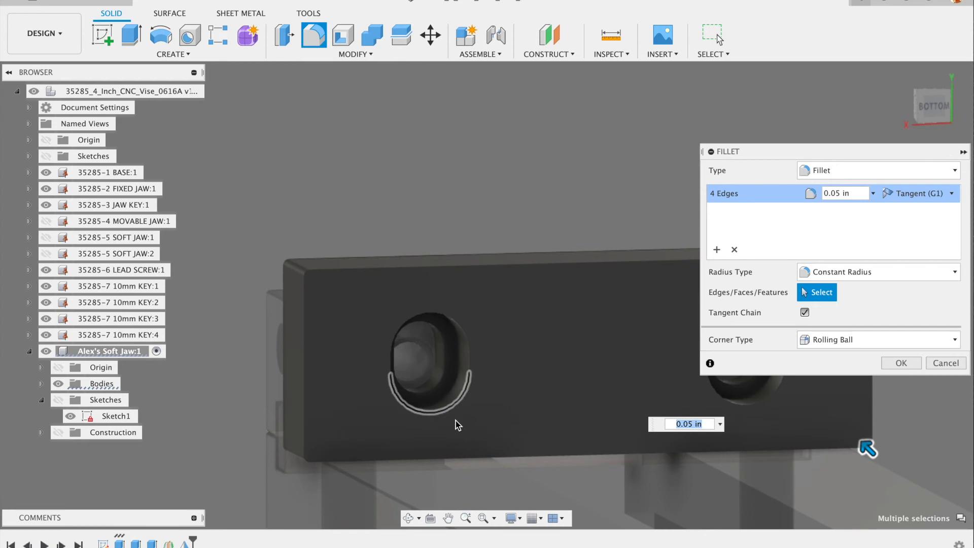
{"action": "scroll", "coordinate": [660, 439], "scroll_direction": "up", "scroll_amount": 1}
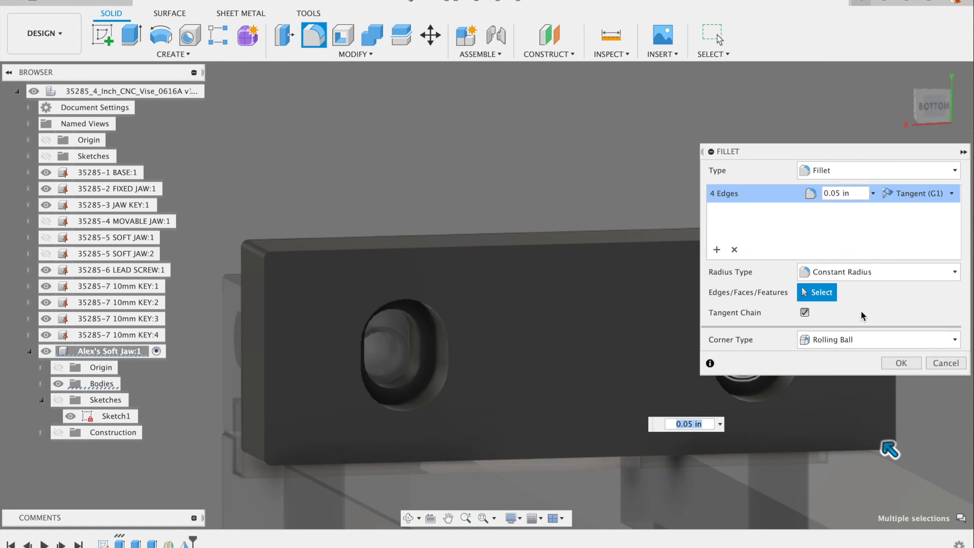
{"action": "left_click", "coordinate": [901, 363]}
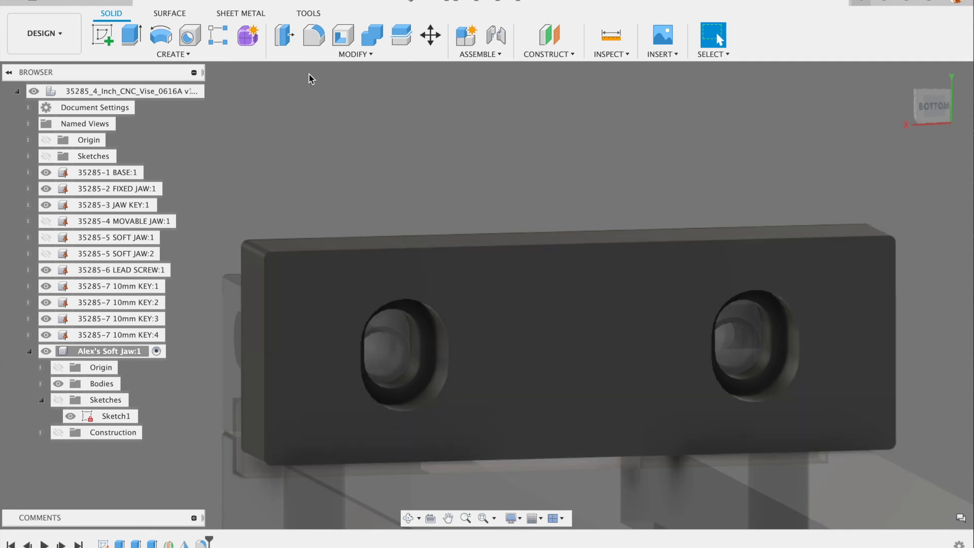
- Start an equal-distance chamfer on the soft jaw's front-face outline and the outer rims of both counterbored slots
{"action": "left_click", "coordinate": [322, 56]}
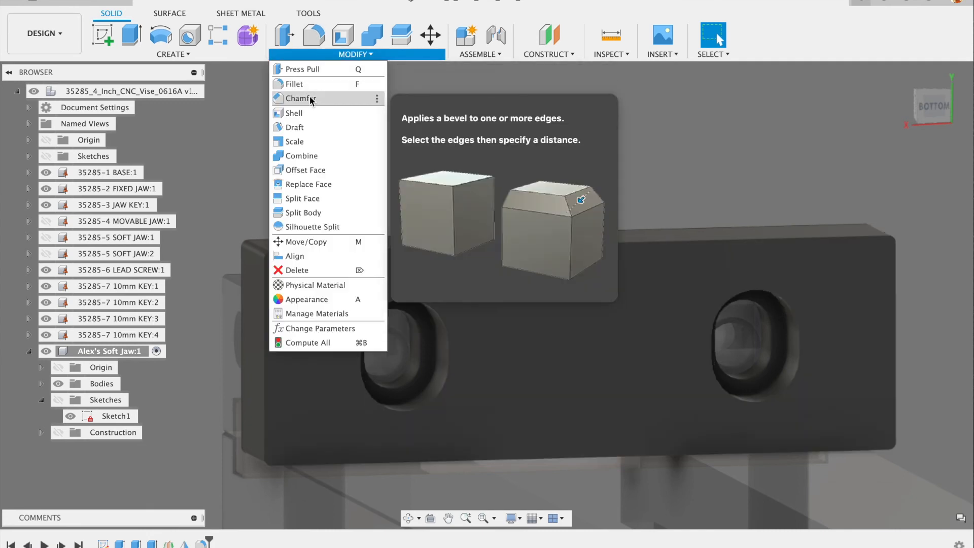
{"action": "left_click", "coordinate": [306, 97]}
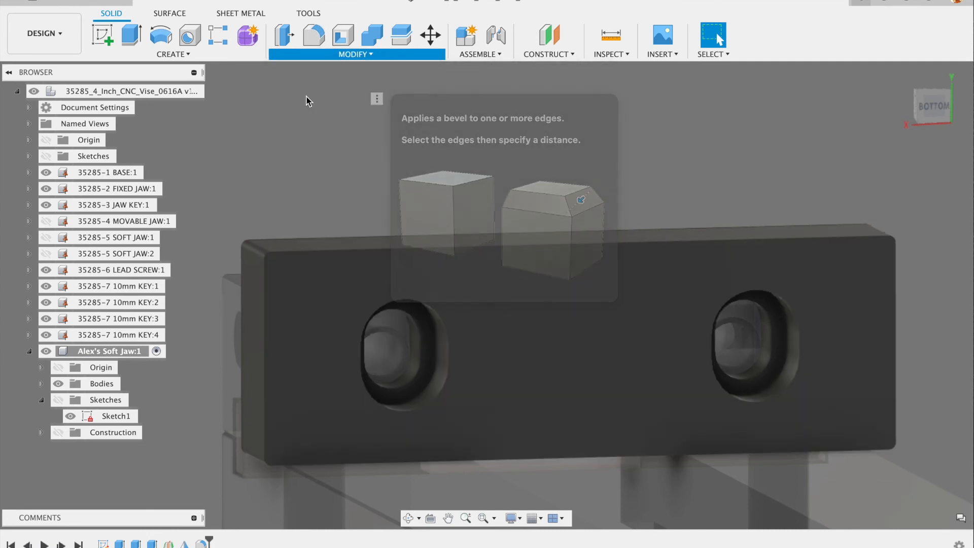
{"action": "left_click", "coordinate": [452, 252]}
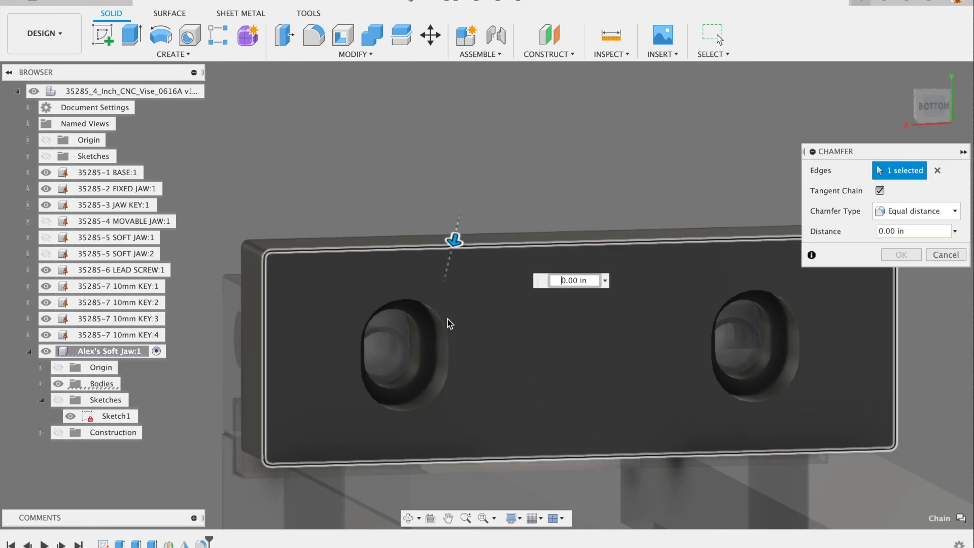
{"action": "left_click", "coordinate": [447, 327]}
{"action": "left_click", "coordinate": [744, 291]}
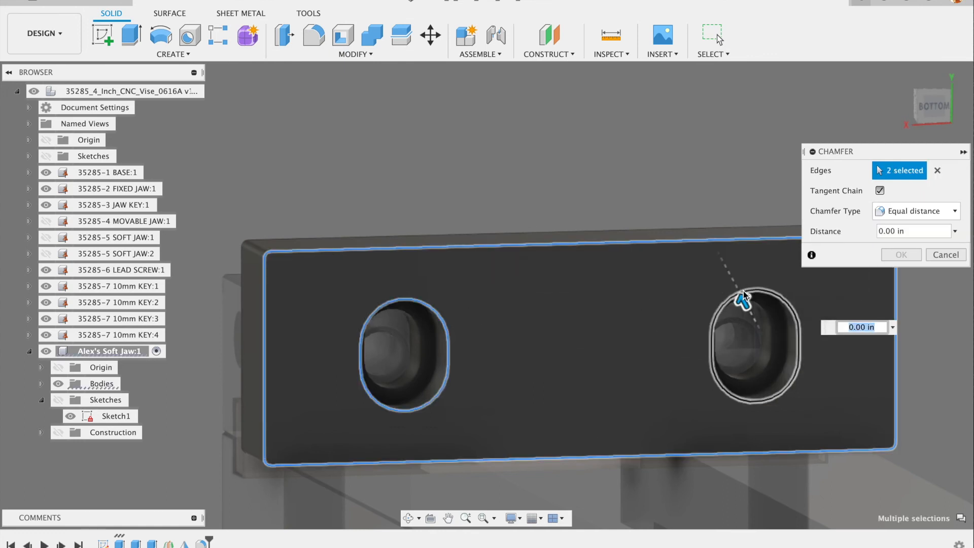
{"action": "scroll", "coordinate": [415, 337], "scroll_direction": "up", "scroll_amount": 3}
{"action": "scroll", "coordinate": [415, 338], "scroll_direction": "up", "scroll_amount": 2}
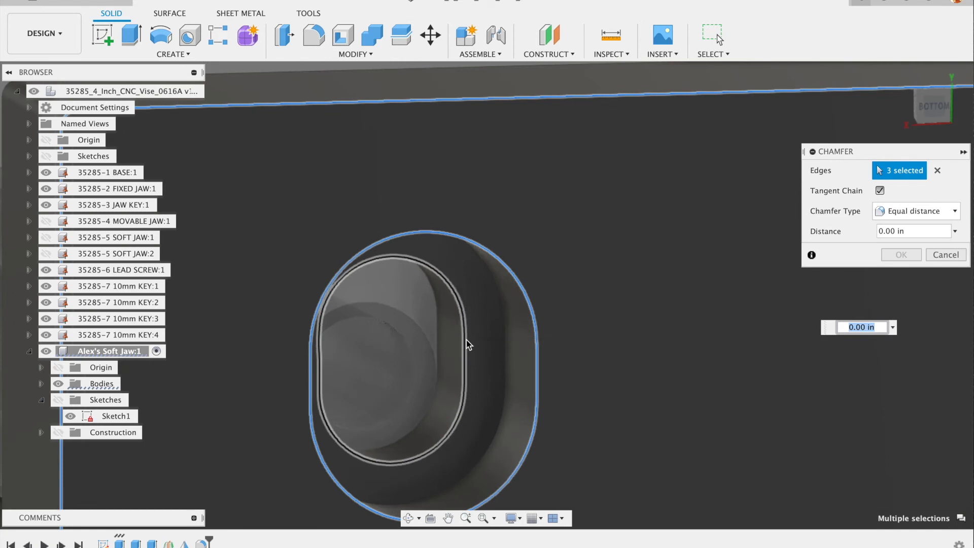
{"action": "scroll", "coordinate": [466, 374], "scroll_direction": "down", "scroll_amount": 6}
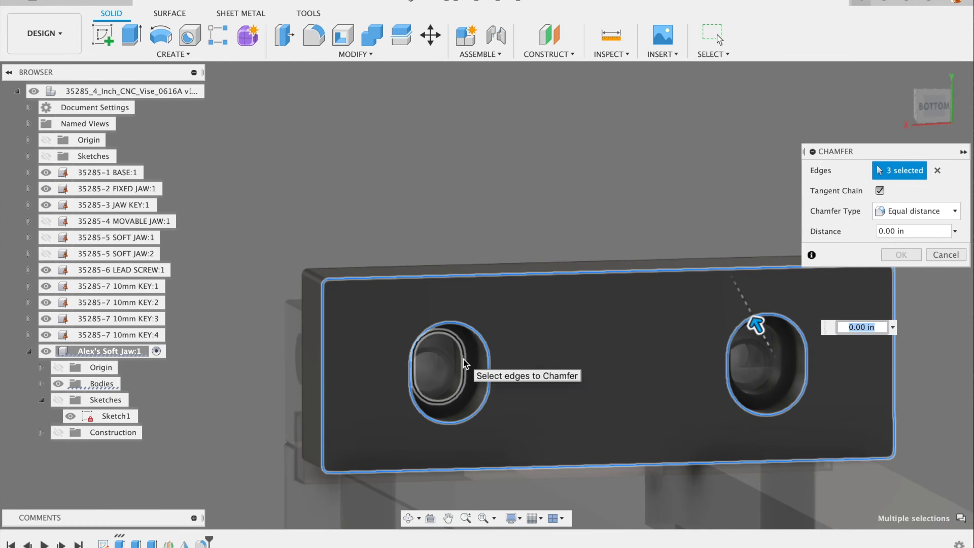
- Add the outline of the soft jaw's opposite face to the chamfer's edge selection
{"action": "middle_click_drag", "start_coordinate": [464, 360], "coordinate": [494, 189], "text": "shift"}
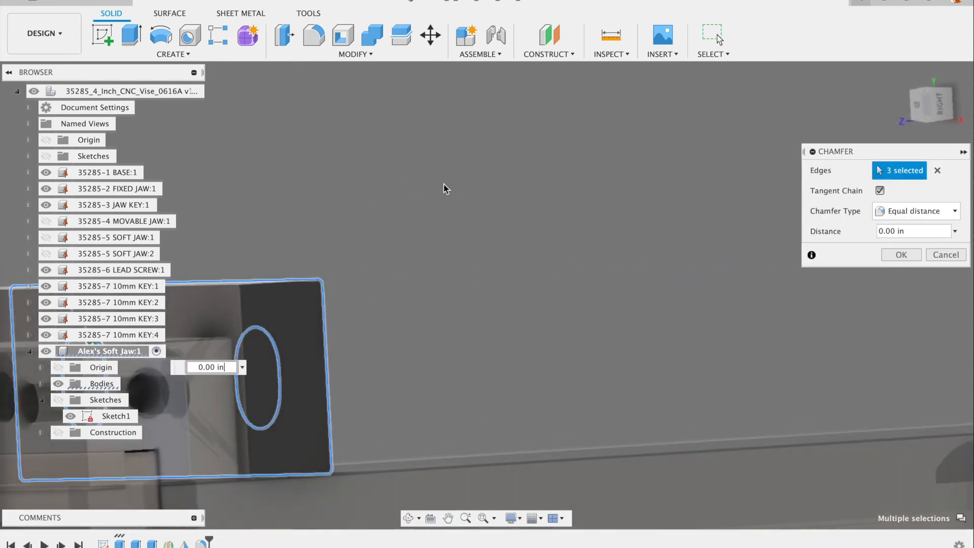
{"action": "scroll", "coordinate": [411, 206], "scroll_direction": "down", "scroll_amount": 3}
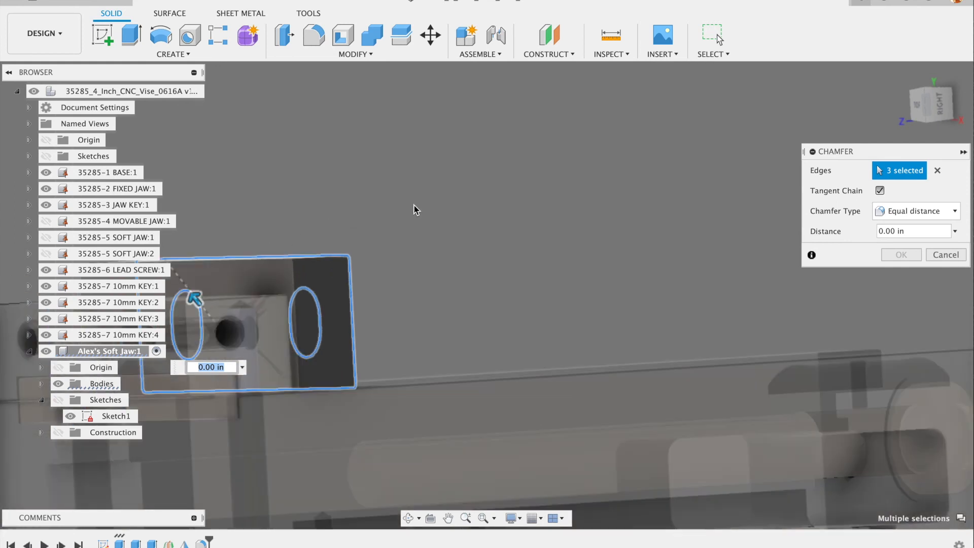
{"action": "left_click", "coordinate": [249, 261]}
{"action": "scroll", "coordinate": [510, 230], "scroll_direction": "down", "scroll_amount": 3}
{"action": "scroll", "coordinate": [307, 290], "scroll_direction": "up", "scroll_amount": 1}
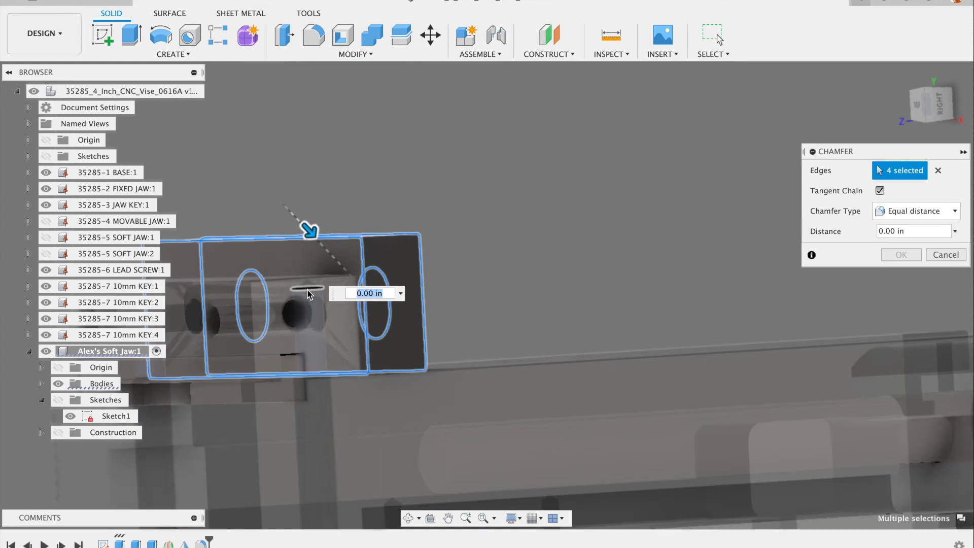
{"action": "scroll", "coordinate": [307, 293], "scroll_direction": "up", "scroll_amount": 3}
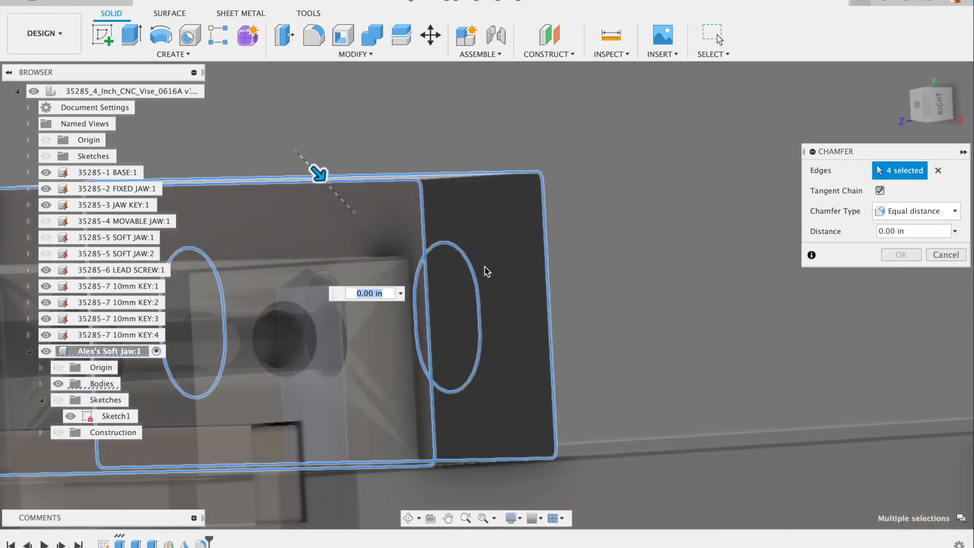
{"action": "scroll", "coordinate": [666, 194], "scroll_direction": "down", "scroll_amount": 3}
{"action": "middle_click_drag", "start_coordinate": [668, 188], "coordinate": [434, 229], "text": "shift"}
{"action": "scroll", "coordinate": [434, 229], "scroll_direction": "down", "scroll_amount": 3}
{"action": "middle_click_drag", "start_coordinate": [650, 130], "coordinate": [727, 144], "text": "shift"}
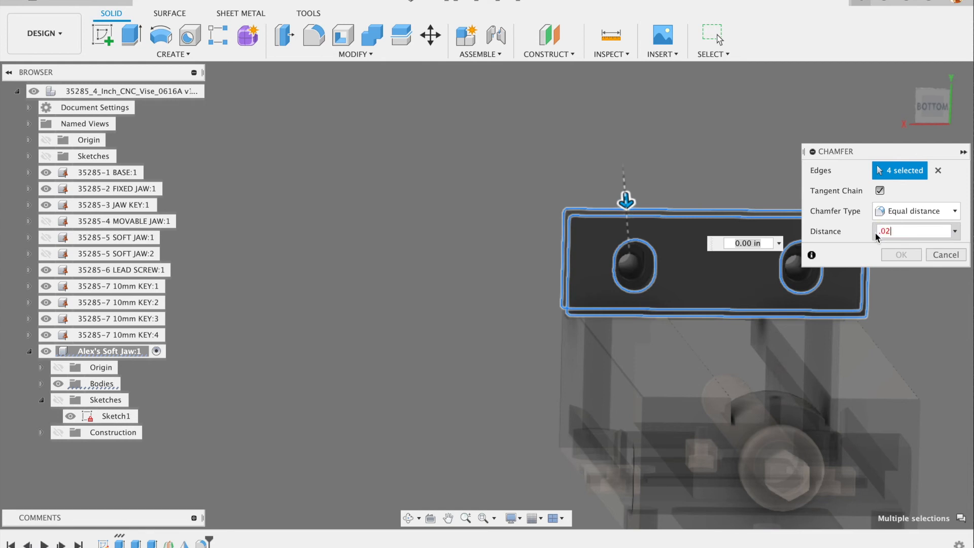
- Set the chamfer distance to 0.02 in, inspect the bevelled corners and slot rims, and apply the chamfer
{"action": "key", "text": "Tab"}
{"action": "scroll", "coordinate": [567, 215], "scroll_direction": "up", "scroll_amount": 5}
{"action": "mouse_move", "coordinate": [566, 215]}
{"action": "middle_mouse_down", "text": "shift"}
{"action": "mouse_move", "coordinate": [547, 172]}
{"action": "mouse_move", "coordinate": [602, 194]}
{"action": "mouse_move", "coordinate": [550, 180]}
{"action": "mouse_move", "coordinate": [555, 211]}
{"action": "middle_mouse_up", "text": "shift"}
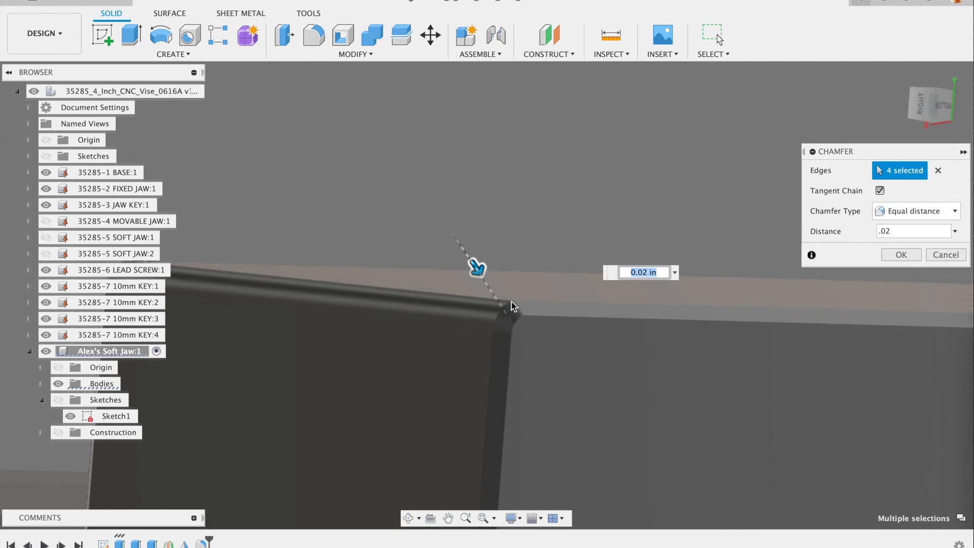
{"action": "scroll", "coordinate": [510, 307], "scroll_direction": "down", "scroll_amount": 3}
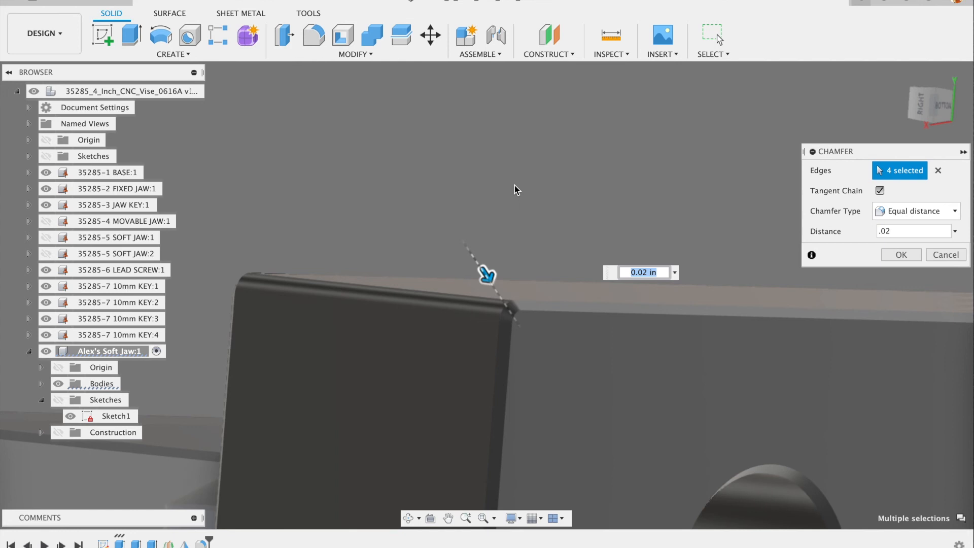
{"action": "middle_click_drag", "start_coordinate": [539, 164], "coordinate": [505, 142], "text": "shift"}
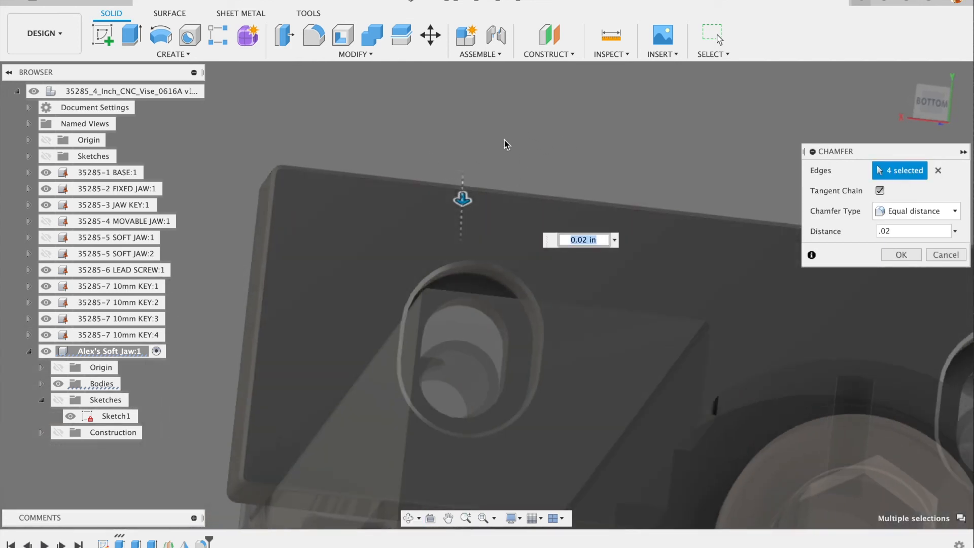
{"action": "scroll", "coordinate": [505, 139], "scroll_direction": "down", "scroll_amount": 3}
{"action": "scroll", "coordinate": [361, 288], "scroll_direction": "down", "scroll_amount": 3}
{"action": "middle_click_drag", "start_coordinate": [361, 288], "coordinate": [284, 201], "text": "shift"}
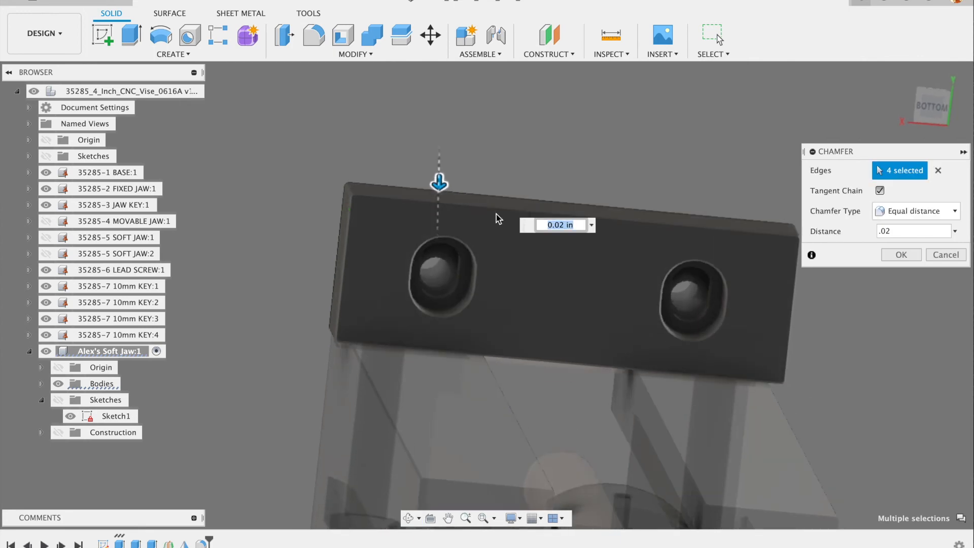
{"action": "left_click", "coordinate": [902, 255]}
- Show the custom soft jaw's sketches and compare their outlines with the filleted and chamfered body
{"action": "mouse_move", "coordinate": [890, 282]}
{"action": "middle_mouse_down", "text": "shift"}
{"action": "mouse_move", "coordinate": [828, 263]}
{"action": "mouse_move", "coordinate": [751, 261]}
{"action": "mouse_move", "coordinate": [880, 277]}
{"action": "mouse_move", "coordinate": [824, 283]}
{"action": "mouse_move", "coordinate": [892, 266]}
{"action": "mouse_move", "coordinate": [900, 286]}
{"action": "mouse_move", "coordinate": [888, 291]}
{"action": "middle_mouse_up", "text": "shift"}
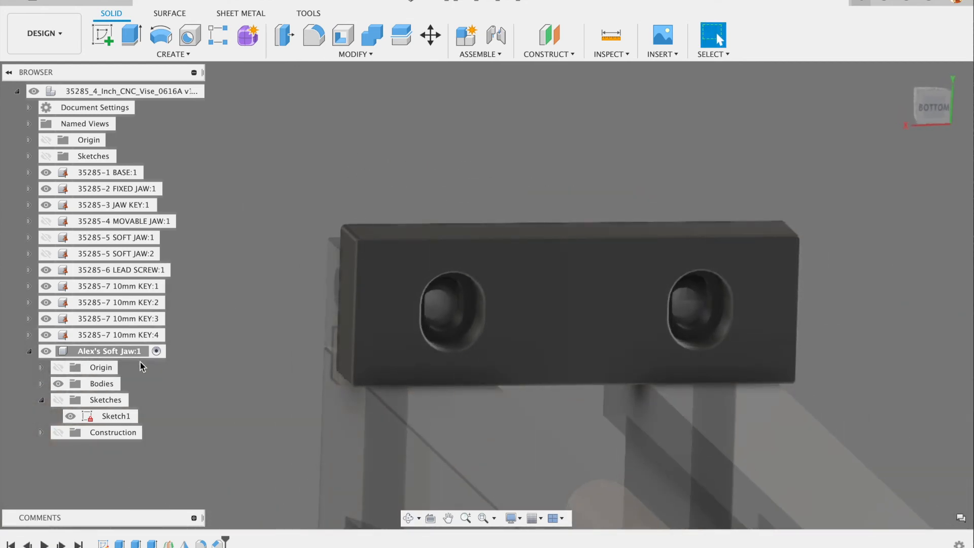
{"action": "left_click", "coordinate": [59, 400]}
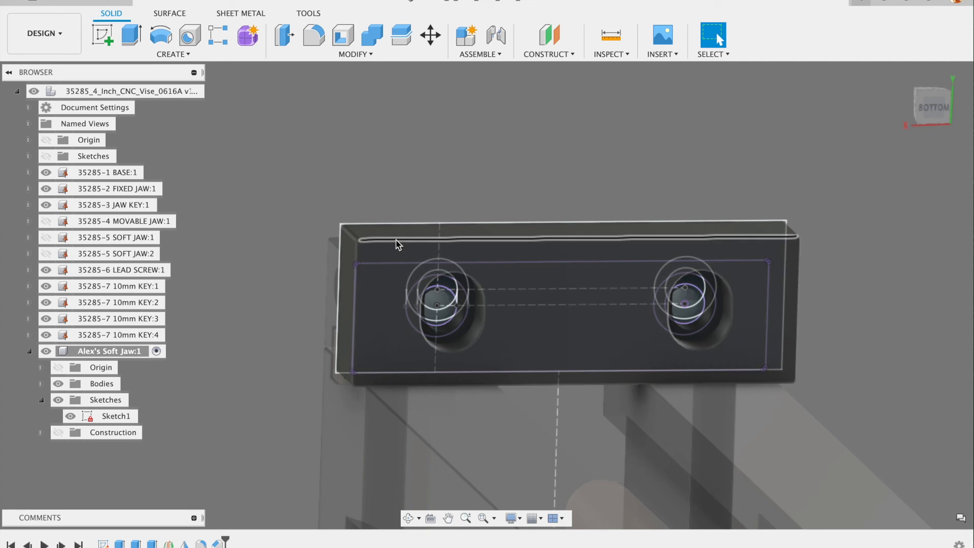
{"action": "scroll", "coordinate": [441, 302], "scroll_direction": "up", "scroll_amount": 5}
{"action": "scroll", "coordinate": [473, 338], "scroll_direction": "down", "scroll_amount": 6}
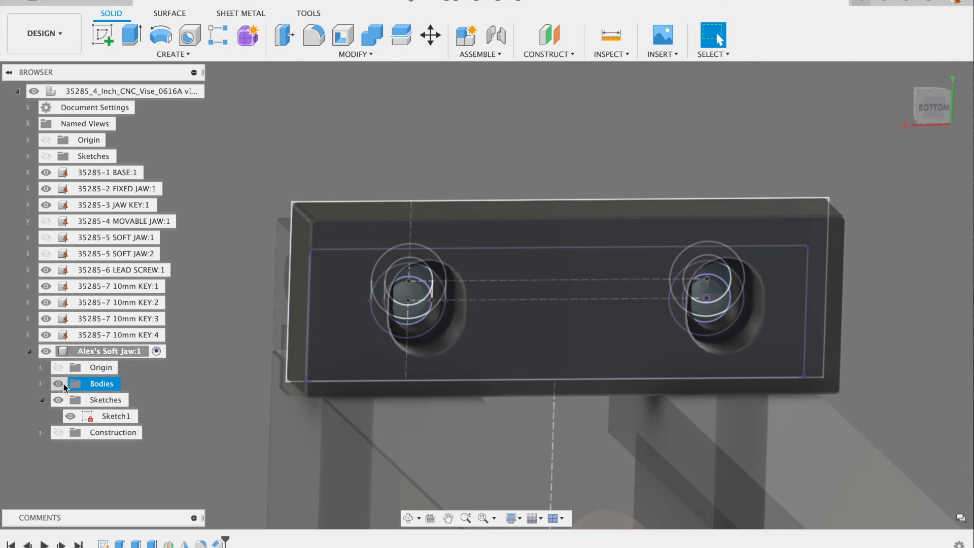
- Hide the custom soft jaw's body and examine the overlapping slot and counterbore circles in its sketch
{"action": "scroll", "coordinate": [423, 297], "scroll_direction": "up", "scroll_amount": 5}
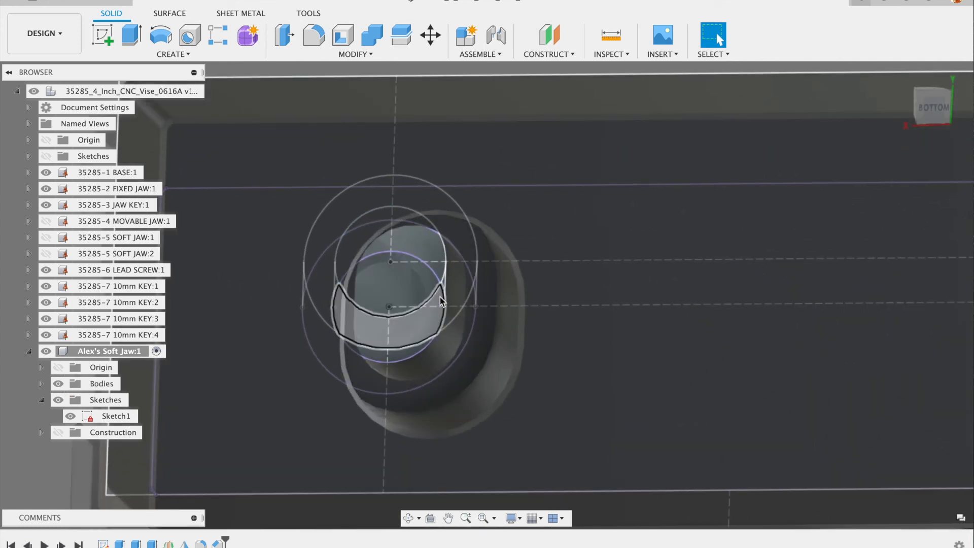
{"action": "scroll", "coordinate": [440, 294], "scroll_direction": "down", "scroll_amount": 3}
{"action": "scroll", "coordinate": [439, 294], "scroll_direction": "down", "scroll_amount": 2}
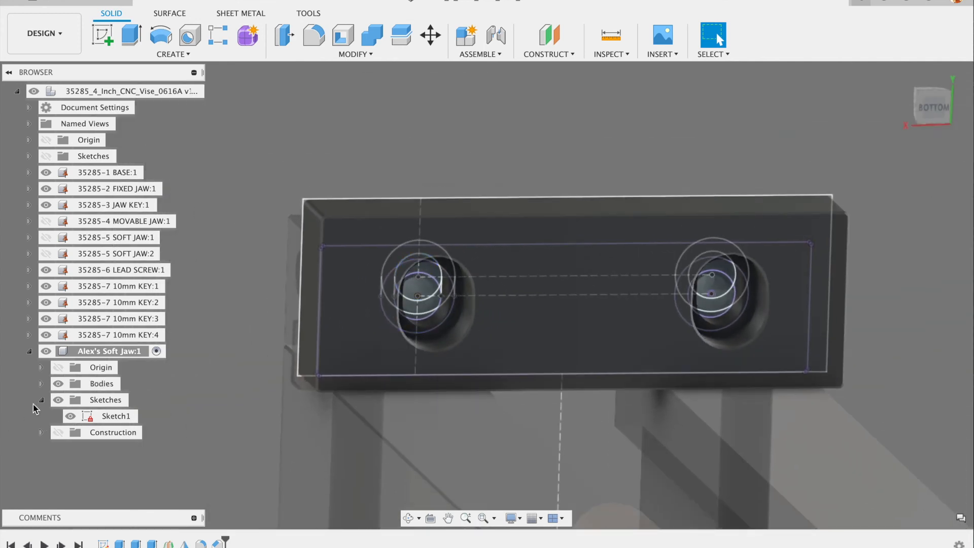
{"action": "left_click", "coordinate": [90, 383]}
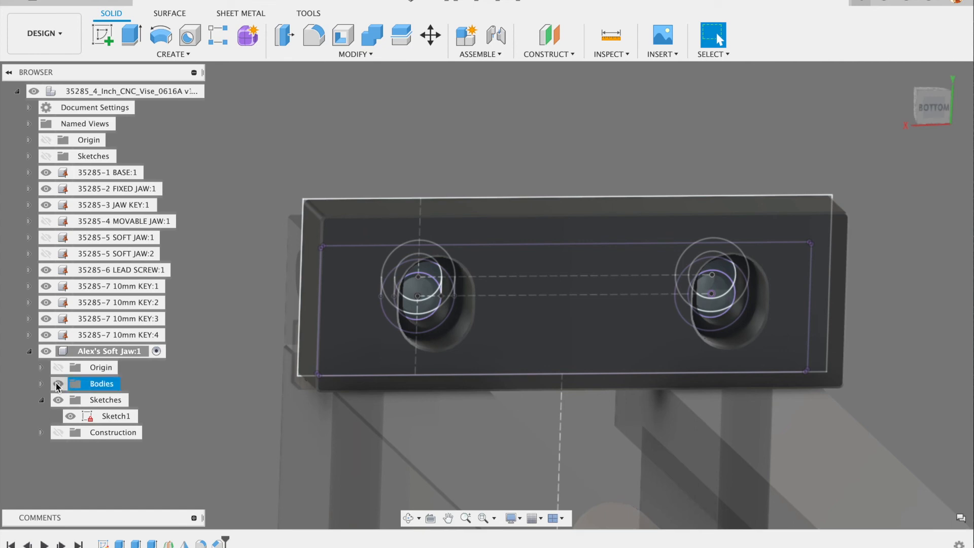
{"action": "left_click", "coordinate": [57, 385]}
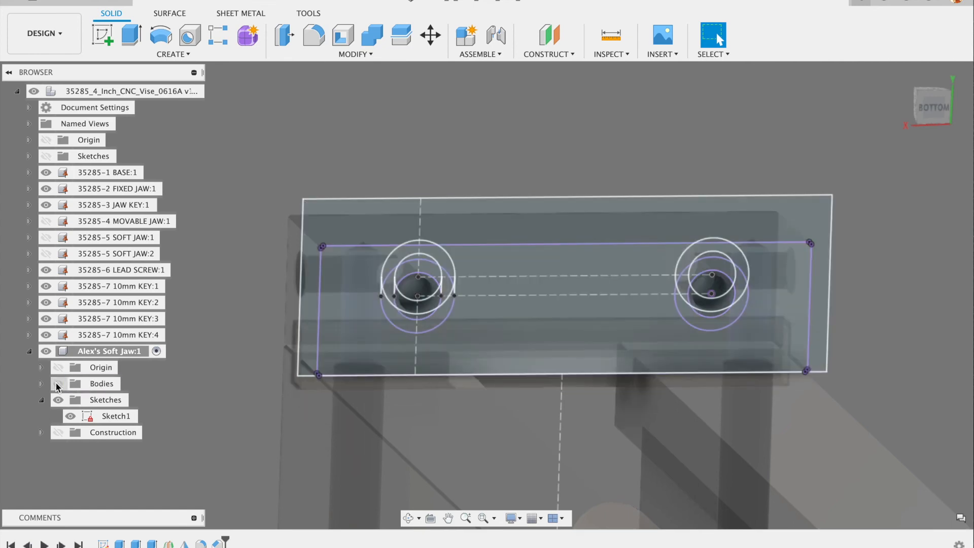
{"action": "scroll", "coordinate": [379, 291], "scroll_direction": "up", "scroll_amount": 5}
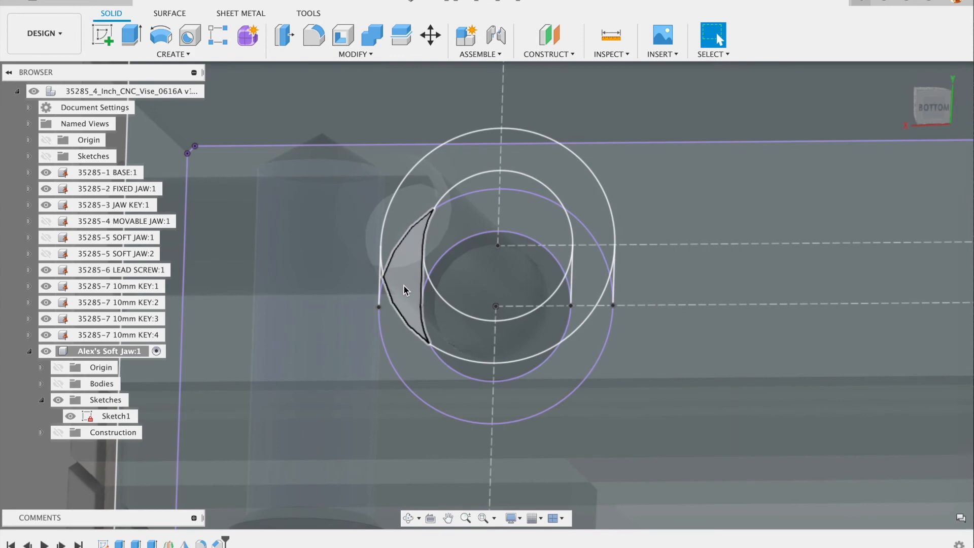
{"action": "scroll", "coordinate": [458, 298], "scroll_direction": "down", "scroll_amount": 5}
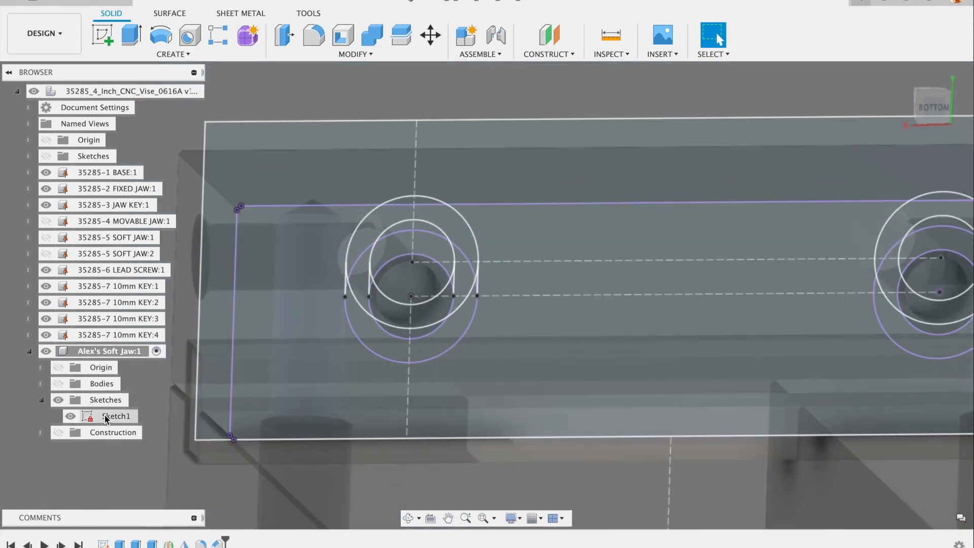
- Open the custom soft jaw's Sketch1 for editing and examine the overlapping circles of both slots
{"action": "right_click", "coordinate": [104, 416]}
{"action": "left_click", "coordinate": [141, 226]}
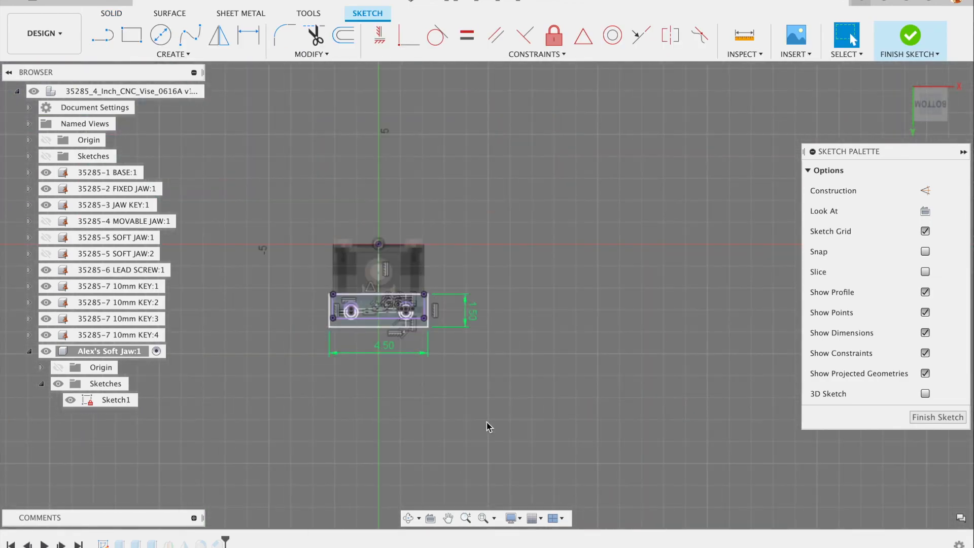
{"action": "mouse_move", "coordinate": [509, 367]}
{"action": "middle_mouse_down", "text": "shift"}
{"action": "mouse_move", "coordinate": [515, 317]}
{"action": "mouse_move", "coordinate": [695, 283]}
{"action": "mouse_move", "coordinate": [742, 381]}
{"action": "mouse_move", "coordinate": [740, 423]}
{"action": "mouse_move", "coordinate": [675, 366]}
{"action": "middle_mouse_up", "text": "shift"}
{"action": "scroll", "coordinate": [325, 157], "scroll_direction": "up", "scroll_amount": 15}
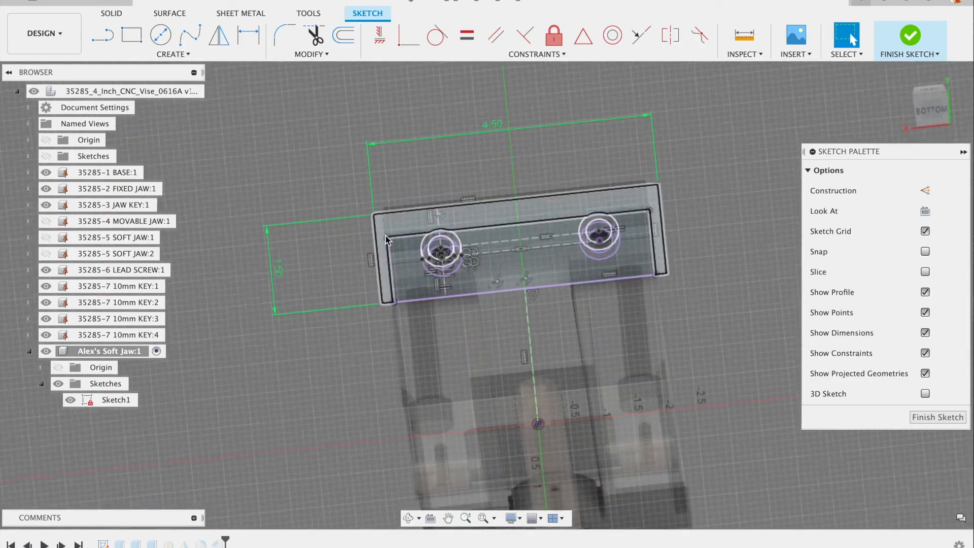
{"action": "scroll", "coordinate": [337, 275], "scroll_direction": "up", "scroll_amount": 4}
{"action": "scroll", "coordinate": [210, 253], "scroll_direction": "down", "scroll_amount": 4}
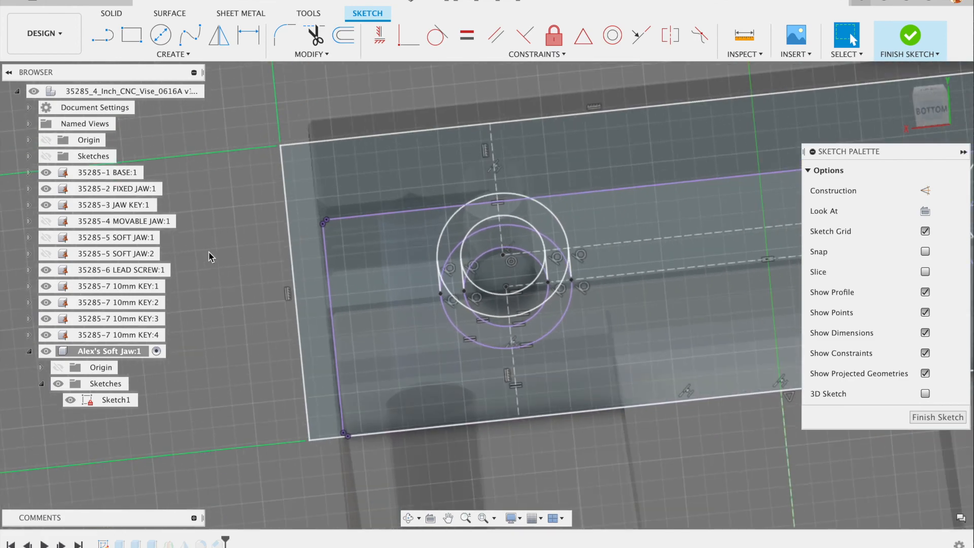
{"action": "scroll", "coordinate": [363, 285], "scroll_direction": "down", "scroll_amount": 6}
{"action": "scroll", "coordinate": [609, 264], "scroll_direction": "up", "scroll_amount": 4}
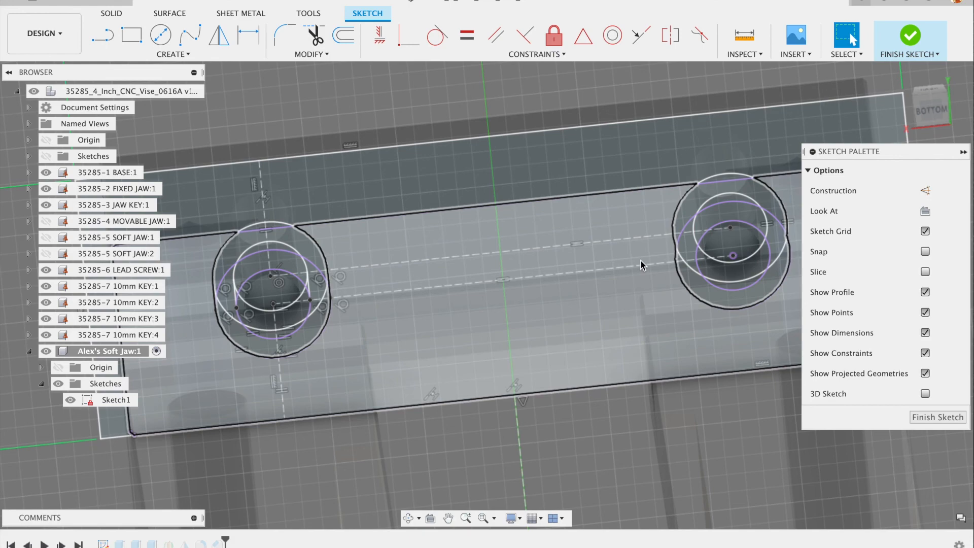
{"action": "middle_click_drag", "start_coordinate": [587, 265], "coordinate": [625, 260], "text": "shift"}
{"action": "scroll", "coordinate": [419, 195], "scroll_direction": "up", "scroll_amount": 5}
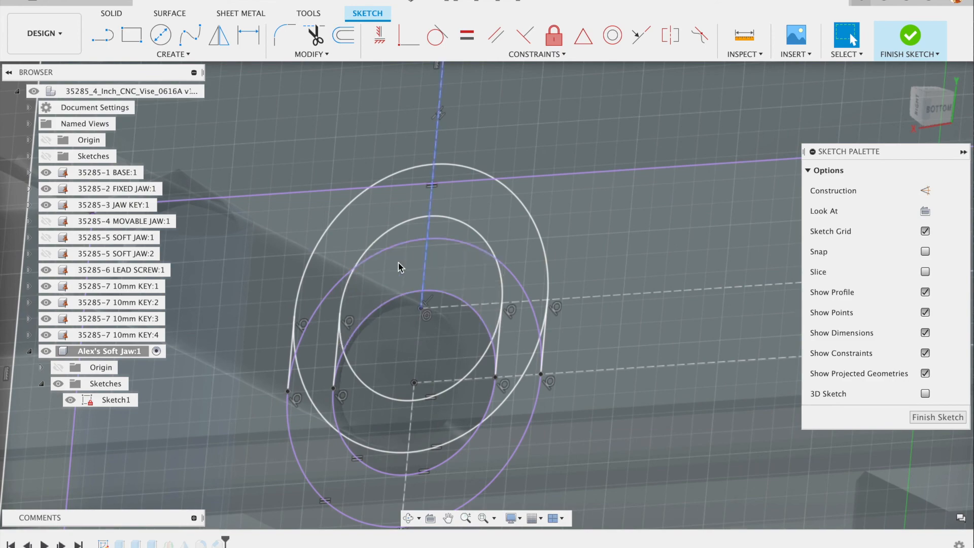
{"action": "scroll", "coordinate": [463, 301], "scroll_direction": "down", "scroll_amount": 4}
{"action": "scroll", "coordinate": [403, 305], "scroll_direction": "down", "scroll_amount": 5}
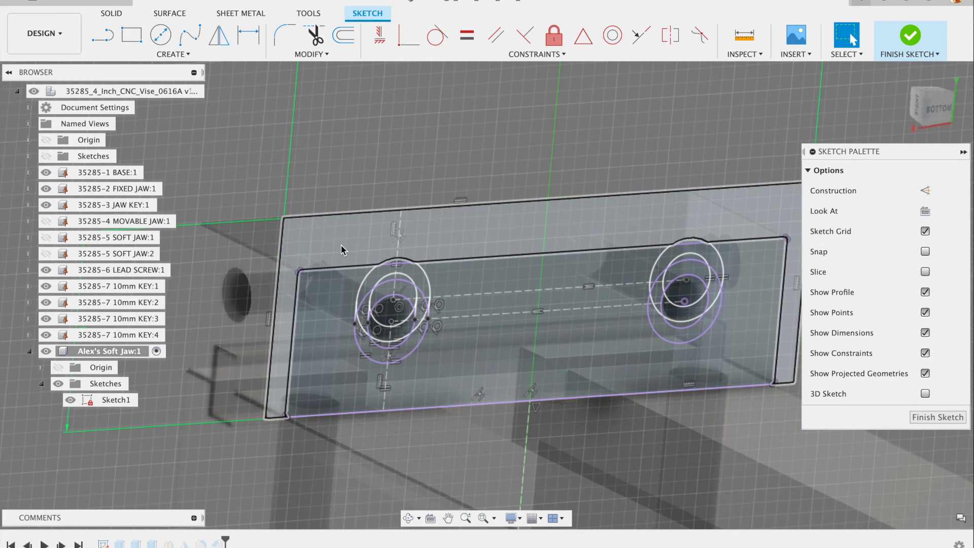
- Trim the inner circle's arc segments that cross the first slot's interior, keeping only its rounded upper end
{"action": "scroll", "coordinate": [378, 286], "scroll_direction": "up", "scroll_amount": 5}
{"action": "middle_click_drag", "start_coordinate": [386, 330], "coordinate": [375, 314], "text": "shift"}
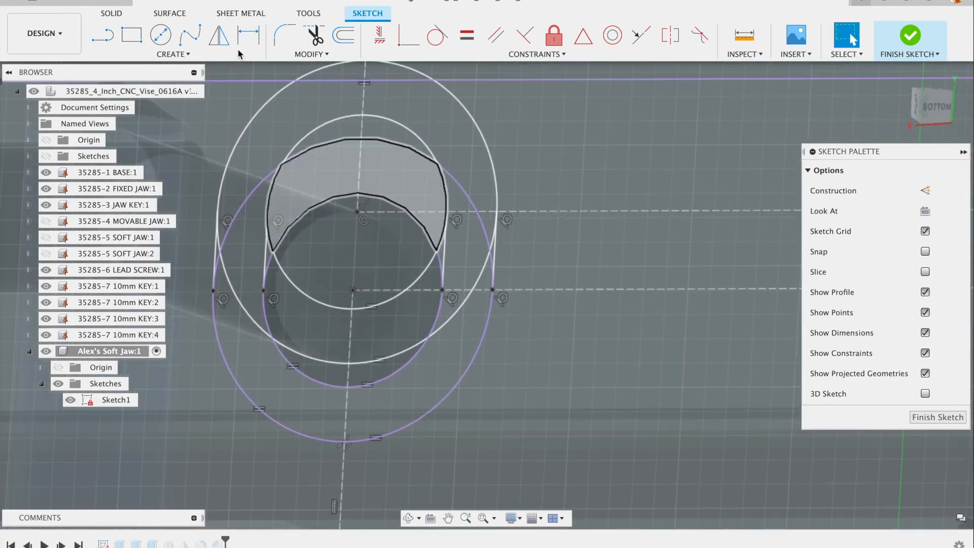
{"action": "left_click", "coordinate": [315, 39]}
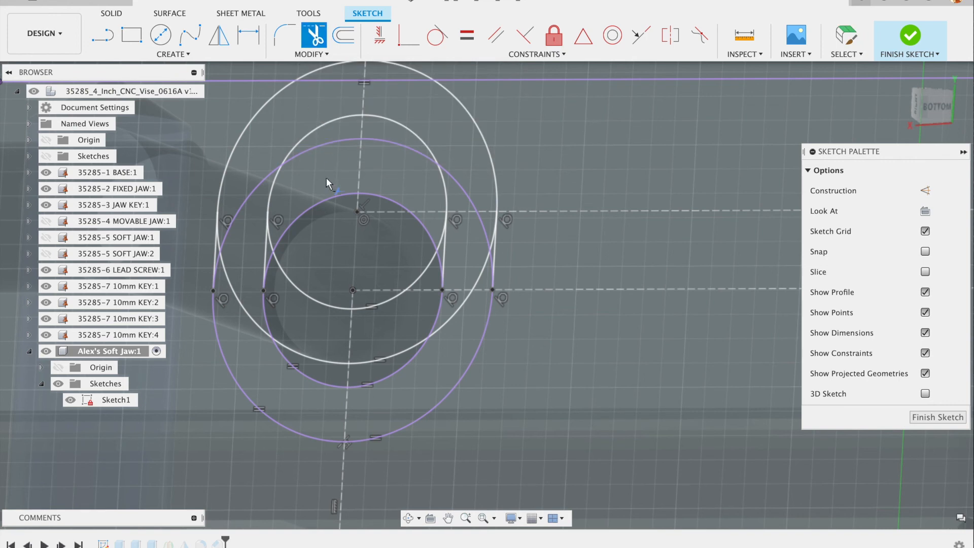
{"action": "left_click", "coordinate": [323, 308]}
{"action": "left_click", "coordinate": [382, 307]}
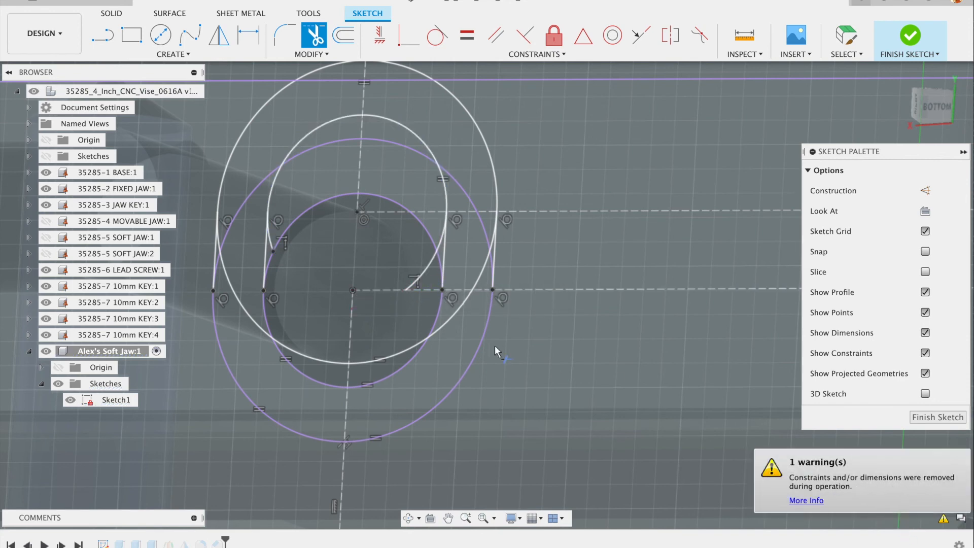
{"action": "left_click", "coordinate": [426, 269]}
{"action": "left_click", "coordinate": [441, 246]}
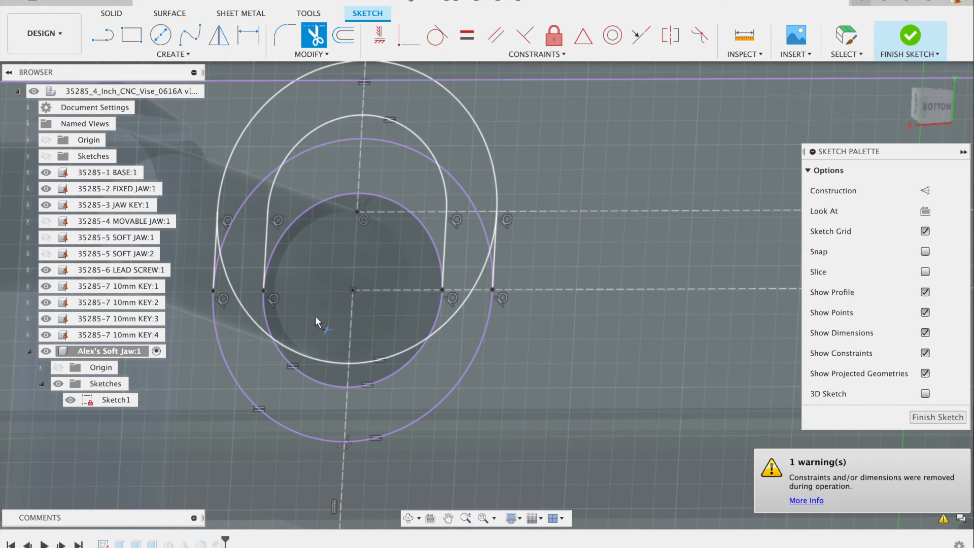
- Trim the outer counterbore circle's arc segments inside the same slot, keeping its rounded upper end, and finish the sketch
{"action": "scroll", "coordinate": [315, 319], "scroll_direction": "down", "scroll_amount": 5}
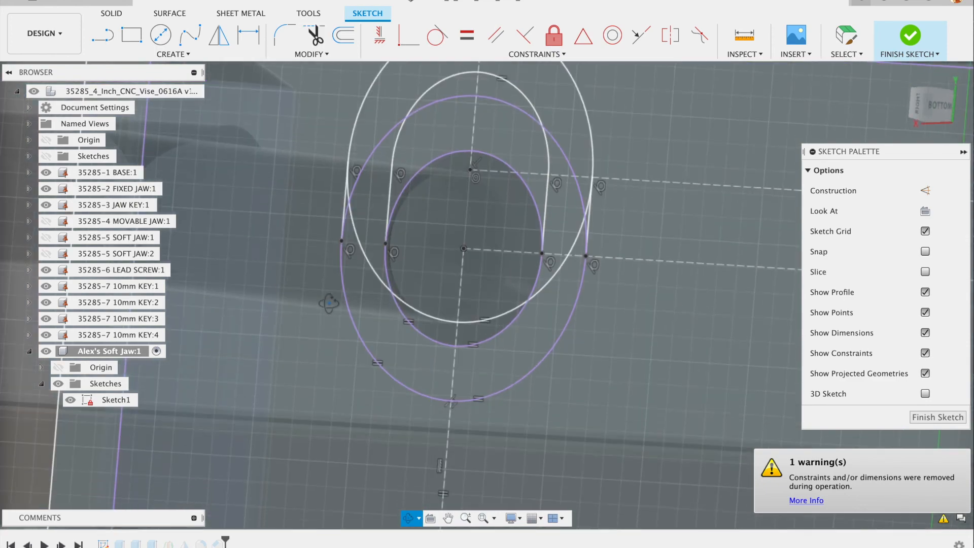
{"action": "middle_click_drag", "start_coordinate": [333, 300], "coordinate": [328, 294], "text": "shift"}
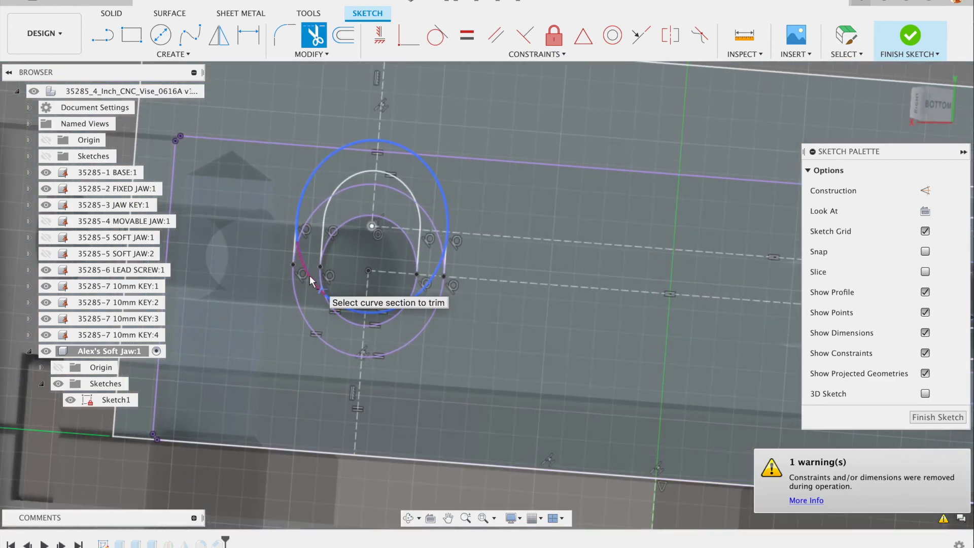
{"action": "scroll", "coordinate": [304, 264], "scroll_direction": "up", "scroll_amount": 5}
{"action": "left_click", "coordinate": [298, 240]}
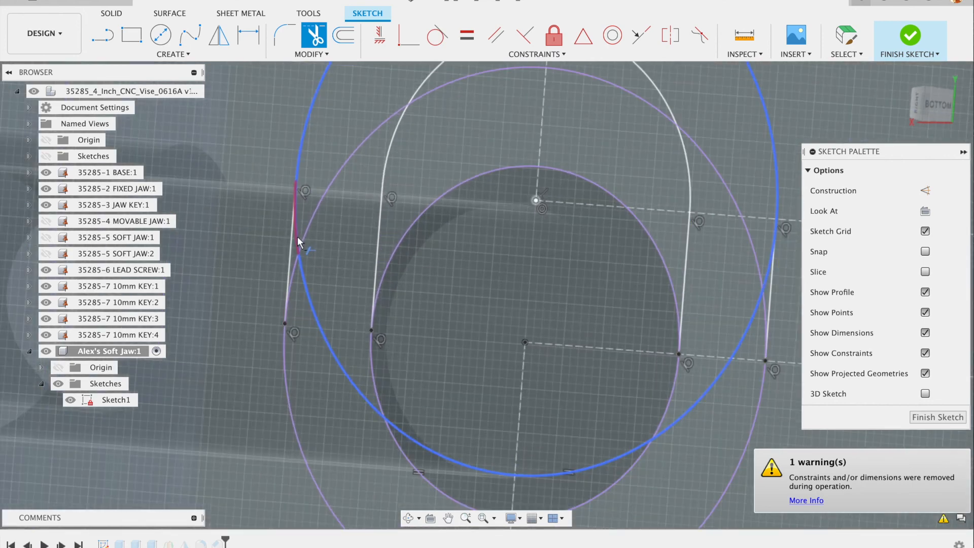
{"action": "left_click", "coordinate": [323, 323]}
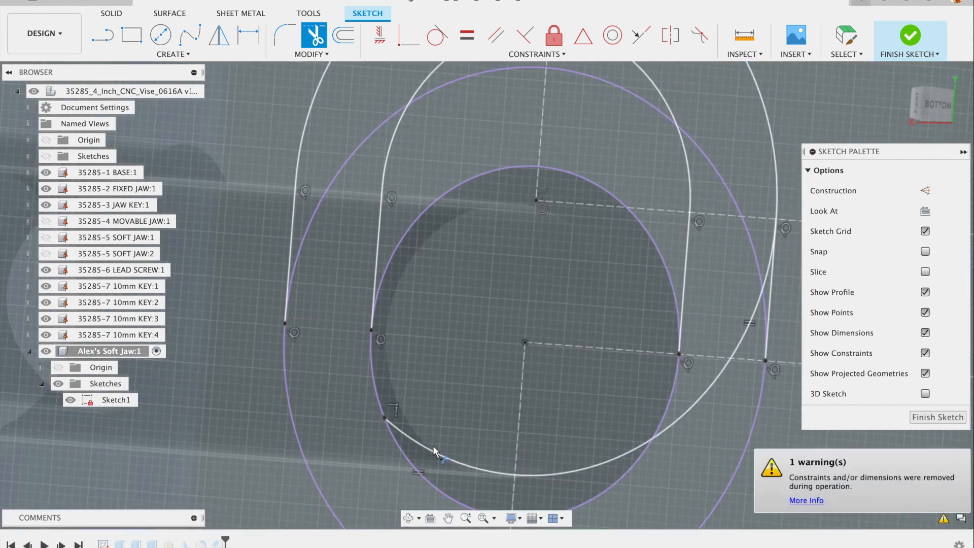
{"action": "left_click", "coordinate": [439, 451]}
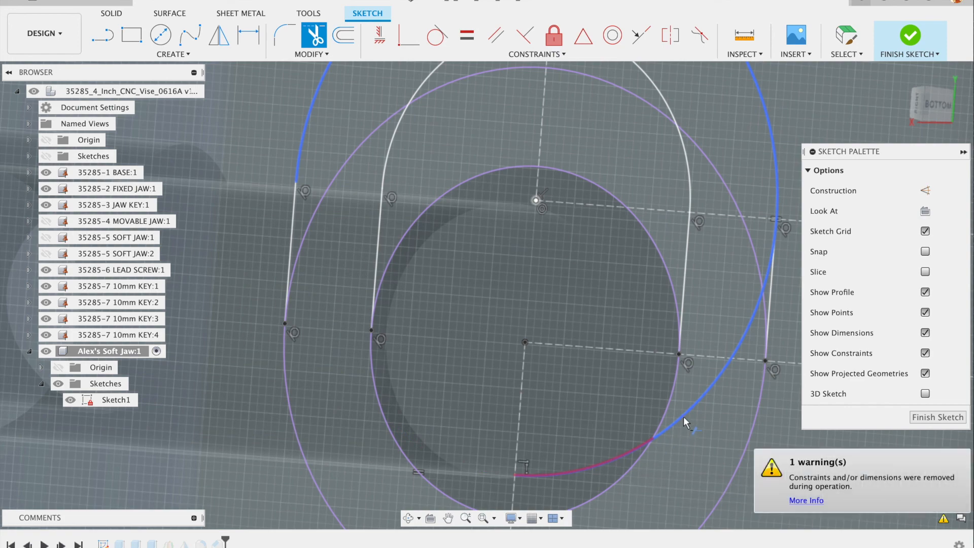
{"action": "left_click", "coordinate": [701, 409]}
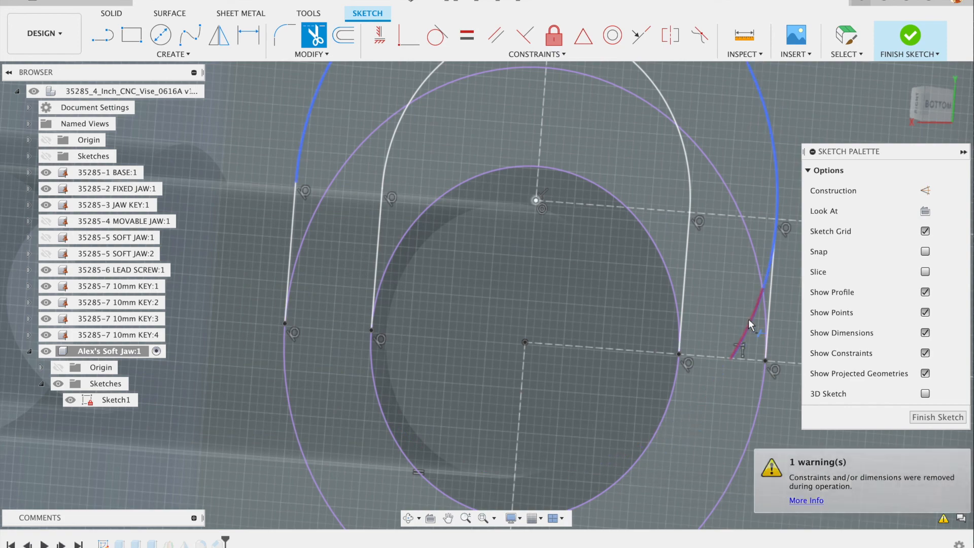
{"action": "left_click", "coordinate": [770, 276]}
{"action": "scroll", "coordinate": [465, 350], "scroll_direction": "down", "scroll_amount": 5}
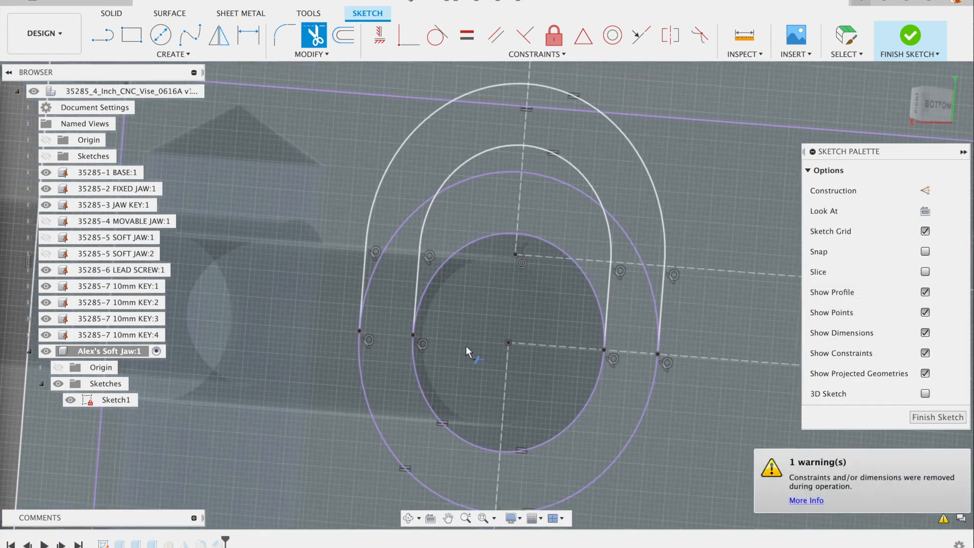
{"action": "mouse_move", "coordinate": [528, 361]}
{"action": "middle_mouse_down", "text": "shift"}
{"action": "mouse_move", "coordinate": [486, 355]}
{"action": "mouse_move", "coordinate": [505, 344]}
{"action": "mouse_move", "coordinate": [509, 367]}
{"action": "middle_mouse_up", "text": "shift"}
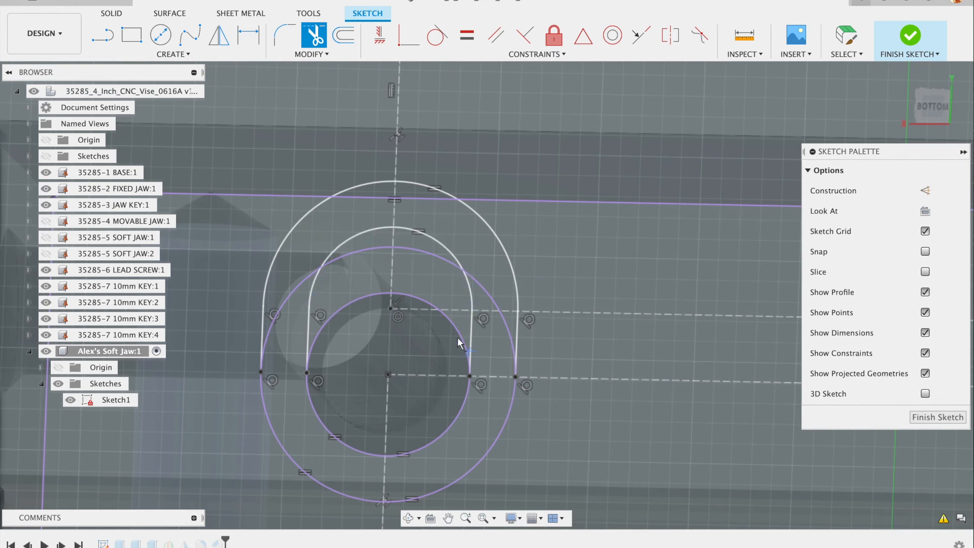
{"action": "scroll", "coordinate": [630, 393], "scroll_direction": "down", "scroll_amount": 3}
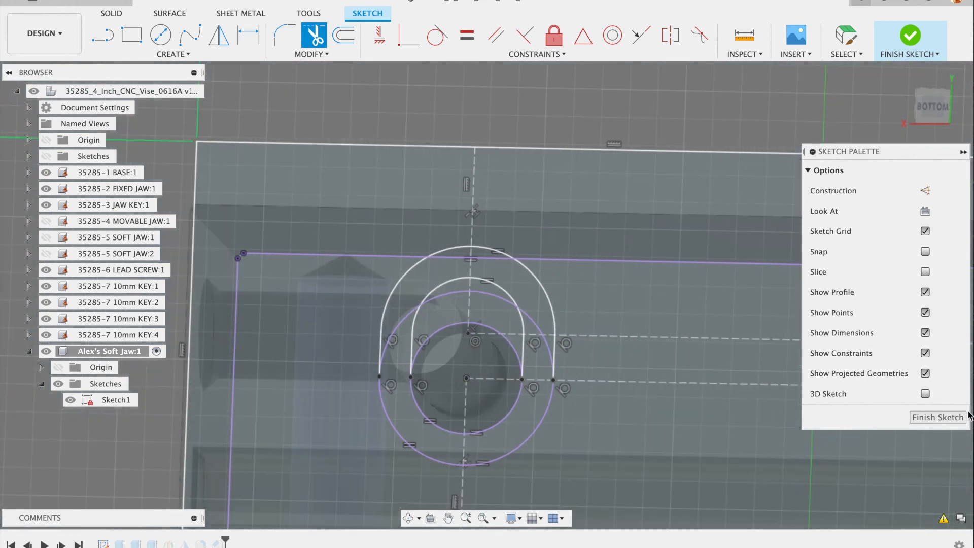
{"action": "left_click", "coordinate": [953, 417]}
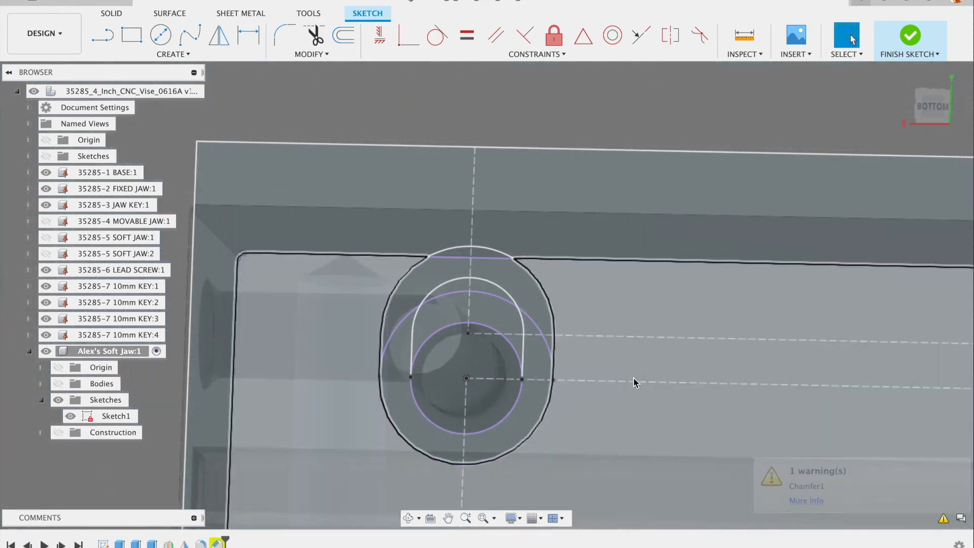
- Show the custom soft jaw's body again and hide its sketches
{"action": "scroll", "coordinate": [629, 358], "scroll_direction": "down", "scroll_amount": 5}
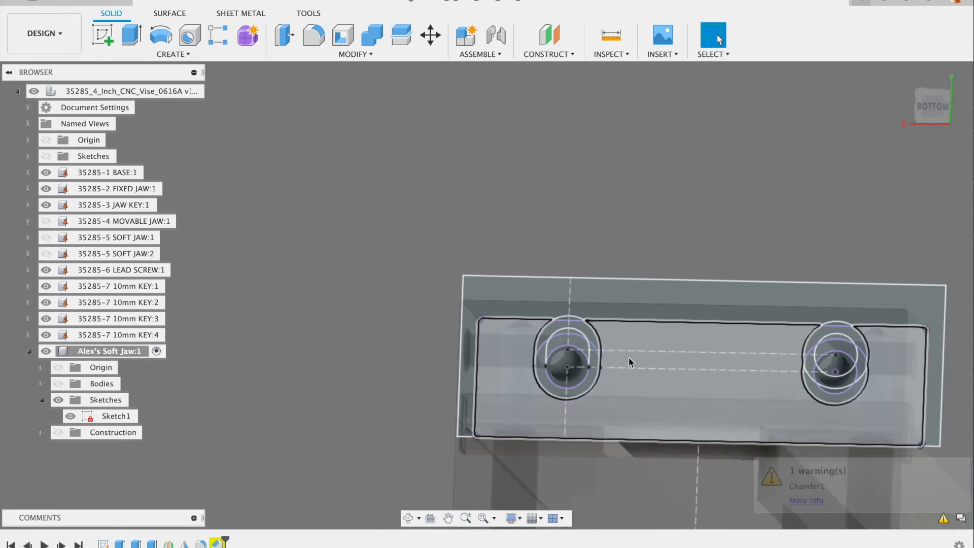
{"action": "left_click", "coordinate": [57, 384]}
{"action": "mouse_move", "coordinate": [365, 360]}
{"action": "middle_mouse_down", "text": "shift"}
{"action": "mouse_move", "coordinate": [355, 342]}
{"action": "mouse_move", "coordinate": [374, 337]}
{"action": "mouse_move", "coordinate": [393, 344]}
{"action": "mouse_move", "coordinate": [346, 351]}
{"action": "mouse_move", "coordinate": [455, 356]}
{"action": "mouse_move", "coordinate": [413, 349]}
{"action": "mouse_move", "coordinate": [393, 378]}
{"action": "mouse_move", "coordinate": [331, 340]}
{"action": "mouse_move", "coordinate": [233, 521]}
{"action": "mouse_move", "coordinate": [245, 433]}
{"action": "mouse_move", "coordinate": [233, 490]}
{"action": "middle_mouse_up", "text": "shift"}
{"action": "left_click", "coordinate": [59, 400]}
{"action": "scroll", "coordinate": [234, 490], "scroll_direction": "up", "scroll_amount": 1}
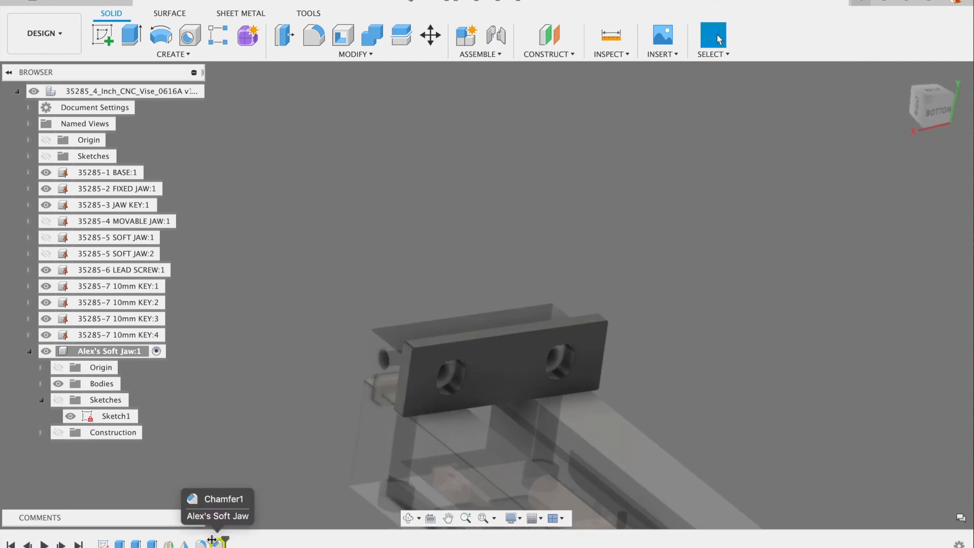
- Roll the soft jaw's design history back before the chamfer, and further to just after the second extrude, inspecting the body
{"action": "left_click_drag", "start_coordinate": [212, 540], "coordinate": [207, 540]}
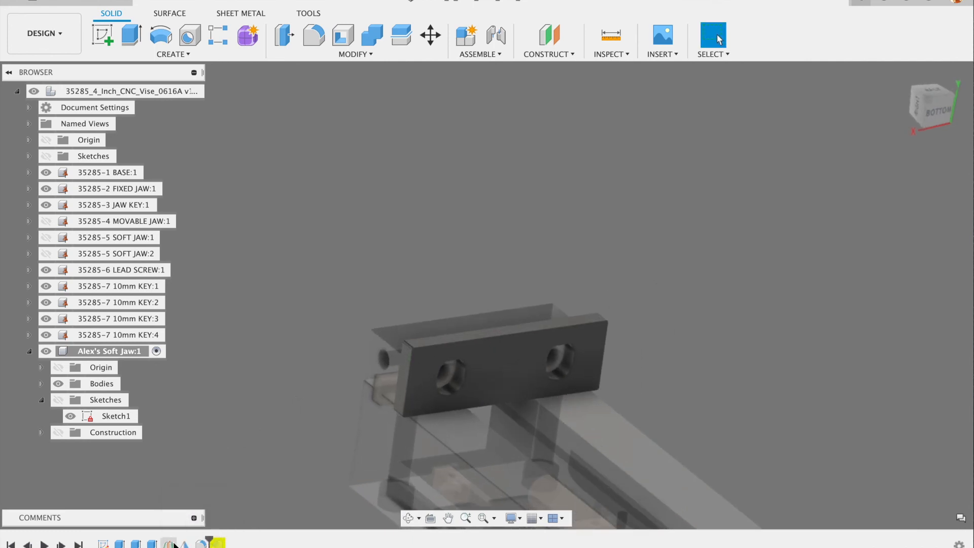
{"action": "middle_click_drag", "start_coordinate": [373, 355], "coordinate": [487, 376], "text": "shift"}
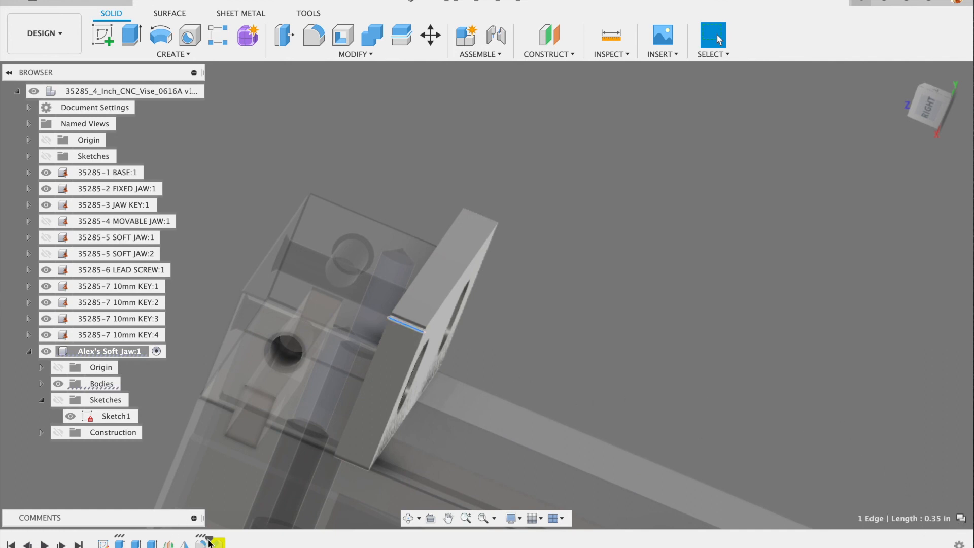
{"action": "left_click_drag", "start_coordinate": [181, 542], "coordinate": [139, 546]}
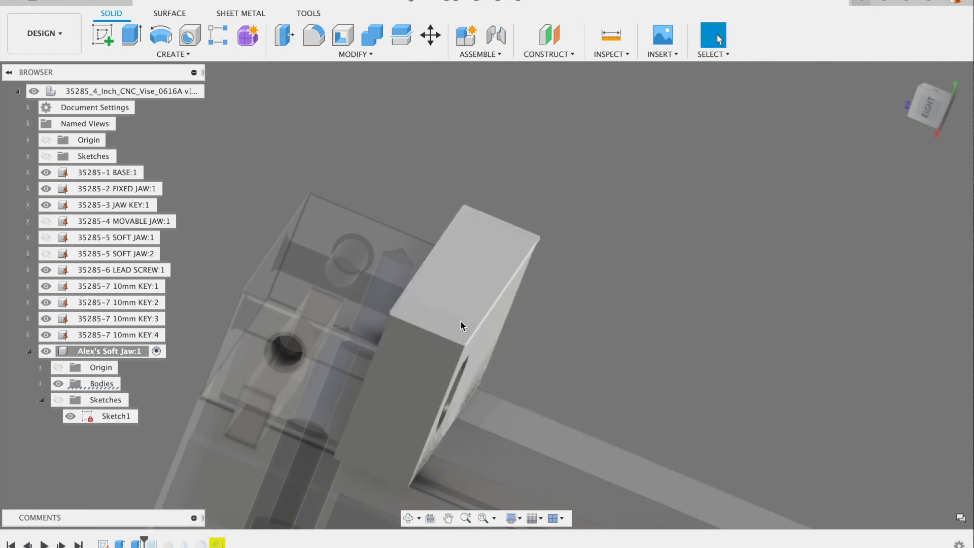
{"action": "left_click", "coordinate": [432, 332]}
{"action": "middle_click_drag", "start_coordinate": [661, 335], "coordinate": [501, 245], "text": "shift"}
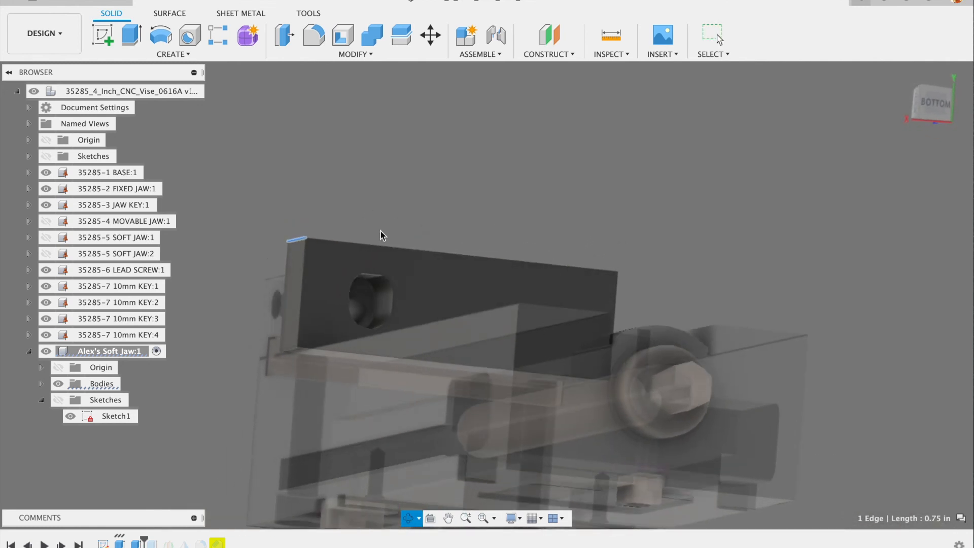
{"action": "scroll", "coordinate": [305, 249], "scroll_direction": "up", "scroll_amount": 5}
{"action": "middle_click_drag", "start_coordinate": [305, 252], "coordinate": [261, 279], "text": "shift"}
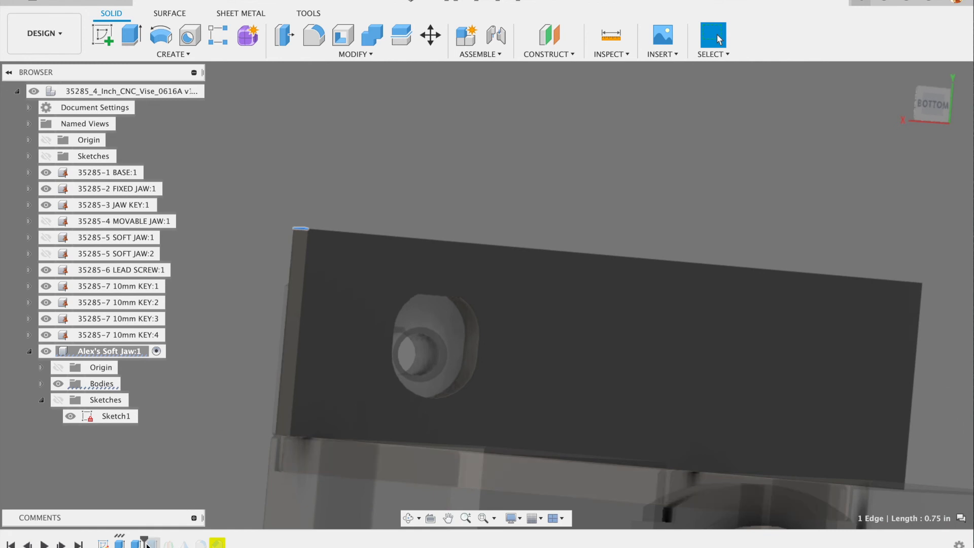
- Step the design history back to the first extrude and forward to the second, comparing the block without and with the slot cut
{"action": "left_click_drag", "start_coordinate": [144, 541], "coordinate": [126, 536]}
{"action": "mouse_move", "coordinate": [282, 237]}
{"action": "middle_mouse_down", "text": "shift"}
{"action": "mouse_move", "coordinate": [281, 210]}
{"action": "mouse_move", "coordinate": [294, 233]}
{"action": "middle_mouse_up", "text": "shift"}
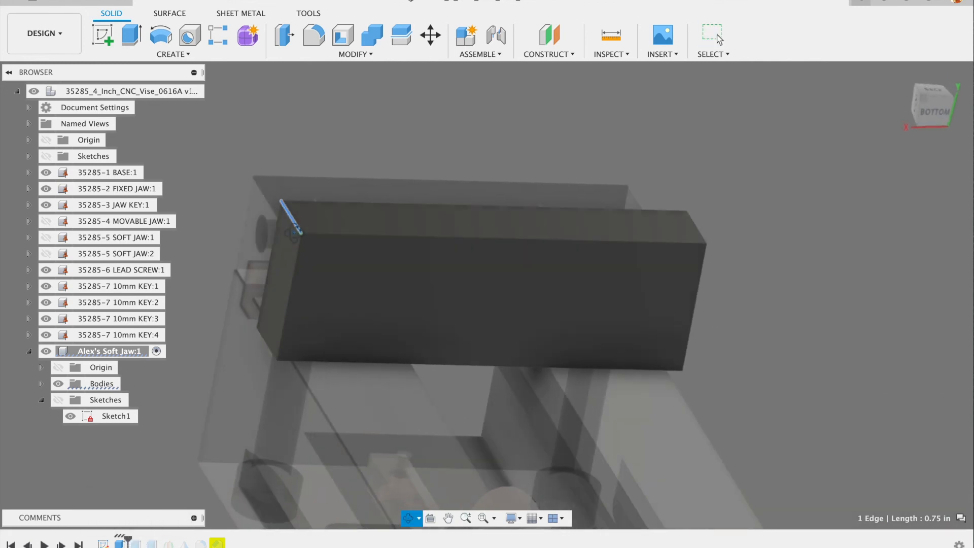
{"action": "left_click", "coordinate": [718, 39]}
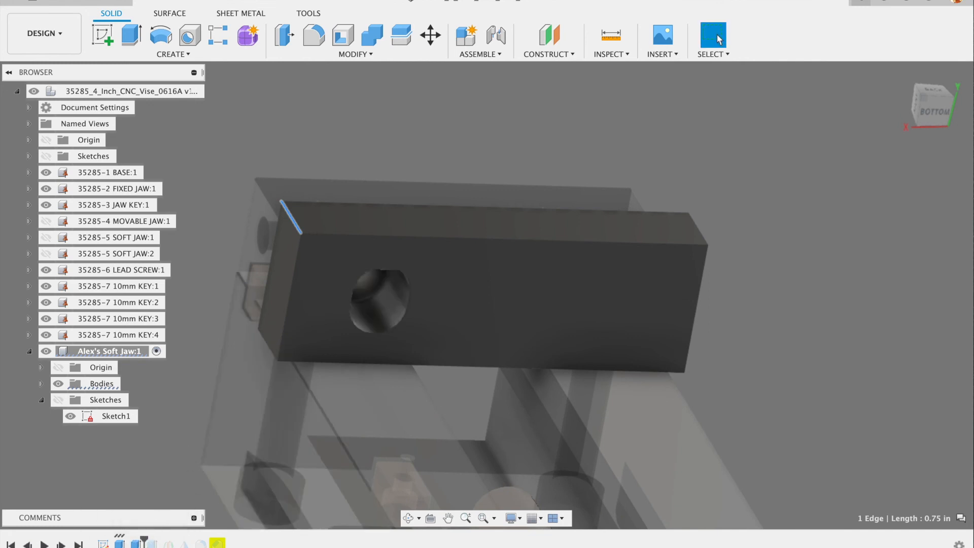
- Clear the profile selection of the soft jaw's second extrude and display the jaw's sketches in place of its body
{"action": "mouse_move", "coordinate": [307, 351]}
{"action": "middle_mouse_down", "text": "shift"}
{"action": "mouse_move", "coordinate": [311, 312]}
{"action": "mouse_move", "coordinate": [307, 329]}
{"action": "middle_mouse_up", "text": "shift"}
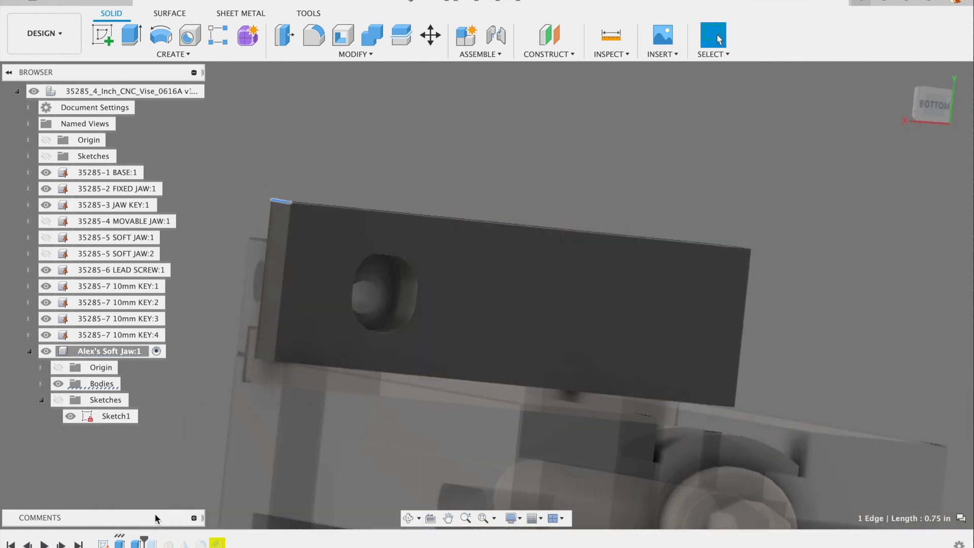
{"action": "right_click", "coordinate": [136, 543]}
{"action": "left_click", "coordinate": [170, 410]}
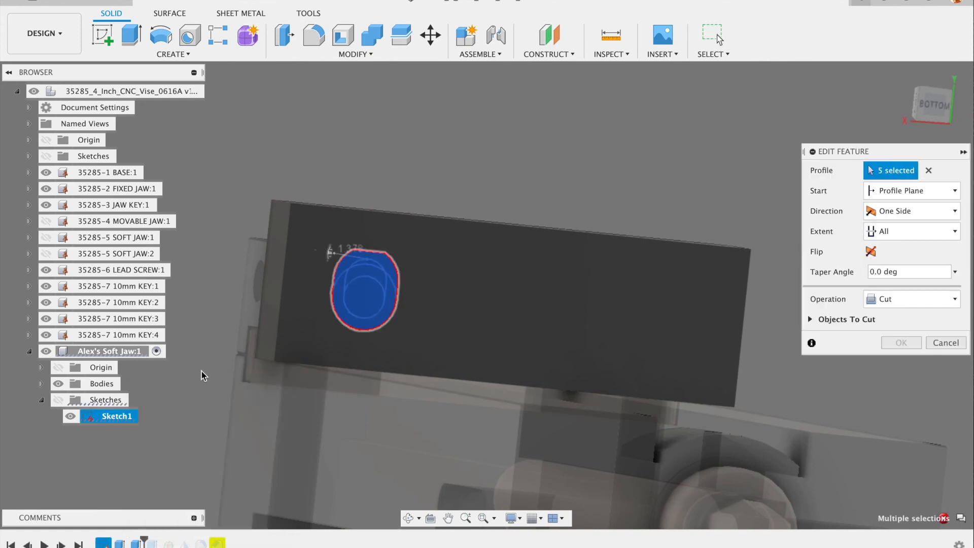
{"action": "left_click", "coordinate": [929, 171]}
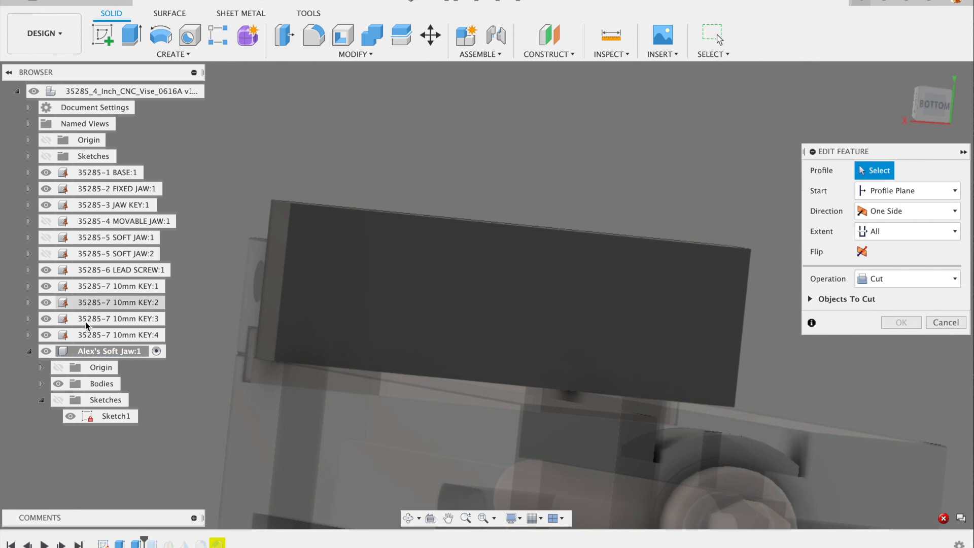
{"action": "left_click", "coordinate": [58, 383]}
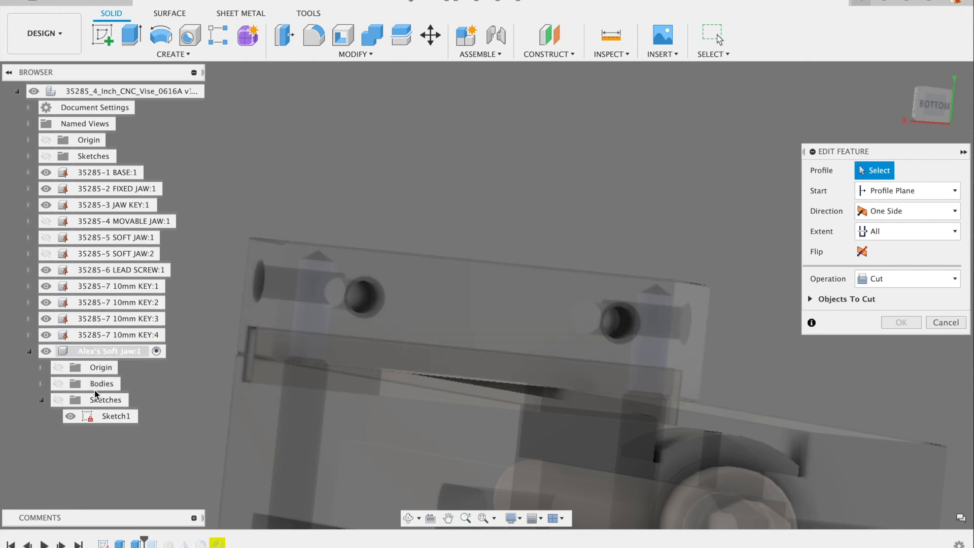
{"action": "left_click", "coordinate": [58, 400]}
{"action": "scroll", "coordinate": [530, 224], "scroll_direction": "up", "scroll_amount": 5}
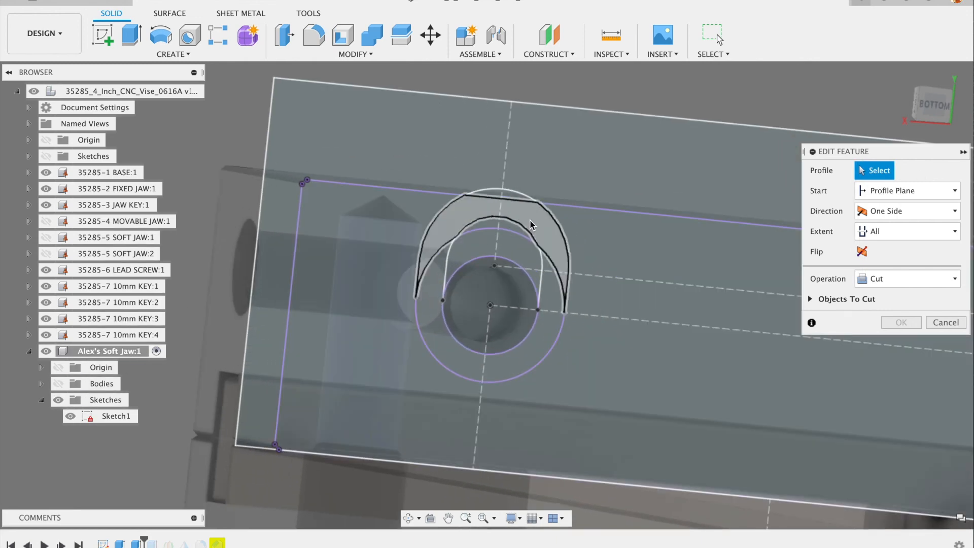
- Select the three sketch regions that together form the full inner slot as the profile of the second extrude cut
{"action": "left_click", "coordinate": [513, 225]}
{"action": "left_click", "coordinate": [518, 295]}
{"action": "scroll", "coordinate": [513, 290], "scroll_direction": "up", "scroll_amount": 2}
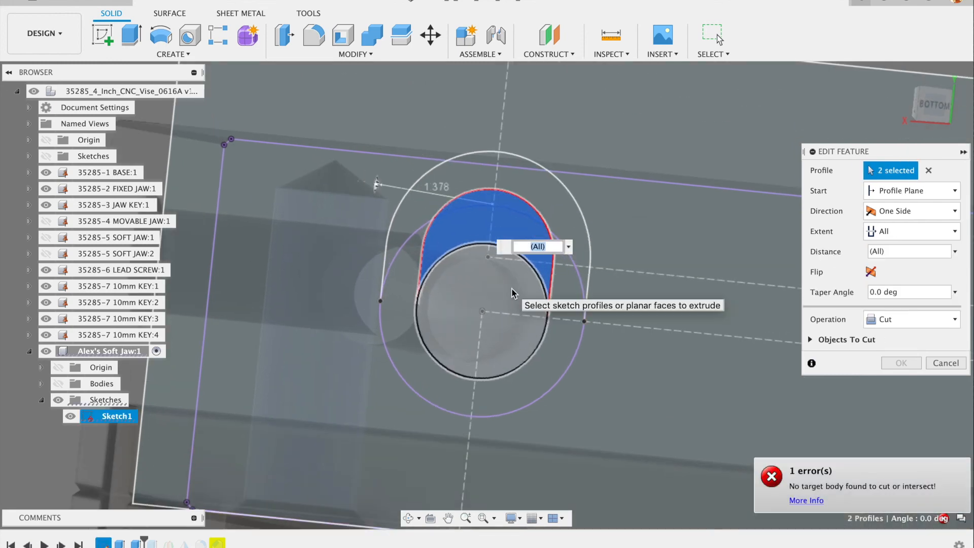
{"action": "left_click", "coordinate": [512, 292]}
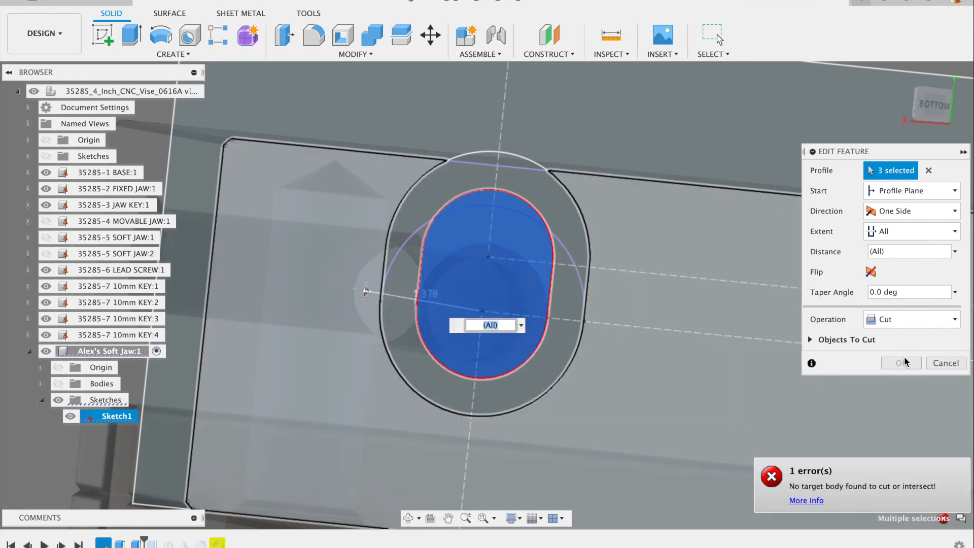
{"action": "scroll", "coordinate": [734, 332], "scroll_direction": "down", "scroll_amount": 3}
{"action": "scroll", "coordinate": [728, 334], "scroll_direction": "down", "scroll_amount": 3}
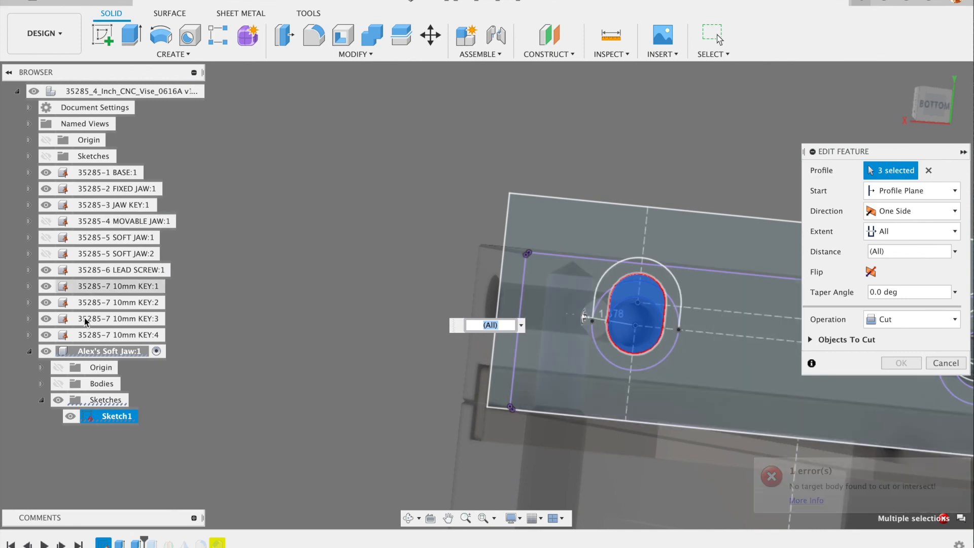
- Show the soft jaw's body again and apply the slot cut with the fixed jaw's Body1 as the object to cut
{"action": "scroll", "coordinate": [307, 274], "scroll_direction": "down", "scroll_amount": 2}
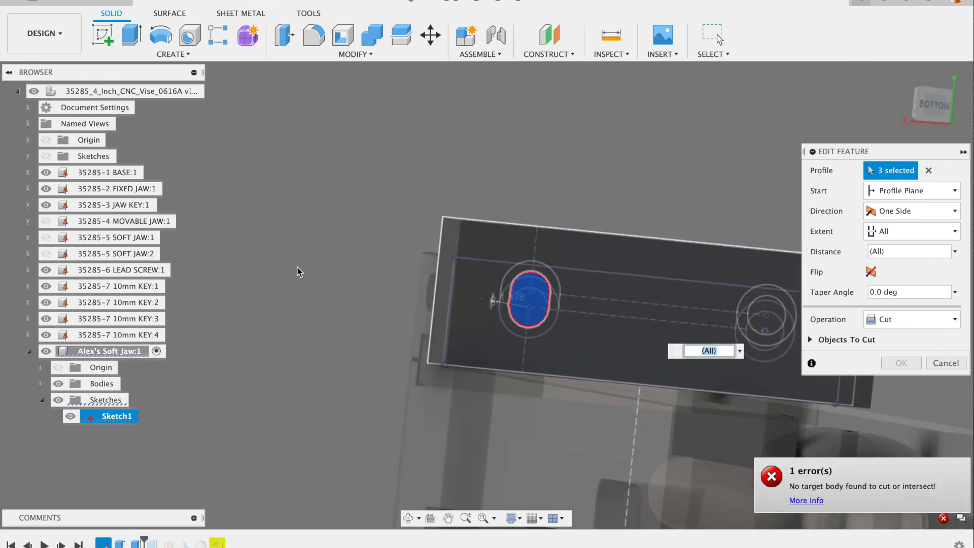
{"action": "left_click", "coordinate": [812, 339]}
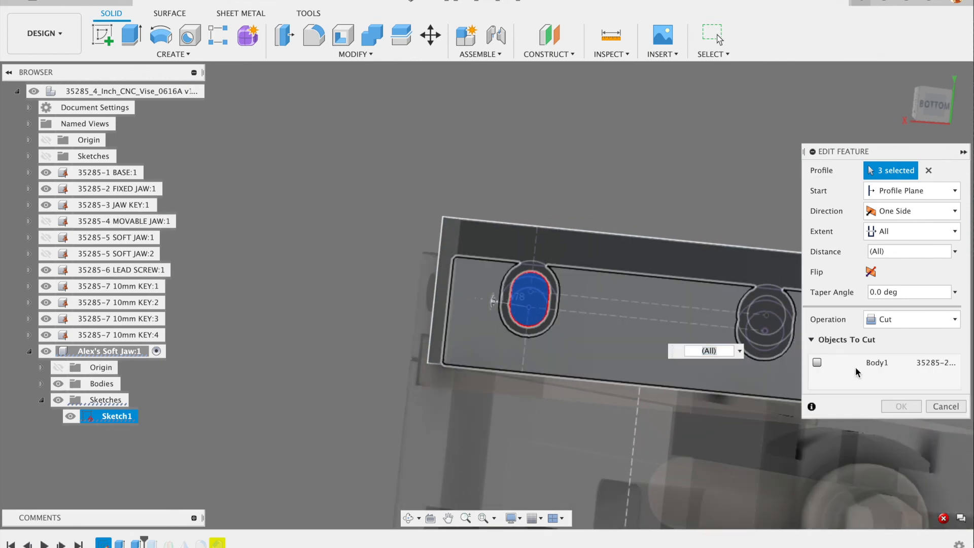
{"action": "left_click", "coordinate": [817, 362]}
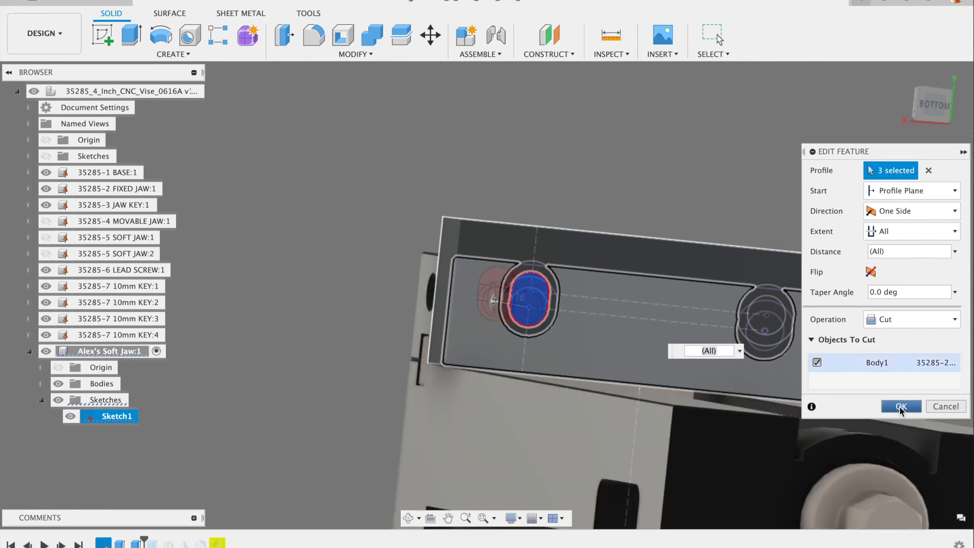
{"action": "left_click", "coordinate": [899, 406]}
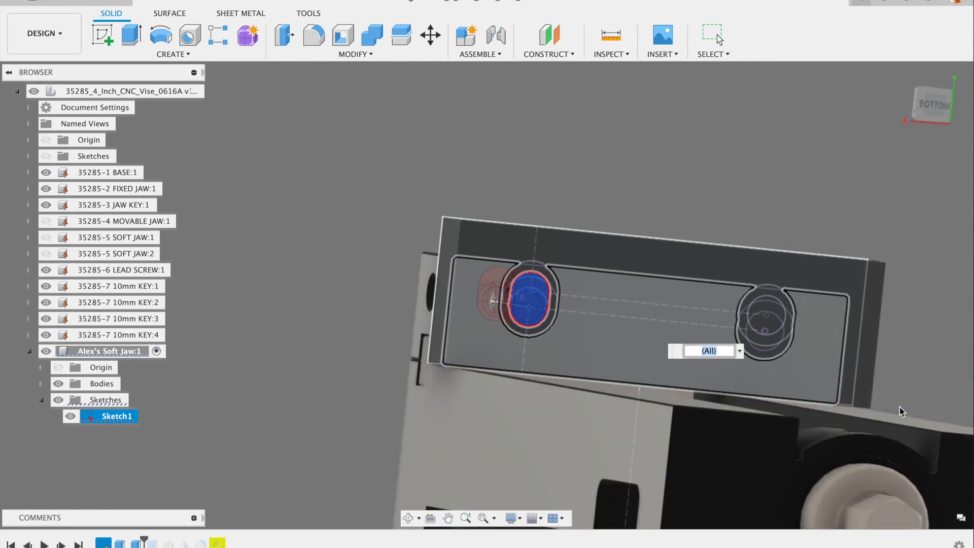
{"action": "middle_click_drag", "start_coordinate": [350, 334], "coordinate": [231, 439], "text": "shift"}
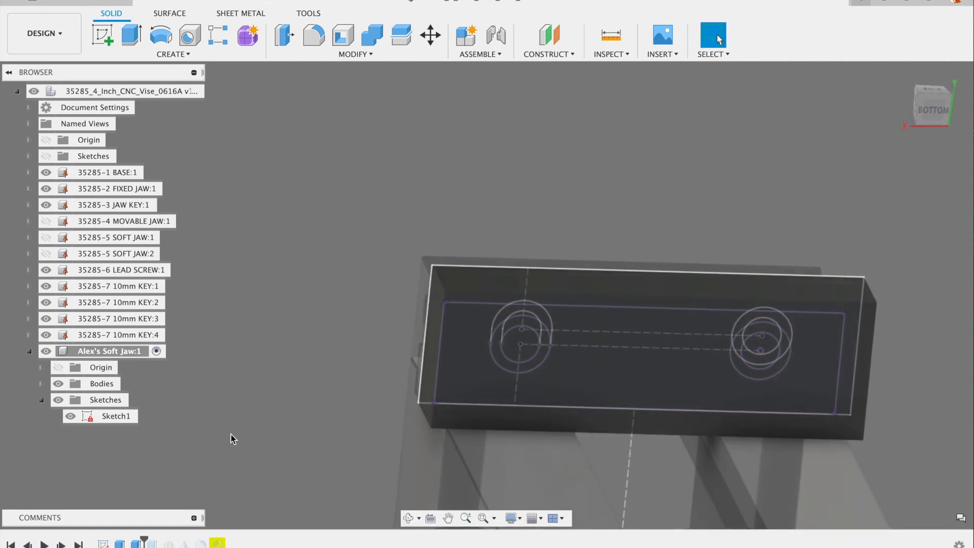
- Edit the second extrude again, redirecting the slot cut about 2.10 in through the soft jaw with the jaw's Body1 as object to cut
{"action": "right_click", "coordinate": [136, 543]}
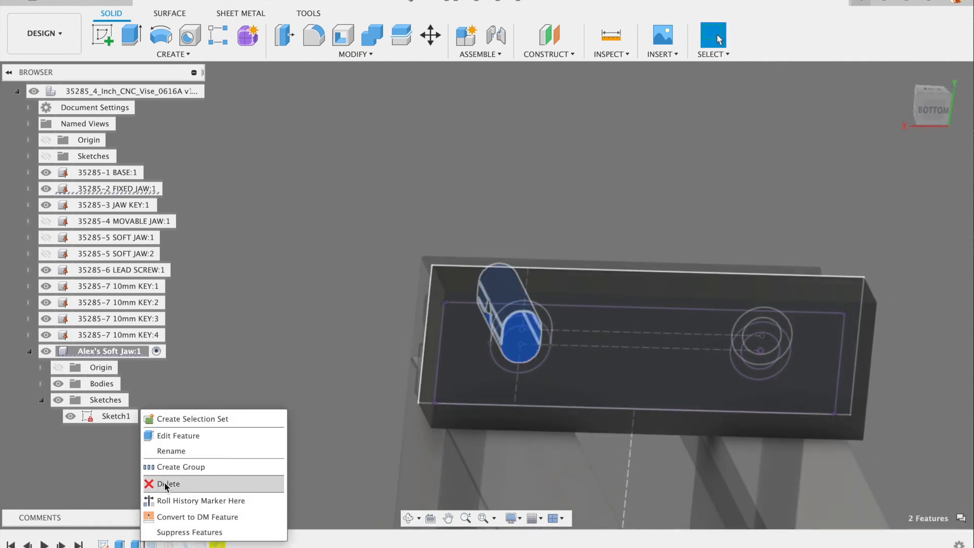
{"action": "left_click", "coordinate": [172, 436]}
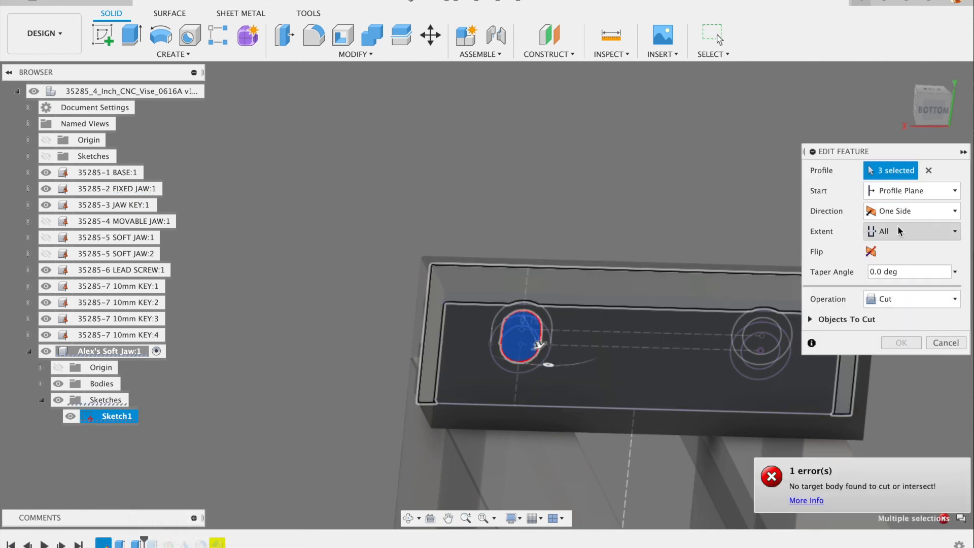
{"action": "middle_click_drag", "start_coordinate": [539, 338], "coordinate": [564, 350], "text": "shift"}
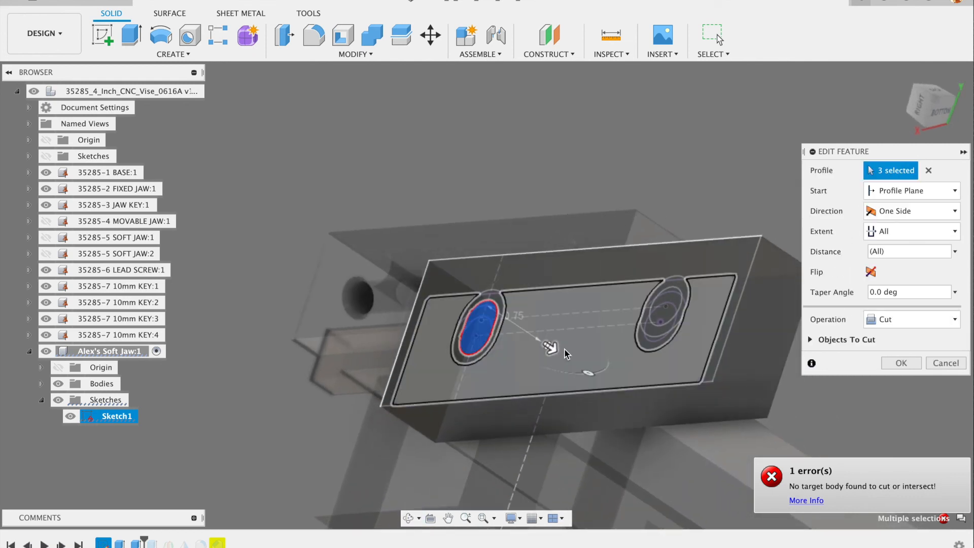
{"action": "left_click_drag", "start_coordinate": [553, 347], "coordinate": [703, 473]}
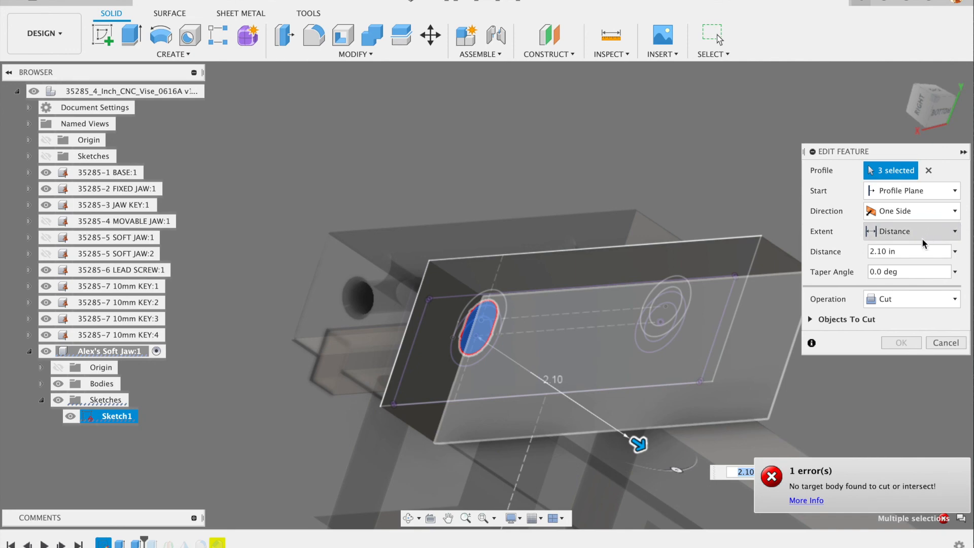
{"action": "scroll", "coordinate": [648, 222], "scroll_direction": "down", "scroll_amount": 3}
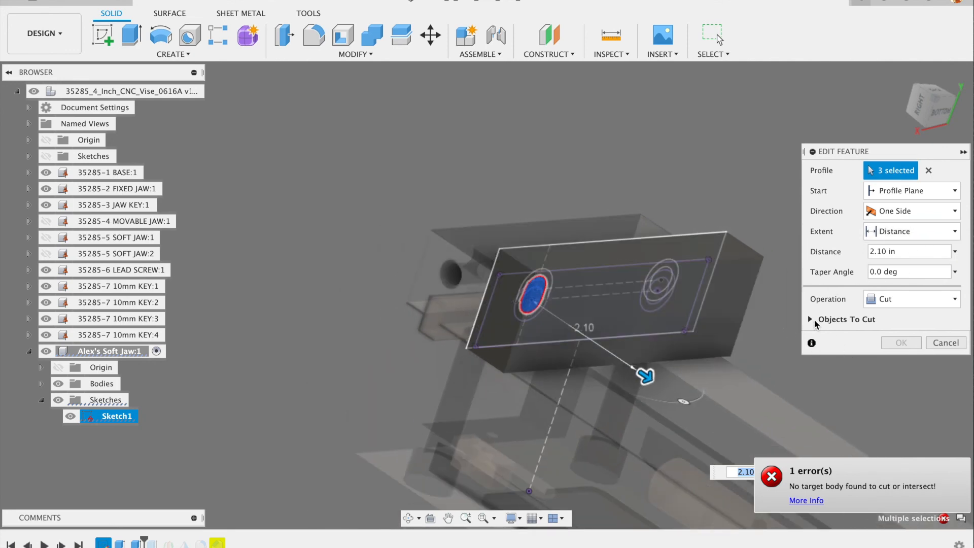
{"action": "left_click", "coordinate": [812, 320]}
{"action": "left_click", "coordinate": [817, 342]}
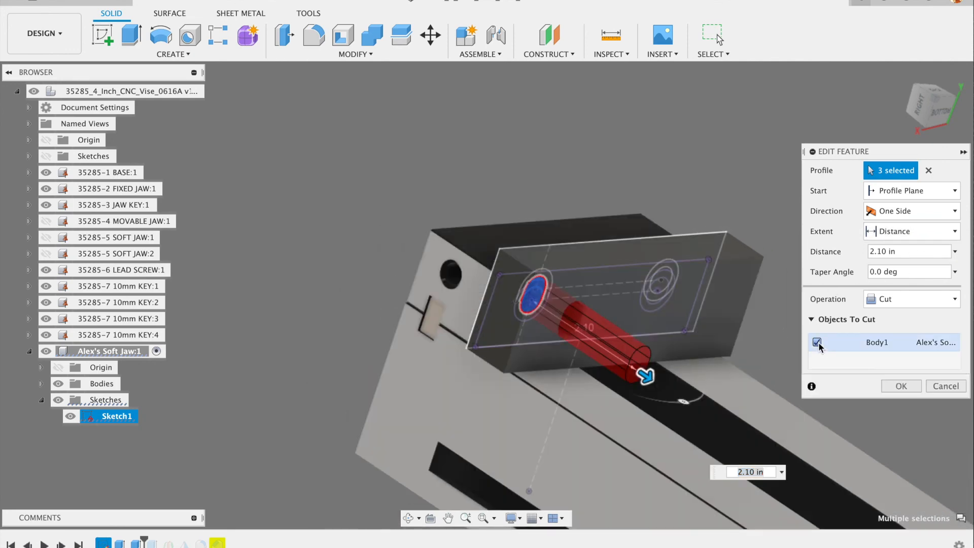
- Set the slot cut's extent to All and apply the edited second extrude
{"action": "left_click", "coordinate": [911, 230]}
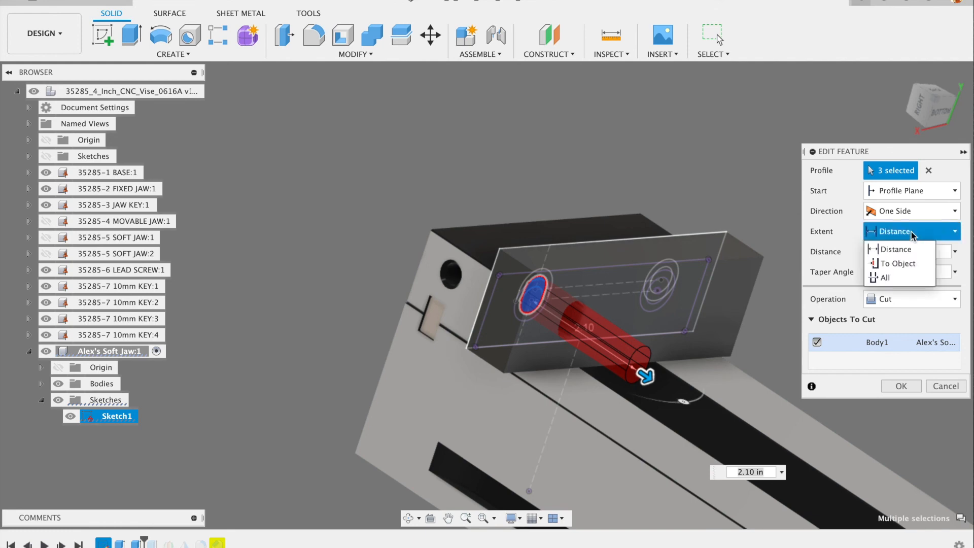
{"action": "left_click", "coordinate": [891, 279]}
{"action": "left_click", "coordinate": [906, 385]}
{"action": "middle_click_drag", "start_coordinate": [872, 349], "coordinate": [831, 316], "text": "shift"}
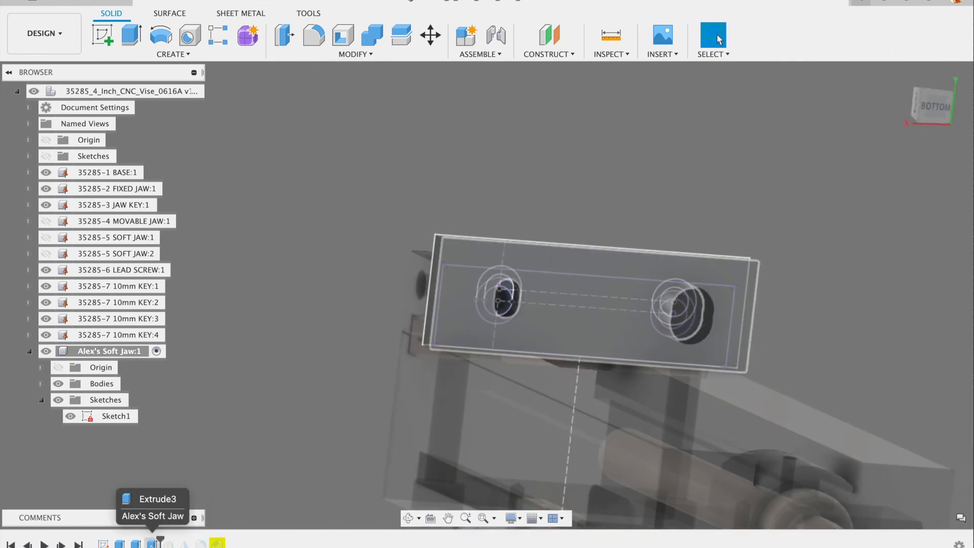
- Open Extrude3 for editing and reselect the soft jaw's large outer face as the object the cut starts from
{"action": "scroll", "coordinate": [494, 287], "scroll_direction": "up", "scroll_amount": 5}
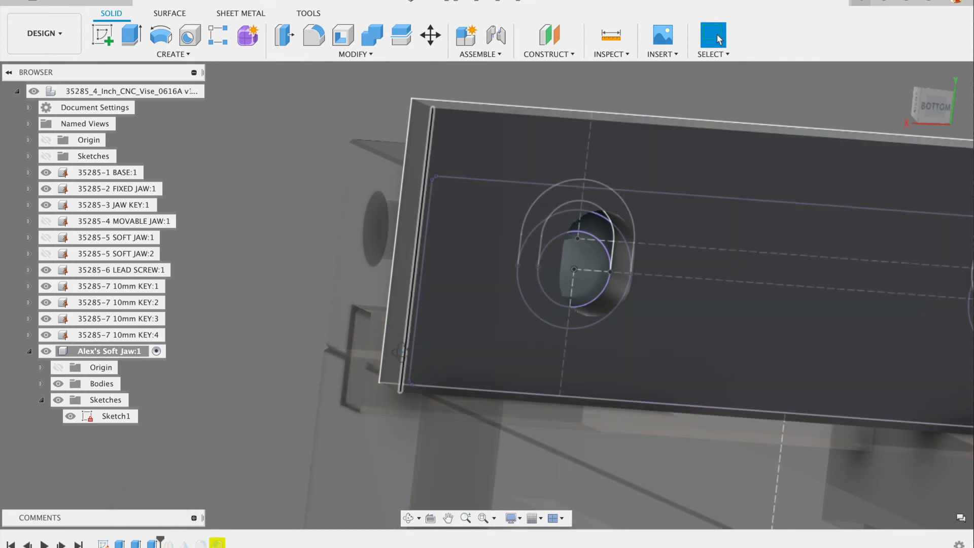
{"action": "middle_click_drag", "start_coordinate": [294, 363], "coordinate": [297, 466], "text": "shift"}
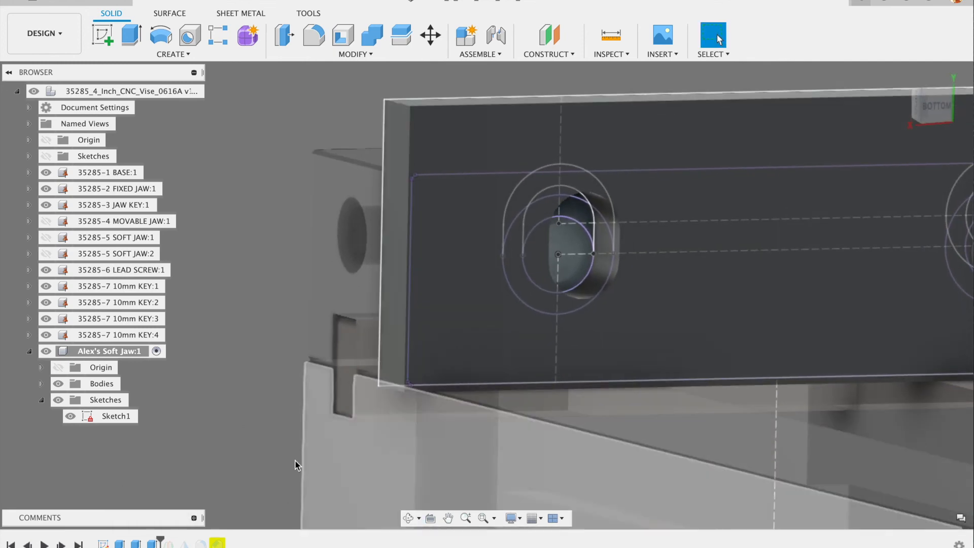
{"action": "right_click", "coordinate": [155, 543]}
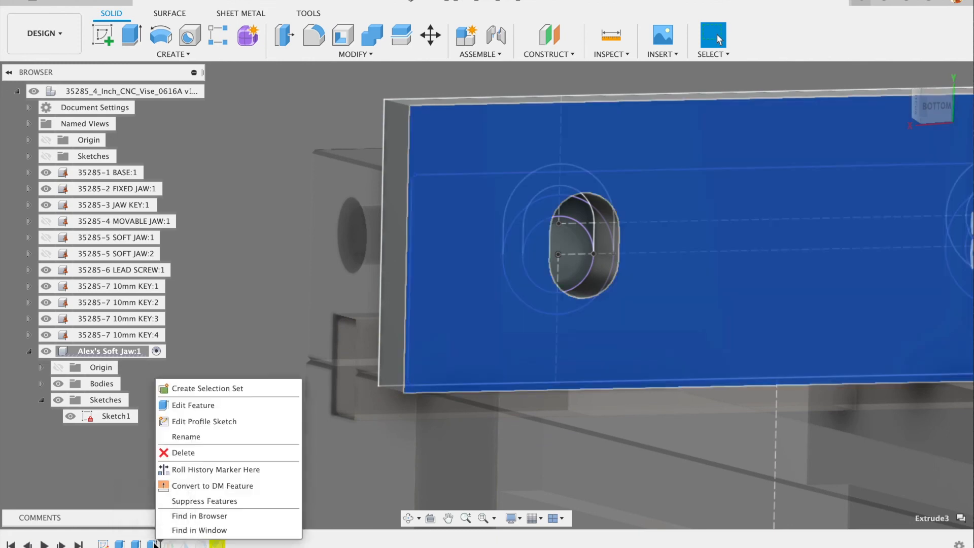
{"action": "left_click", "coordinate": [181, 401]}
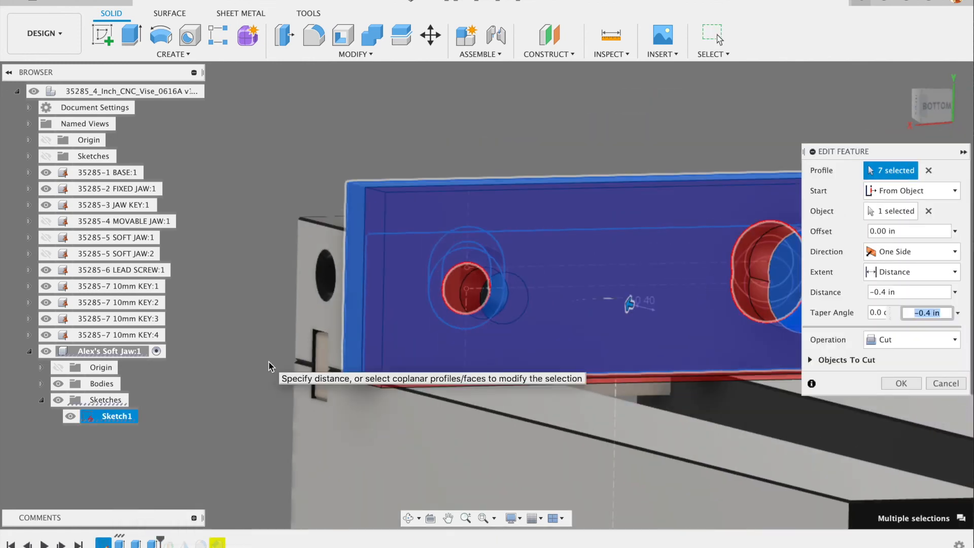
{"action": "middle_click_drag", "start_coordinate": [629, 236], "coordinate": [711, 254], "text": "shift"}
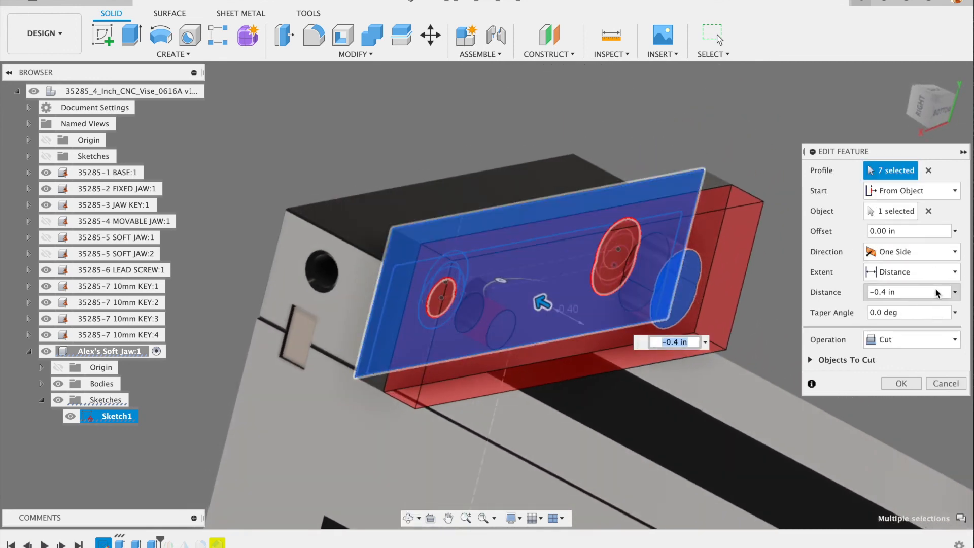
{"action": "left_click", "coordinate": [930, 212]}
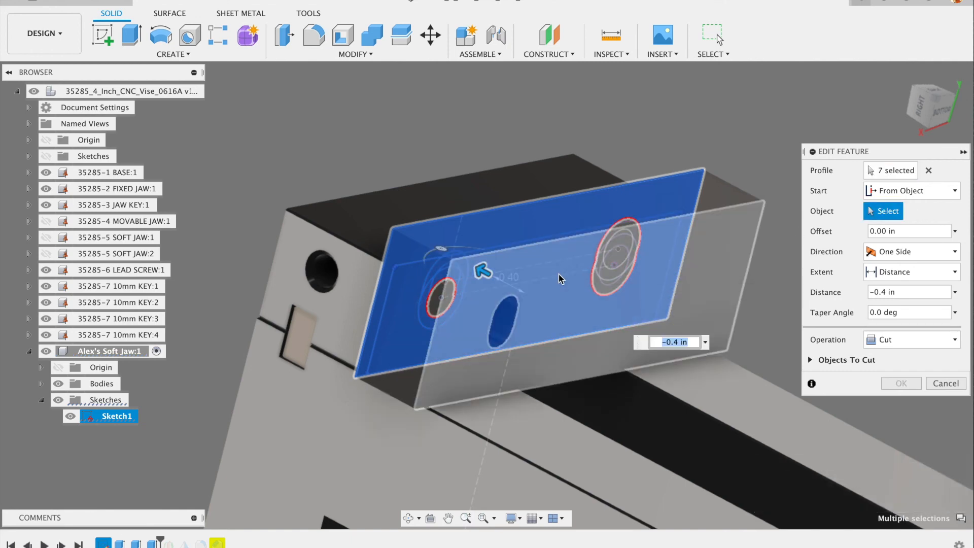
{"action": "left_click", "coordinate": [559, 279]}
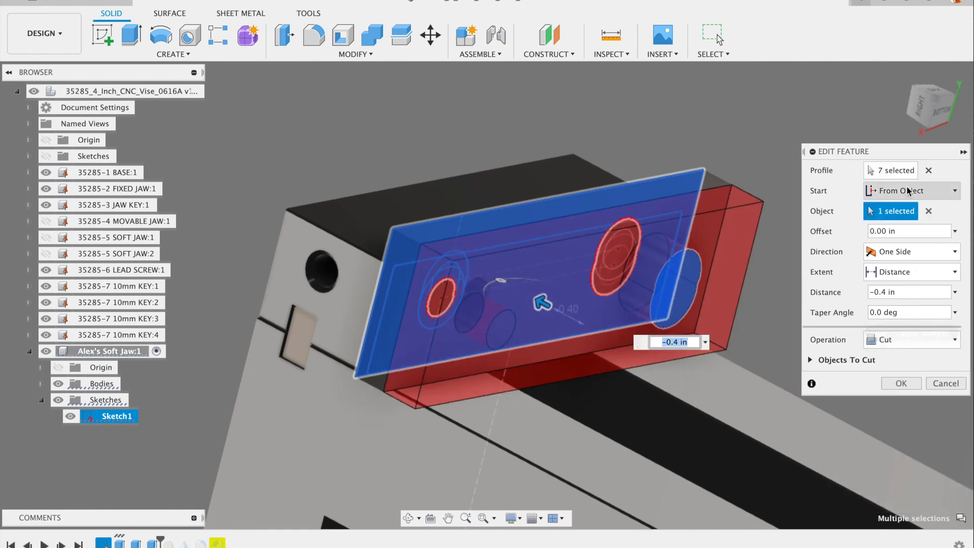
{"action": "middle_click_drag", "start_coordinate": [685, 258], "coordinate": [705, 243], "text": "shift"}
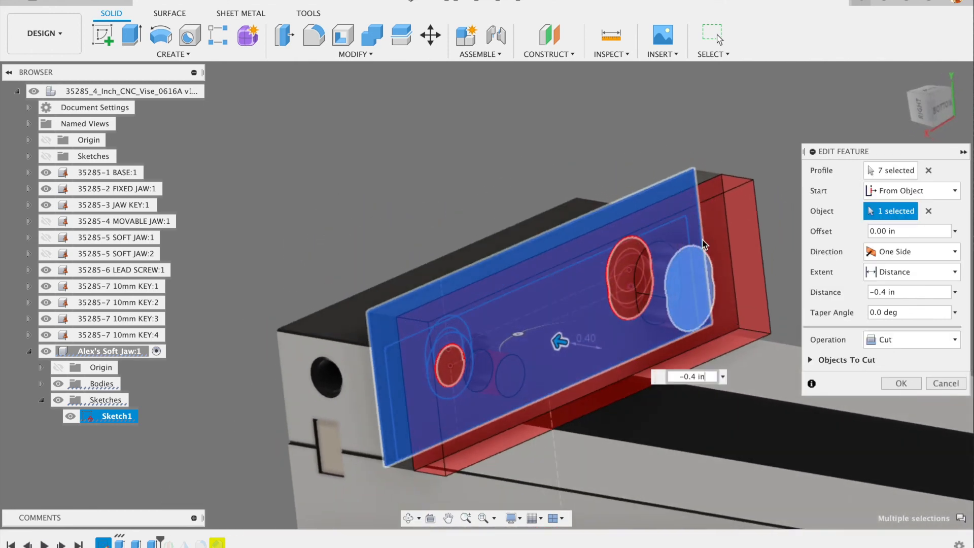
- Clear Extrude3's profile selection and hide the soft jaw's body to expose the sketch regions
{"action": "left_click", "coordinate": [929, 171]}
{"action": "middle_click_drag", "start_coordinate": [589, 294], "coordinate": [493, 241], "text": "shift"}
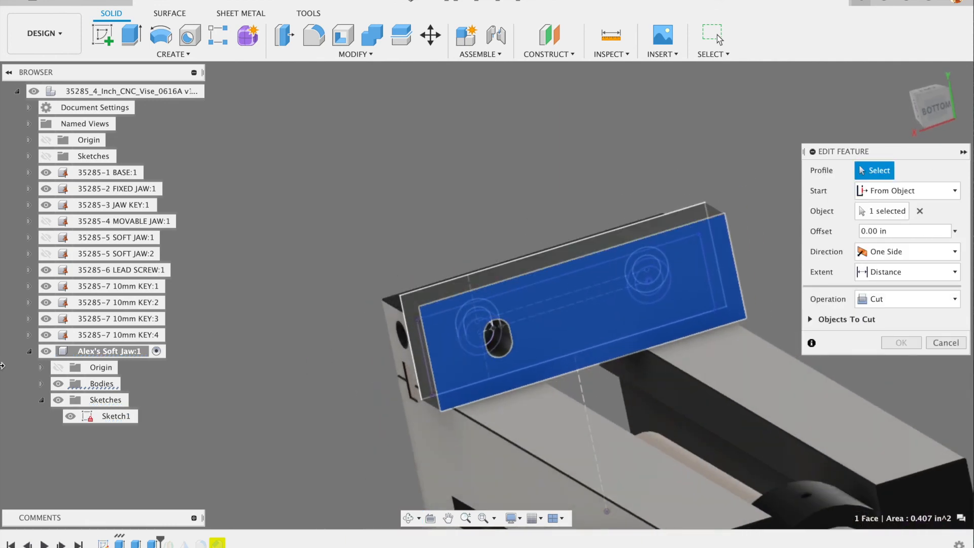
{"action": "left_click", "coordinate": [58, 384]}
{"action": "scroll", "coordinate": [498, 300], "scroll_direction": "up", "scroll_amount": 6}
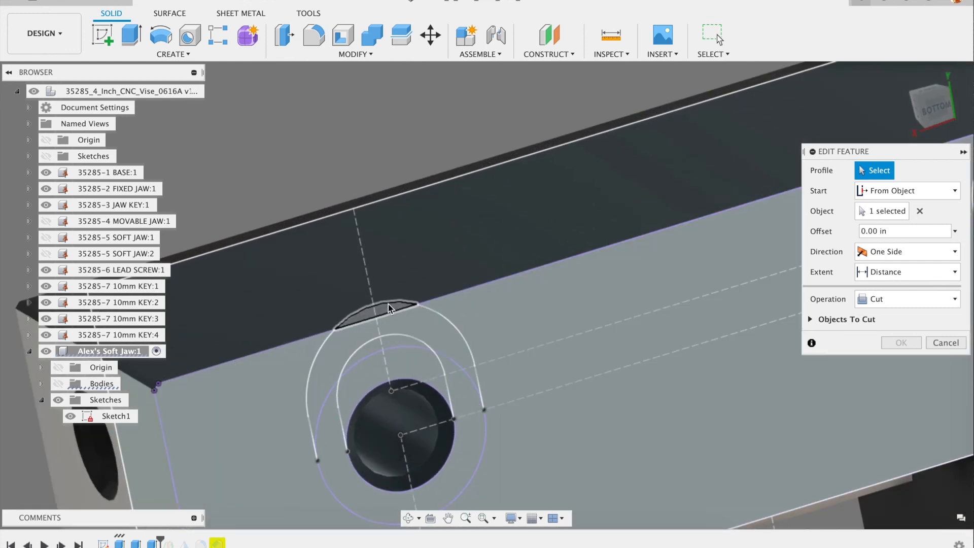
- Select the three sketch regions forming the counterbore ring around the jaw's bolt slot as the Extrude3 profile
{"action": "left_click", "coordinate": [380, 309]}
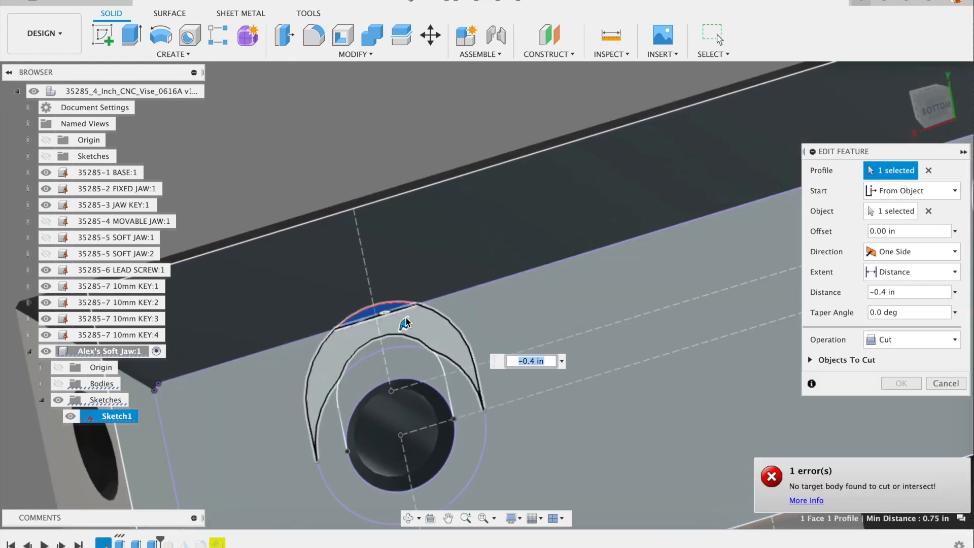
{"action": "left_click", "coordinate": [461, 388]}
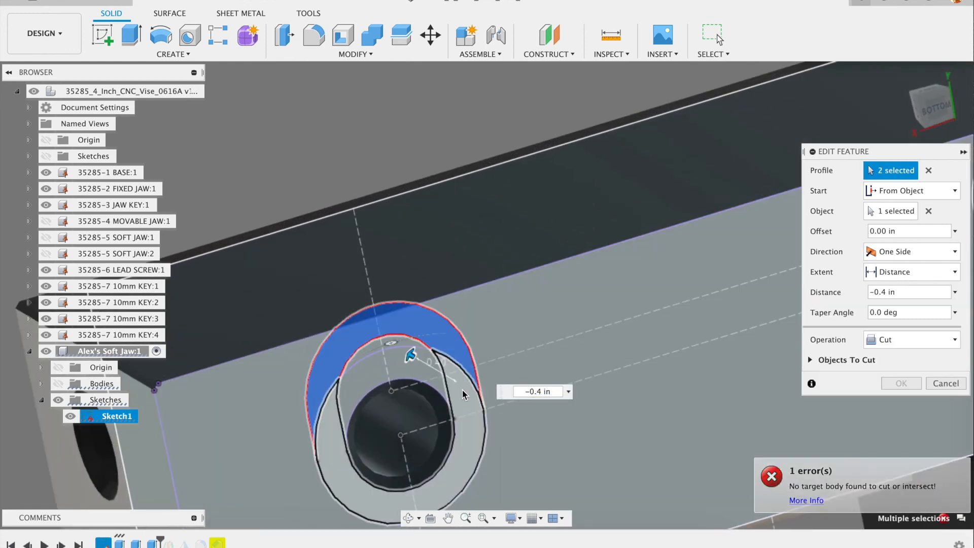
{"action": "left_click", "coordinate": [467, 381]}
{"action": "scroll", "coordinate": [468, 329], "scroll_direction": "down", "scroll_amount": 3}
{"action": "scroll", "coordinate": [468, 324], "scroll_direction": "down", "scroll_amount": 2}
{"action": "scroll", "coordinate": [409, 323], "scroll_direction": "up", "scroll_amount": 8}
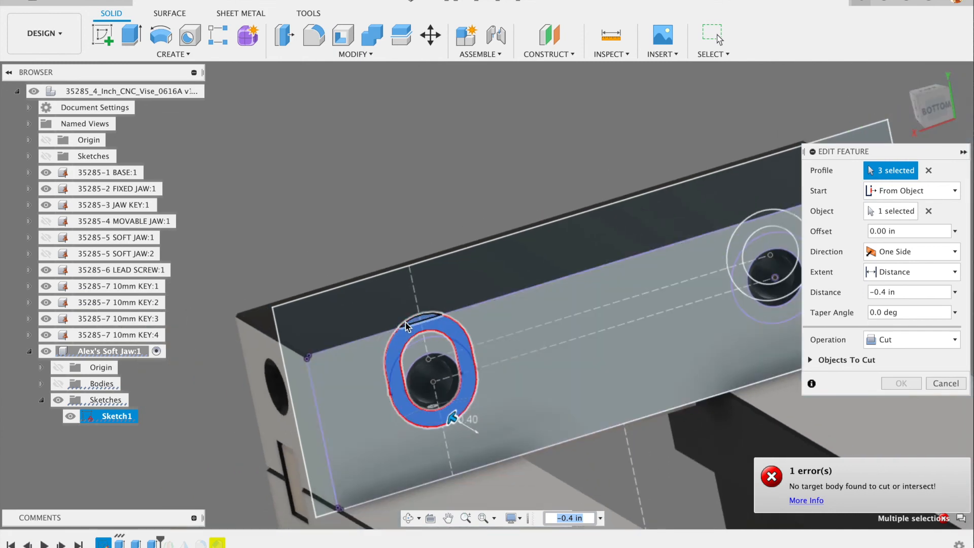
{"action": "scroll", "coordinate": [415, 327], "scroll_direction": "down", "scroll_amount": 5}
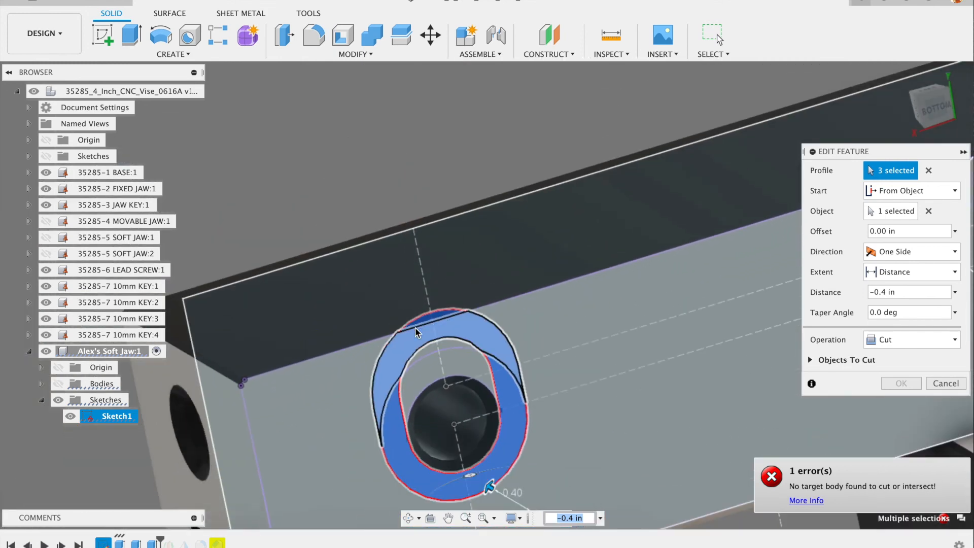
{"action": "scroll", "coordinate": [537, 403], "scroll_direction": "down", "scroll_amount": 4}
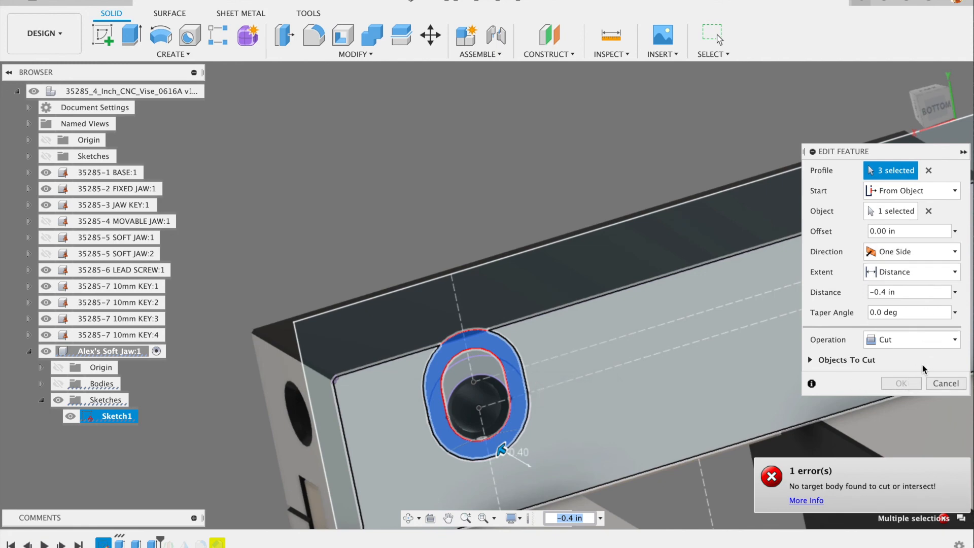
{"action": "scroll", "coordinate": [596, 336], "scroll_direction": "down", "scroll_amount": 3}
{"action": "scroll", "coordinate": [594, 339], "scroll_direction": "down", "scroll_amount": 2}
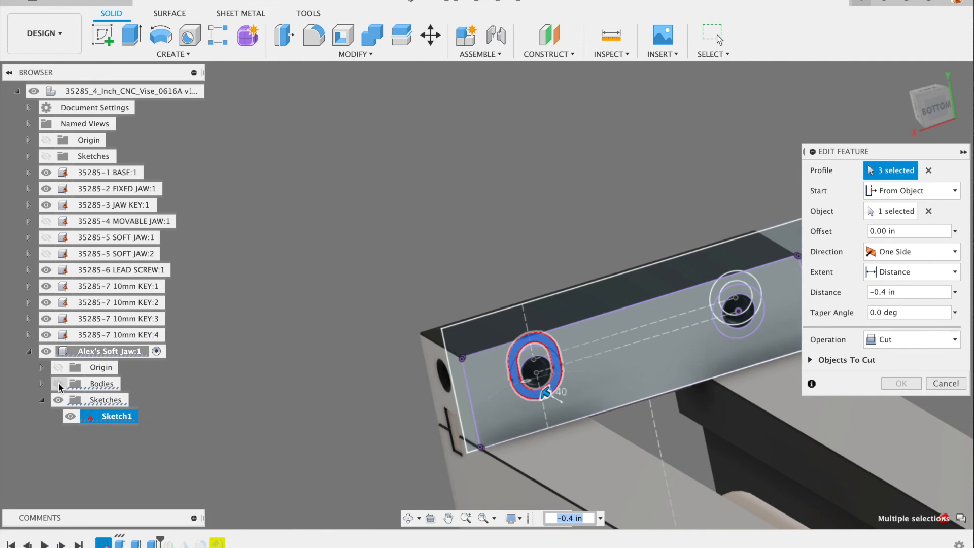
- Show the soft jaw's bodies again and apply the -0.4 in counterbore cut with Body1 as the object to cut
{"action": "left_click", "coordinate": [59, 384]}
{"action": "middle_click_drag", "start_coordinate": [327, 398], "coordinate": [389, 395], "text": "shift"}
{"action": "left_click", "coordinate": [810, 361]}
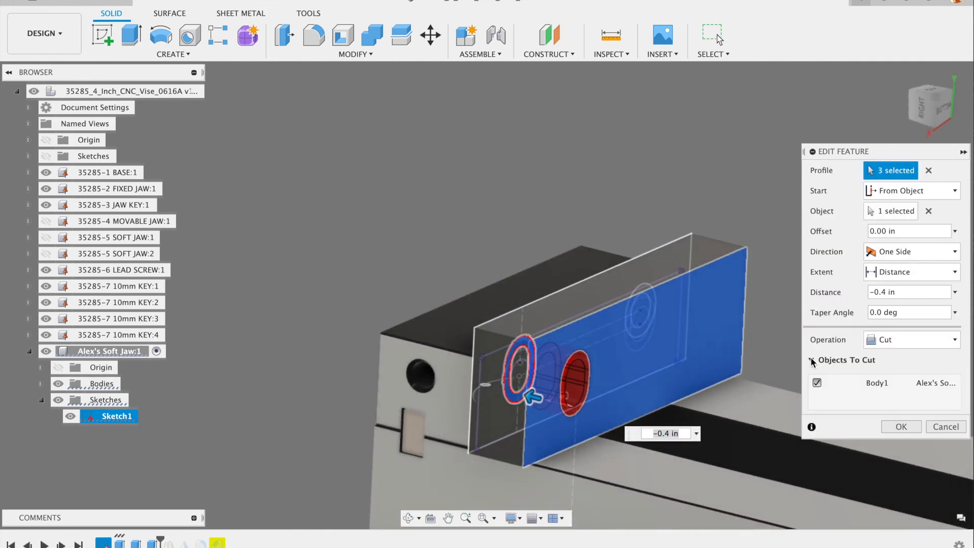
{"action": "left_click", "coordinate": [905, 428]}
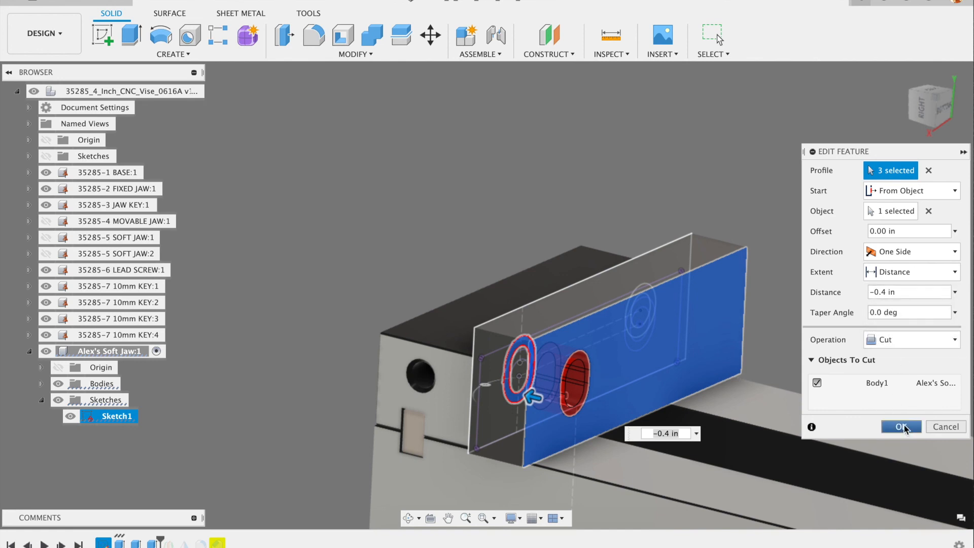
- Hide the soft jaw's sketches and roll the design history forward past Plane1, Mirror1 and the fillet to the end of Chamfer1
{"action": "middle_click_drag", "start_coordinate": [863, 359], "coordinate": [810, 319], "text": "shift"}
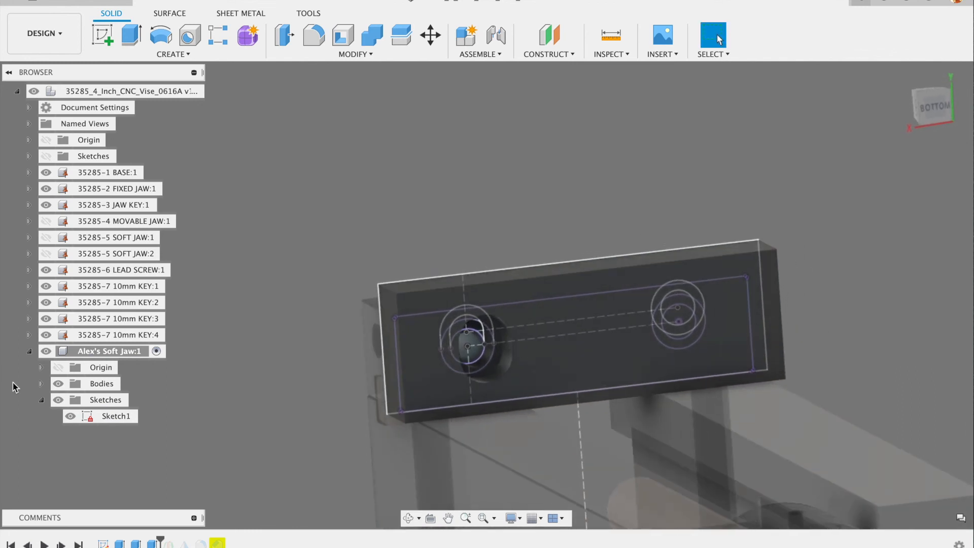
{"action": "left_click", "coordinate": [59, 400]}
{"action": "middle_click_drag", "start_coordinate": [235, 353], "coordinate": [340, 341], "text": "shift"}
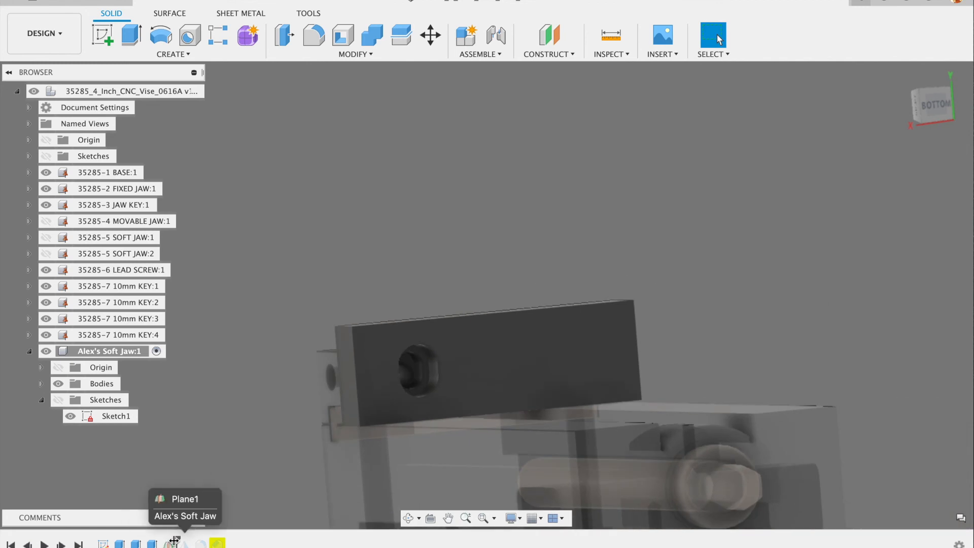
{"action": "left_click_drag", "start_coordinate": [174, 541], "coordinate": [175, 540]}
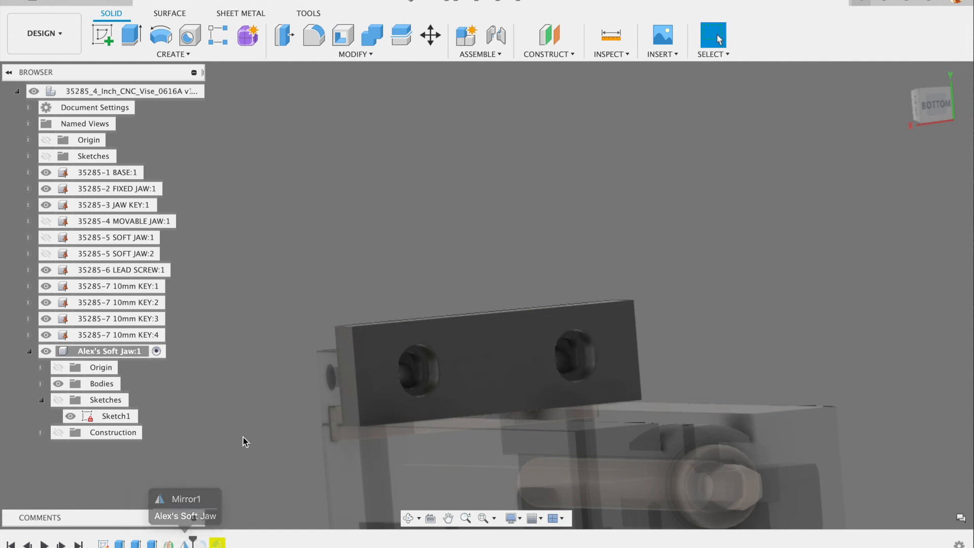
{"action": "middle_click_drag", "start_coordinate": [220, 405], "coordinate": [226, 426], "text": "shift"}
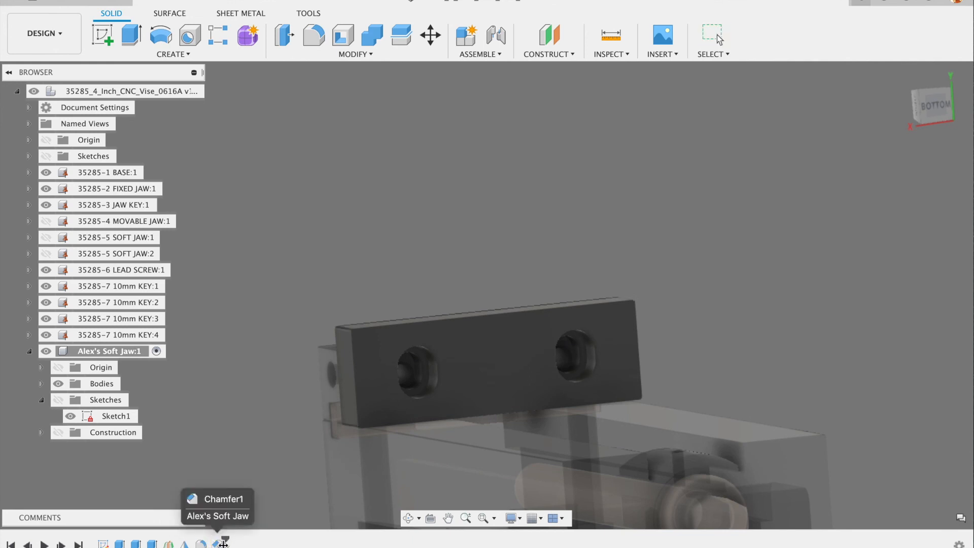
{"action": "left_click_drag", "start_coordinate": [223, 544], "coordinate": [225, 545]}
- Save the design as a new version with the description "User Saved"
{"action": "scroll", "coordinate": [386, 368], "scroll_direction": "up", "scroll_amount": 5}
{"action": "mouse_move", "coordinate": [387, 367]}
{"action": "middle_mouse_down", "text": "shift"}
{"action": "mouse_move", "coordinate": [374, 365]}
{"action": "mouse_move", "coordinate": [472, 376]}
{"action": "mouse_move", "coordinate": [452, 363]}
{"action": "mouse_move", "coordinate": [377, 362]}
{"action": "middle_mouse_up", "text": "shift"}
{"action": "scroll", "coordinate": [377, 363], "scroll_direction": "down", "scroll_amount": 6}
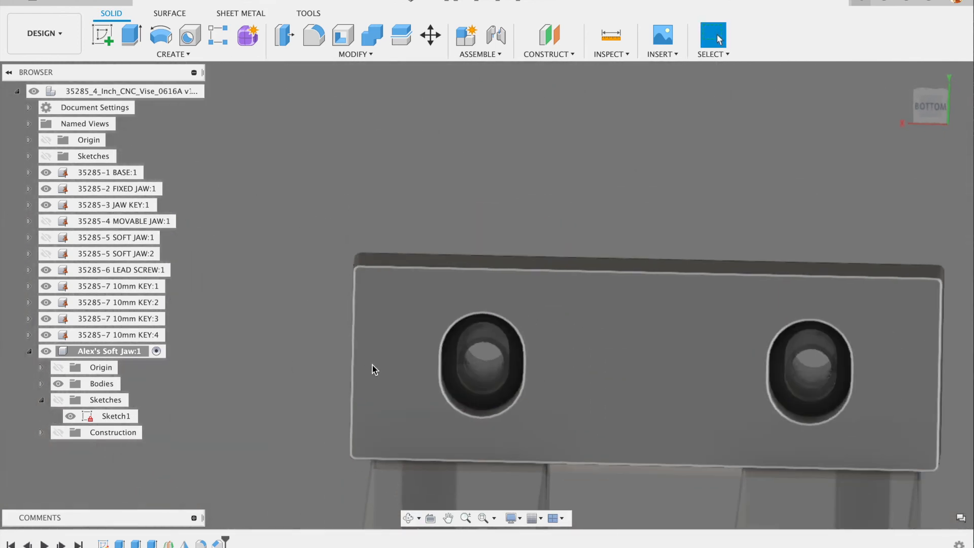
{"action": "left_click", "coordinate": [369, 54]}
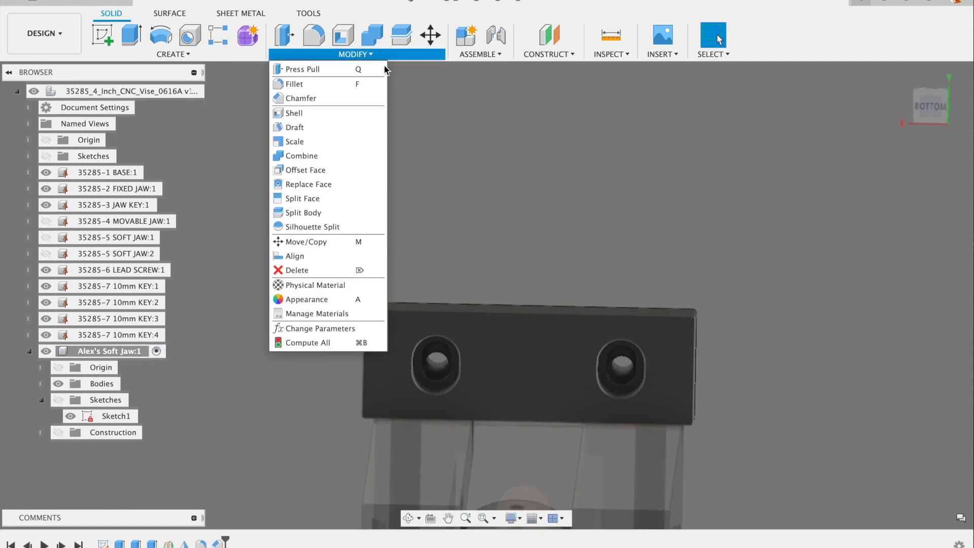
{"action": "left_click", "coordinate": [72, 3]}
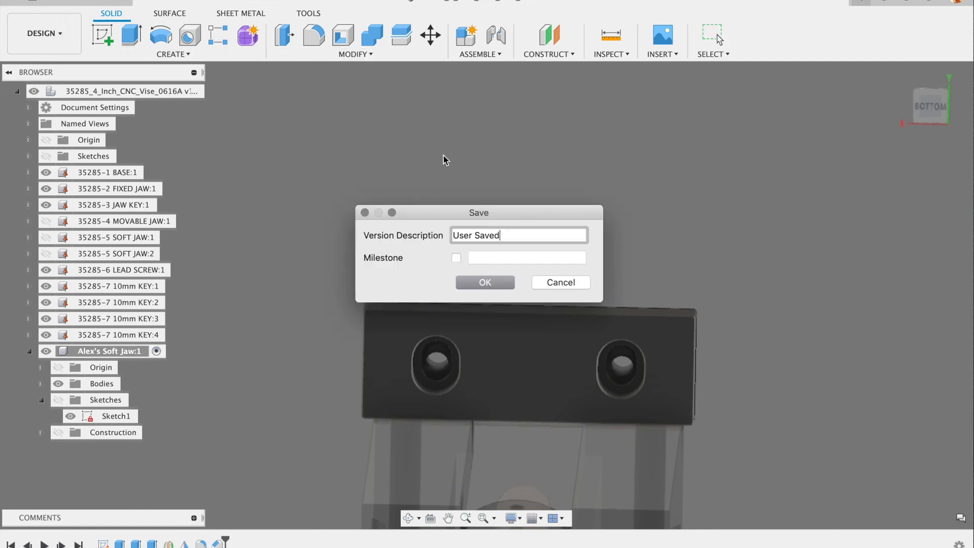
{"action": "left_click", "coordinate": [487, 285]}
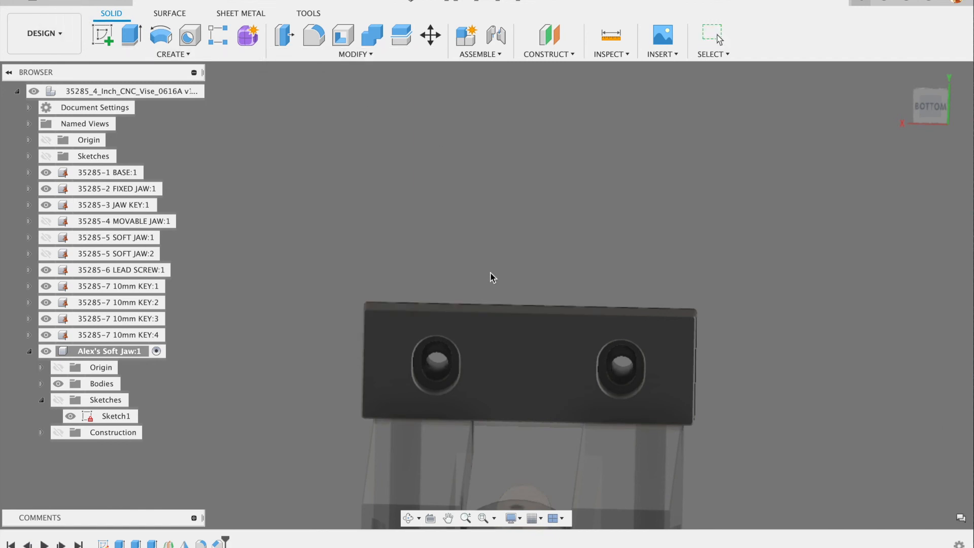
- Set the soft jaw's parameters to Width 6 in, Height 2 in and Thickness 1 in, and apply them
{"action": "left_click", "coordinate": [372, 52]}
{"action": "left_click", "coordinate": [325, 330]}
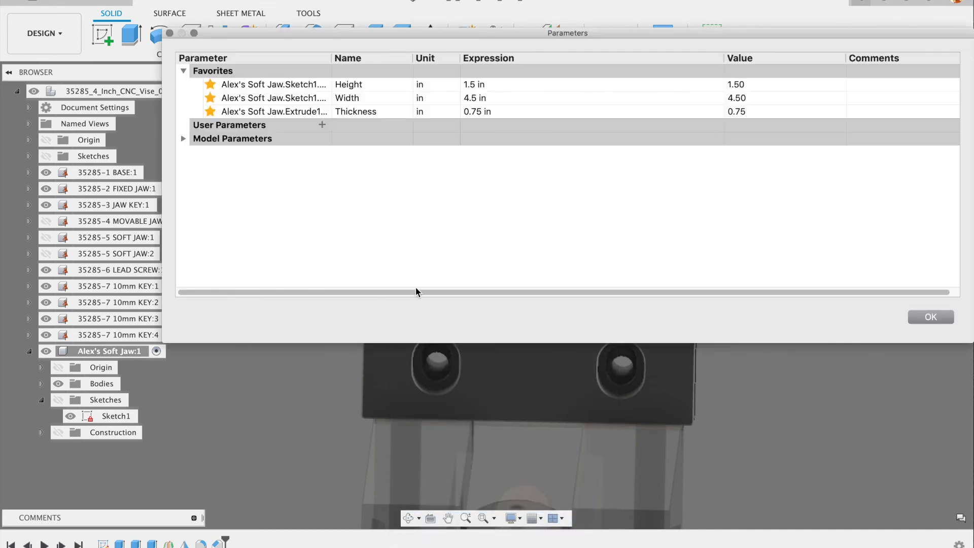
{"action": "left_click", "coordinate": [494, 98]}
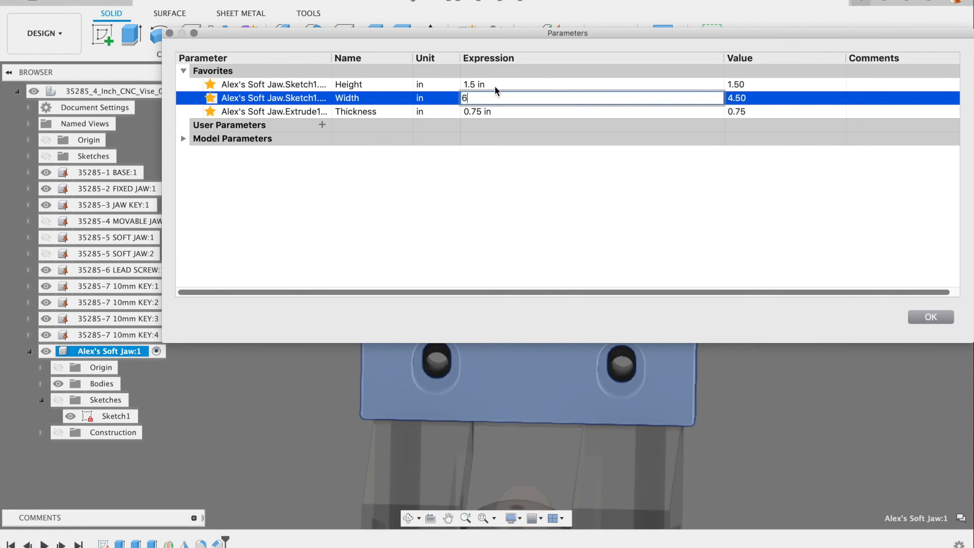
{"action": "type", "text": "6"}
{"action": "left_click", "coordinate": [496, 85]}
{"action": "left_click", "coordinate": [485, 84]}
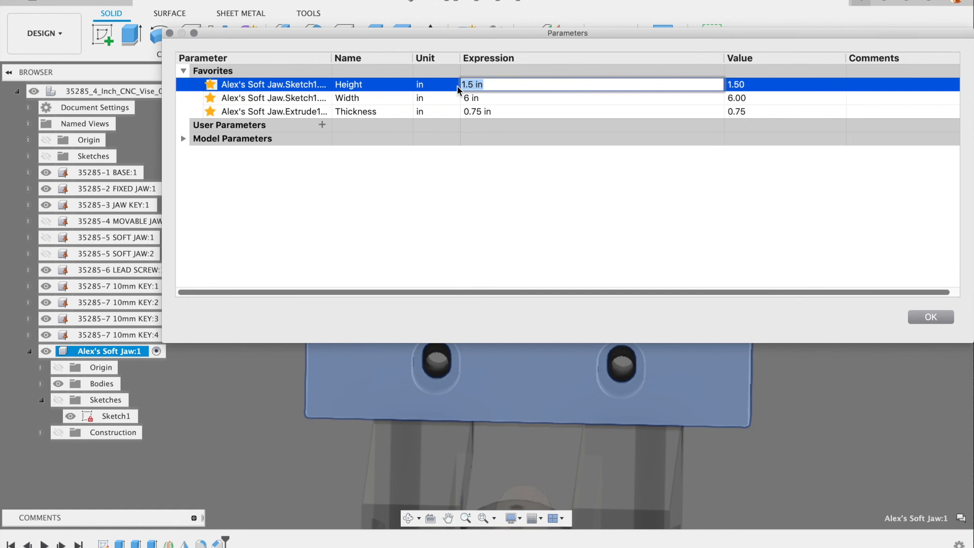
{"action": "left_click", "coordinate": [506, 116]}
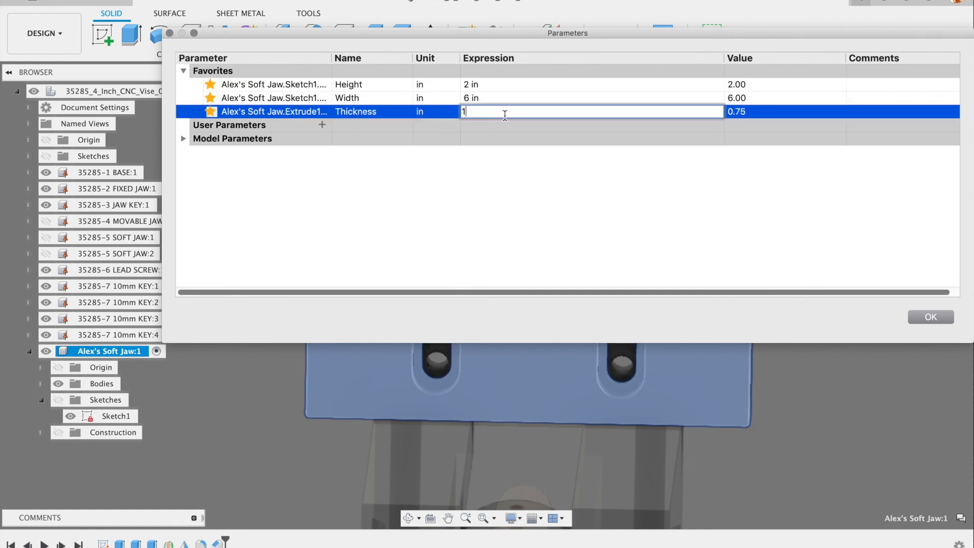
{"action": "key", "text": "Return"}
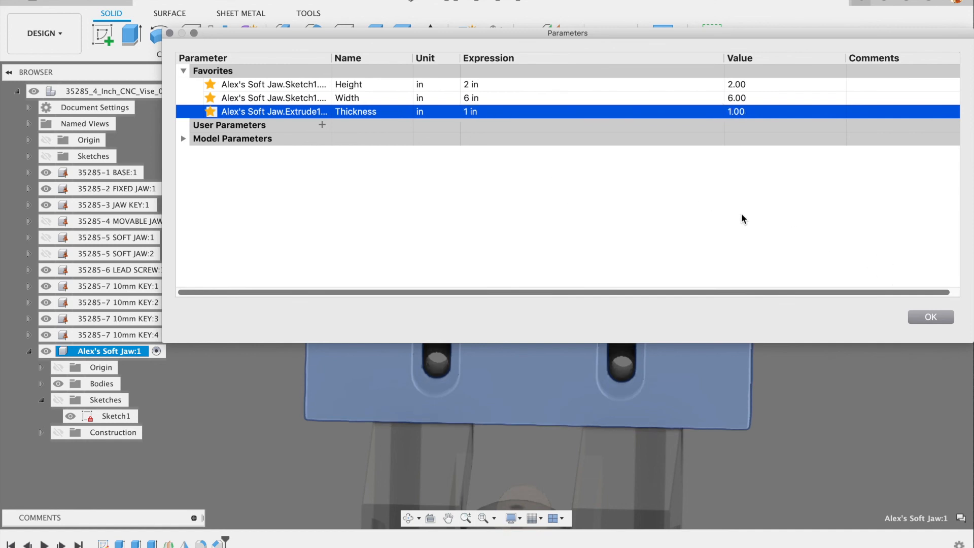
{"action": "left_click", "coordinate": [927, 319]}
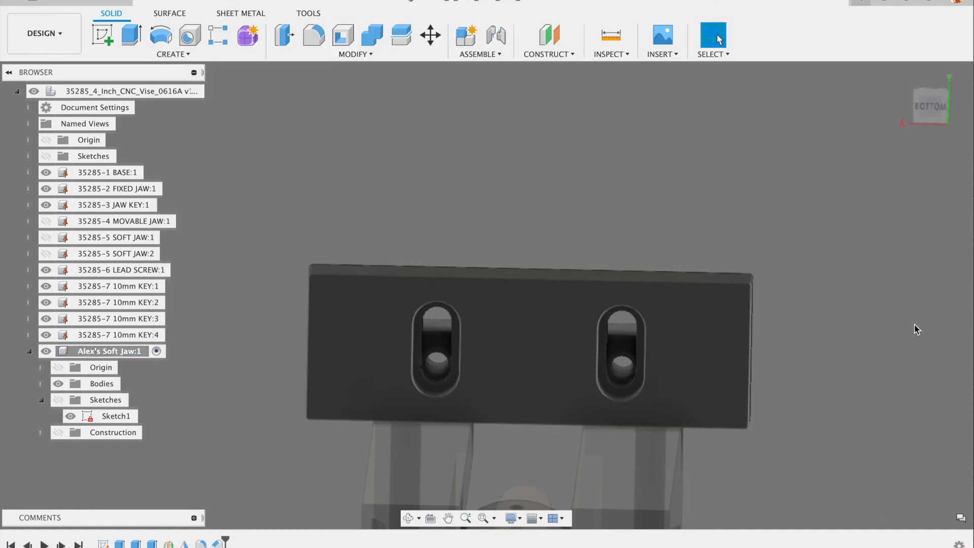
- Set the soft jaw's parameters to Width 4 in, Height 1.5 in and Thickness 0.75 in, and apply them
{"action": "middle_click_drag", "start_coordinate": [879, 301], "coordinate": [452, 233], "text": "shift"}
{"action": "scroll", "coordinate": [571, 214], "scroll_direction": "down", "scroll_amount": 5}
{"action": "scroll", "coordinate": [324, 280], "scroll_direction": "up", "scroll_amount": 3}
{"action": "middle_click_drag", "start_coordinate": [325, 280], "coordinate": [381, 108], "text": "shift"}
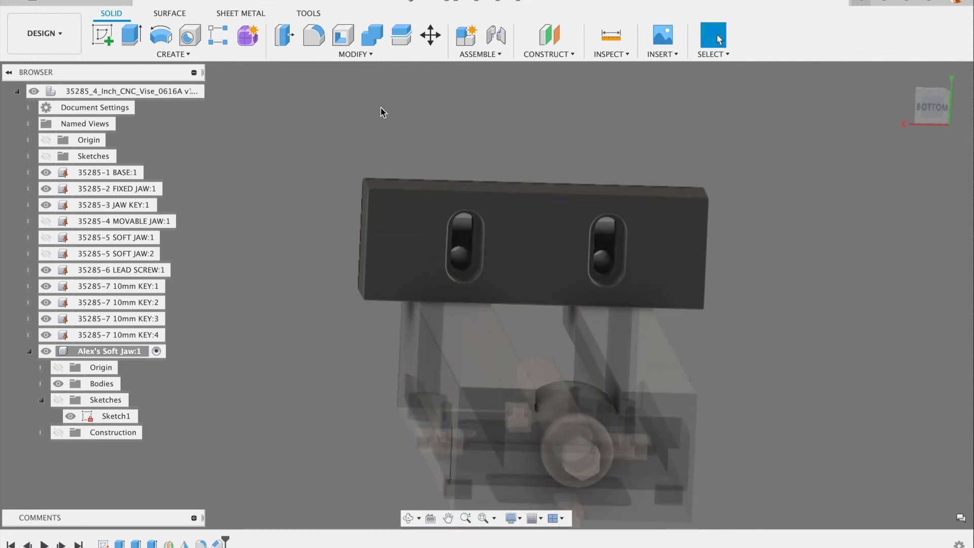
{"action": "left_click", "coordinate": [359, 56]}
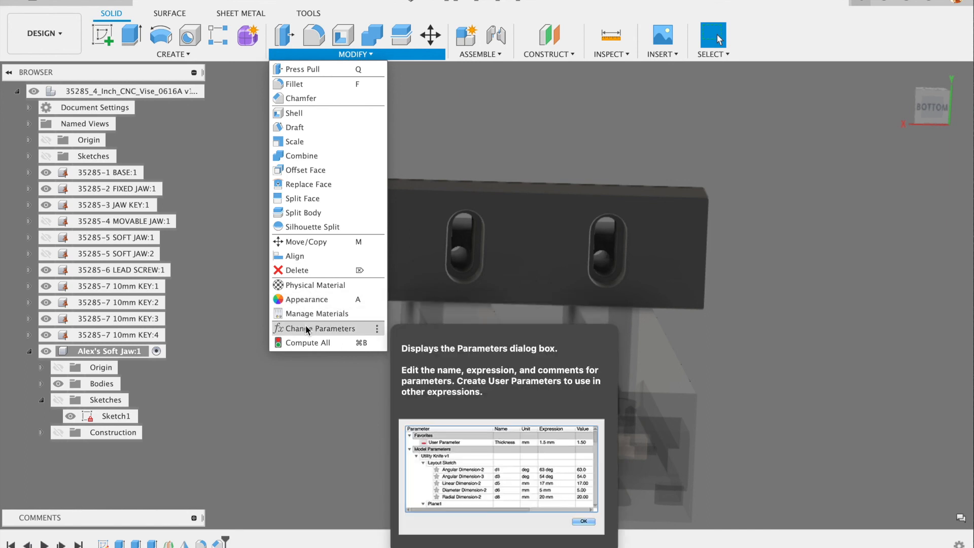
{"action": "left_click", "coordinate": [305, 328]}
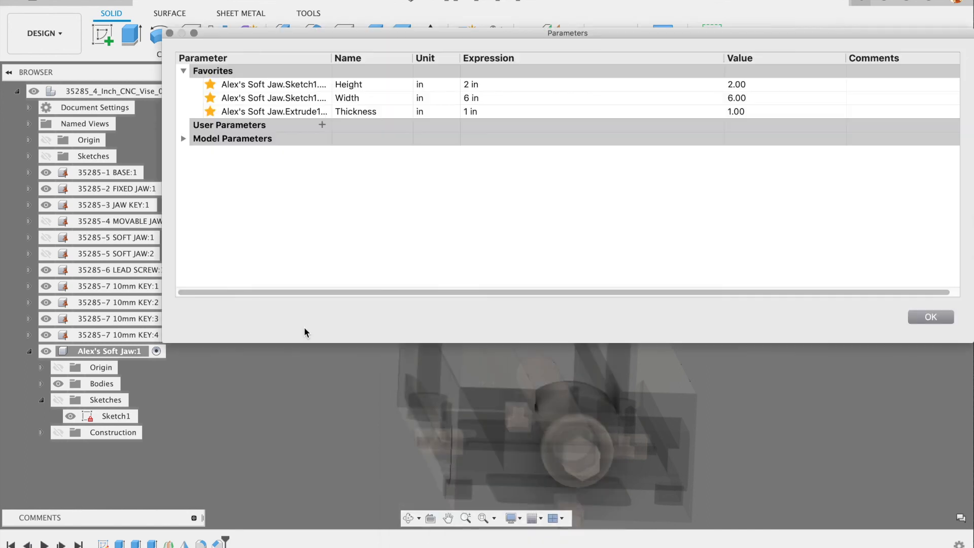
{"action": "double_click", "coordinate": [469, 97]}
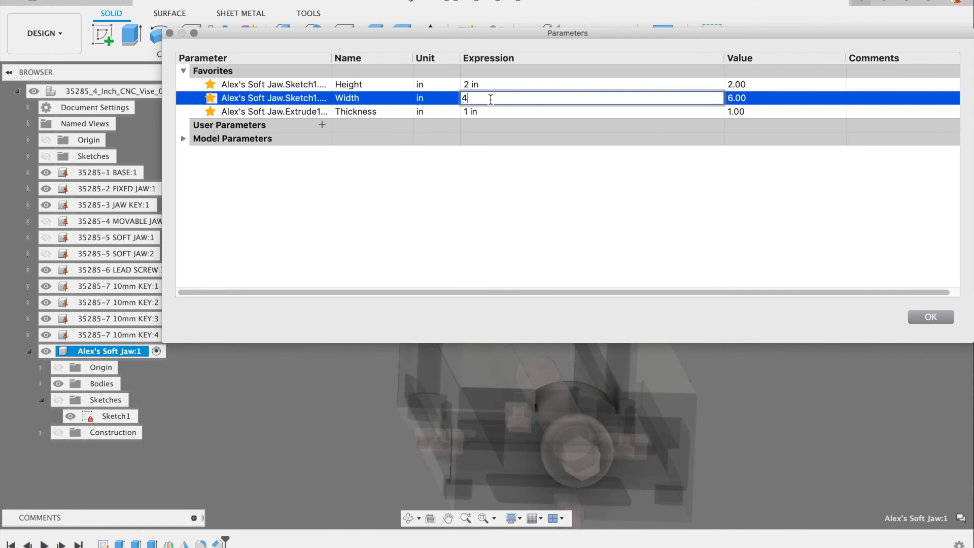
{"action": "type", "text": "4"}
{"action": "double_click", "coordinate": [481, 84]}
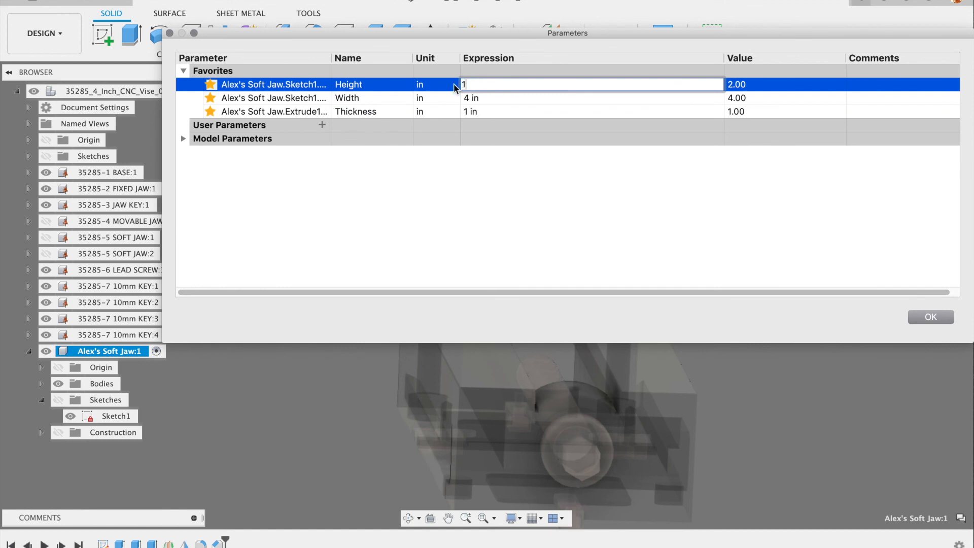
{"action": "left_click", "coordinate": [486, 112]}
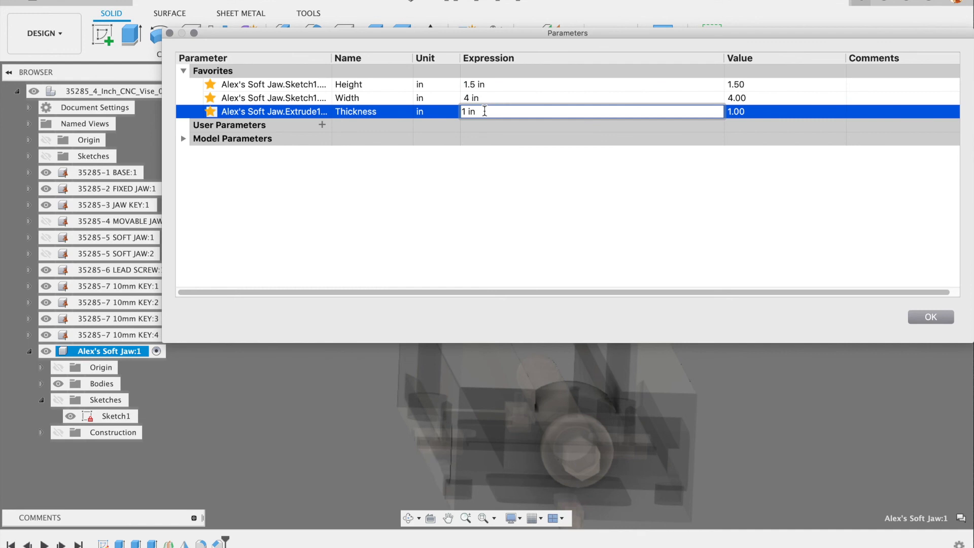
{"action": "key", "text": "BackSpace"}
{"action": "type", "text": "75"}
{"action": "key", "text": "Return"}
{"action": "left_click", "coordinate": [937, 321]}
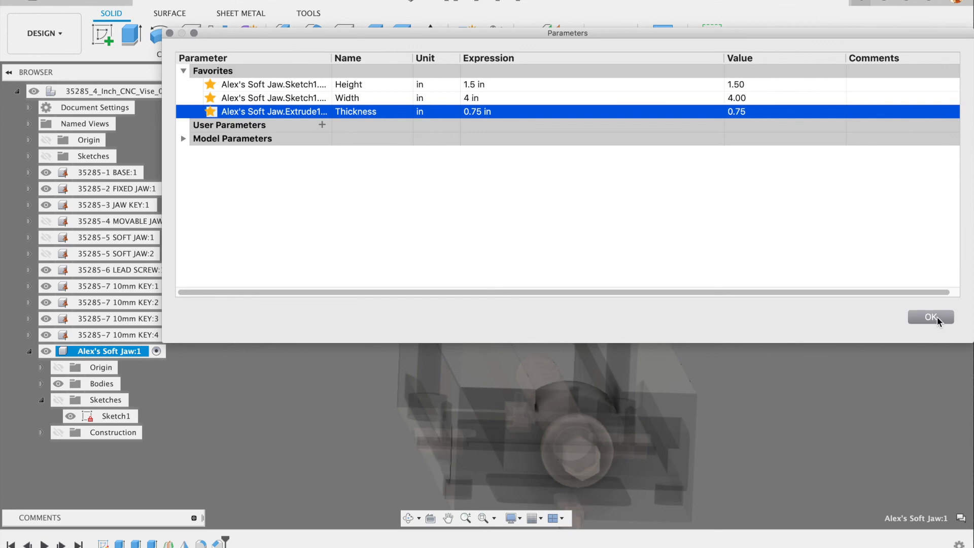
- Check the soft jaw's ends against the vise sides, and set its Width parameter to 4.25 in
{"action": "scroll", "coordinate": [463, 226], "scroll_direction": "up", "scroll_amount": 7}
{"action": "middle_click_drag", "start_coordinate": [473, 240], "coordinate": [699, 212], "text": "shift"}
{"action": "scroll", "coordinate": [696, 207], "scroll_direction": "up", "scroll_amount": 6}
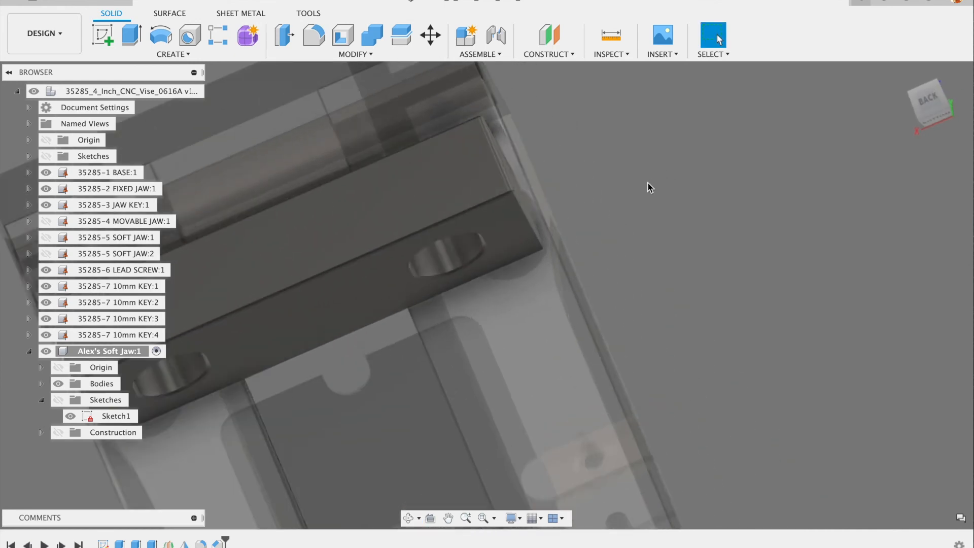
{"action": "middle_click_drag", "start_coordinate": [540, 209], "coordinate": [530, 191], "text": "shift"}
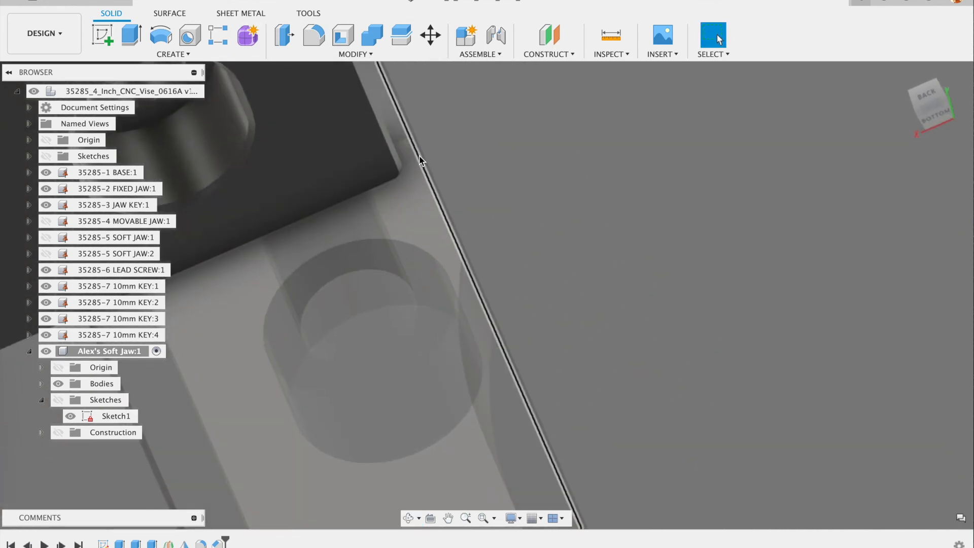
{"action": "scroll", "coordinate": [525, 153], "scroll_direction": "down", "scroll_amount": 6}
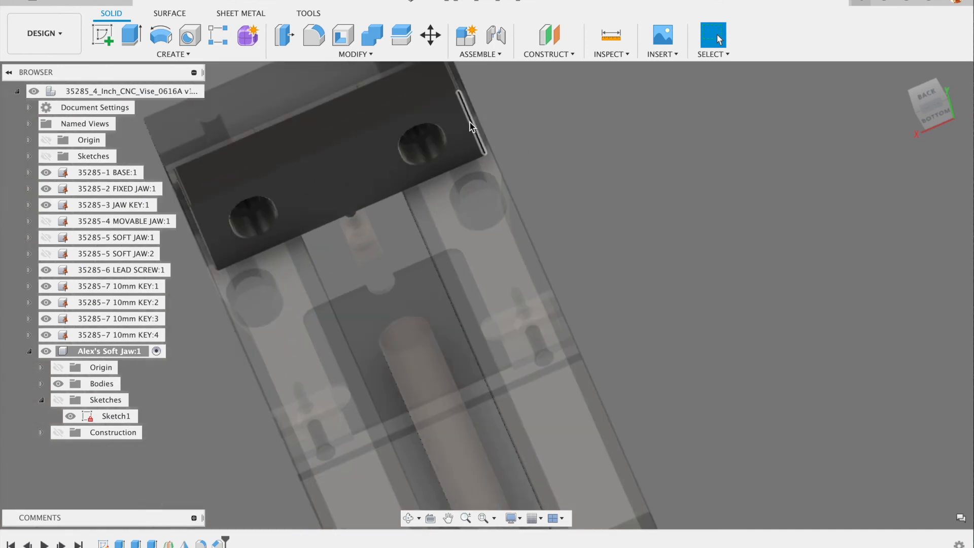
{"action": "middle_click_drag", "start_coordinate": [210, 283], "coordinate": [239, 231], "text": "shift"}
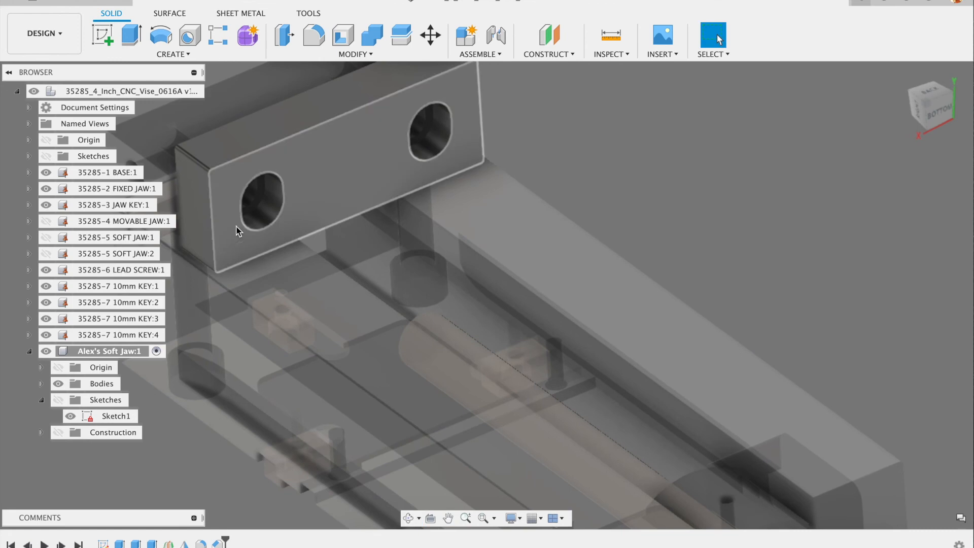
{"action": "left_click", "coordinate": [357, 54]}
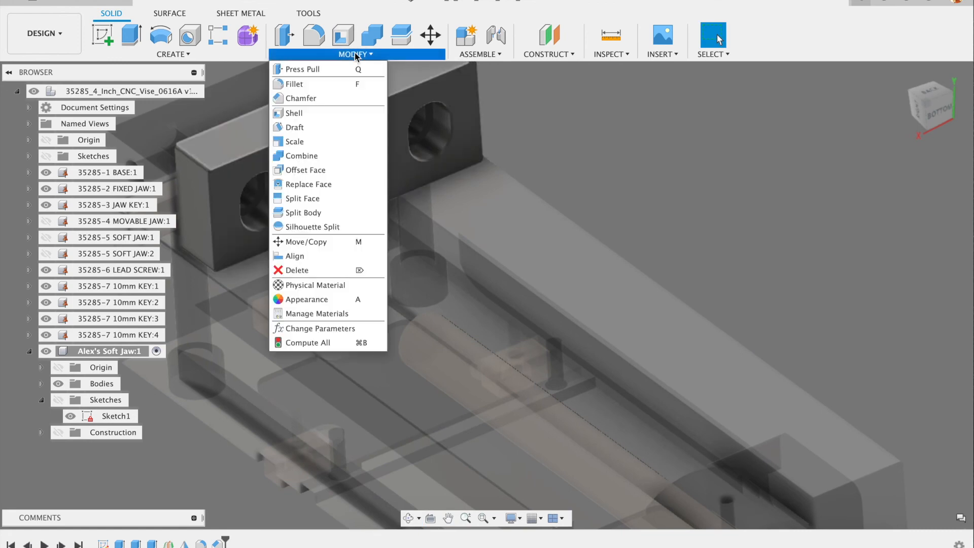
{"action": "left_click", "coordinate": [314, 329]}
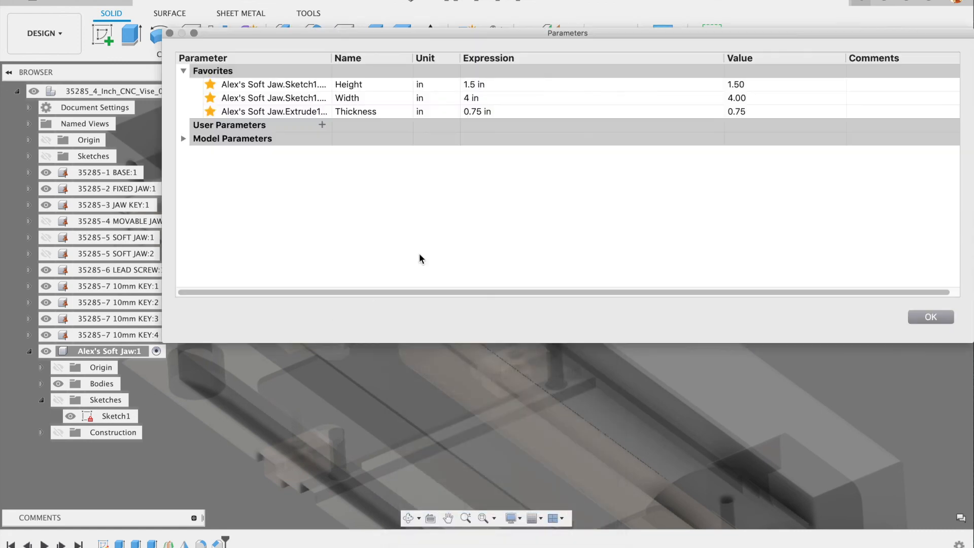
{"action": "double_click", "coordinate": [477, 97]}
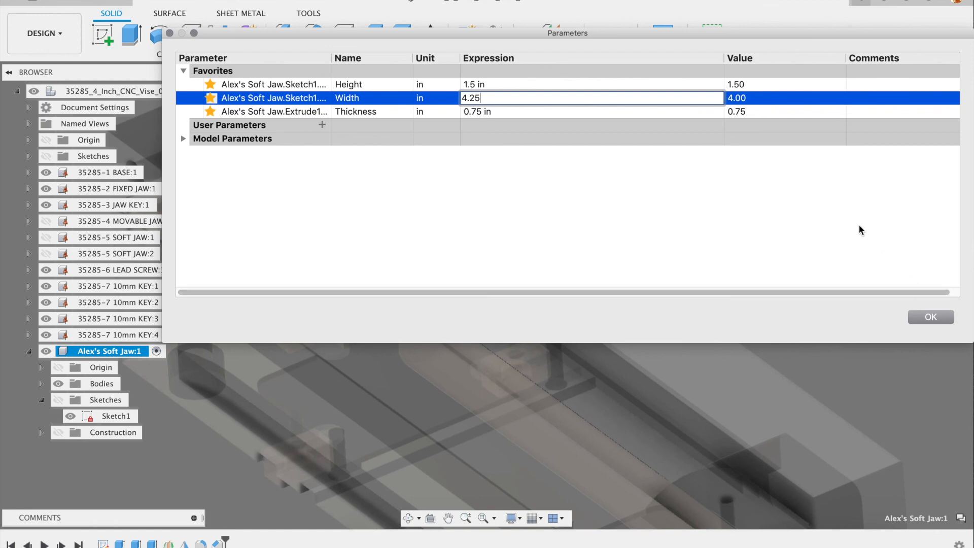
{"action": "type", "text": "4.25"}
{"action": "key", "text": "Return"}
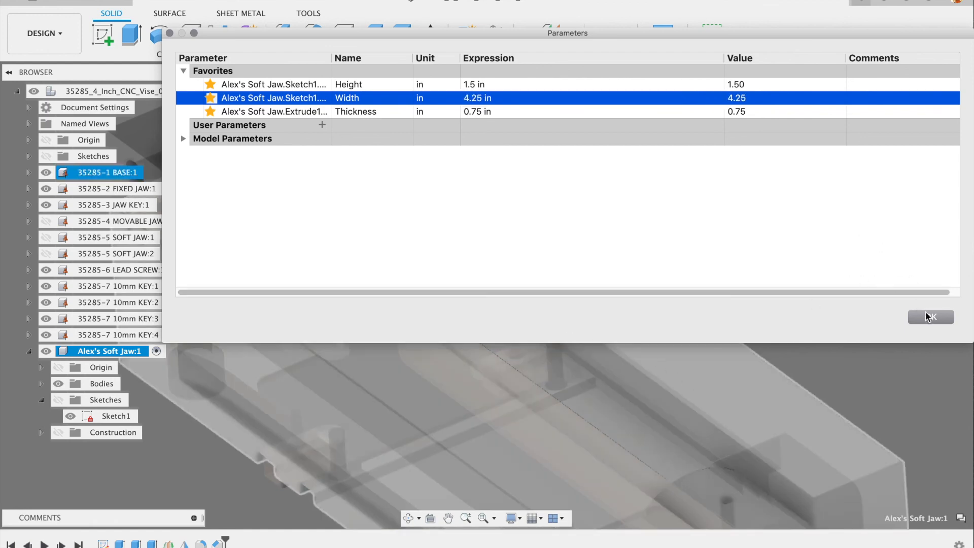
{"action": "left_click", "coordinate": [930, 317]}
- Inspect the widened soft jaw and its counterbored slots, and save the design as a new version with the description "User Saved"
{"action": "middle_click_drag", "start_coordinate": [543, 211], "coordinate": [594, 147], "text": "shift"}
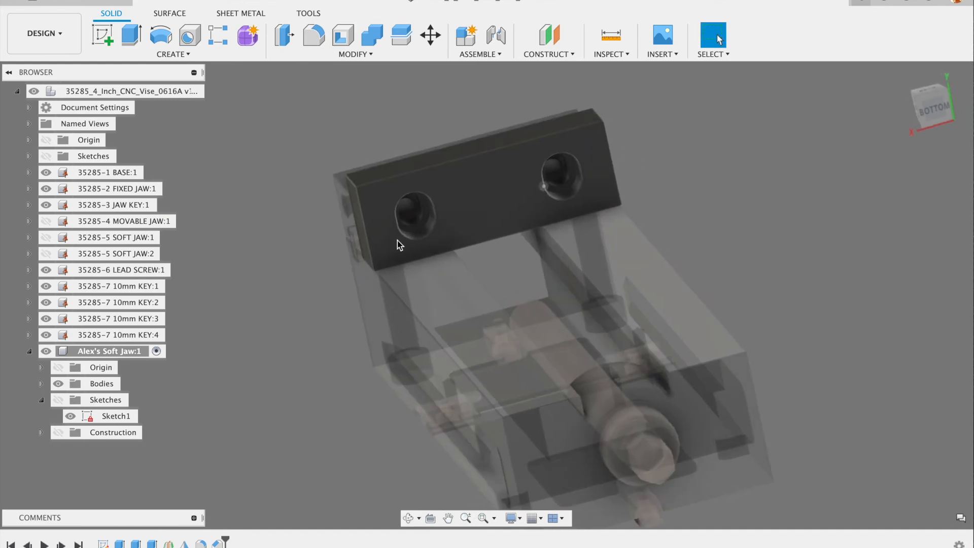
{"action": "scroll", "coordinate": [318, 219], "scroll_direction": "up", "scroll_amount": 5}
{"action": "middle_click_drag", "start_coordinate": [318, 220], "coordinate": [375, 219], "text": "shift"}
{"action": "scroll", "coordinate": [342, 237], "scroll_direction": "down", "scroll_amount": 8}
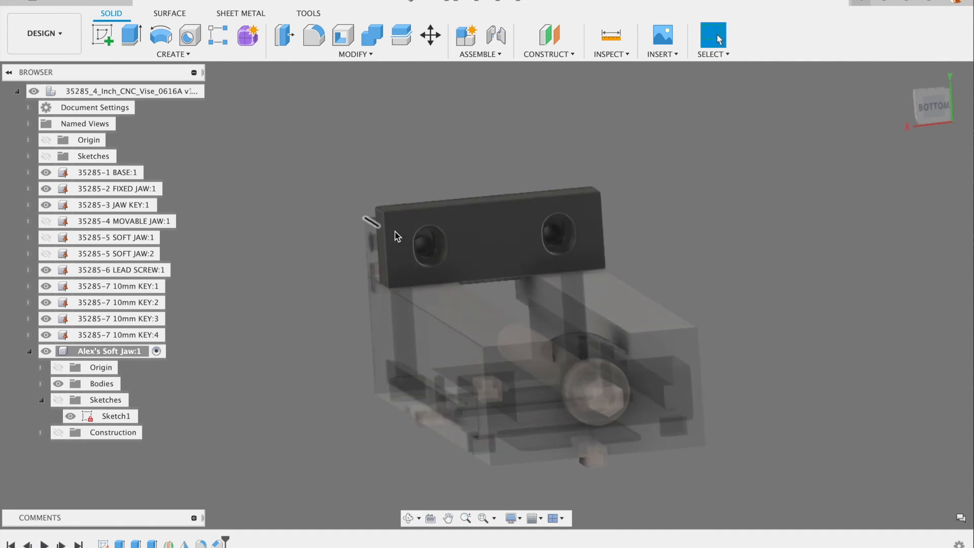
{"action": "scroll", "coordinate": [406, 226], "scroll_direction": "up", "scroll_amount": 5}
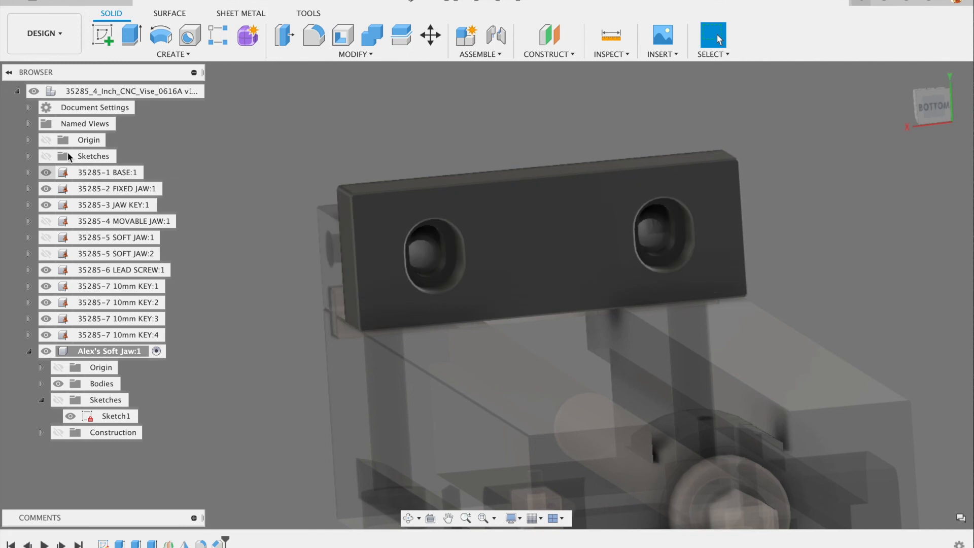
{"action": "left_click", "coordinate": [66, 2]}
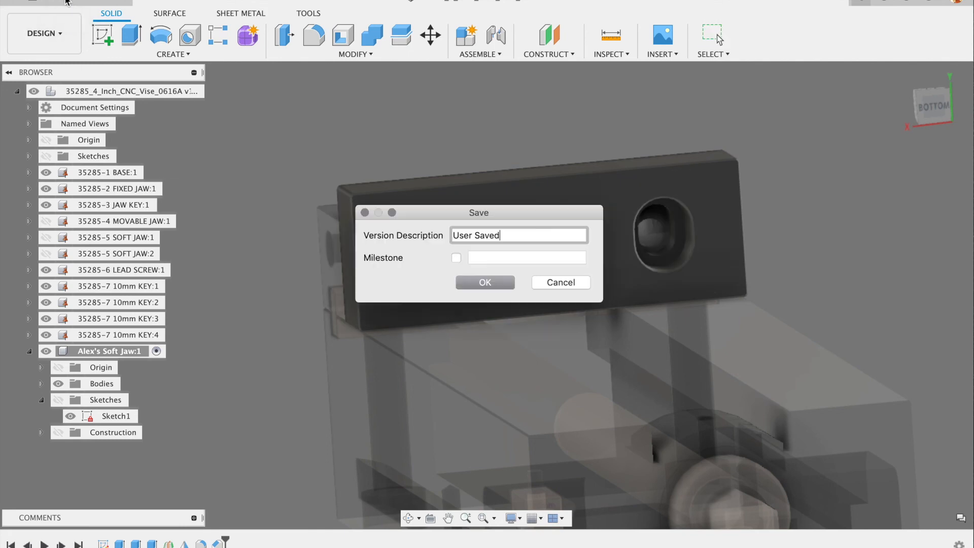
{"action": "left_click", "coordinate": [473, 283]}
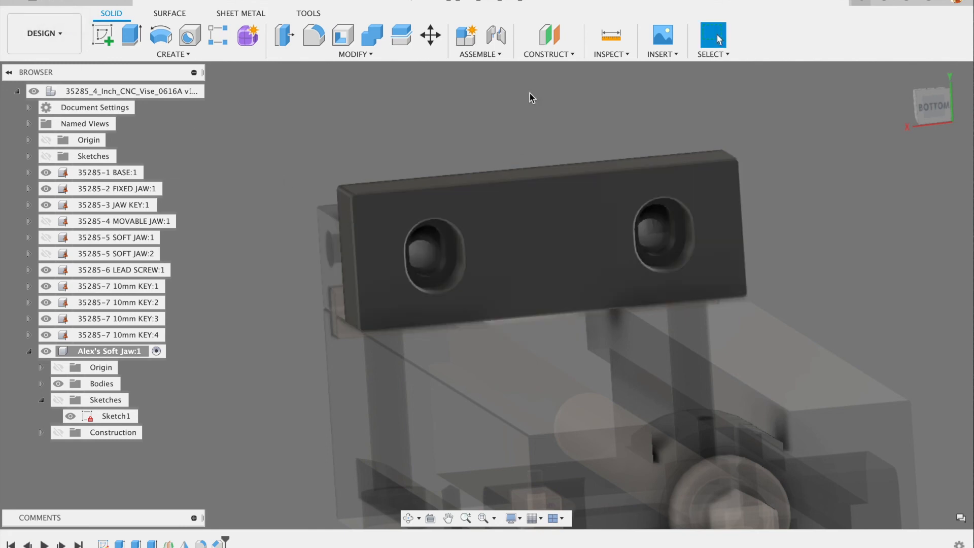